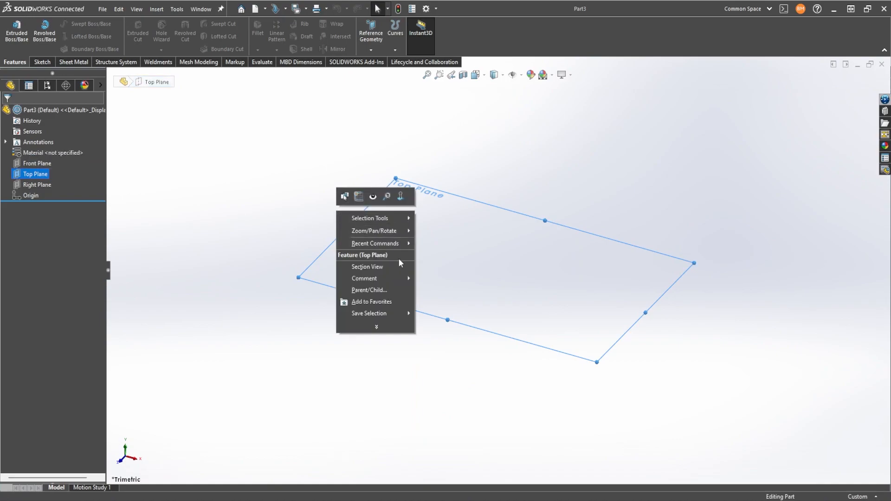
Step: Start a sketch on the Top Plane and draw a circle about 67 mm in diameter centred on the origin
click(40, 62)
click(9, 35)
right_drag(458, 239, 505, 240)
click(497, 270)
click(556, 268)
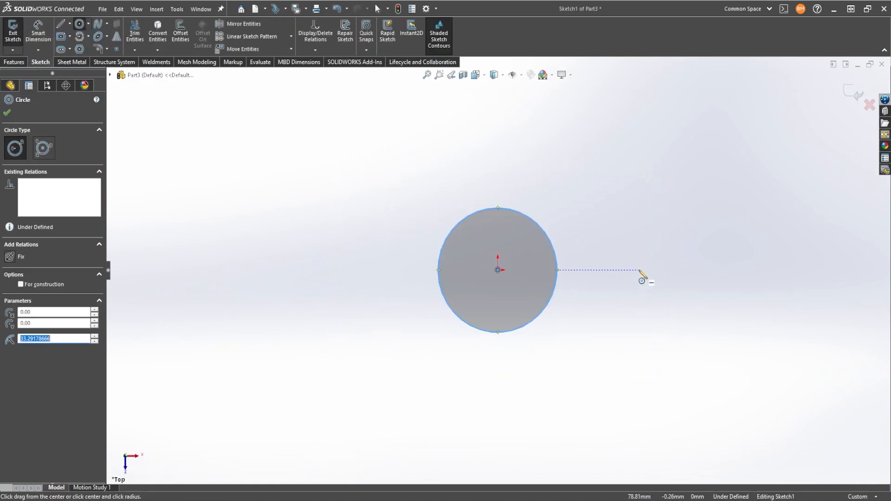
Step: Dimension the circle's diameter as 70 mm
right_drag(639, 294, 639, 264)
click(541, 313)
click(653, 253)
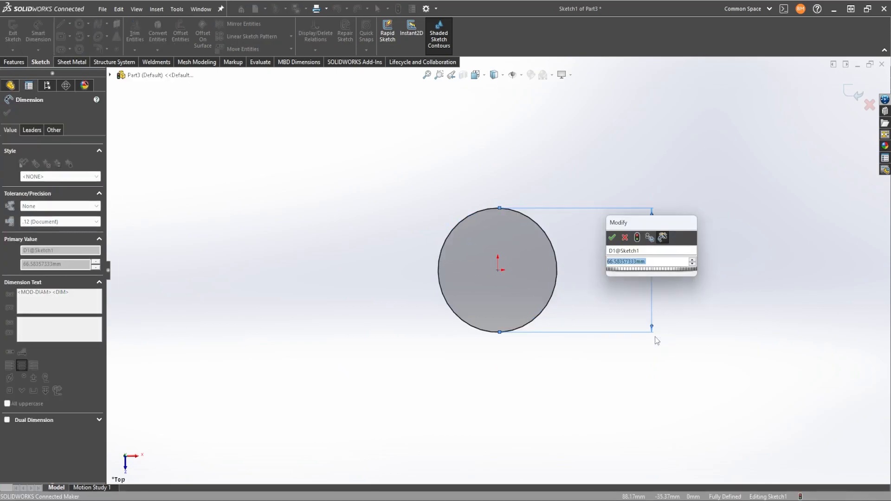
text(70)
key(Return)
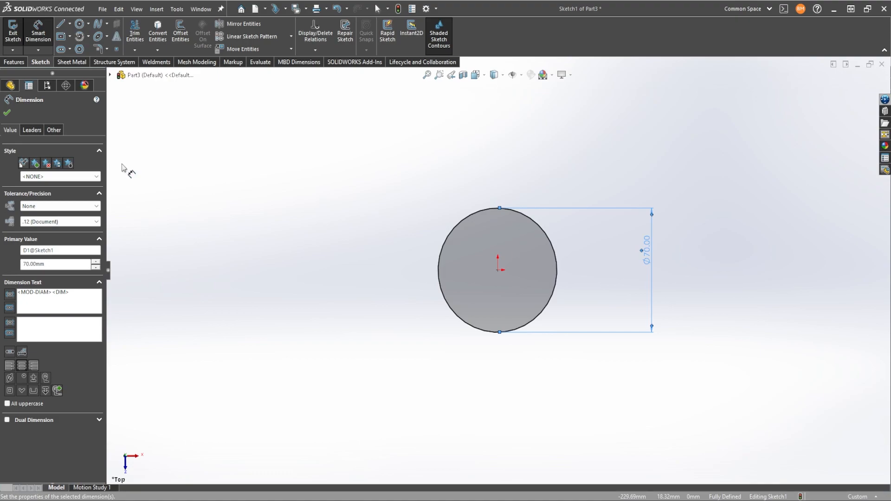
click(307, 150)
Step: Extrude the circle upward from the sketch plane into a solid disc about 15 mm thick
click(20, 63)
click(16, 30)
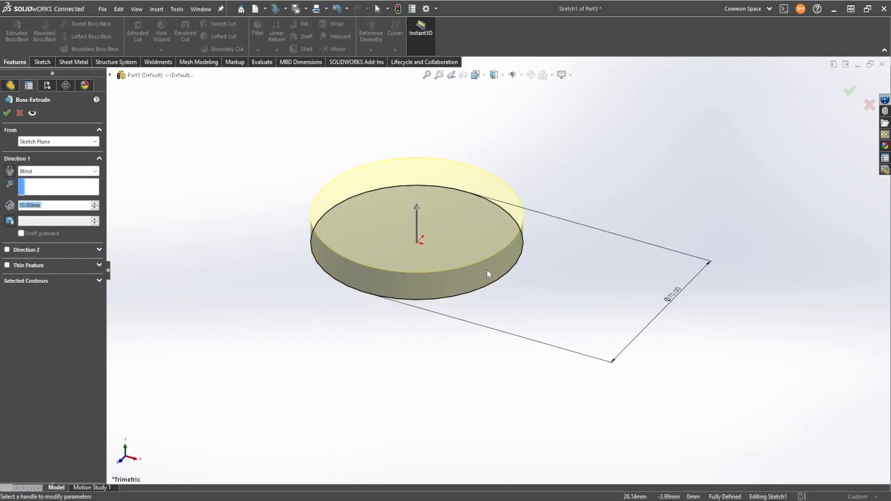
click(7, 112)
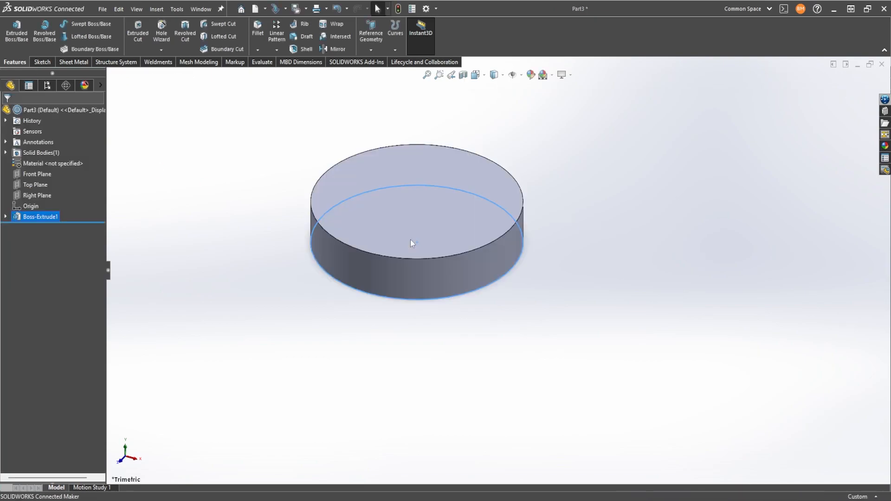
Step: View the part normal to the Front Plane and start a sketch on that plane
click(39, 176)
right_click(326, 191)
click(385, 177)
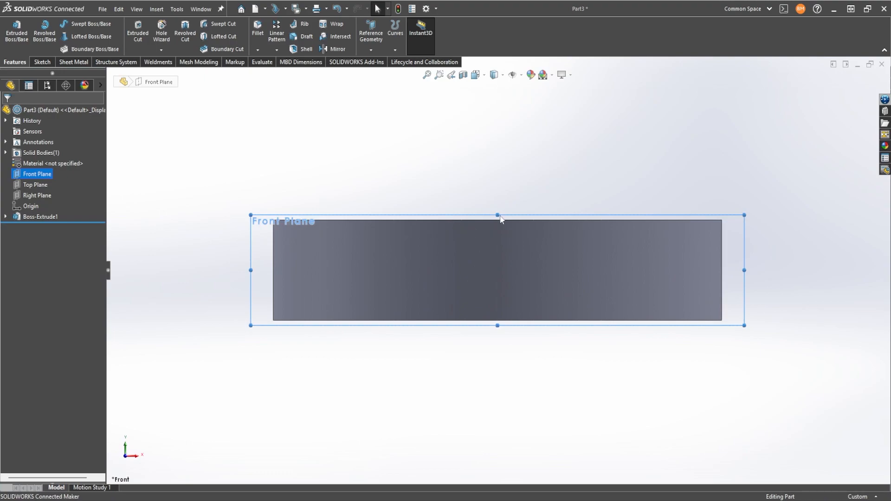
click(40, 66)
click(13, 32)
Step: Sketch a closed profile on the disc's top edge, from its centre to about 31 mm out, with a stepped upper outer corner
scroll(490, 169, up, 5)
scroll(497, 173, down, 4)
drag(499, 277, 499, 105)
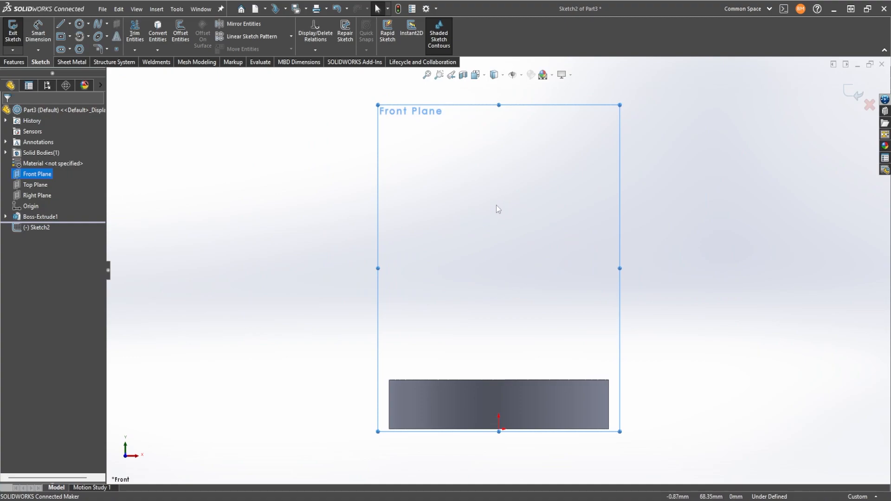
click(59, 24)
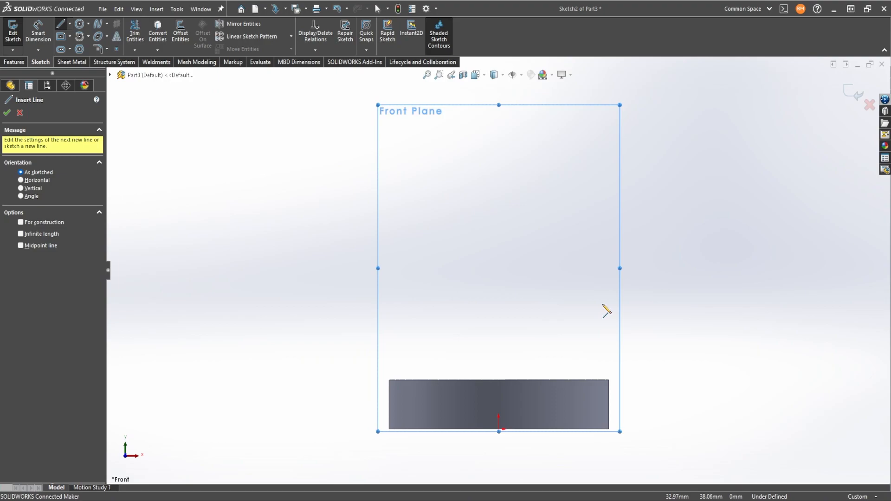
click(597, 380)
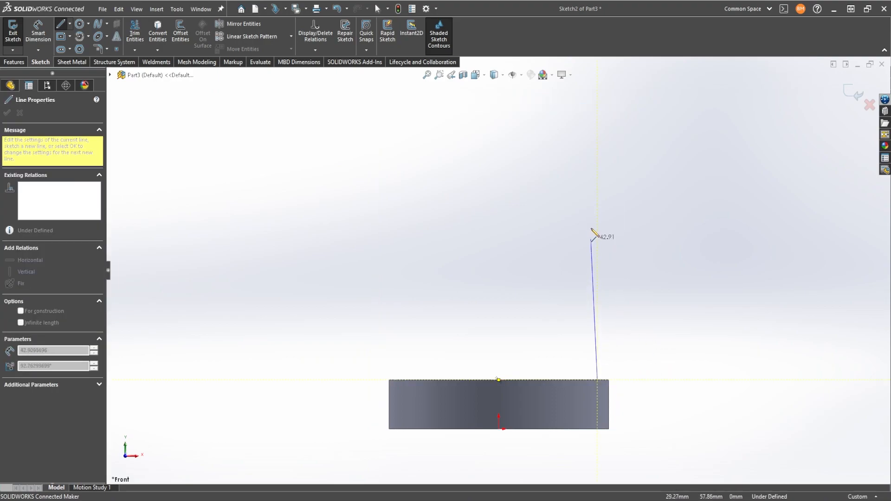
click(597, 200)
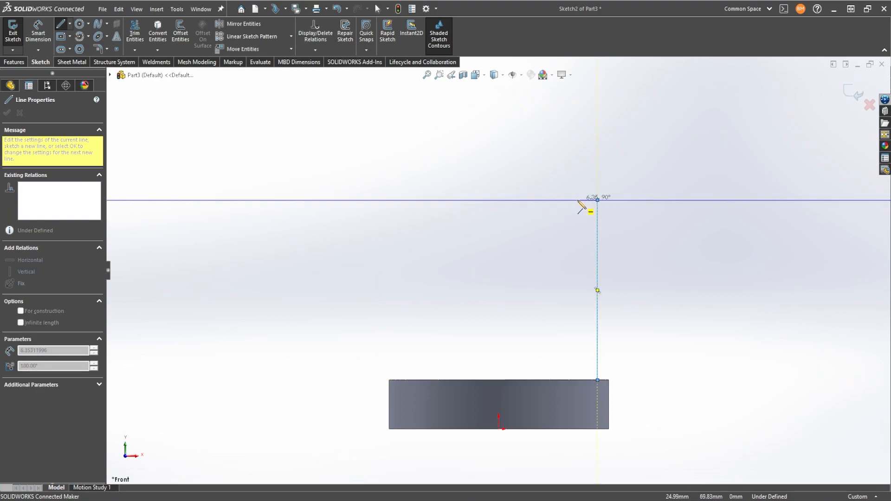
click(580, 200)
click(580, 175)
click(498, 175)
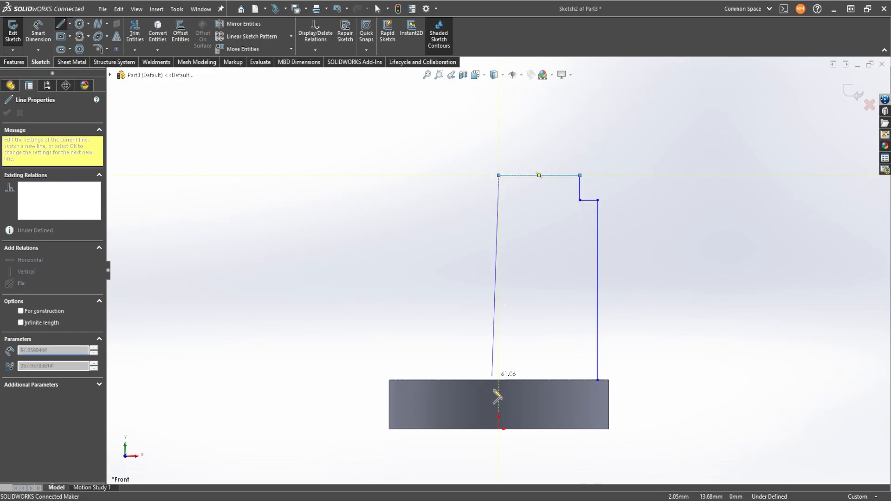
click(498, 380)
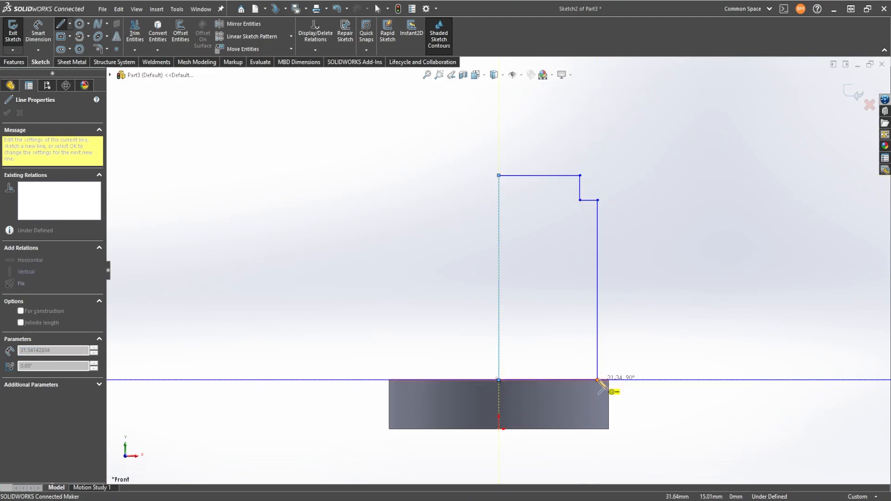
click(597, 379)
right_click(704, 294)
click(719, 249)
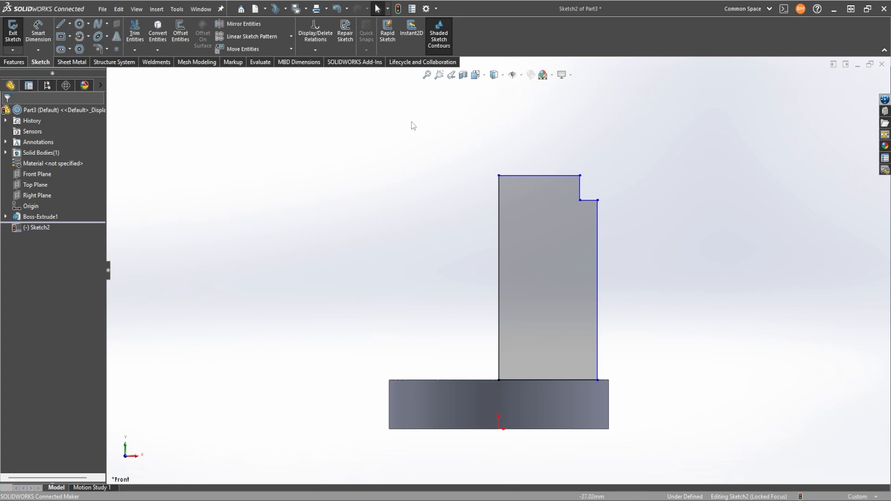
Step: Delete the profile's top and step lines, and stretch the outer vertical line to about 61 mm long
click(540, 176)
key(Delete)
click(580, 187)
key(Delete)
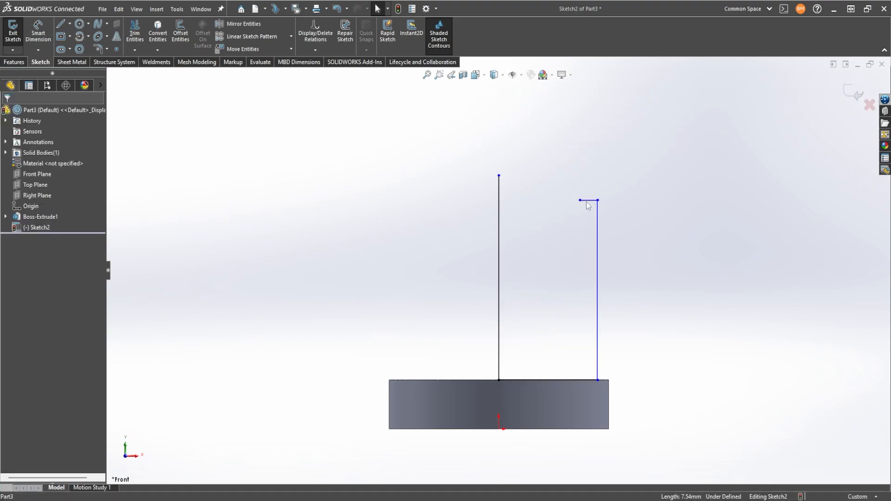
drag(598, 202, 597, 179)
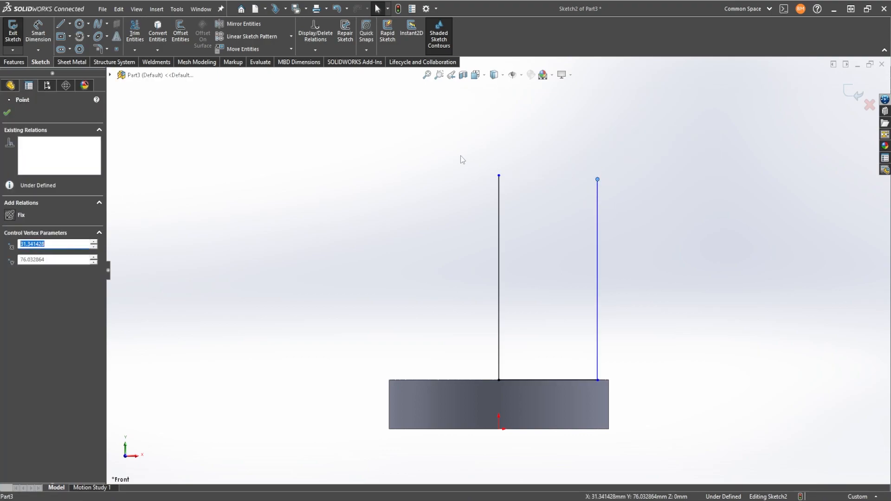
Step: From the outer line's upper end, sketch a wall top about 4 mm wide and an inward tab about 5 mm long
click(60, 24)
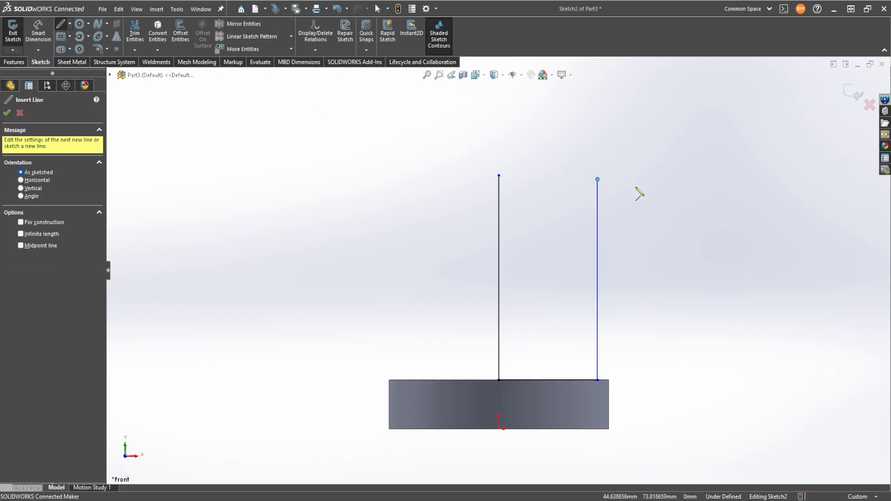
click(597, 179)
click(584, 179)
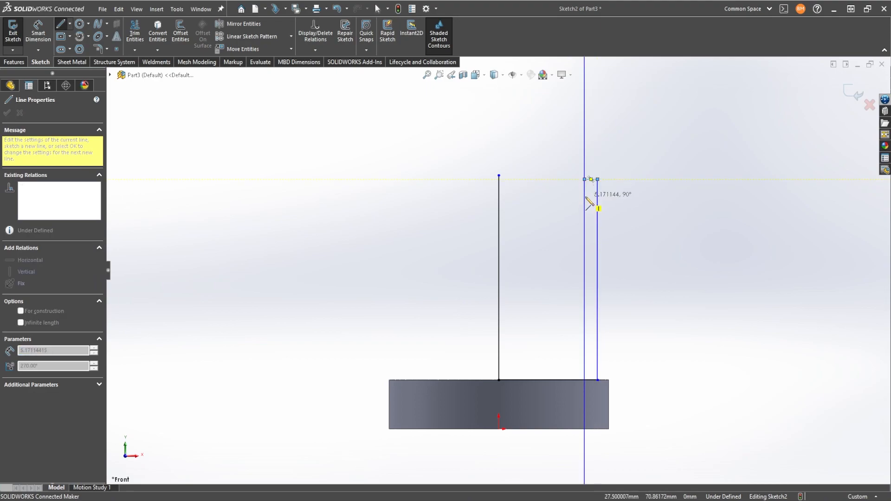
click(584, 195)
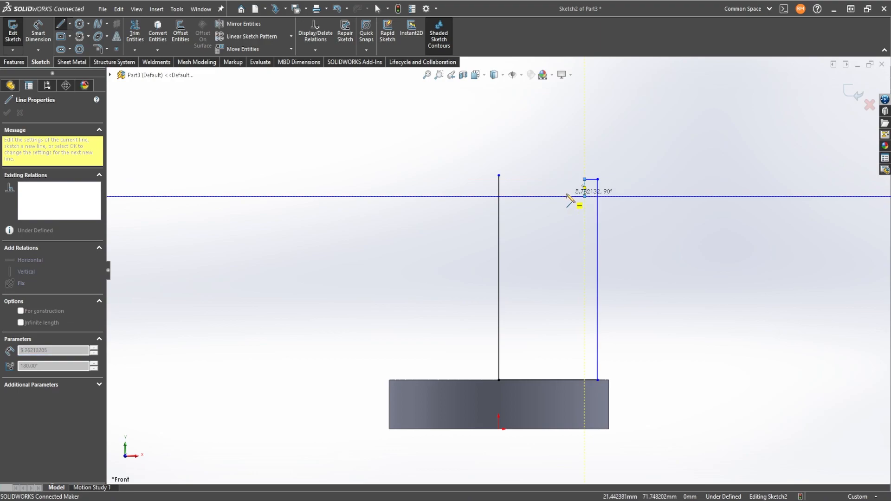
click(568, 195)
click(569, 209)
click(584, 209)
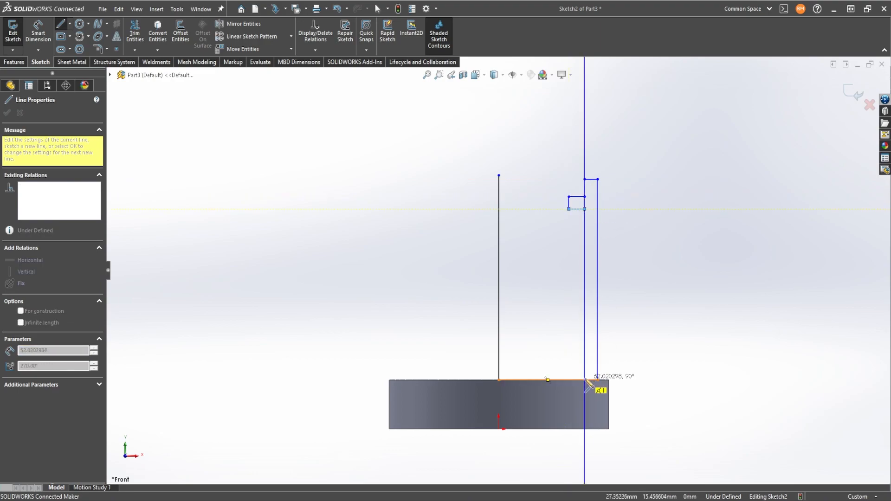
Step: Continue the inner wall line down to an inward foot about 4 mm high and close the profile along the disc's top edge
click(584, 365)
click(548, 366)
click(548, 380)
click(596, 379)
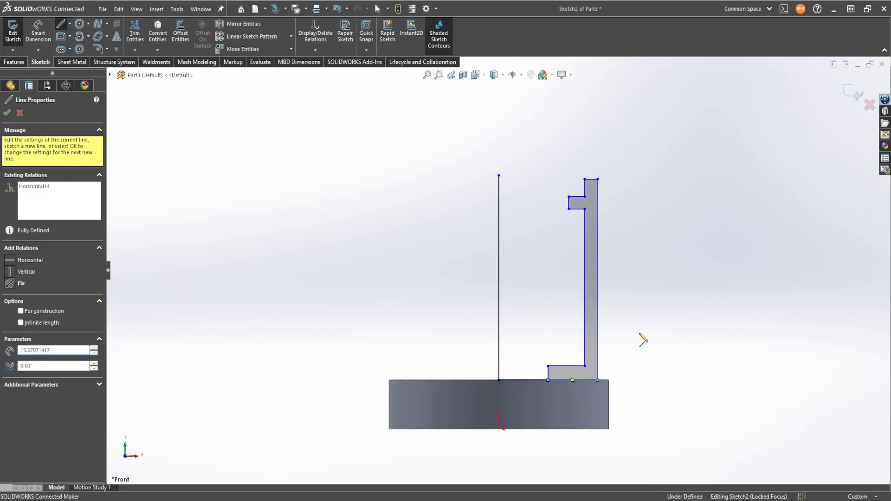
right_click(639, 332)
click(653, 339)
key(d)
key(o)
mouse_move(402, 241)
mouse_down()
mouse_move(544, 234)
mouse_move(407, 232)
mouse_up()
key(o)
key(Escape)
key(c)
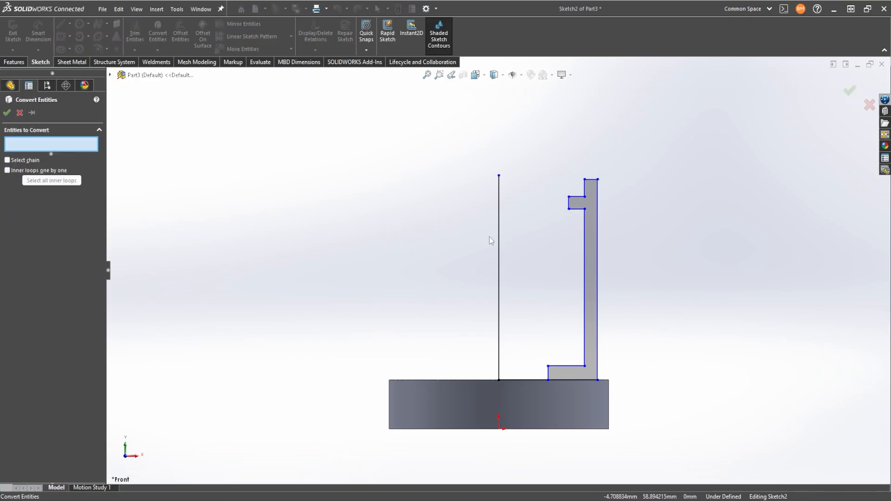
right_drag(390, 205, 361, 168)
click(20, 113)
key(Escape)
Step: Delete the old vertical line at the disc's centre and the leftover line along the disc's top edge
drag(431, 211, 533, 266)
right_drag(420, 234, 419, 205)
drag(459, 219, 518, 249)
drag(425, 388, 516, 400)
Step: Draw a vertical line from the origin to above the wall profile and make it a construction line
right_drag(387, 258, 405, 271)
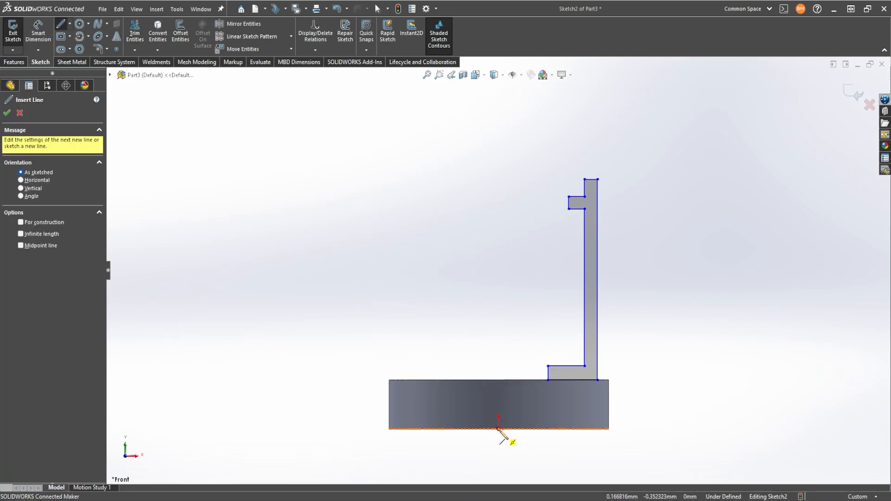
click(499, 429)
click(499, 119)
key(Escape)
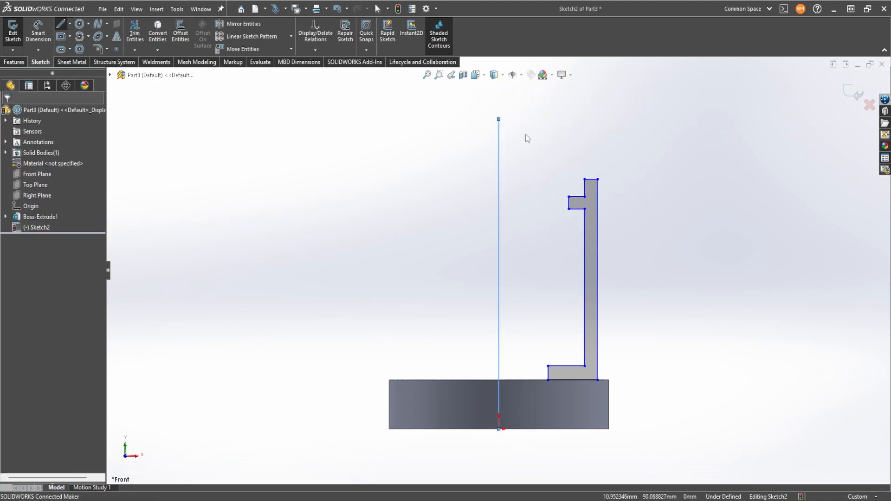
click(499, 134)
click(21, 267)
key(Escape)
Step: Dimension the thickness of the wall profile's foot as 2 mm
right_drag(739, 349, 728, 316)
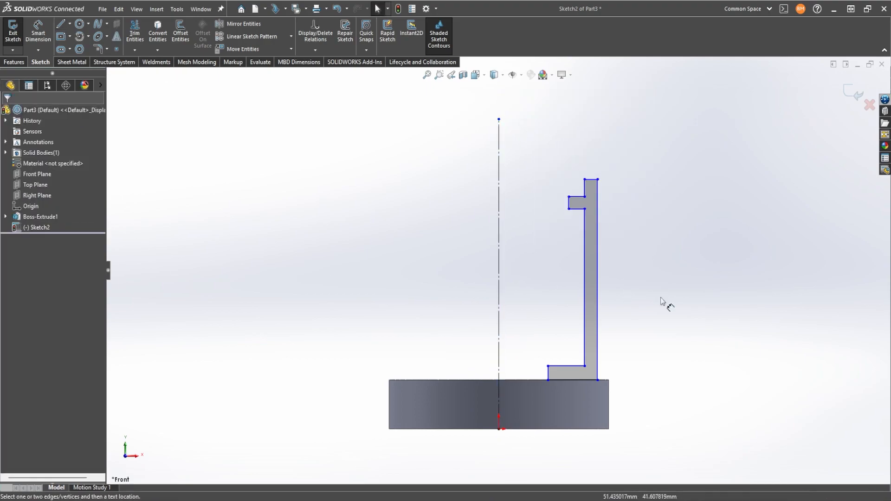
click(547, 373)
click(547, 373)
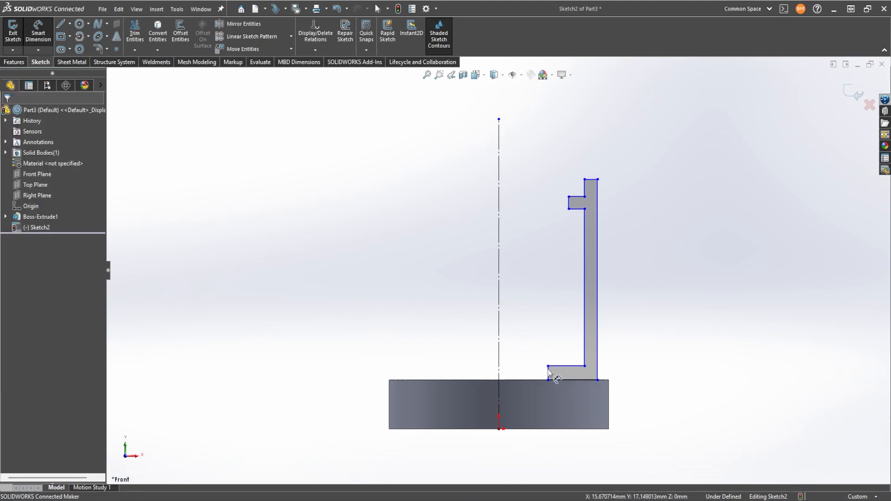
click(527, 374)
text(2)
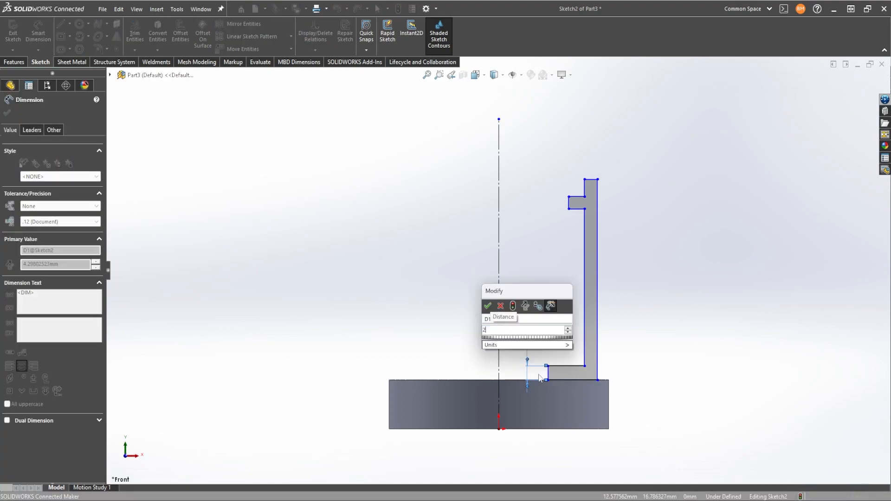
key(Return)
Step: Dimension the thickness of the vertical wall as 2 mm
click(598, 354)
click(601, 356)
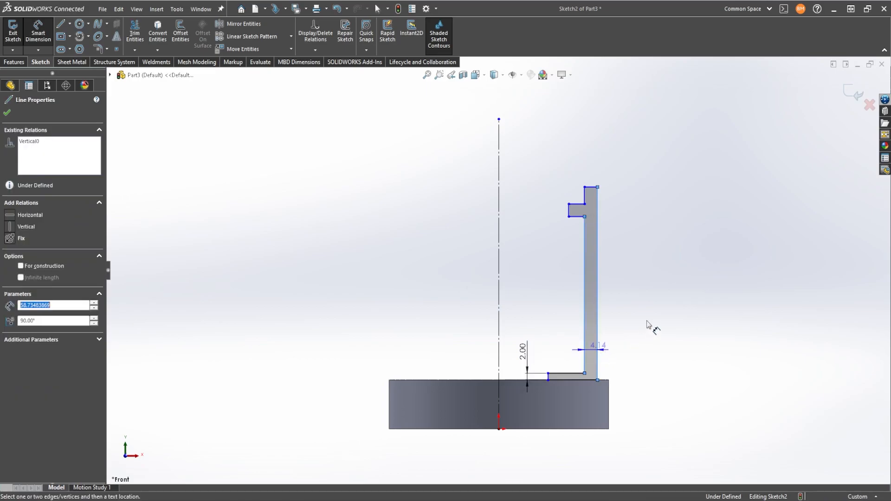
click(650, 324)
text(2)
key(Return)
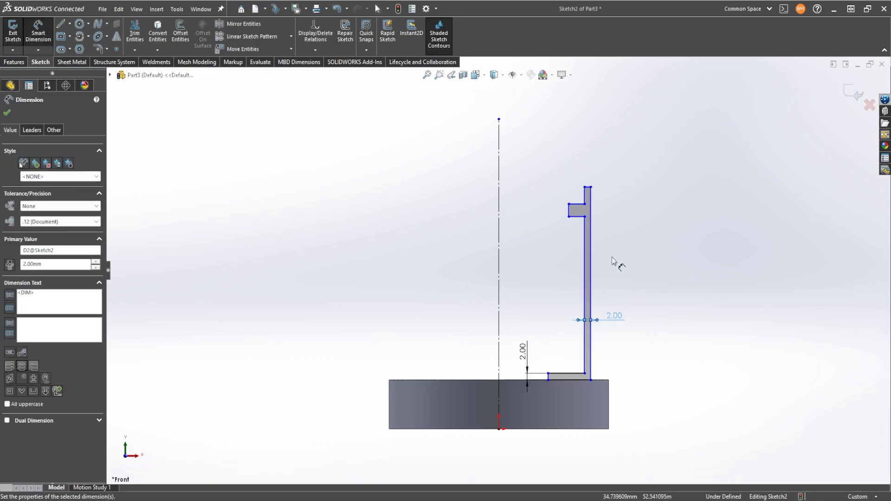
Step: Dimension the inward tab near the wall's upper end as 2 mm thick and 5 mm long
click(576, 204)
click(579, 217)
click(532, 184)
text(2)
key(Return)
click(578, 216)
click(645, 283)
text(5)
key(Return)
click(591, 370)
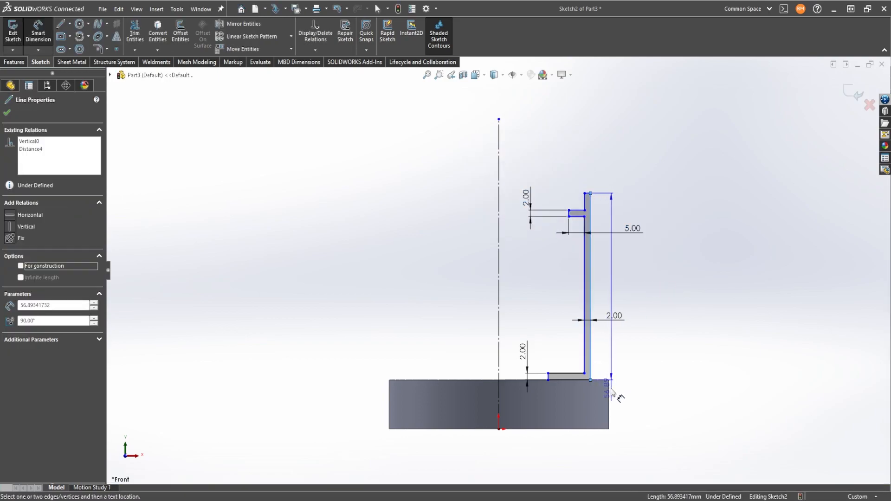
click(609, 388)
key(Return)
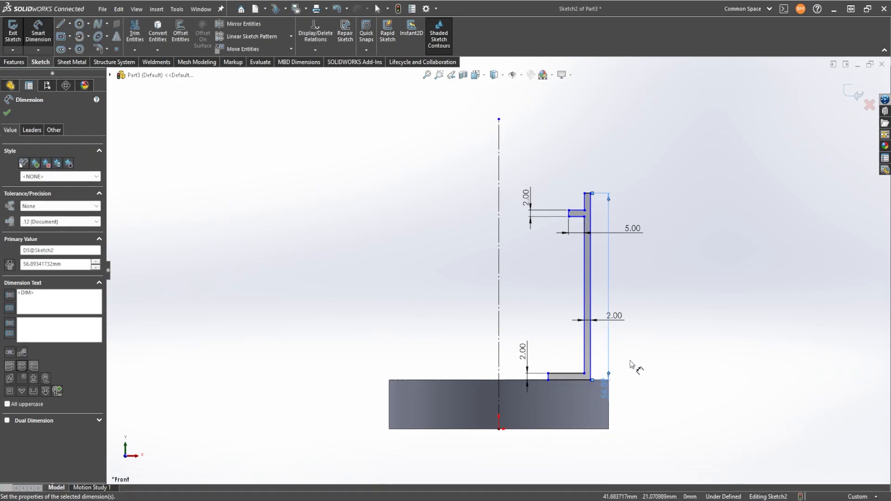
key(Delete)
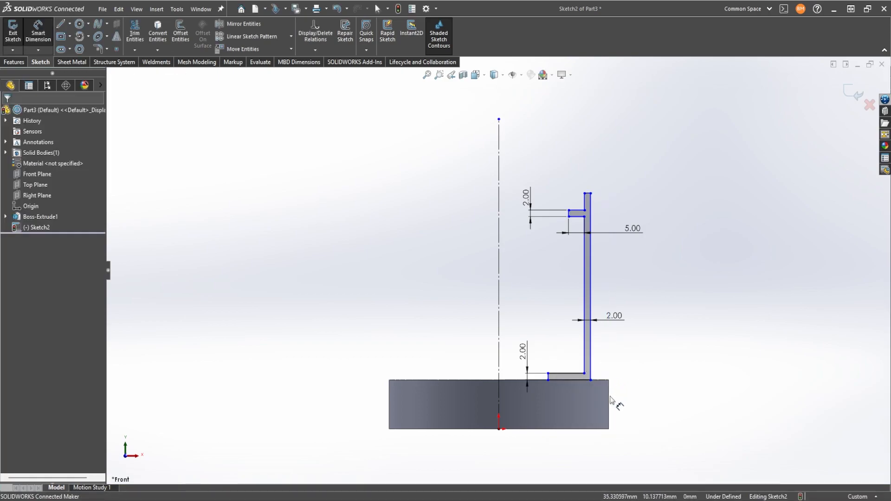
Step: Dimension the horizontal distance from the centreline to the wall's outer edge as 30 mm
click(590, 371)
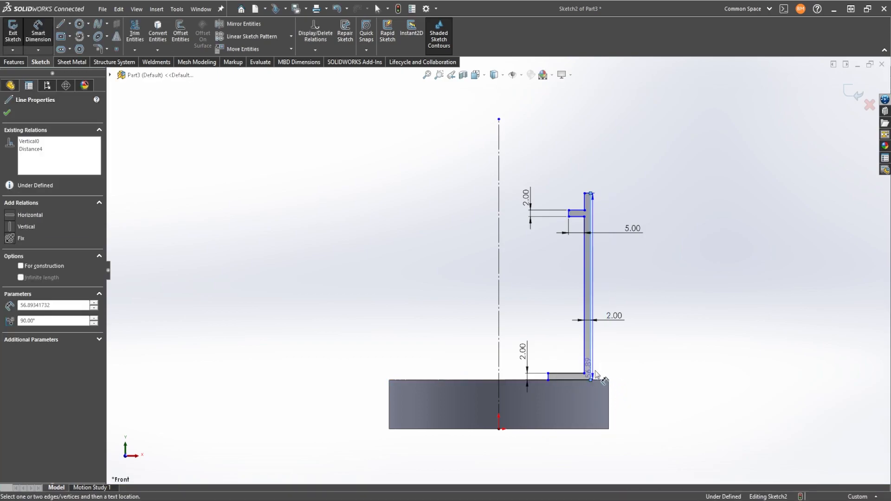
click(500, 385)
click(555, 454)
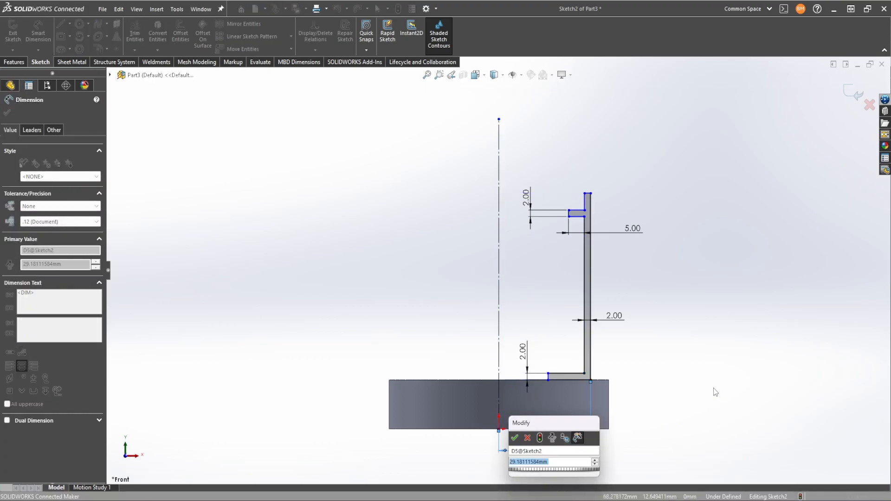
text(30)
key(Return)
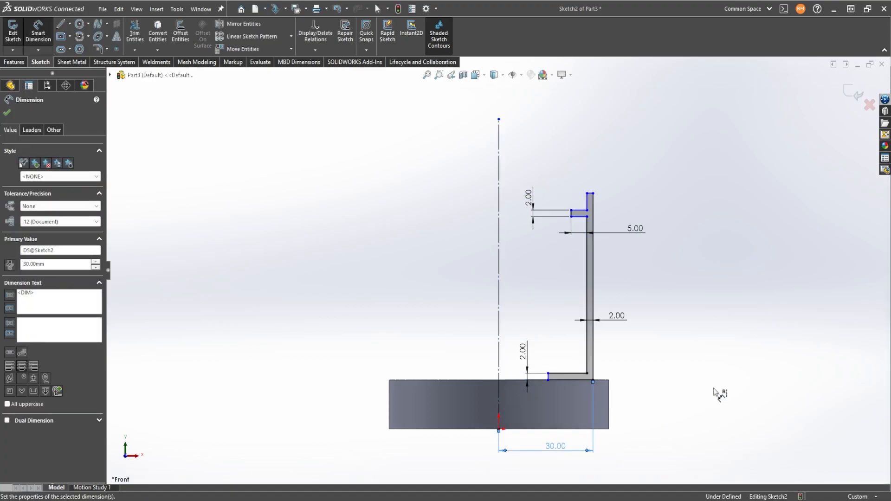
scroll(615, 333, up, 3)
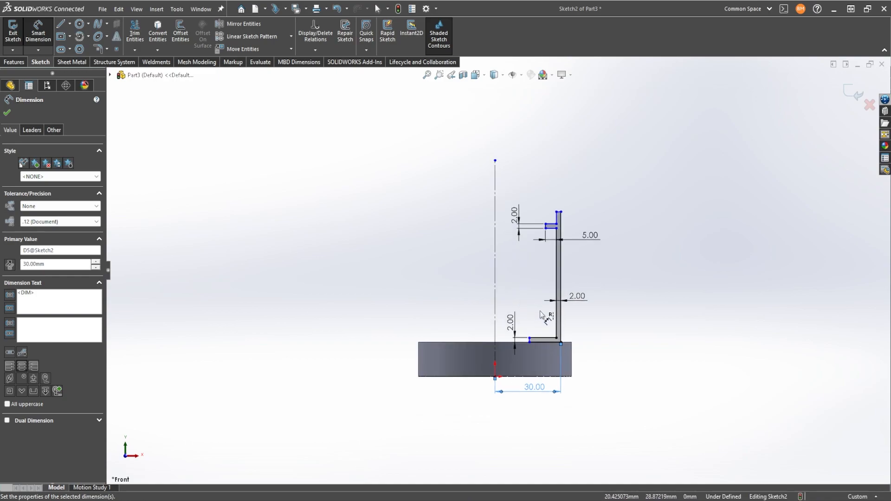
Step: Sketch a small outward lip about 2.19 mm wide and 2 mm high at the outer foot of the wall
scroll(540, 316, down, 3)
scroll(541, 315, down, 2)
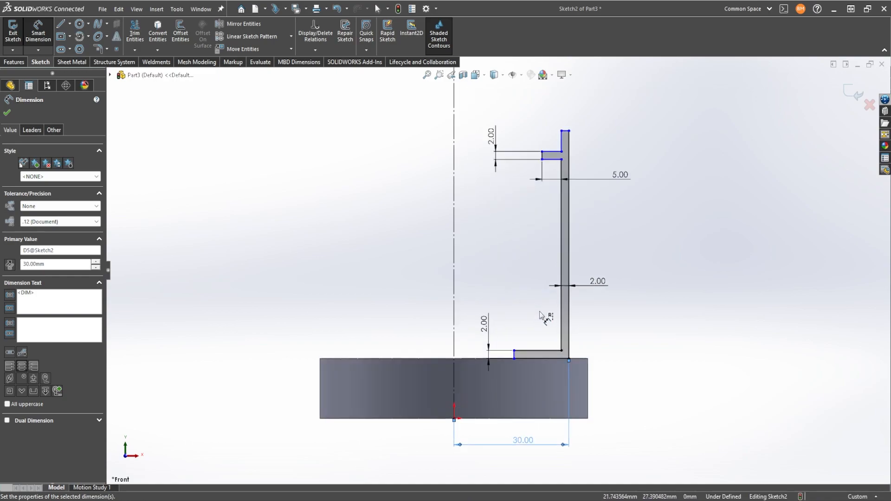
click(60, 24)
click(572, 366)
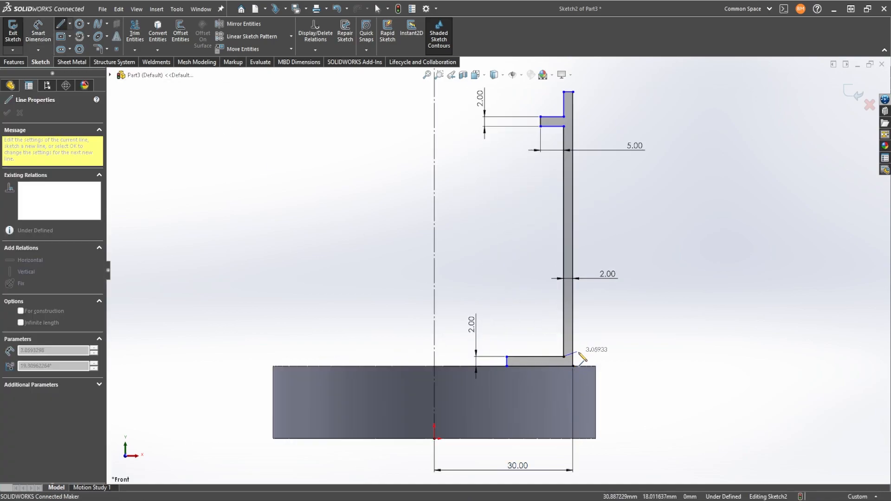
click(583, 357)
click(583, 366)
click(573, 366)
right_click(641, 333)
click(651, 327)
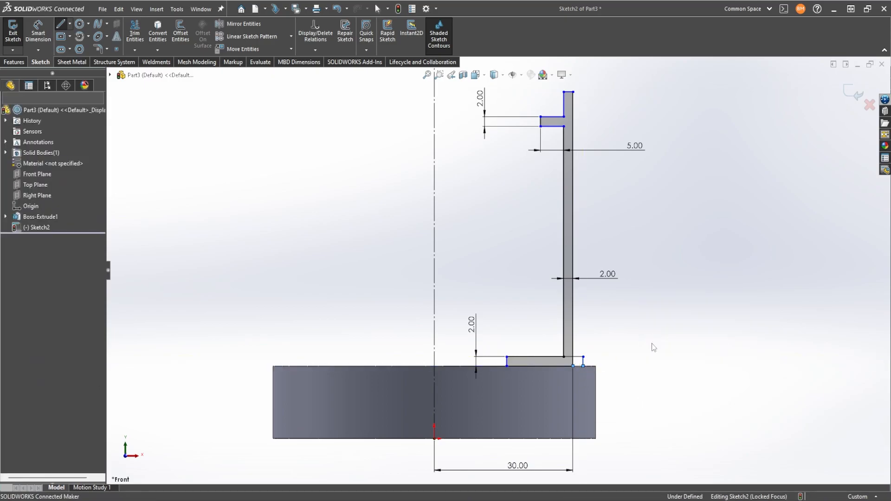
click(582, 356)
key(Escape)
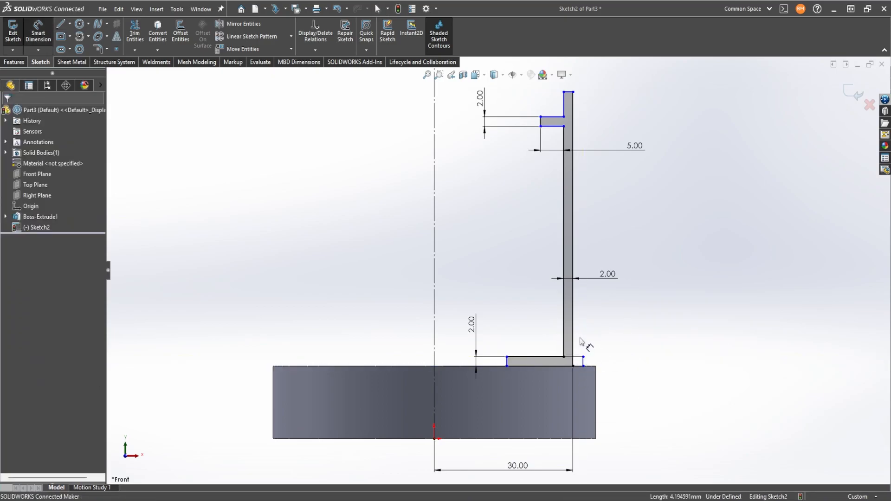
Step: Trim away the short wall segment separating the foot from the new outer lip
right_drag(670, 337, 644, 310)
drag(564, 362, 575, 361)
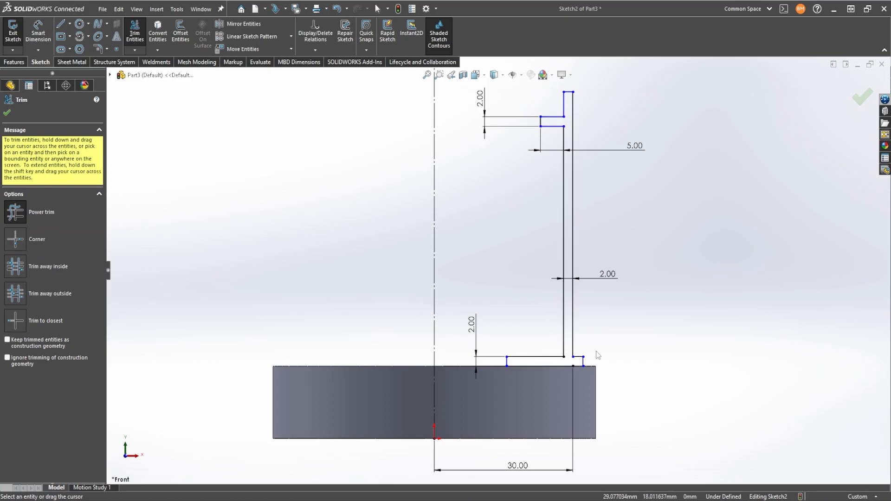
key(ctrl+z)
Step: Dimension the outer lip at the wall's foot as 2 mm high and 2 mm wide
right_drag(624, 335, 623, 367)
click(583, 362)
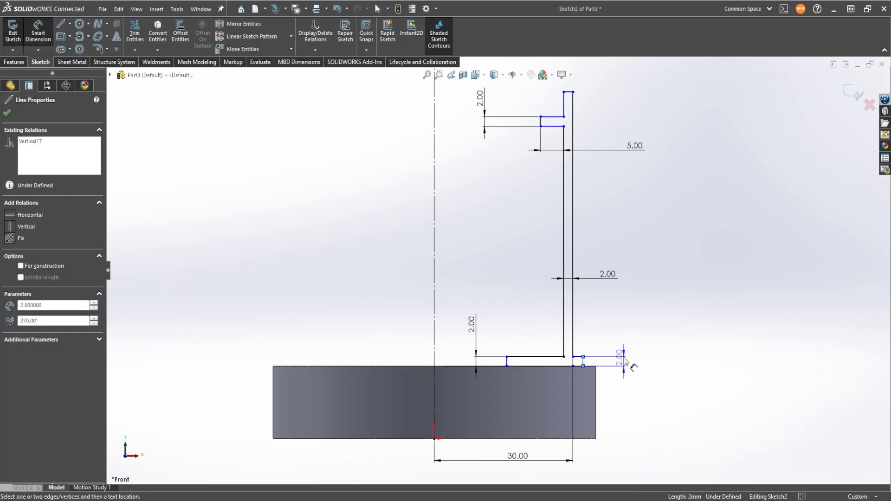
click(636, 363)
key(Return)
click(573, 356)
click(583, 357)
click(590, 343)
text(2)
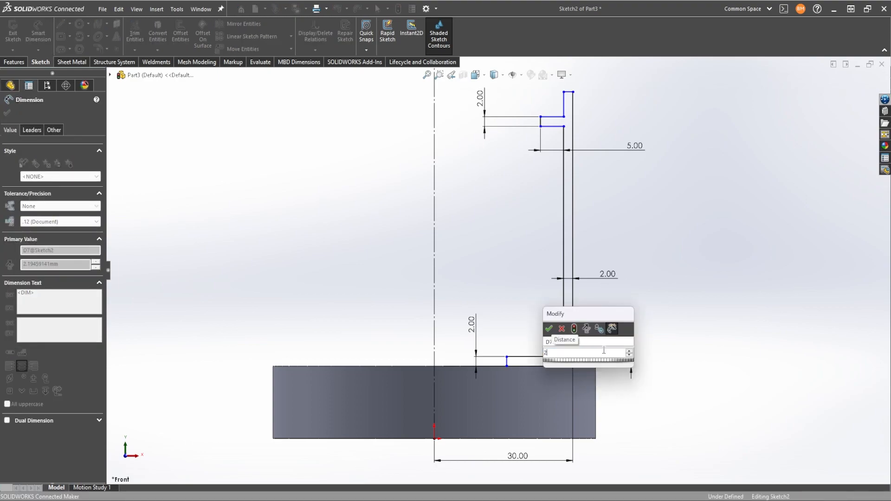
key(Return)
click(7, 113)
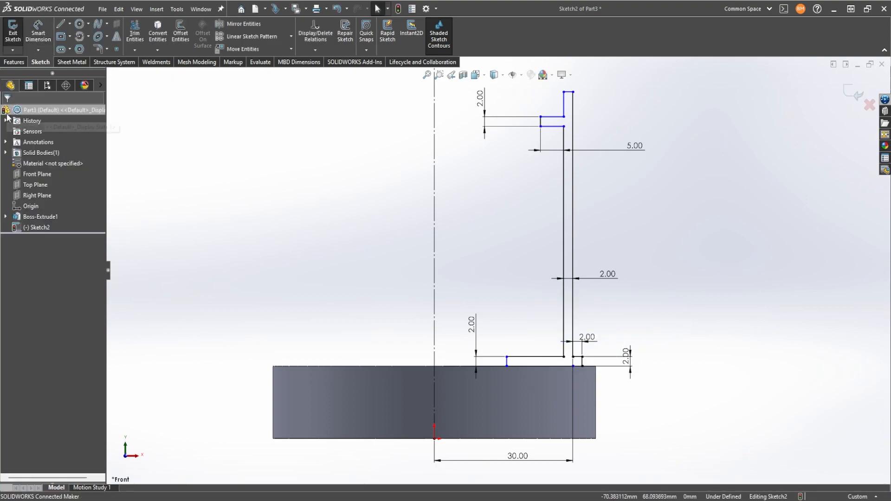
Step: Revolve the closed wall profile 360 degrees around the vertical centreline
click(16, 63)
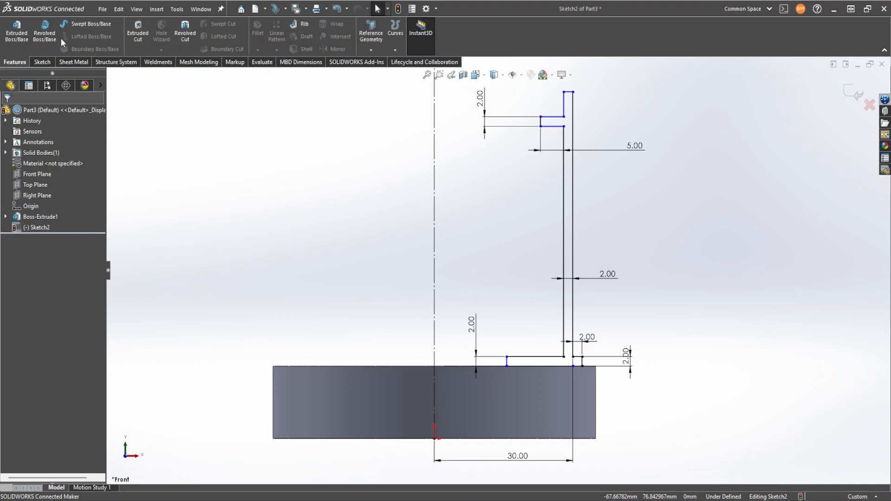
click(44, 29)
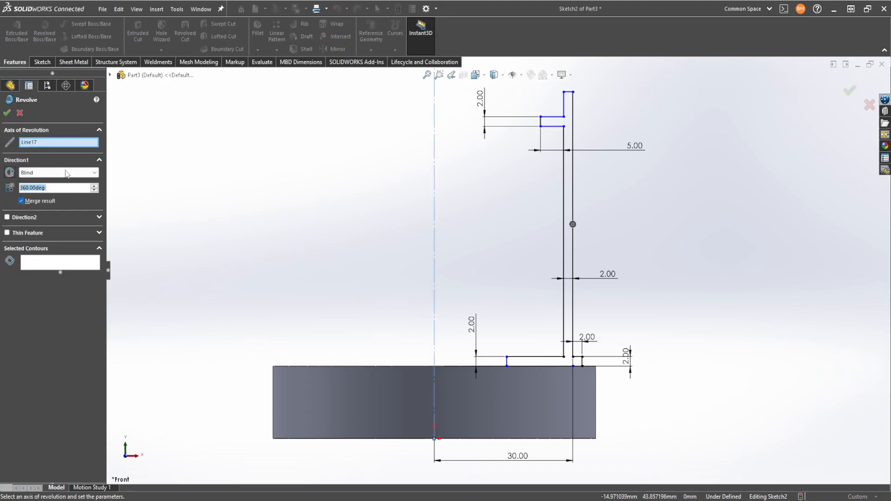
right_click(71, 145)
click(116, 148)
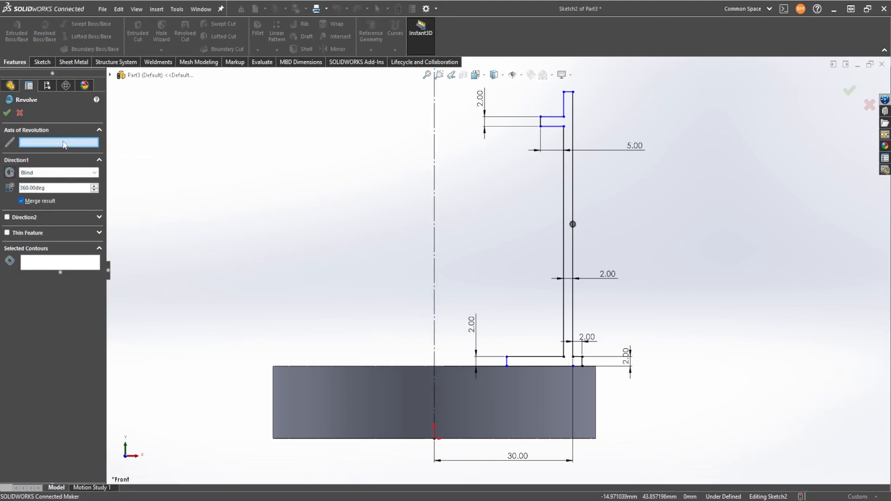
click(435, 213)
click(568, 256)
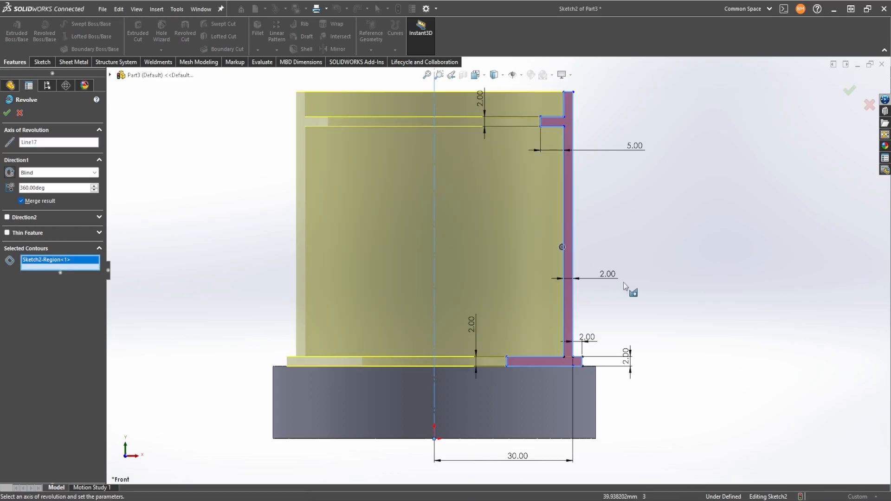
mouse_move(615, 320)
middle_down()
mouse_move(534, 297)
mouse_move(429, 241)
middle_up()
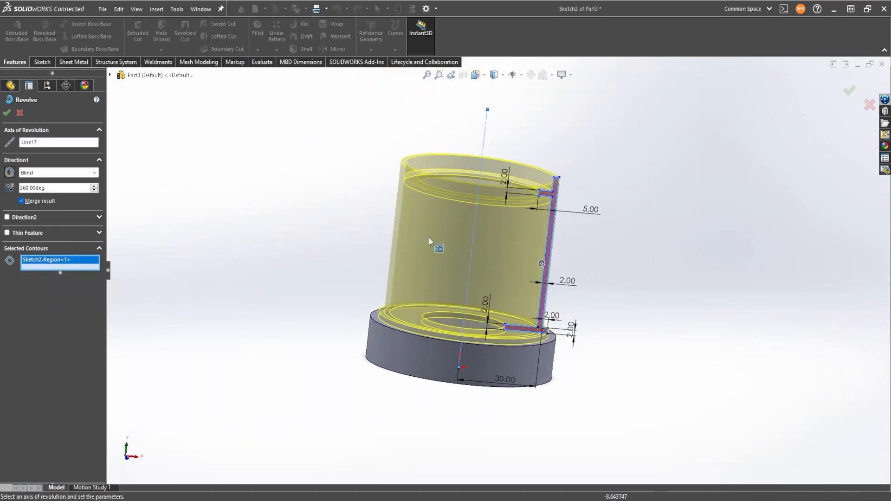
click(7, 113)
Step: Create a reference plane parallel to the Front Plane, offset forward so it clears the cylinder
mouse_move(608, 285)
middle_down()
mouse_move(537, 362)
mouse_move(540, 293)
mouse_move(570, 259)
mouse_move(597, 310)
mouse_move(579, 280)
mouse_move(563, 297)
mouse_move(575, 260)
mouse_move(590, 310)
mouse_move(480, 250)
mouse_move(577, 291)
middle_up()
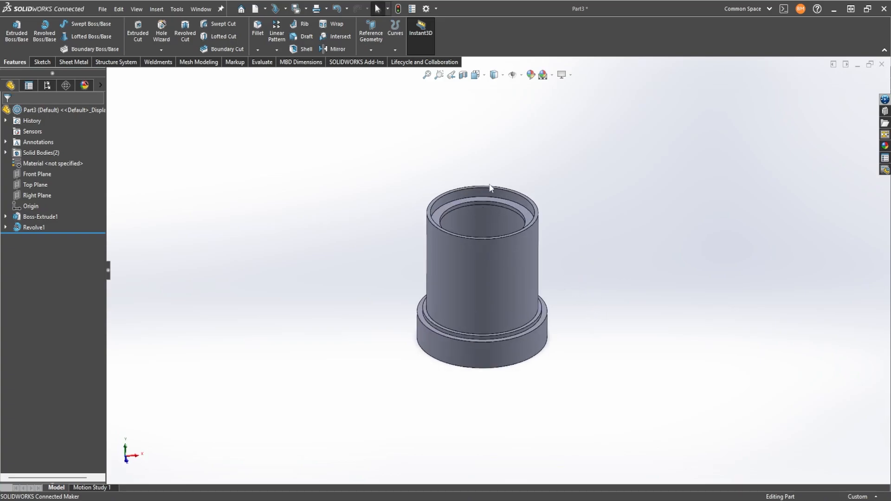
key(ctrl+space)
click(390, 348)
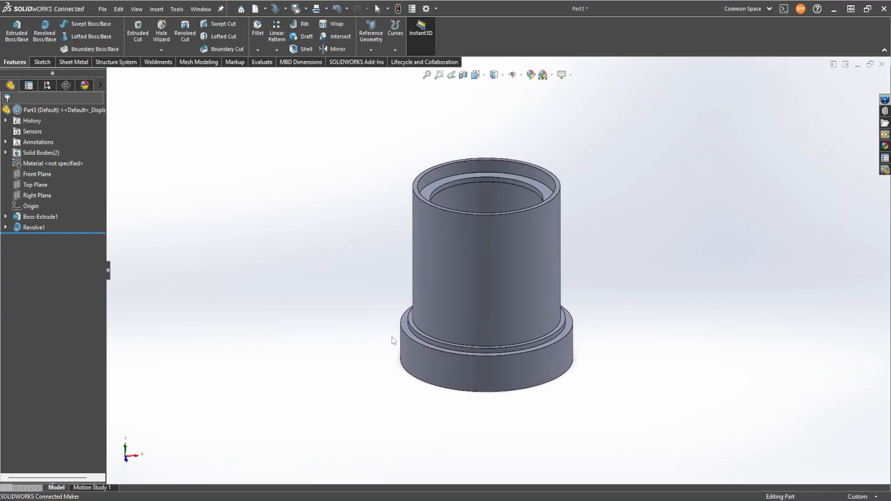
click(37, 174)
click(378, 49)
click(379, 61)
middle_drag(417, 149, 419, 232)
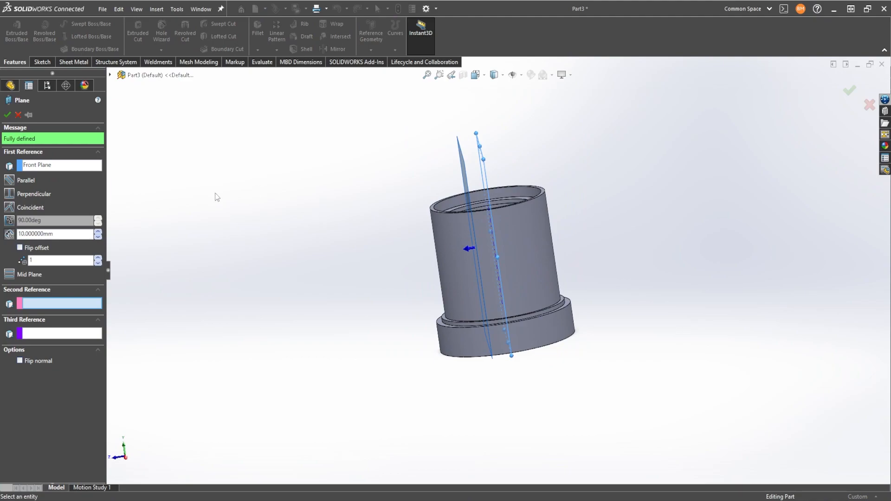
click(98, 231)
click(98, 233)
click(98, 233)
click(98, 234)
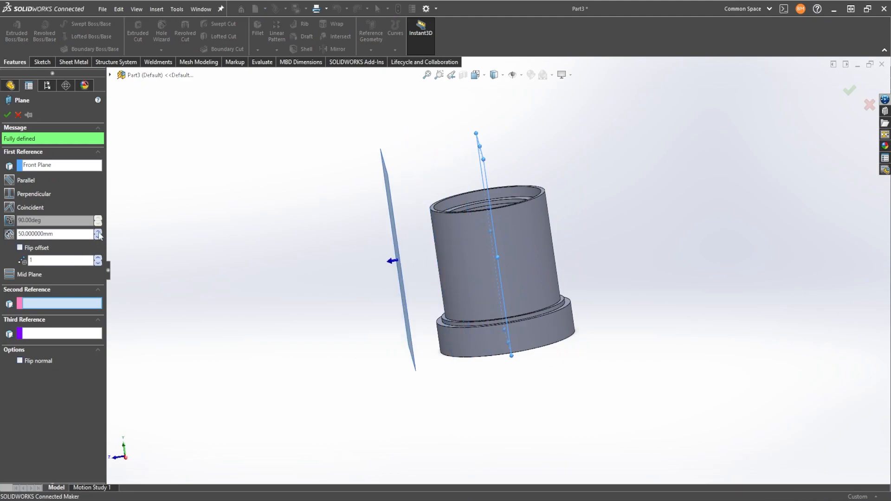
click(98, 234)
click(8, 115)
Step: View the new reference plane face-on and enlarge it well beyond the part on all sides
right_click(405, 233)
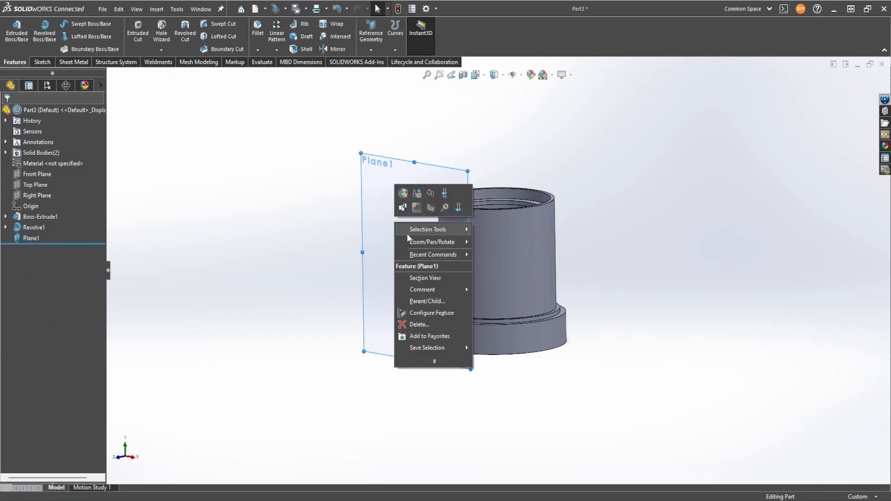
click(458, 203)
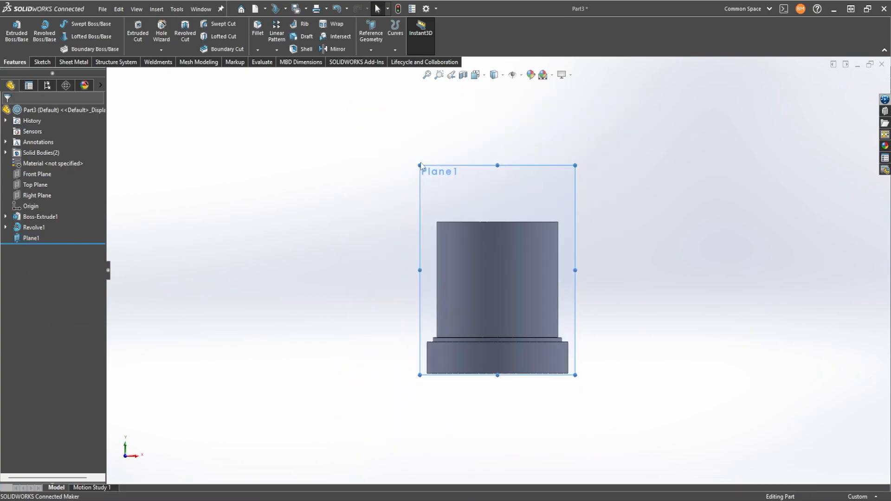
drag(420, 165, 319, 91)
drag(575, 375, 680, 451)
Step: Start a sketch on the new plane and draw a thin horizontal rectangle about 4.16 mm high across the cylinder's upper part
click(41, 61)
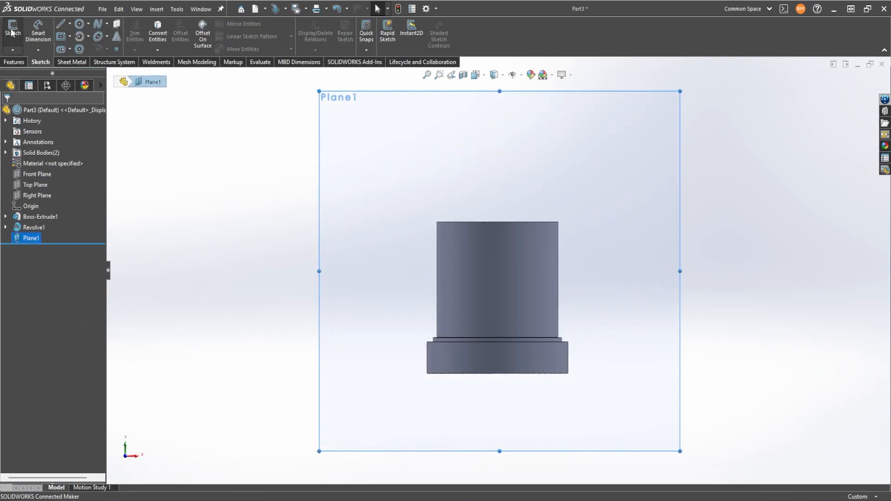
click(13, 32)
right_drag(221, 202, 270, 200)
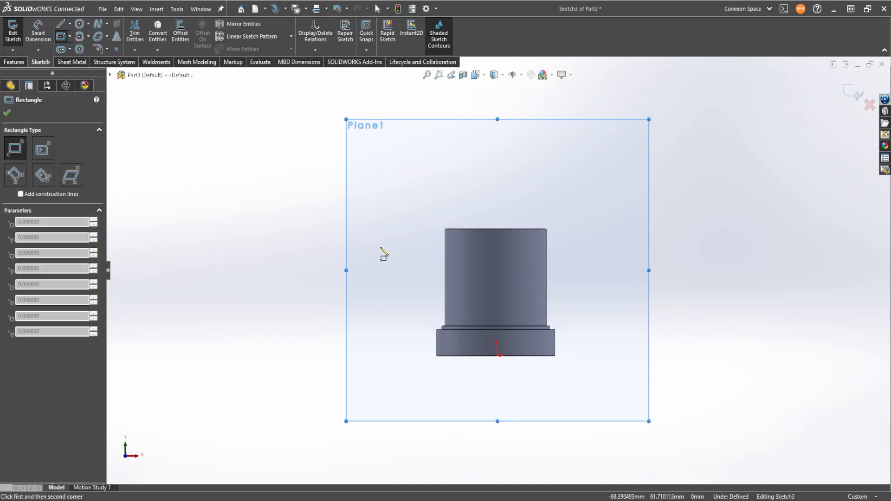
scroll(413, 237, down, 2)
click(385, 242)
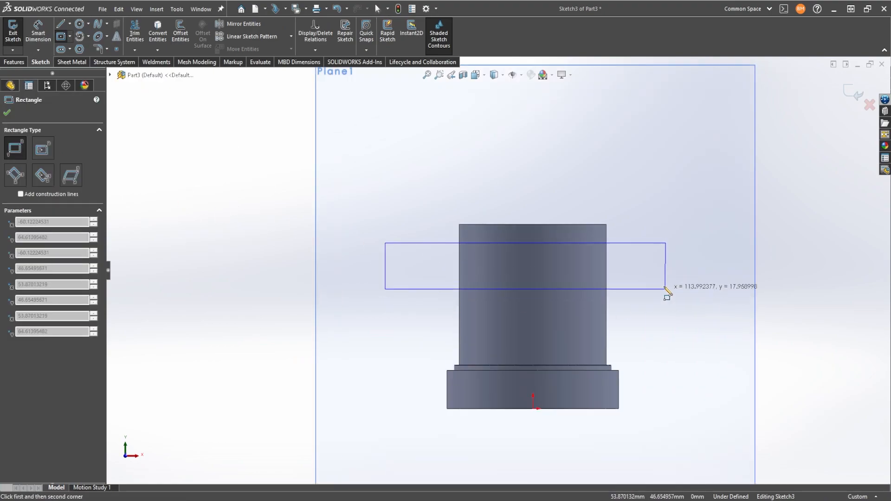
click(720, 254)
Step: Stretch both short ends of the rectangle outward past the edges of the reference plane
right_click(376, 187)
click(396, 193)
drag(385, 249, 211, 248)
scroll(638, 262, up, 3)
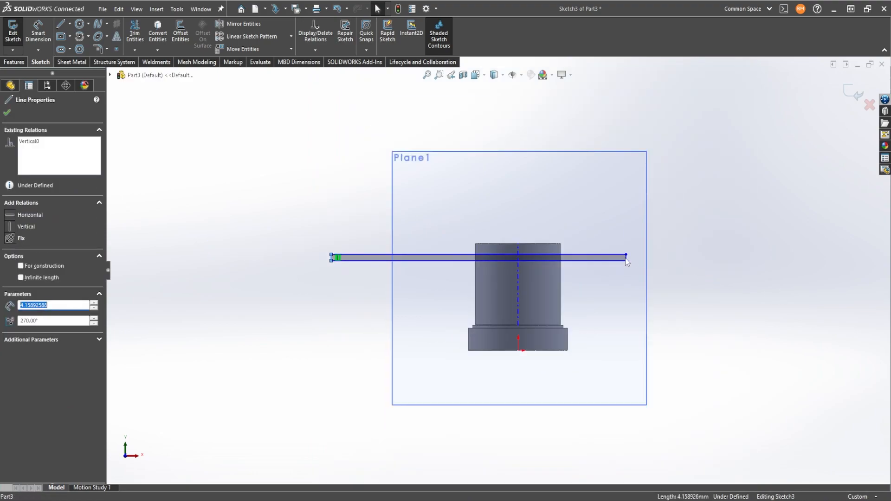
drag(625, 258, 726, 258)
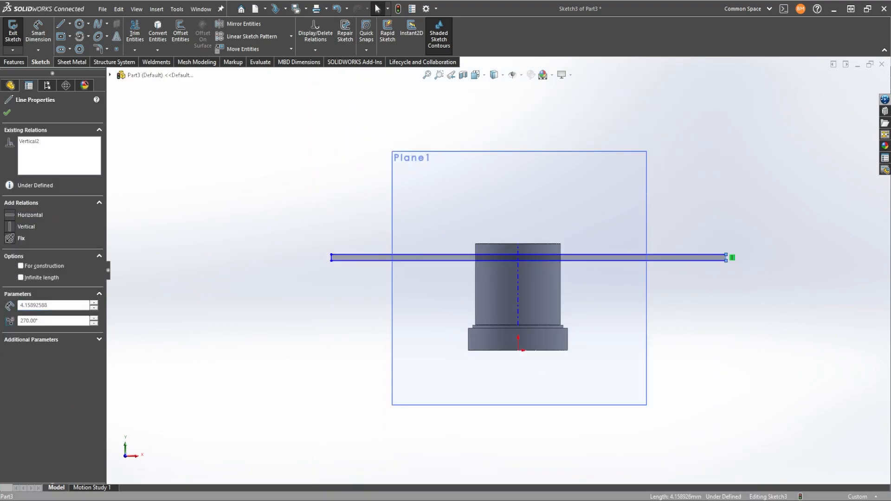
Step: Dimension the rectangle's height as 2 mm
click(38, 34)
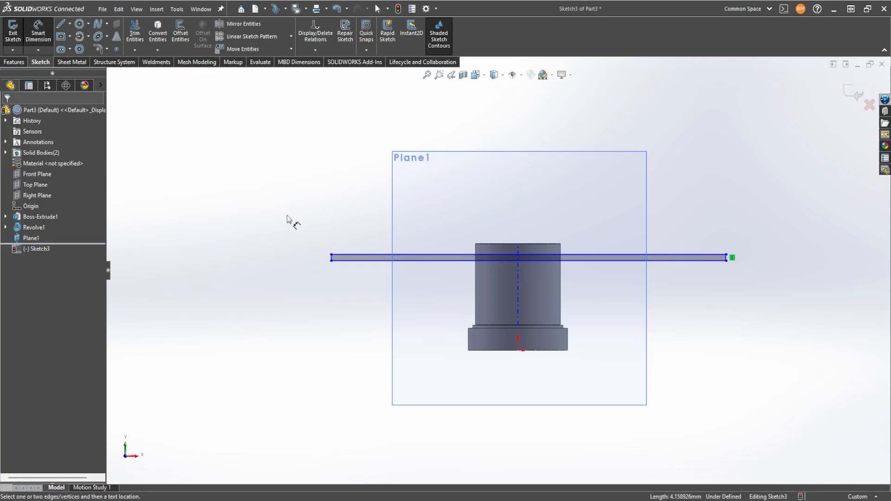
click(331, 259)
click(238, 179)
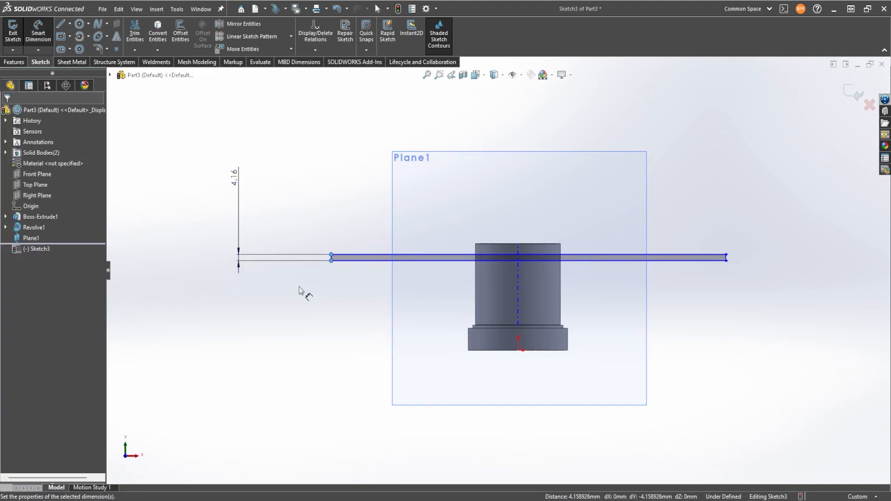
text(1)
key(BackSpace)
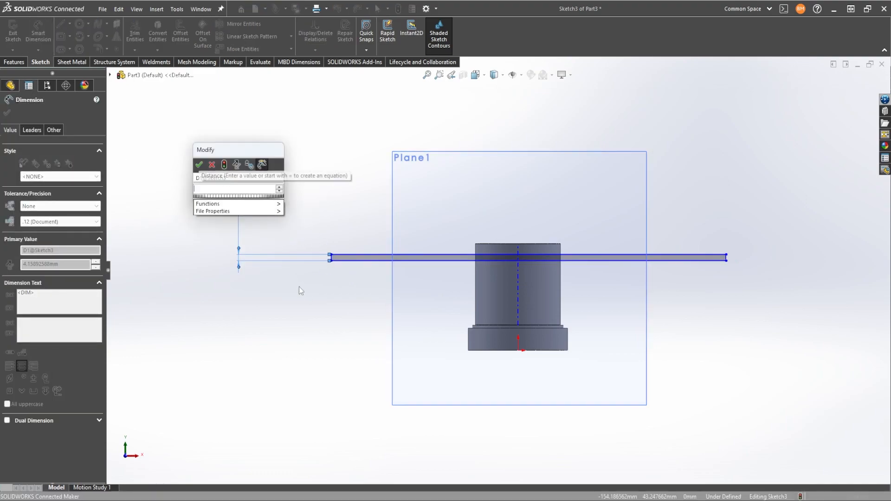
text(2)
key(Return)
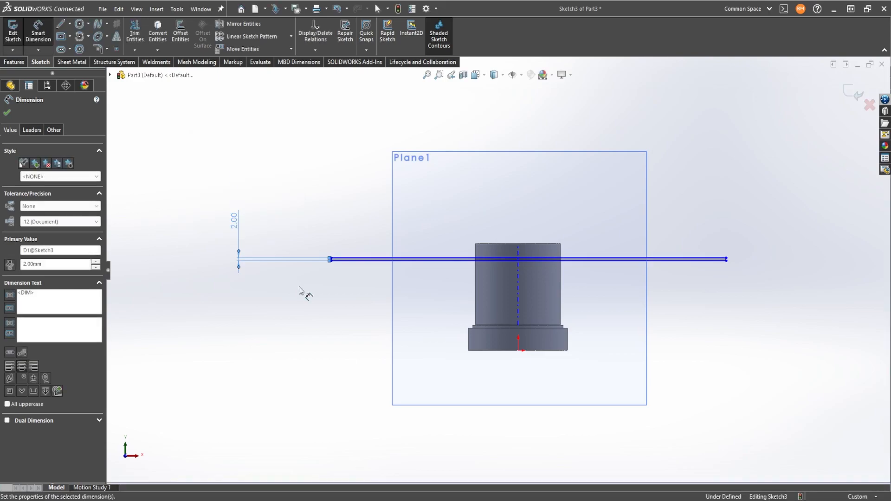
Step: Dimension the gap between the cylinder's upper edge and the rectangle's upper line as 3 mm, and exit the sketch
scroll(503, 259, up, 3)
click(505, 258)
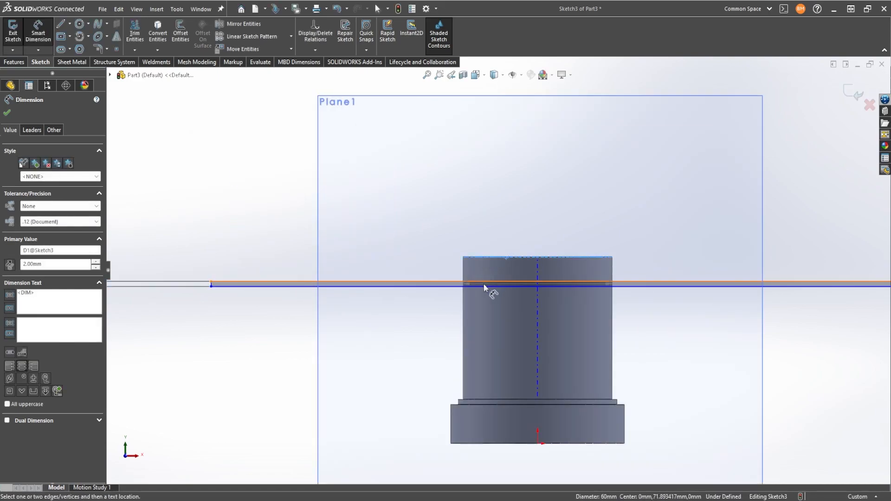
click(484, 284)
click(292, 204)
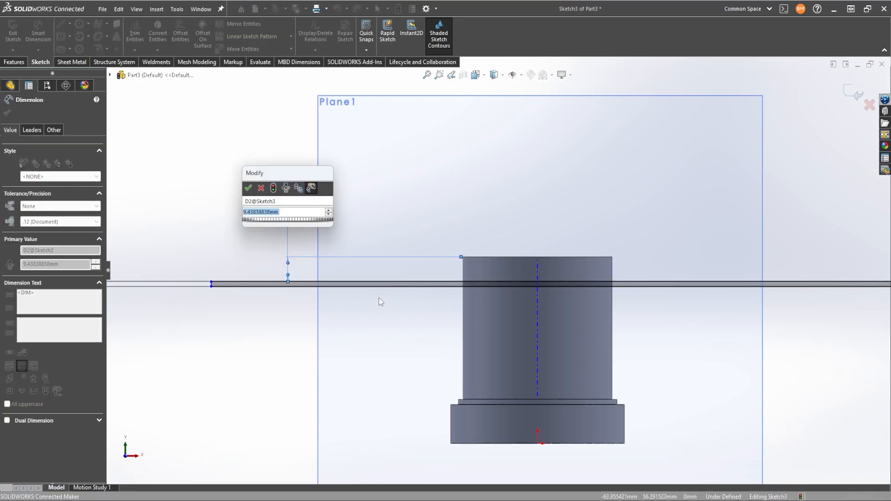
text(2)
key(Return)
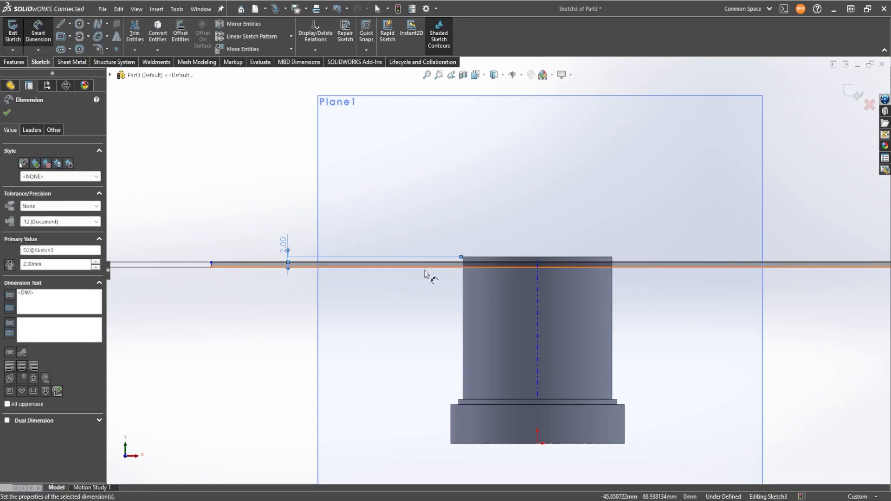
double_click(285, 246)
text(3)
key(Return)
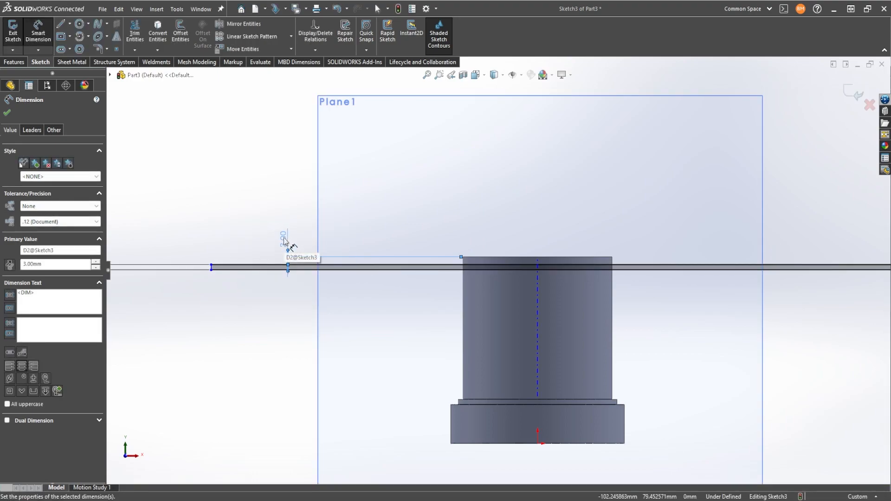
click(7, 113)
click(10, 37)
Step: Reopen the revolved cylinder's profile sketch and draw a small rectangular lip outward from the wall's upper outer corner
click(496, 306)
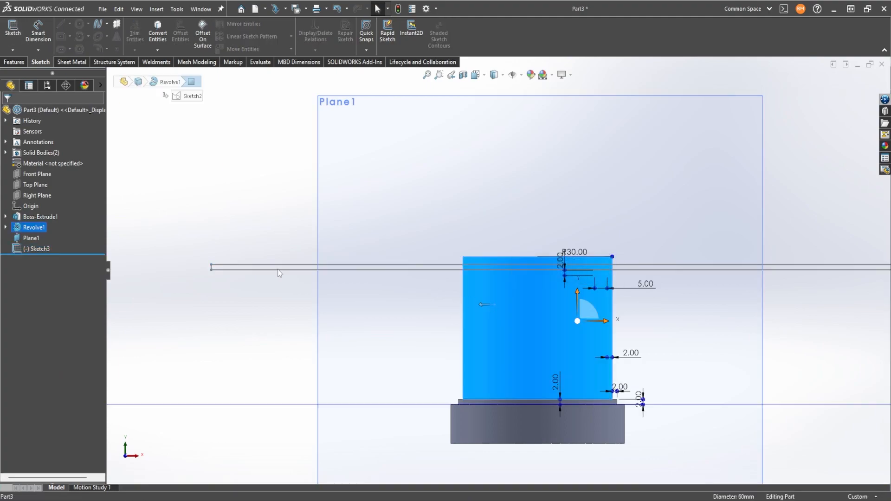
click(5, 227)
click(37, 238)
click(46, 208)
scroll(583, 239, up, 4)
scroll(491, 191, down, 5)
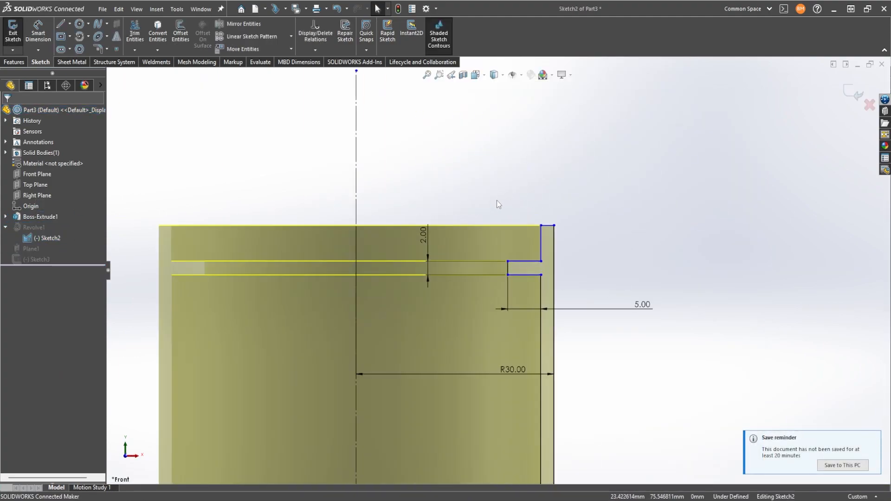
click(60, 24)
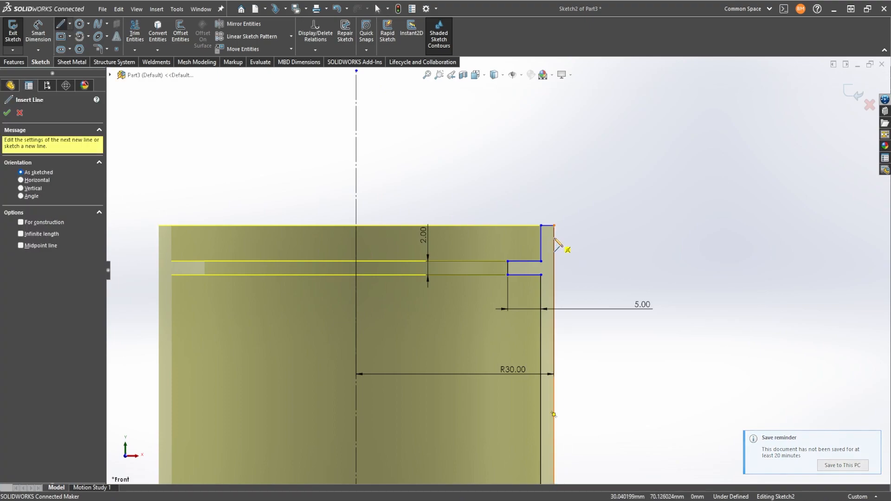
click(567, 238)
click(570, 240)
right_click(527, 185)
click(533, 190)
Step: Trim away the vertical edge shared by the new lip and the cylinder wall
click(135, 34)
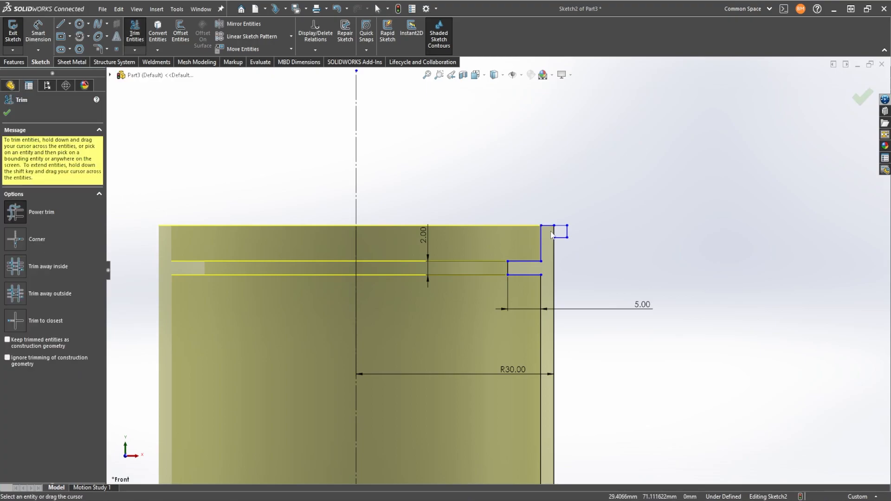
scroll(589, 241, up, 3)
scroll(558, 243, down, 1)
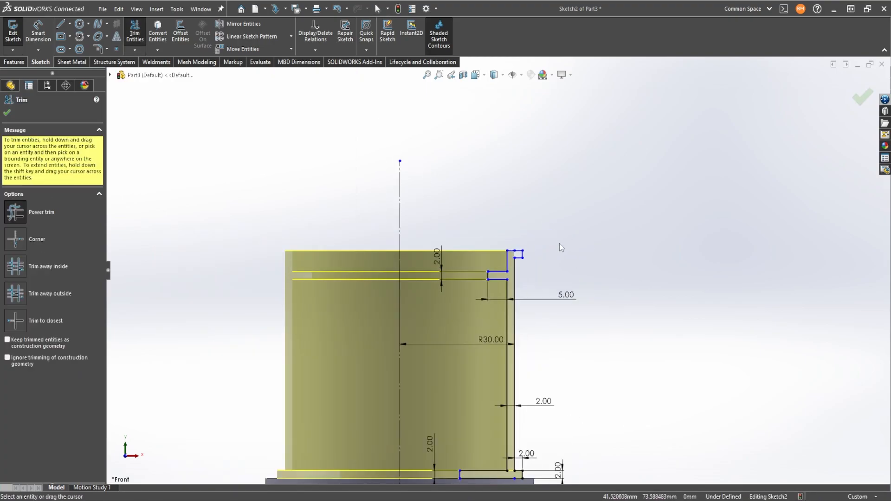
click(7, 112)
Step: Make the lip's horizontal and vertical edges equal to the matching edges of the lower flange, and exit the sketch
click(521, 255)
scroll(513, 433, down, 5)
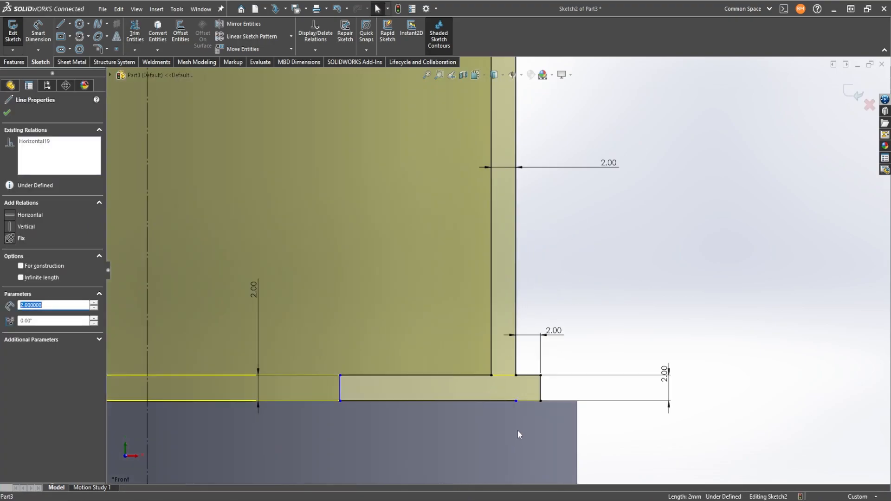
ctrl+click(530, 375)
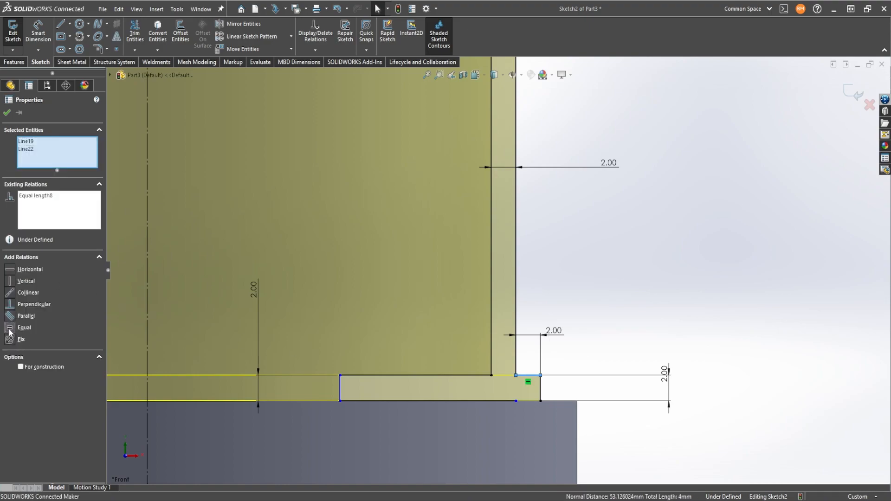
click(541, 388)
scroll(543, 320, up, 5)
scroll(514, 115, down, 5)
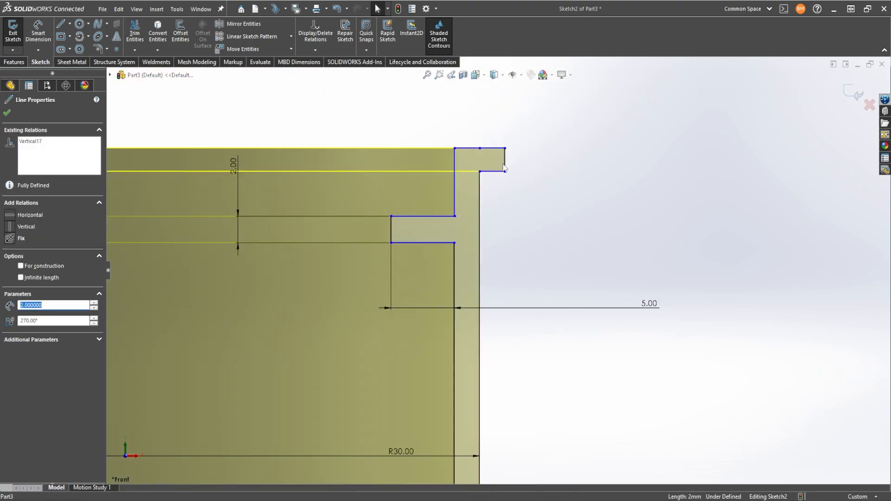
ctrl+click(504, 164)
click(11, 328)
click(13, 29)
scroll(469, 253, up, 5)
Step: Save the part locally as "3 Lamp Tower as One Part" in My side Projects > Amazing Ground Power Unit > 3 Lamps Parts
click(103, 9)
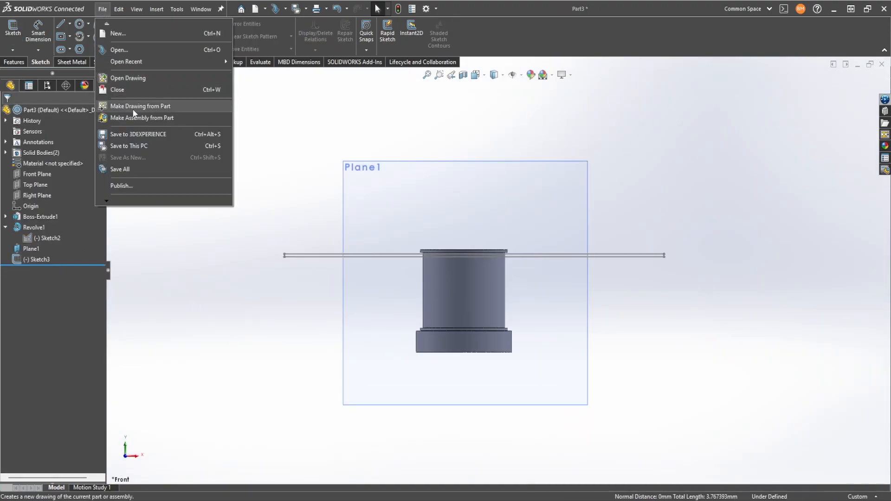
click(163, 145)
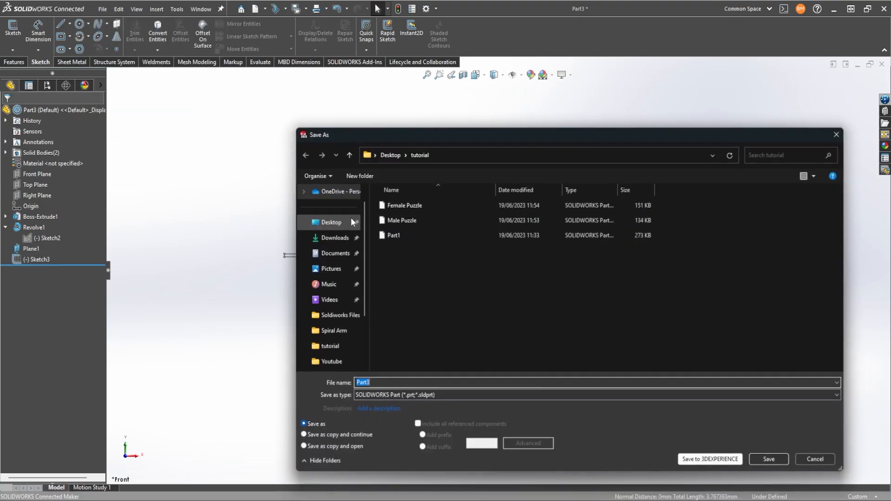
click(349, 155)
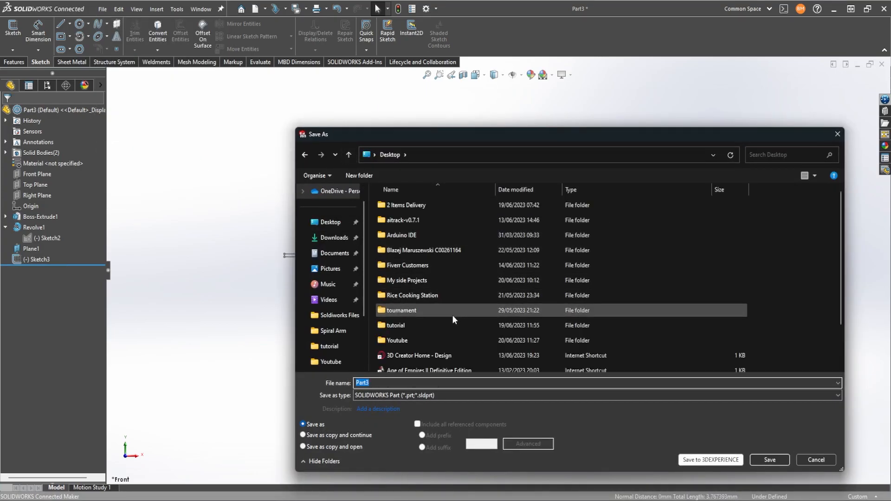
double_click(458, 277)
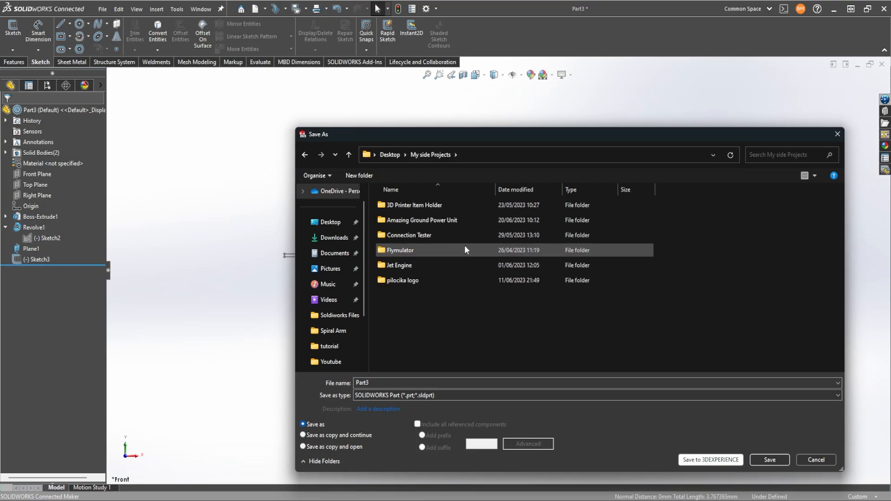
click(470, 223)
double_click(469, 223)
double_click(449, 207)
double_click(382, 383)
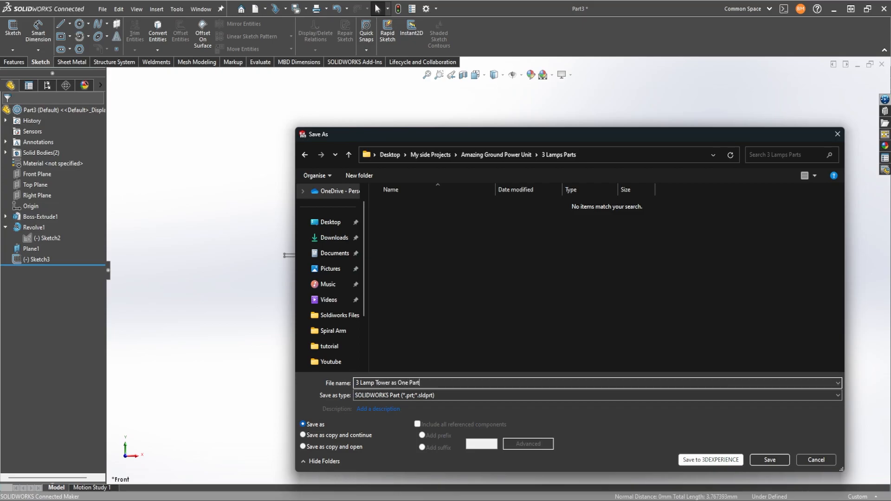
key(Return)
Step: Reopen the strip sketch and set up a linear sketch pattern of the rectangle with 10 instances at 270°
click(40, 259)
click(40, 232)
drag(237, 193, 815, 298)
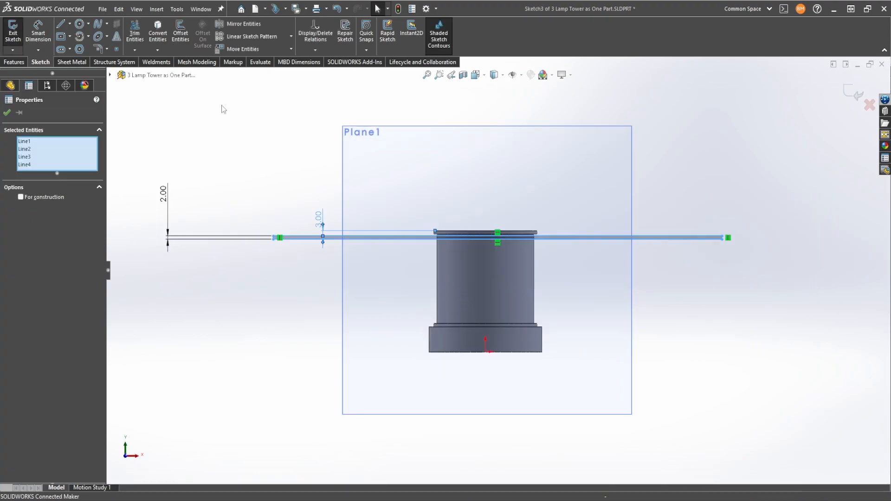
click(291, 36)
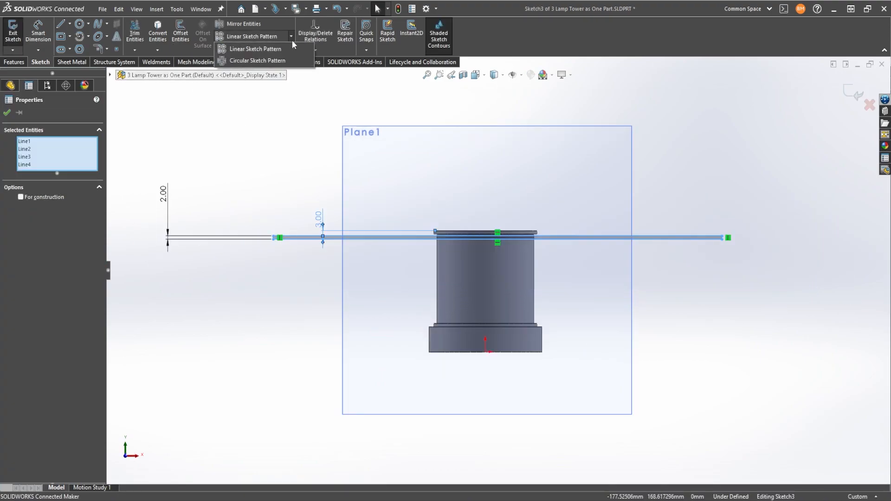
click(246, 45)
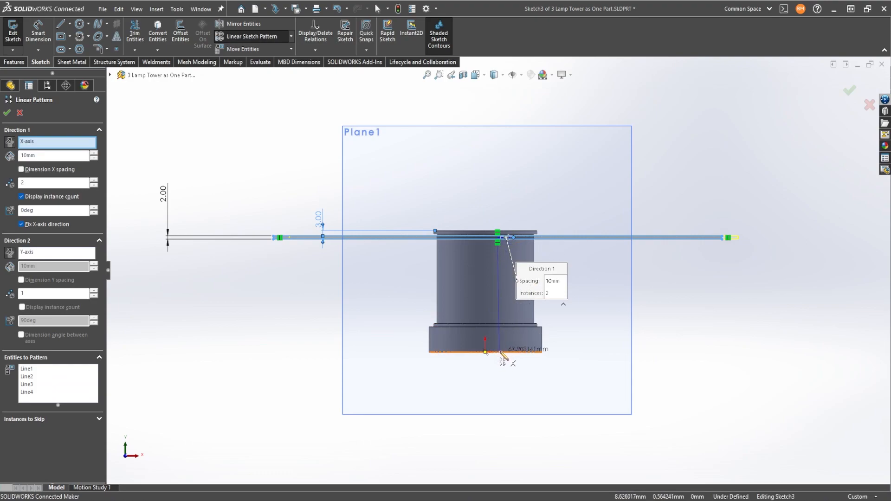
drag(503, 353, 486, 354)
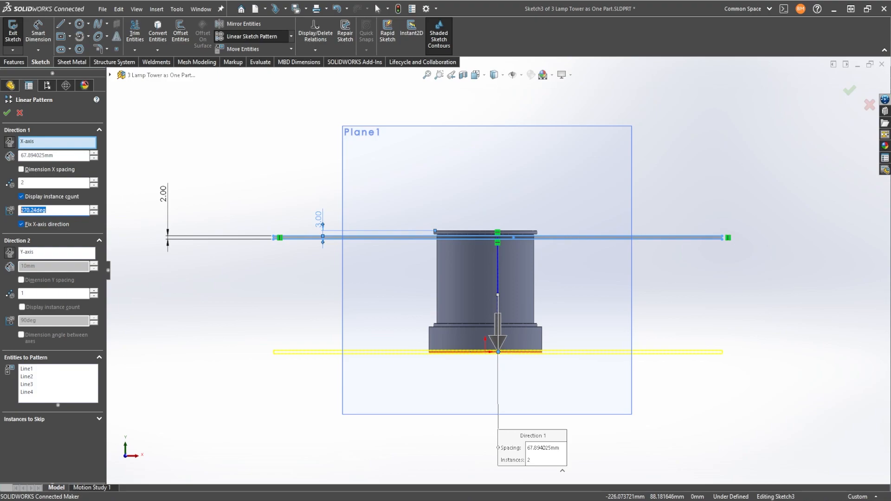
key(Return)
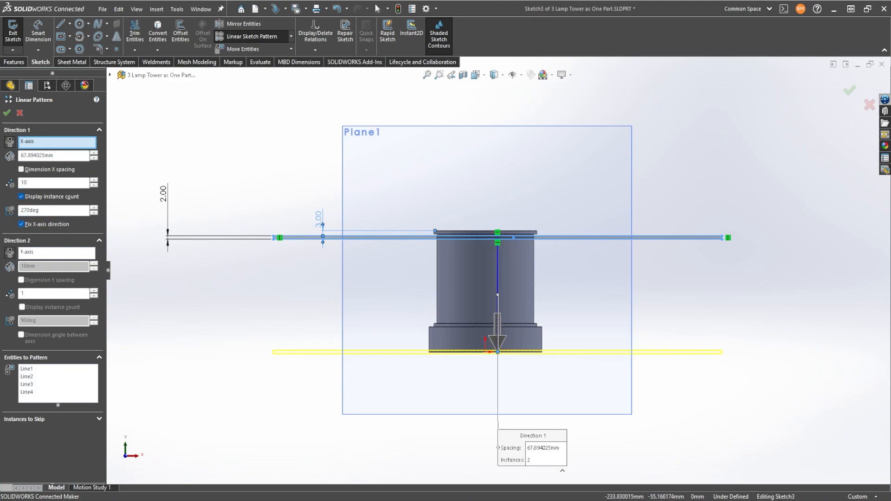
Step: Shorten the pattern's spacing to about 5.66 mm at 270° so the strips span the cylinder's height
scroll(561, 338, up, 9)
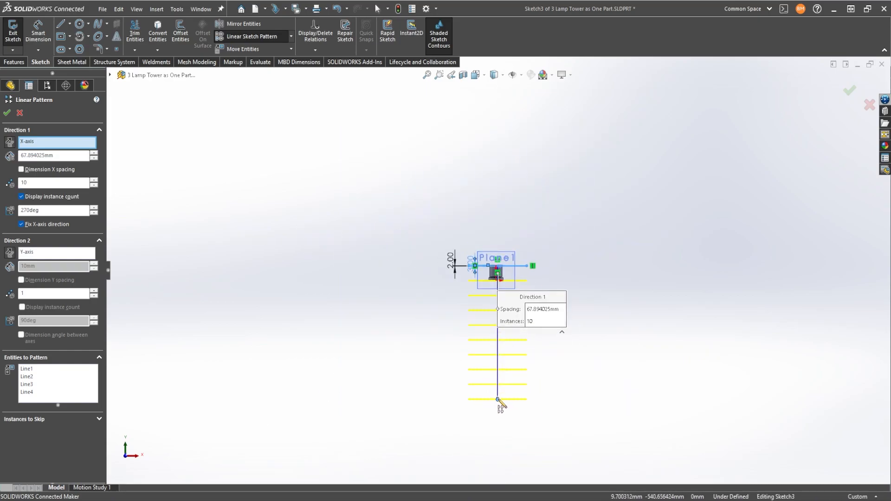
click(496, 287)
scroll(497, 291, down, 11)
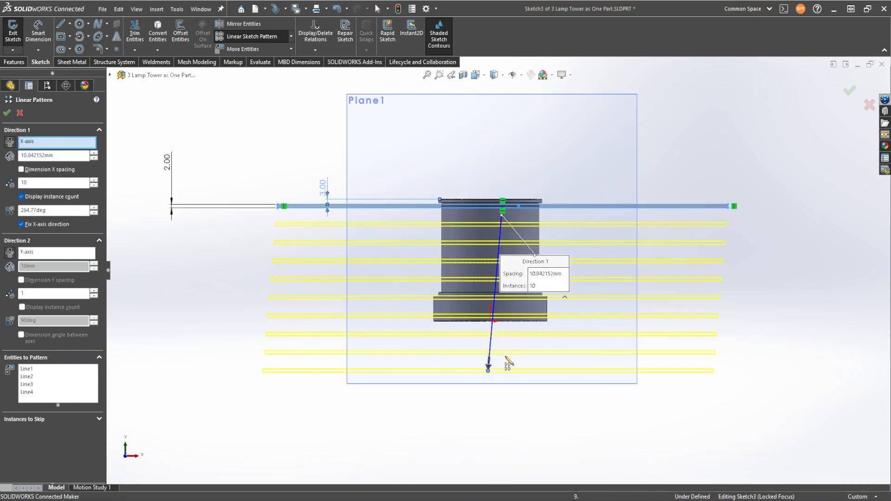
scroll(496, 397, down, 5)
click(507, 133)
scroll(506, 139, up, 4)
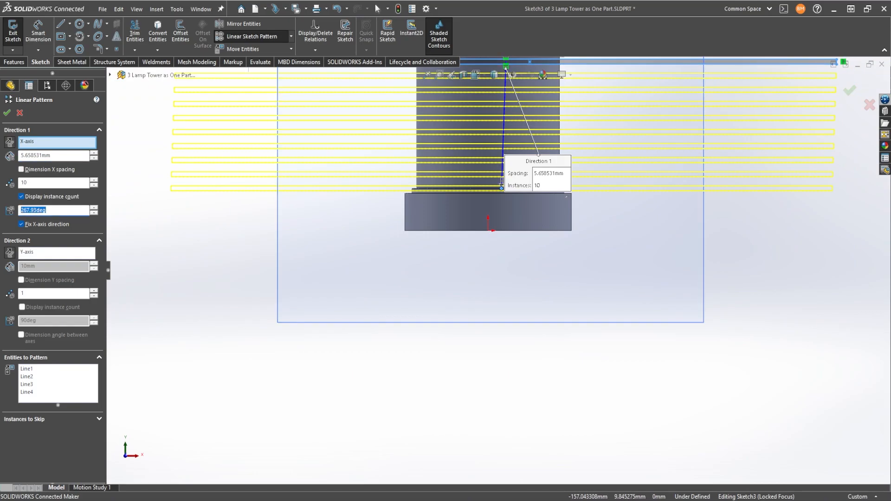
scroll(482, 274, up, 3)
scroll(529, 137, down, 6)
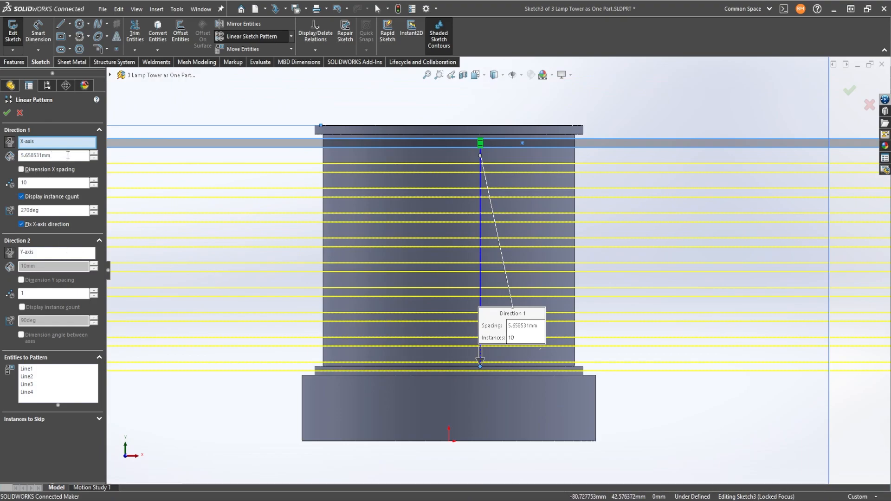
Step: Set the pattern's spacing to 5 mm and its angle to 270°, accept the pattern, and exit the sketch
drag(479, 366, 486, 363)
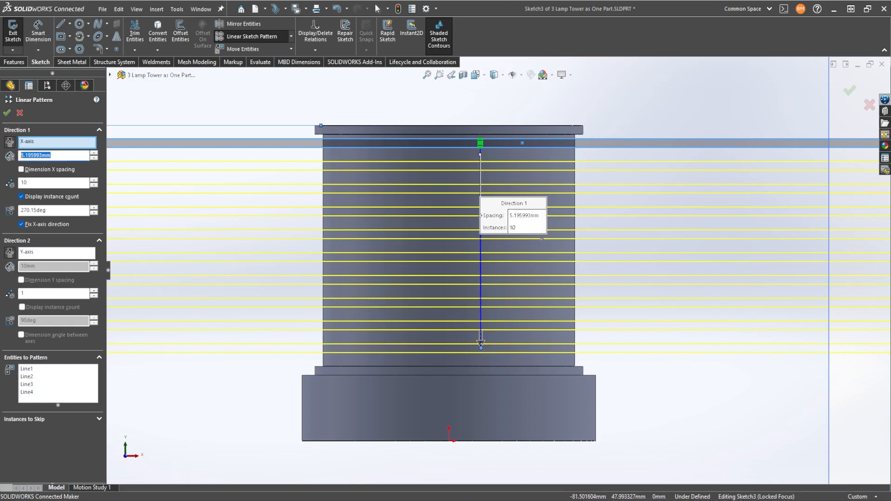
click(44, 209)
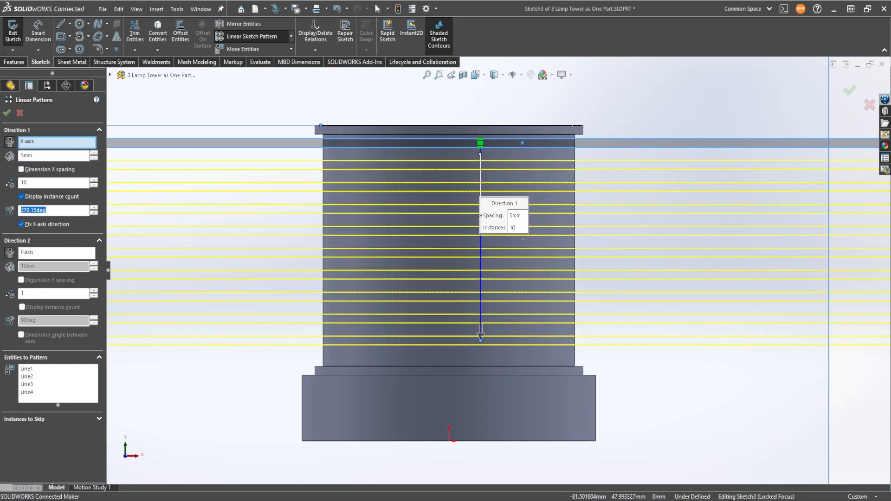
key(Return)
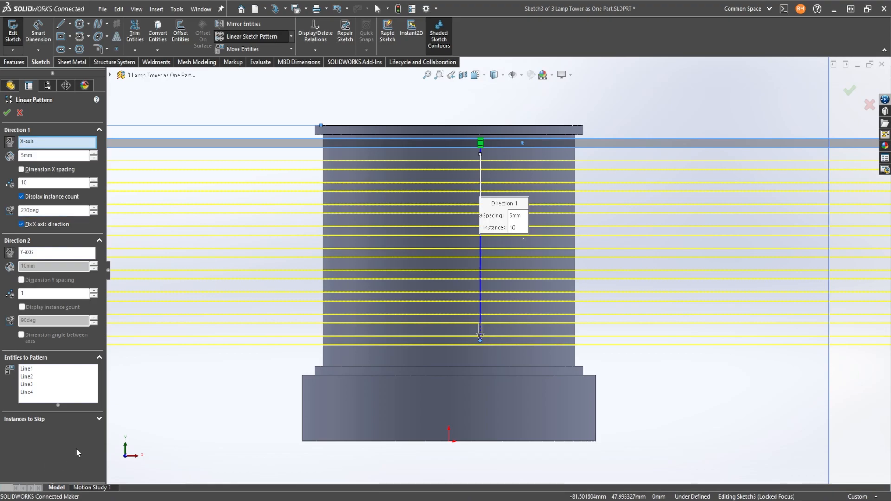
click(7, 113)
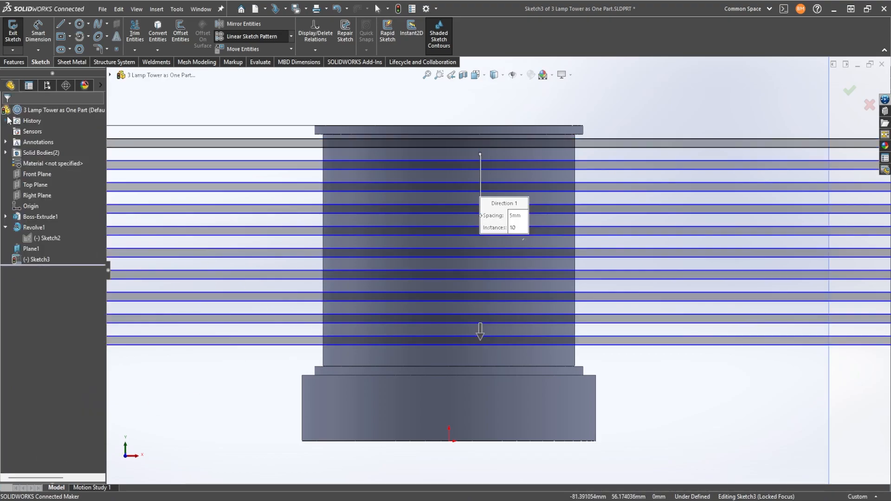
scroll(327, 232, up, 6)
click(16, 28)
Step: Wrap the strip sketch onto the cylinder's outer face as a deboss 1 mm deep
click(46, 259)
click(14, 62)
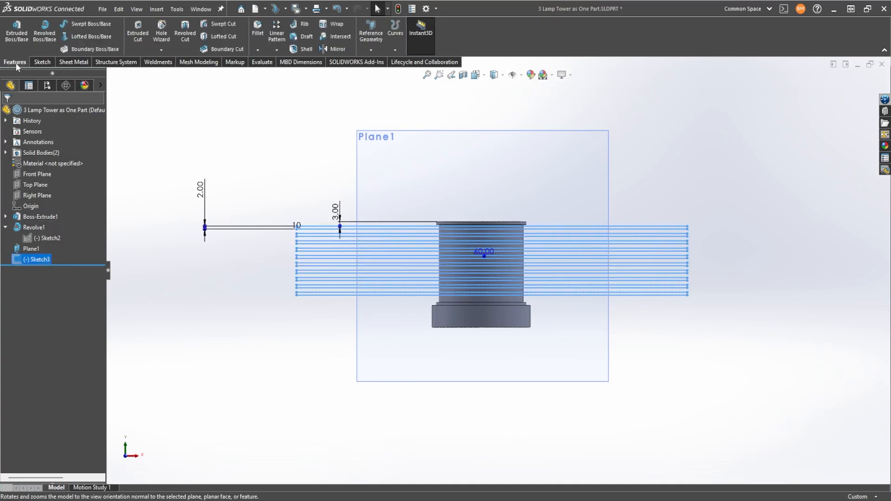
click(337, 24)
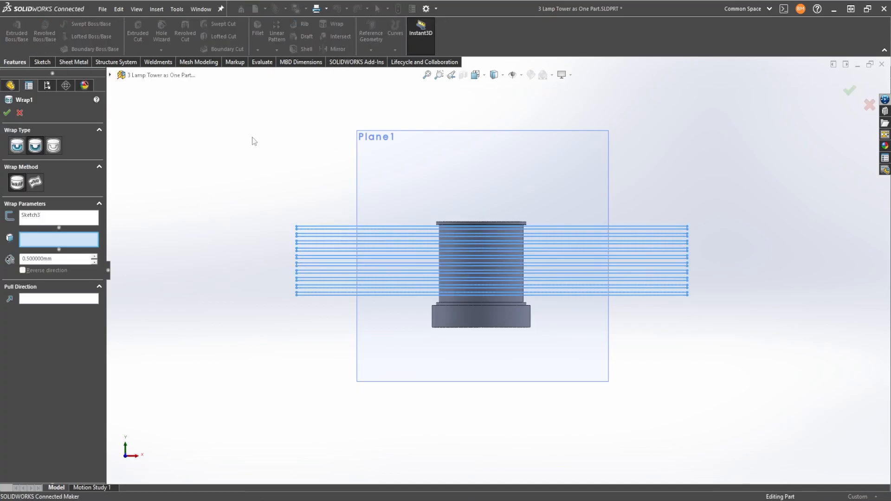
middle_drag(499, 318, 556, 280)
scroll(489, 294, down, 5)
click(431, 300)
scroll(429, 288, up, 4)
middle_drag(408, 255, 500, 242)
scroll(501, 236, down, 6)
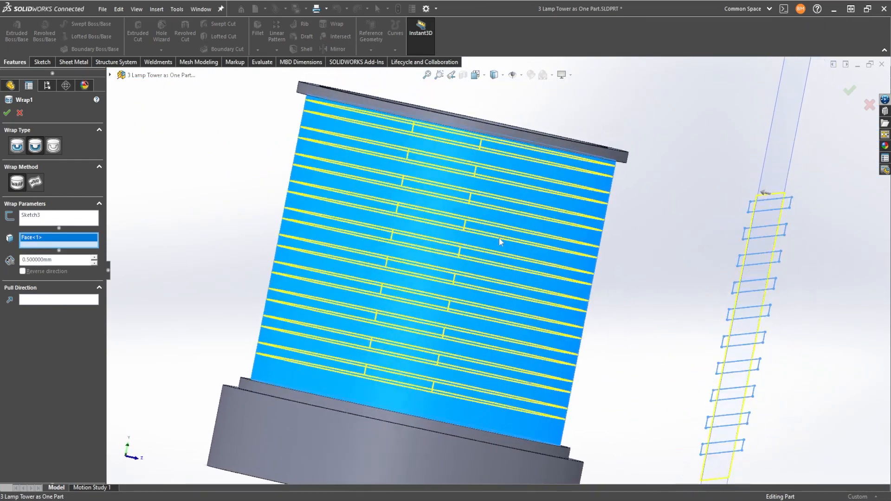
scroll(499, 243, up, 2)
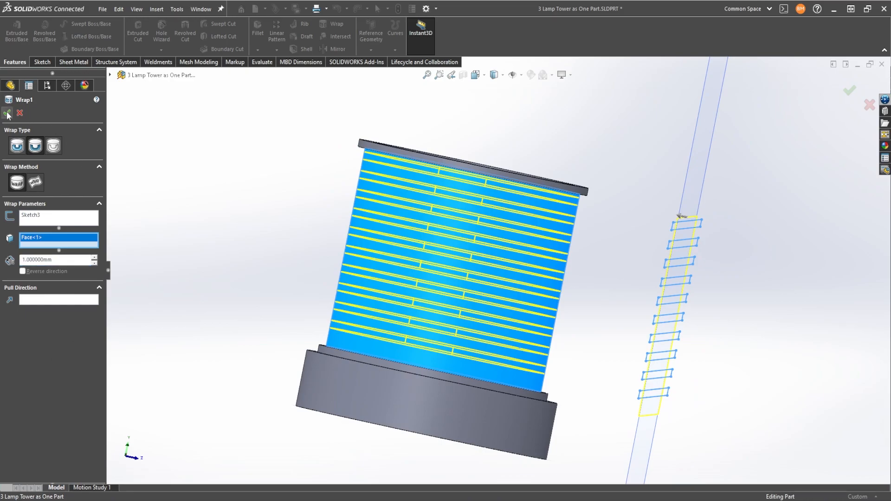
Step: Reopen the wrapped strip sketch, set the strip height to 1 mm, and exit the sketch
scroll(440, 278, up, 1)
middle_drag(418, 260, 538, 304)
scroll(467, 289, down, 2)
scroll(466, 290, up, 3)
click(5, 260)
click(42, 271)
click(49, 240)
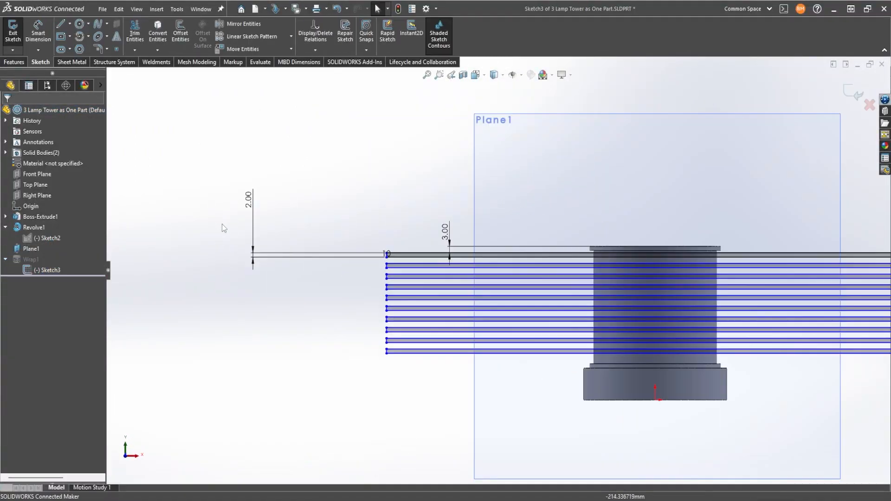
double_click(255, 208)
text(1)
key(Return)
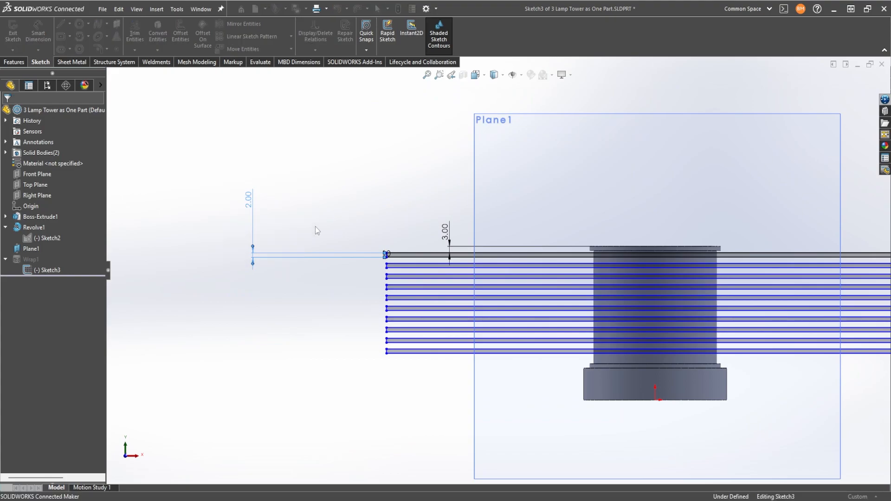
click(7, 113)
click(13, 32)
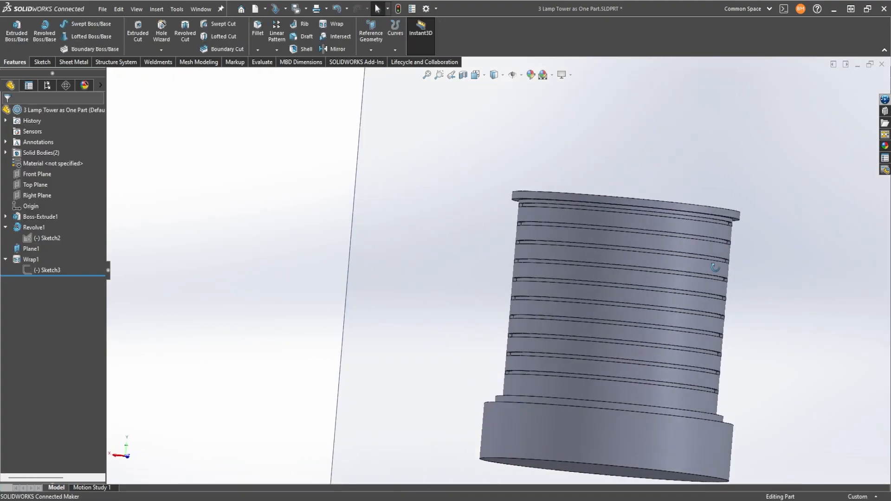
Step: Edit the linear pattern in the wrapped strip sketch to 3 mm spacing and 17 instances, and exit the sketch
mouse_move(715, 268)
middle_down()
mouse_move(690, 274)
mouse_move(664, 313)
mouse_move(603, 300)
mouse_move(664, 273)
mouse_move(712, 304)
mouse_move(622, 280)
mouse_move(496, 284)
middle_up()
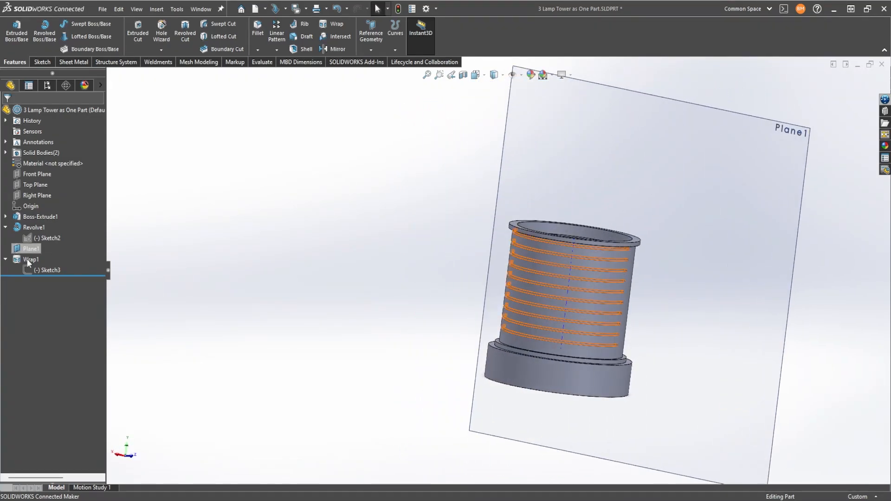
click(49, 270)
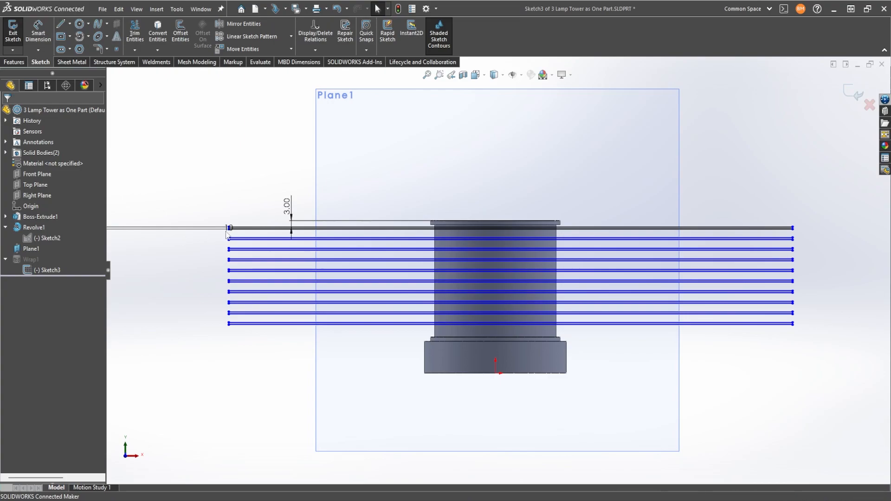
scroll(256, 237, down, 2)
click(256, 240)
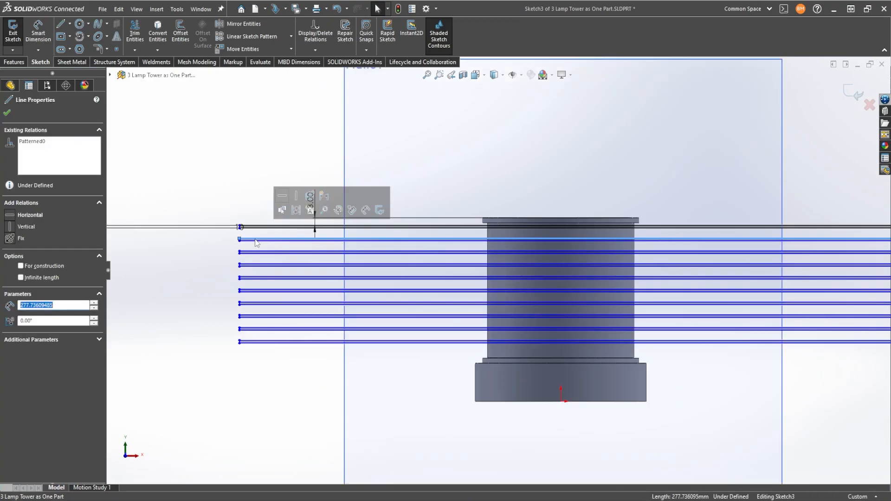
right_click(41, 141)
click(70, 169)
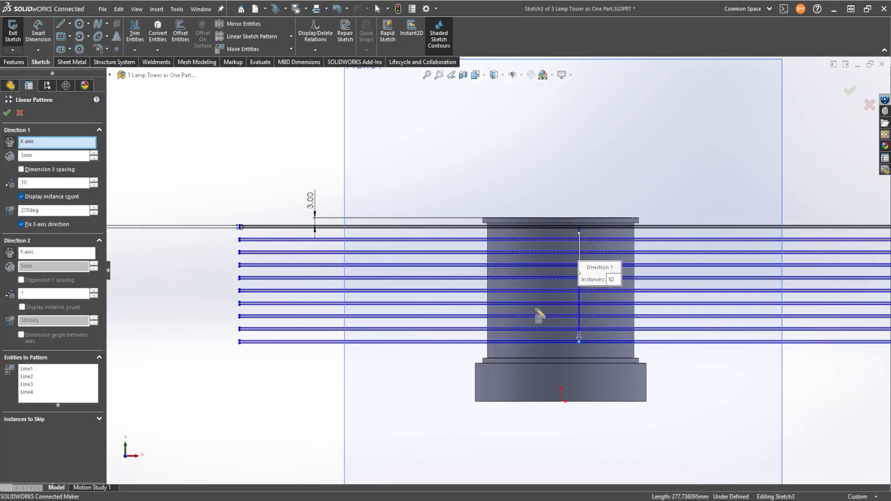
scroll(538, 308, up, 1)
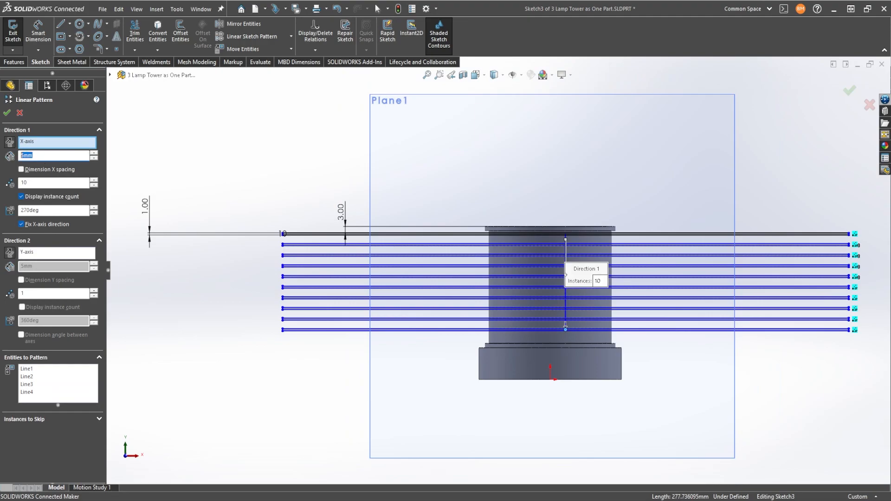
text(3mm)
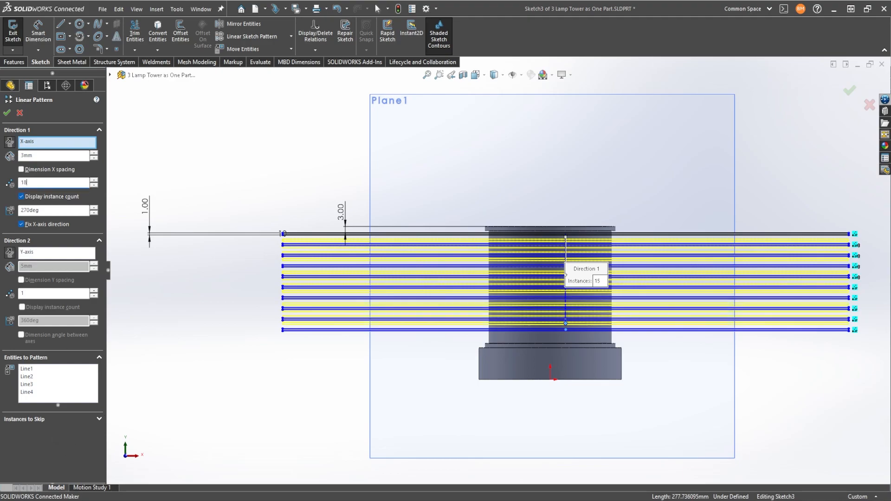
click(30, 450)
scroll(524, 408, down, 2)
click(7, 112)
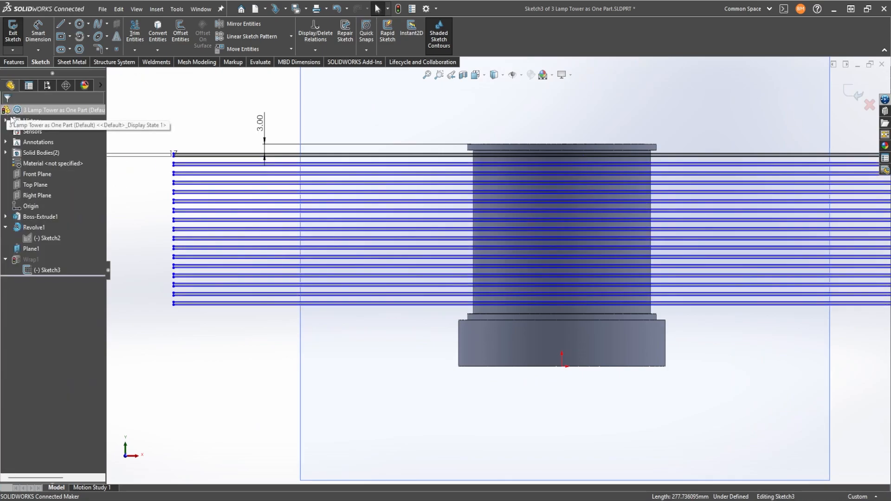
scroll(503, 260, up, 2)
click(12, 30)
Step: Wrap the same strip sketch onto the ungrooved side of the cylinder's outer face as a deboss 1 mm deep
middle_drag(505, 221, 425, 250)
scroll(425, 250, down, 3)
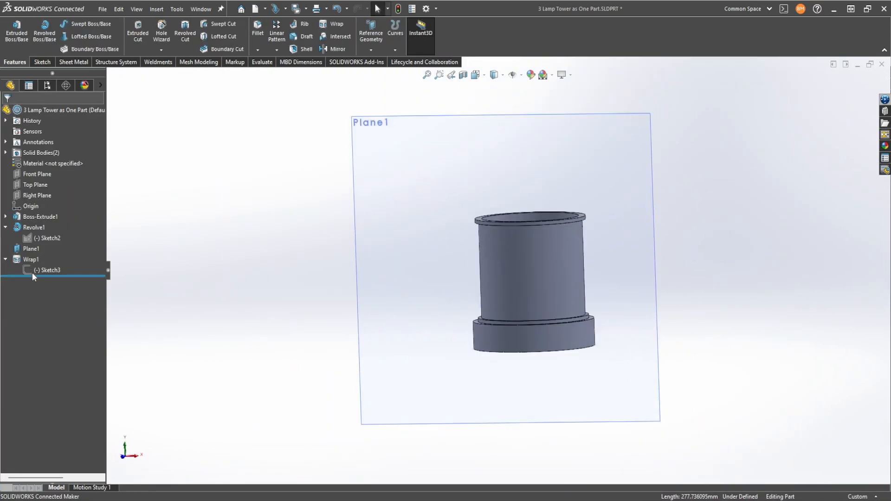
click(33, 270)
key(ctrl+8)
click(335, 25)
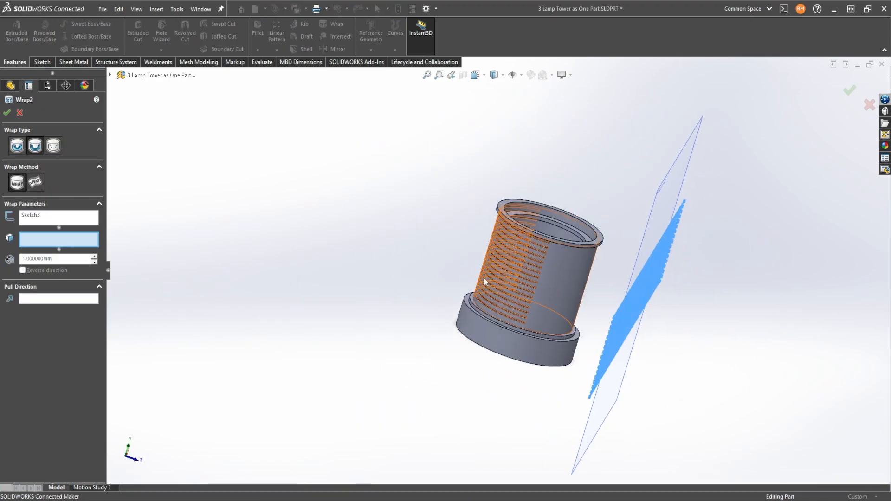
click(564, 288)
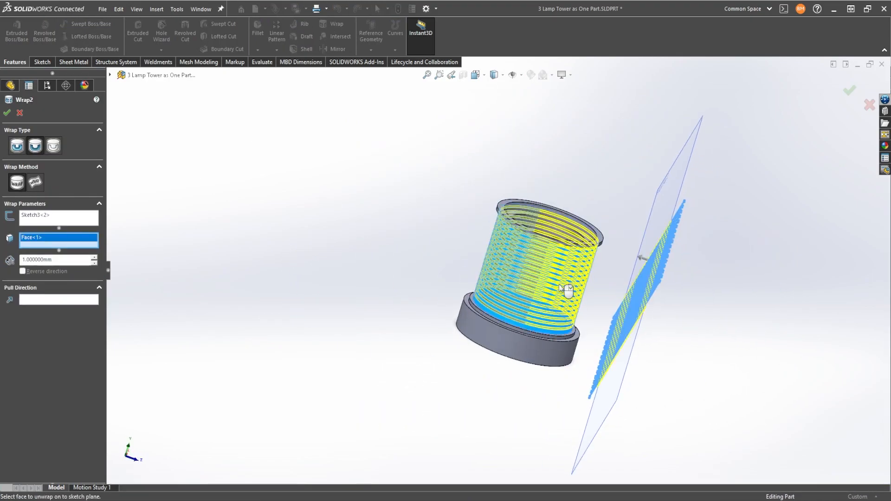
click(7, 112)
Step: Start a new sketch on the top face of the disc base, viewed from above, without offsetting any edges
middle_drag(583, 246, 515, 296)
click(513, 283)
right_click(513, 284)
click(575, 255)
click(42, 62)
click(12, 30)
right_drag(288, 158, 265, 199)
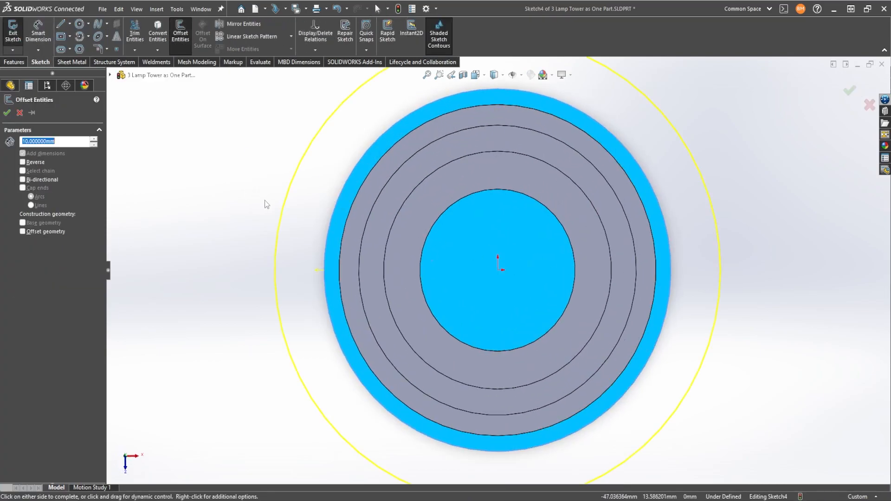
click(20, 113)
Step: Sketch a centre rectangle about 10.7 mm wide on the origin and make its four sides equal
right_drag(200, 149, 246, 148)
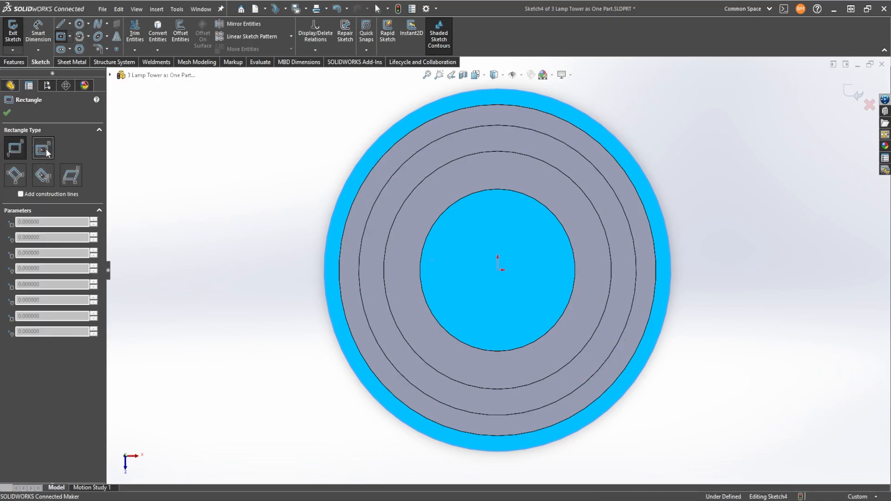
click(47, 153)
click(498, 270)
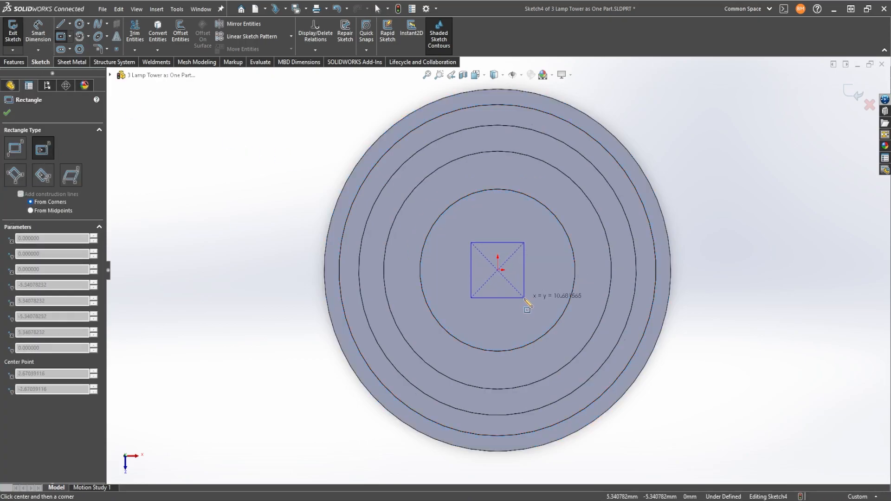
click(524, 297)
right_click(563, 272)
click(571, 278)
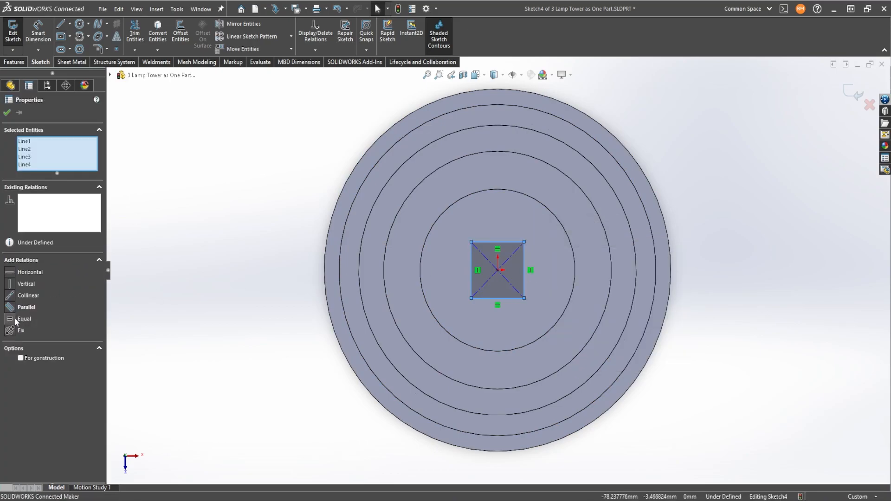
click(177, 174)
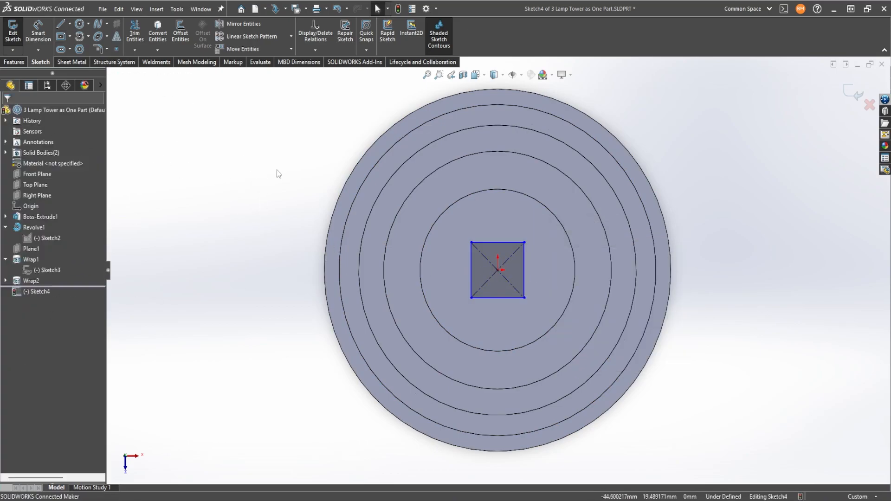
Step: Dimension the square's side to 10 mm
right_drag(277, 172, 276, 229)
click(512, 243)
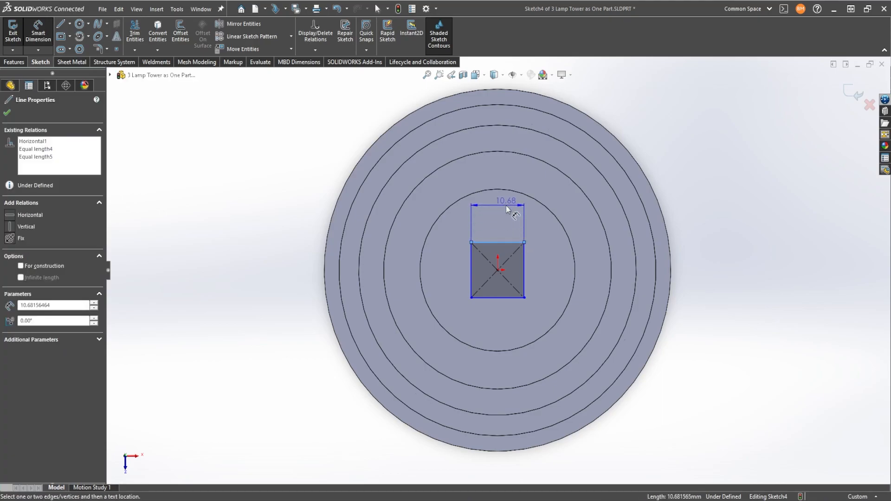
click(506, 204)
text(10)
key(Return)
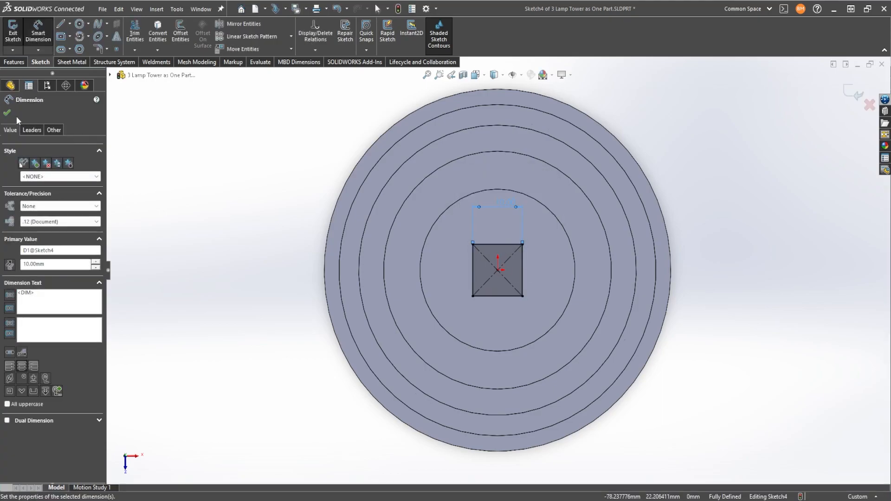
click(7, 112)
Step: Extrude the square 30 mm upward as a separate body, with merging of the result turned off
click(20, 62)
click(17, 35)
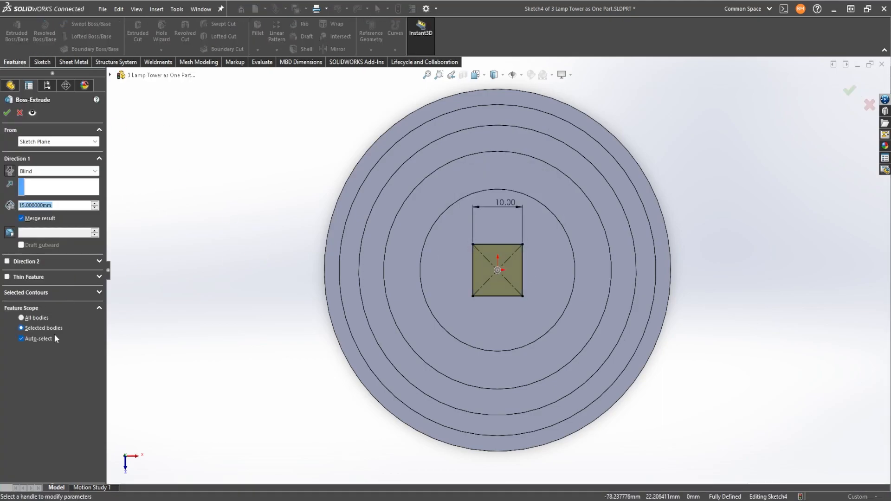
click(39, 218)
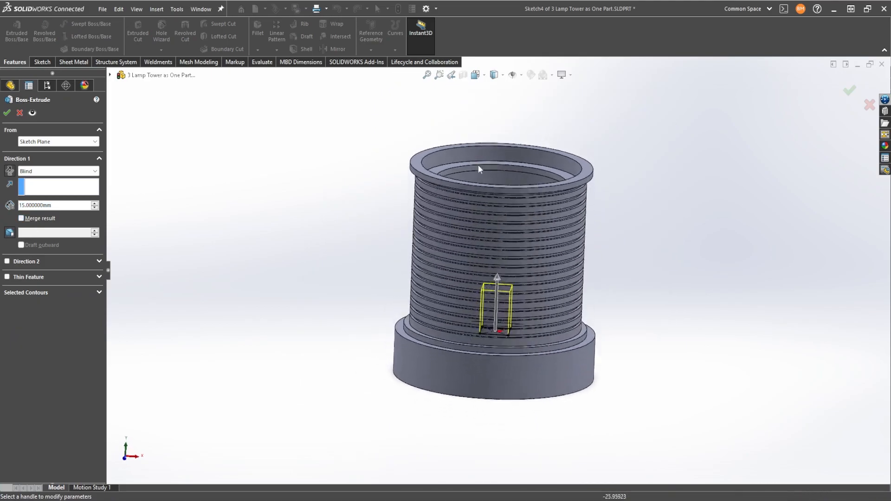
key(space)
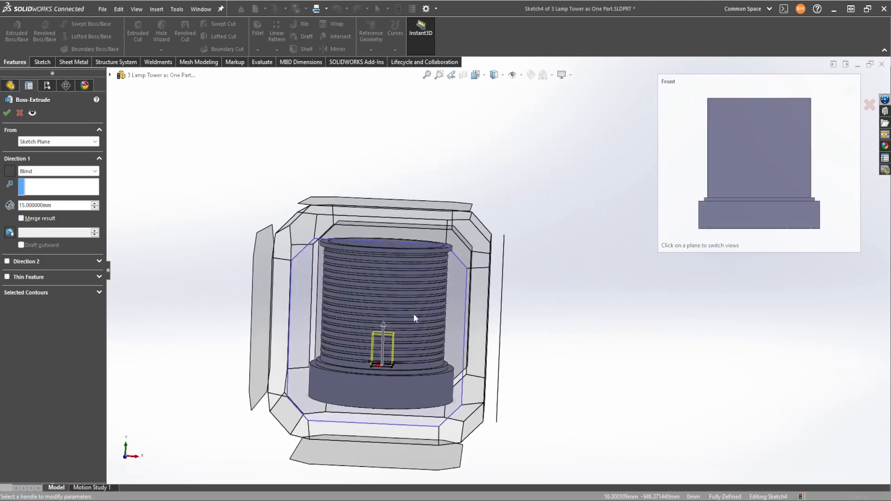
click(414, 314)
click(95, 203)
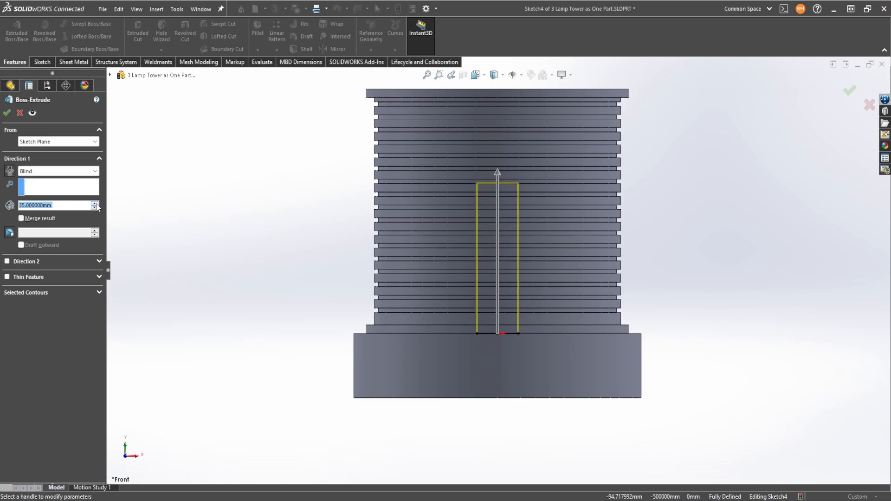
click(95, 208)
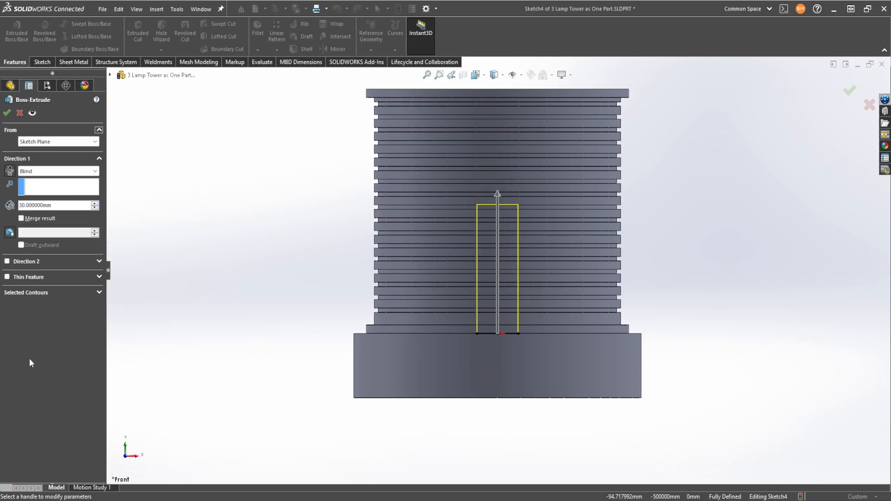
middle_drag(355, 244, 361, 265)
click(7, 113)
Step: Hide the grooved cylinder body so that the square post on the base is exposed
middle_drag(482, 264, 491, 287)
scroll(504, 255, down, 2)
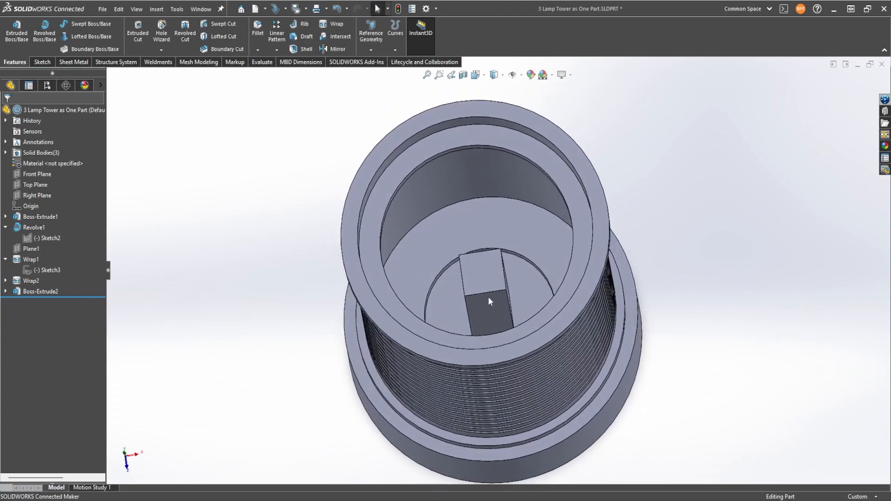
click(581, 158)
click(627, 134)
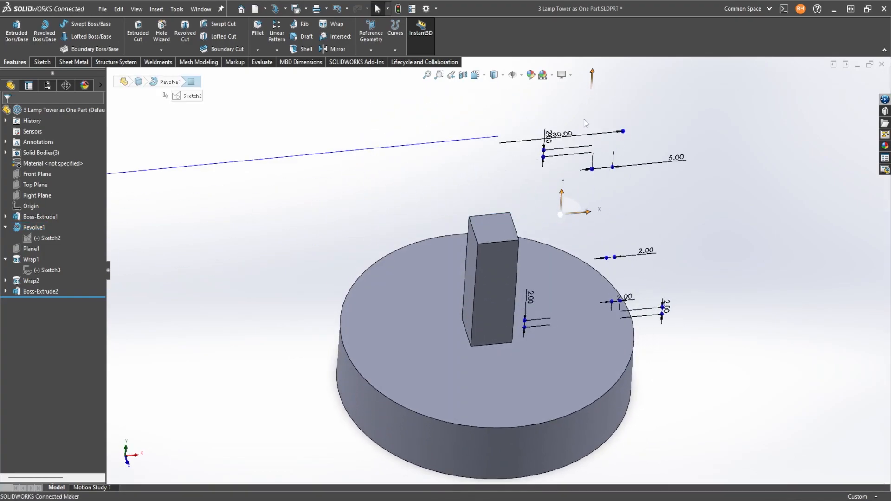
Step: Sketch a vertical centerline on one side face of the square post, from the top edge's midpoint to the base
click(492, 279)
click(572, 250)
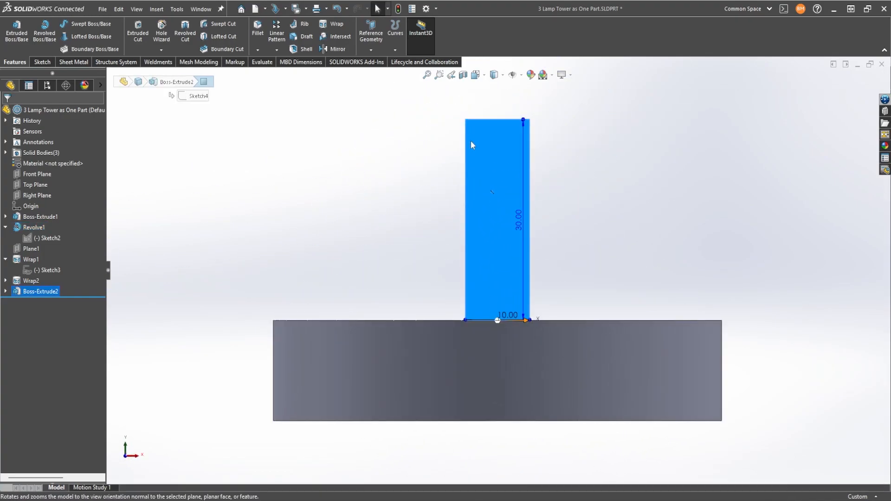
click(41, 63)
click(70, 24)
click(84, 47)
click(497, 119)
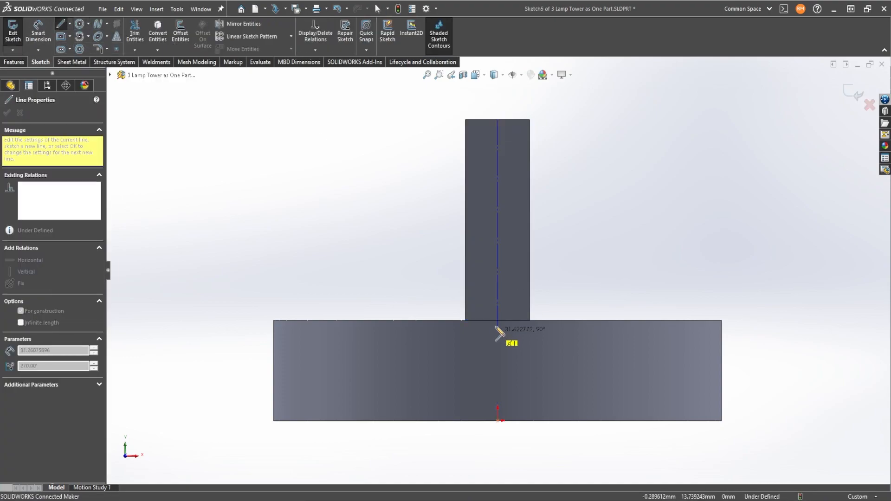
click(498, 320)
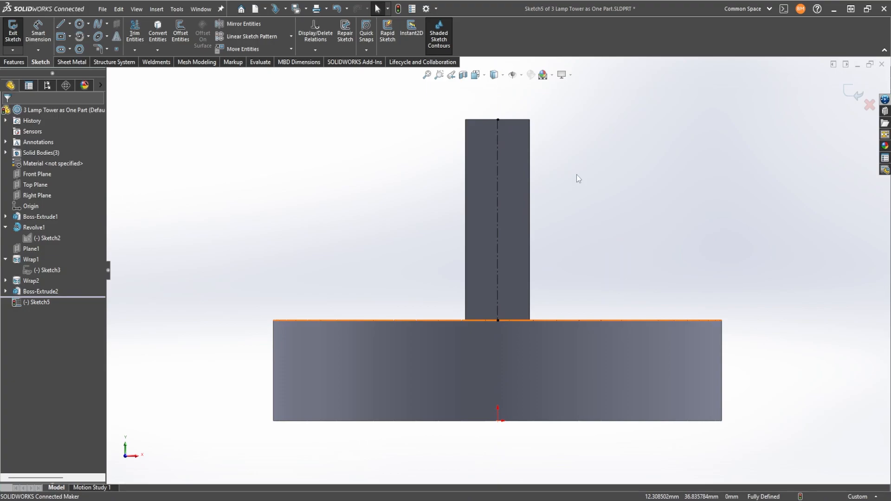
Step: Sketch a circle on the centerline near the top of the post and set its diameter to 4 mm
right_drag(574, 163, 627, 165)
click(498, 149)
click(509, 154)
right_drag(603, 225, 605, 198)
click(511, 149)
click(570, 149)
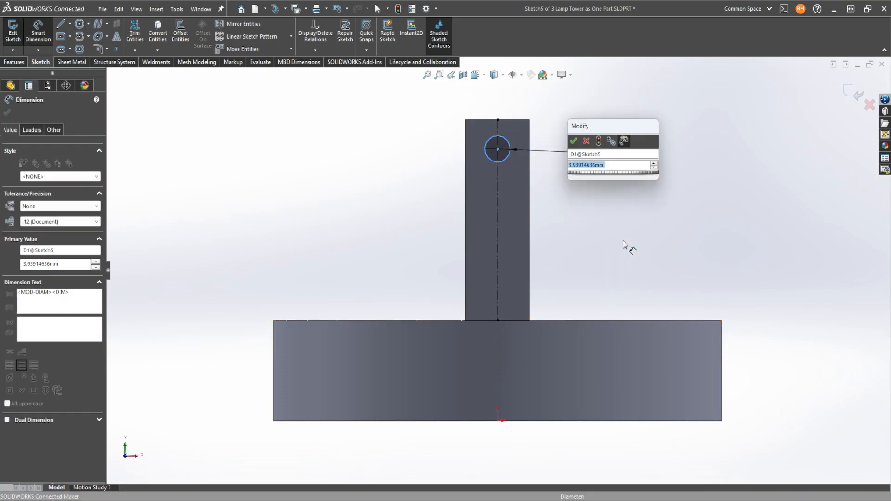
text(4)
key(Return)
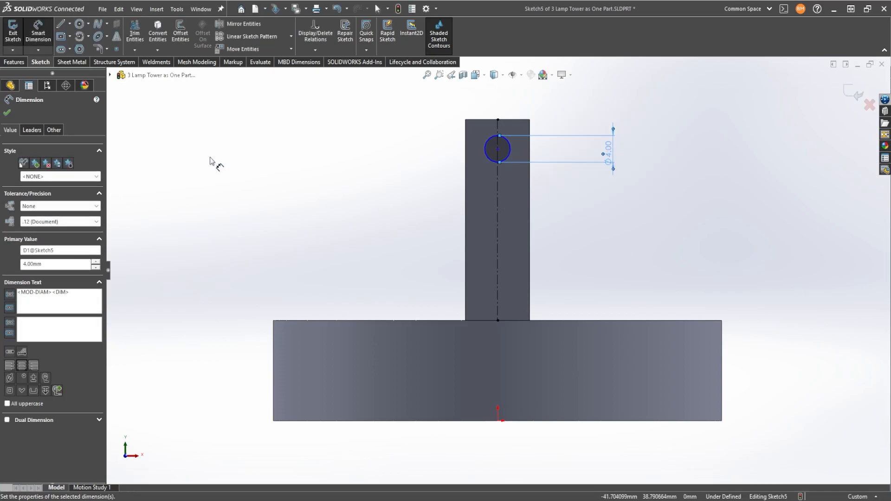
Step: Dimension the circle's centre 5 mm below the post's top edge
click(498, 119)
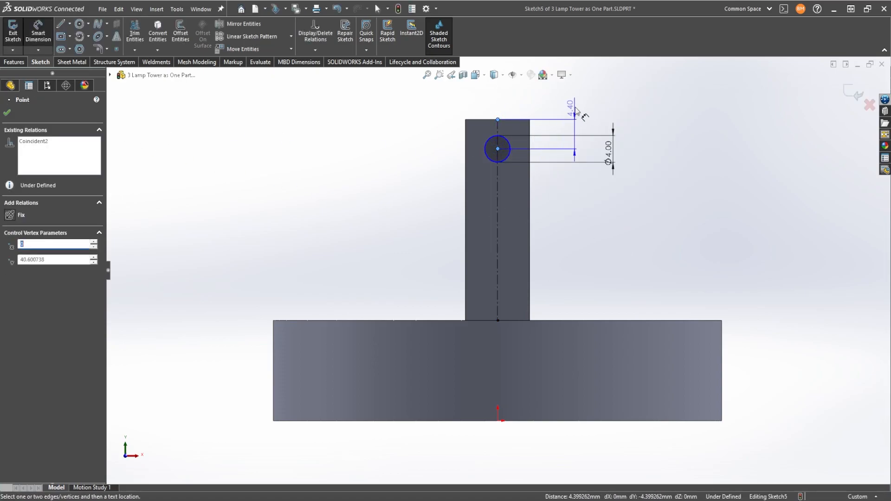
click(575, 112)
text(5)
key(Return)
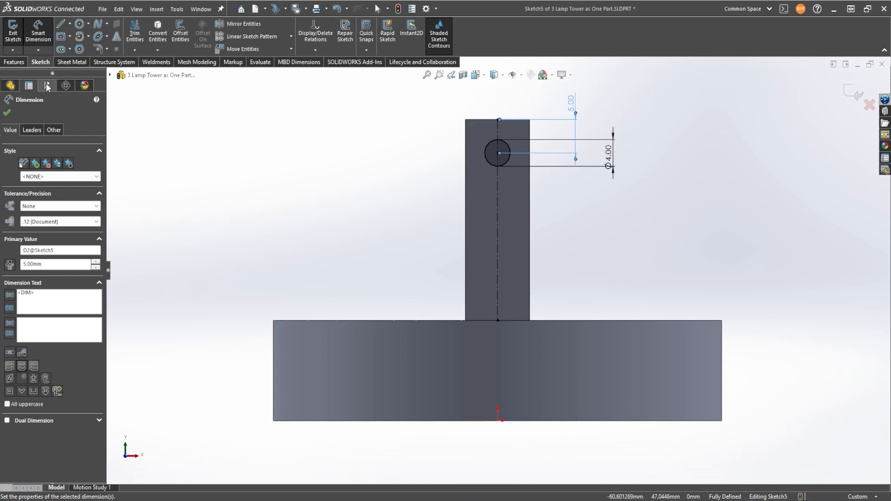
click(10, 113)
Step: Extrude the circle 3 mm outward from the post's face as a separate, unmerged body
click(13, 62)
click(17, 36)
middle_drag(529, 191, 572, 191)
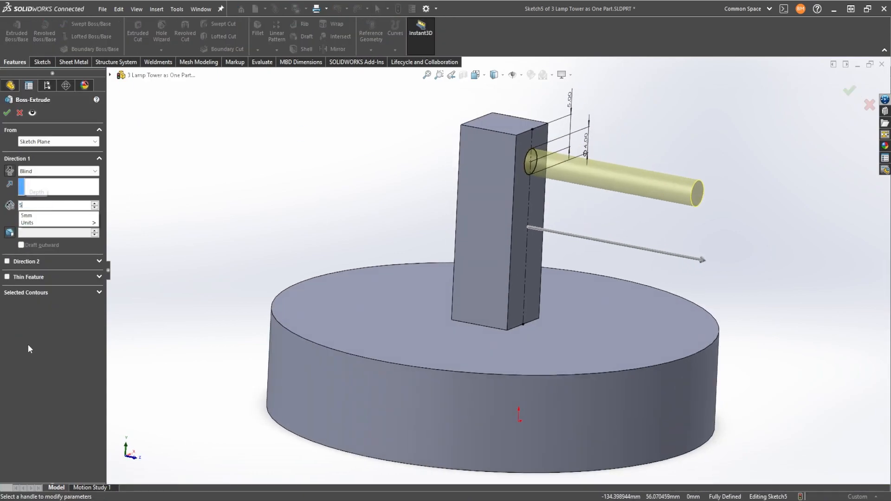
text(5)
key(Return)
middle_drag(464, 218, 521, 242)
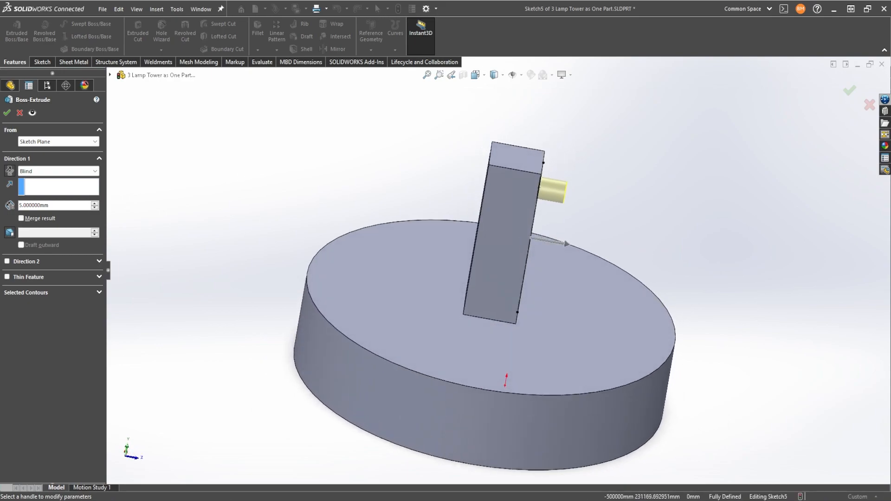
text(3)
key(Return)
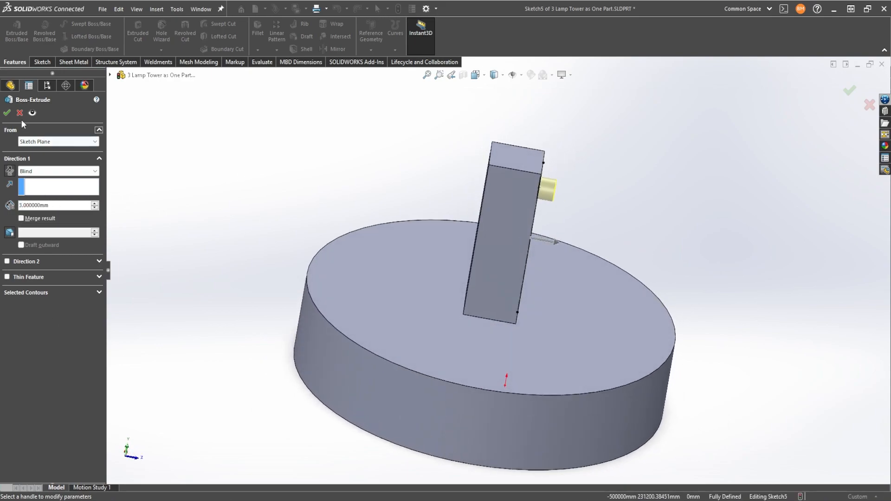
click(7, 114)
scroll(530, 191, down, 5)
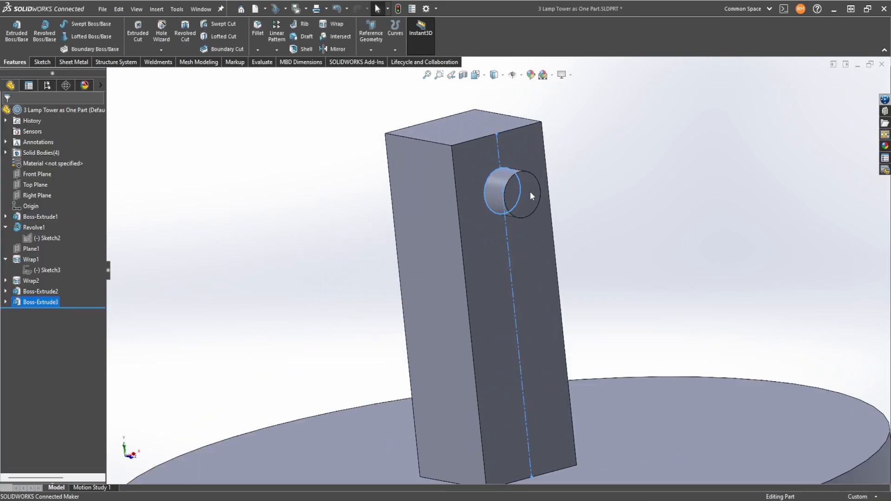
Step: Add a 4 mm dome to the outer end face of the small cylindrical lamp on the post
text(sdome)
click(326, 216)
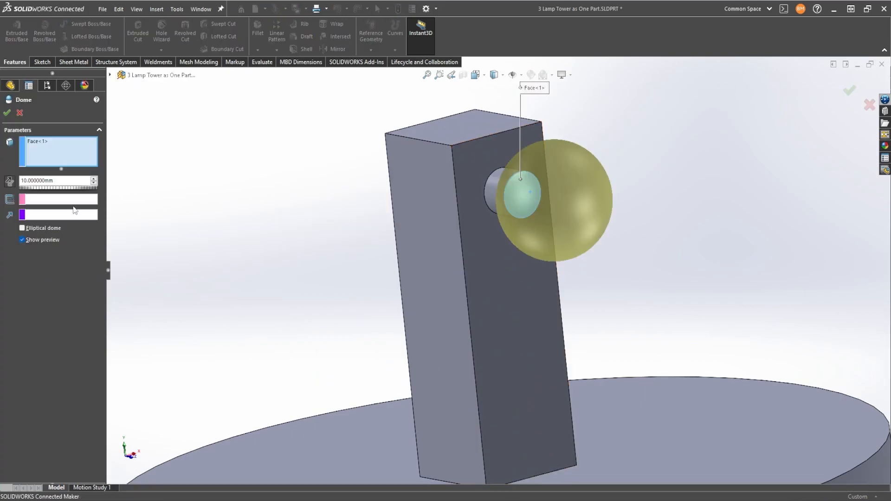
text(4)
key(Return)
middle_drag(378, 194, 420, 222)
scroll(421, 221, up, 4)
scroll(506, 231, down, 2)
middle_drag(513, 231, 503, 223)
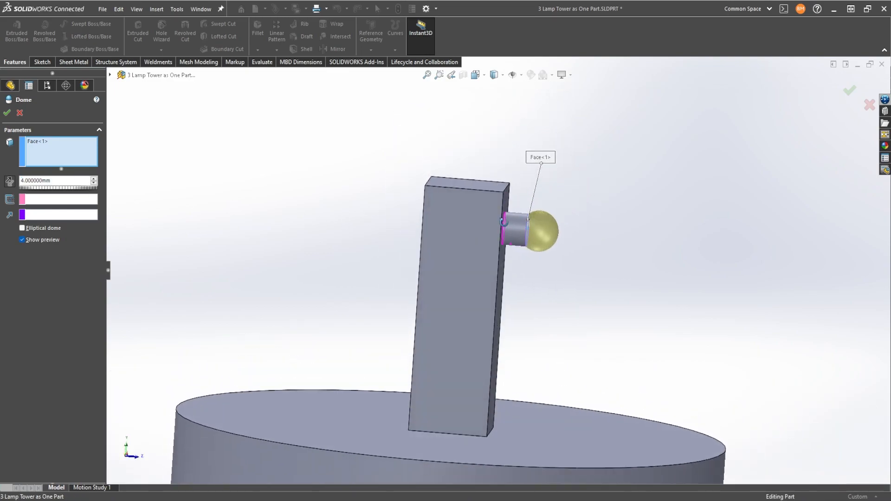
middle_drag(309, 204, 302, 229)
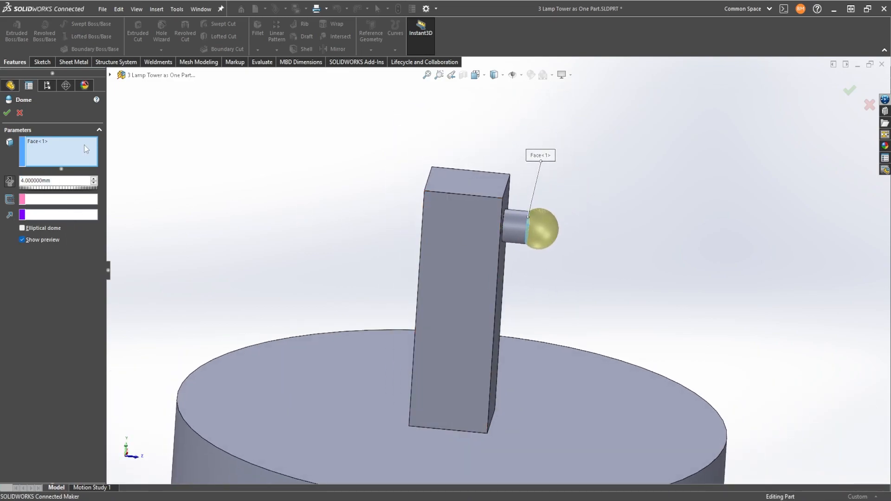
click(7, 114)
Step: Examine the solid bodies list to check that the square post and the domed lamp are separate bodies
click(524, 218)
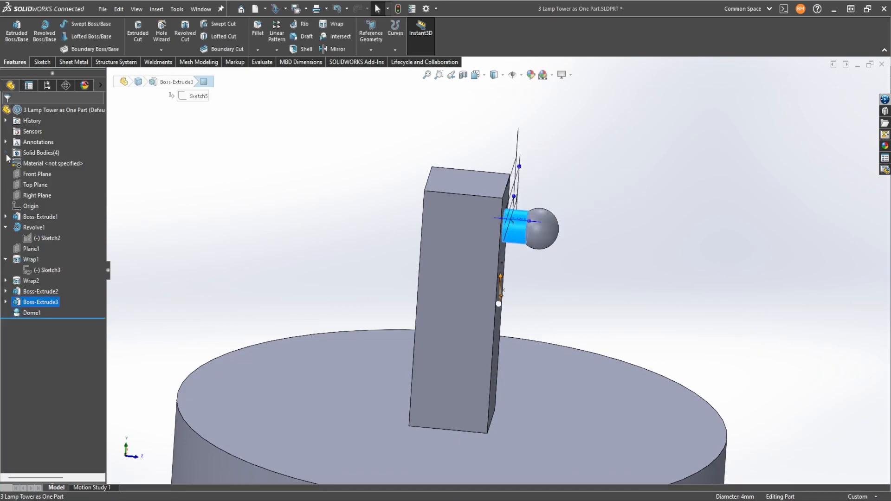
click(5, 152)
click(566, 215)
click(46, 184)
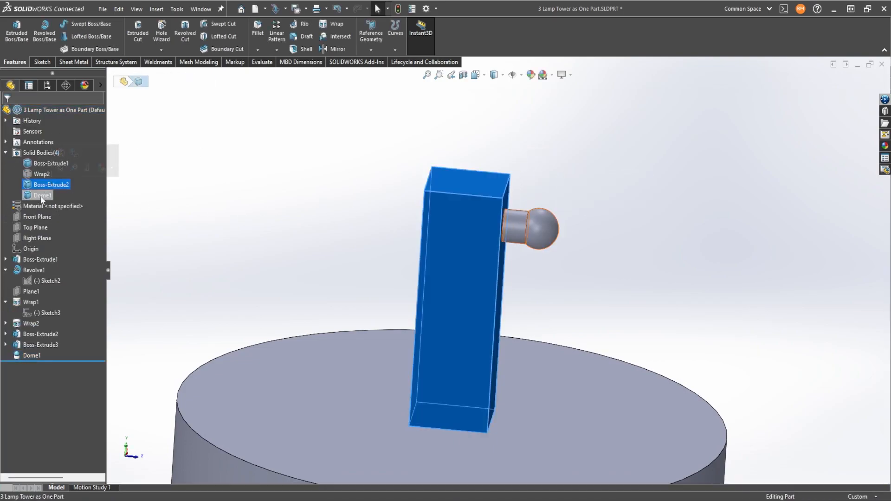
click(41, 195)
scroll(459, 232, up, 2)
key(Escape)
Step: Circular-pattern the domed lamp body around the base disc's top circular edge, with 4 equally spaced instances over 360 degrees
middle_drag(497, 242, 488, 261)
click(277, 50)
click(301, 72)
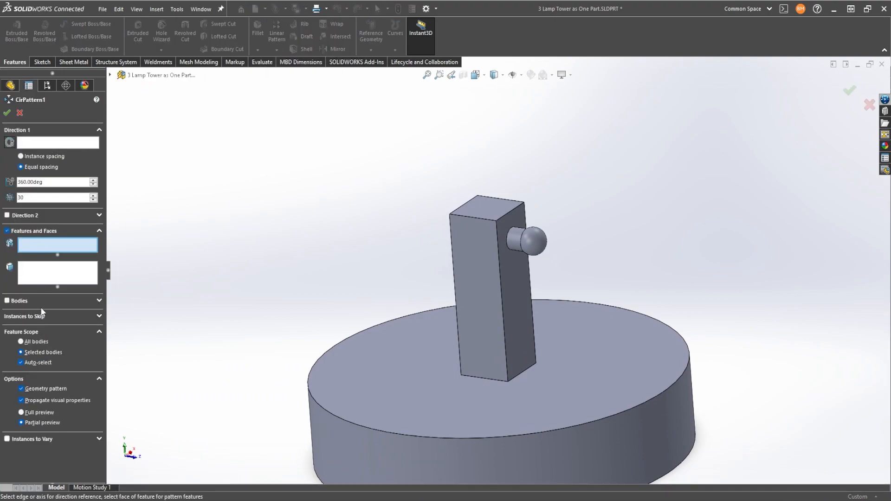
click(31, 300)
click(534, 243)
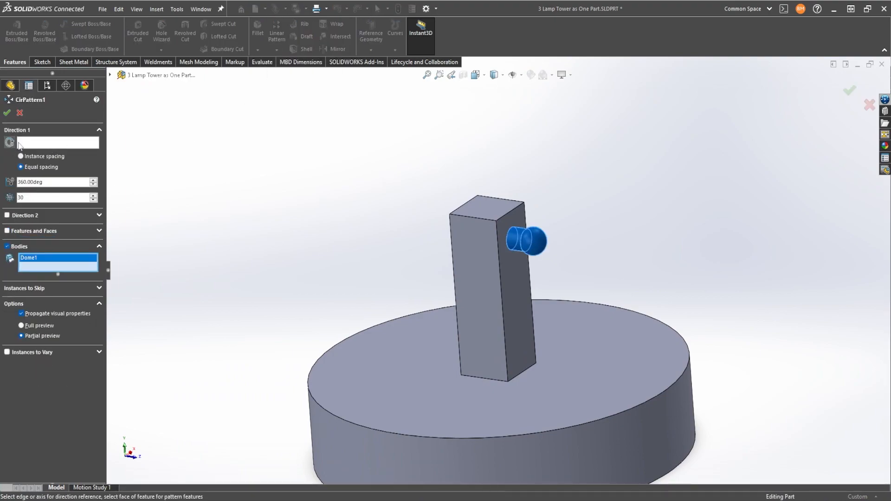
click(417, 437)
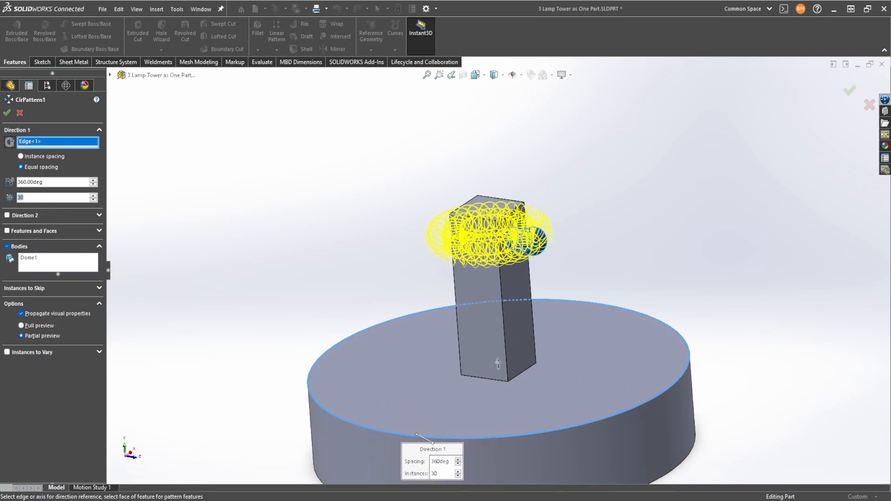
text(4)
middle_drag(381, 306, 615, 316)
click(8, 112)
Step: Fillet the edges of the square post's four side faces with a 2 mm radius
scroll(552, 240, up, 4)
middle_drag(554, 240, 451, 263)
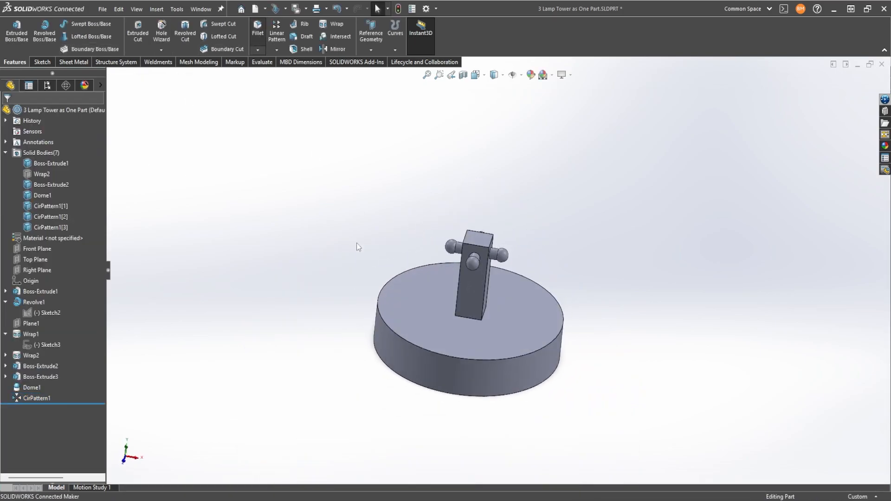
text(2)
key(Return)
scroll(471, 320, down, 5)
click(493, 287)
middle_drag(493, 286, 408, 273)
click(566, 233)
middle_drag(566, 234, 473, 250)
click(607, 214)
middle_drag(607, 215, 509, 313)
click(628, 201)
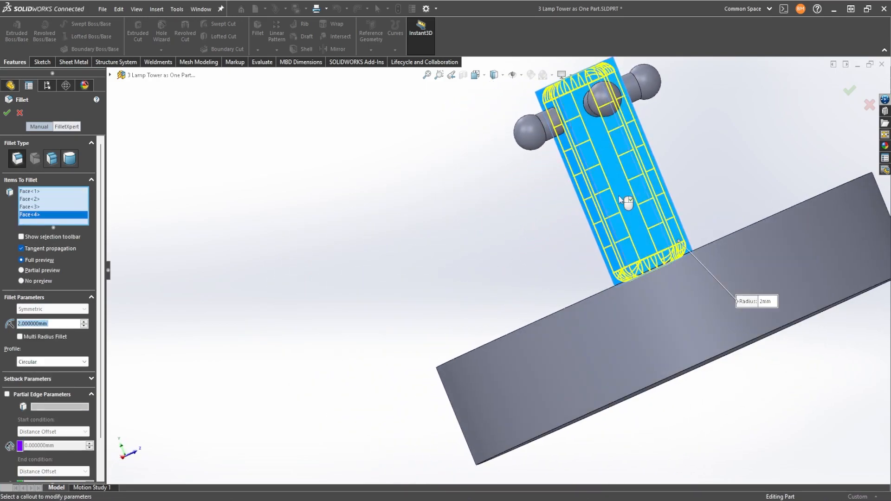
middle_drag(628, 201, 522, 266)
scroll(522, 267, up, 2)
scroll(488, 316, up, 1)
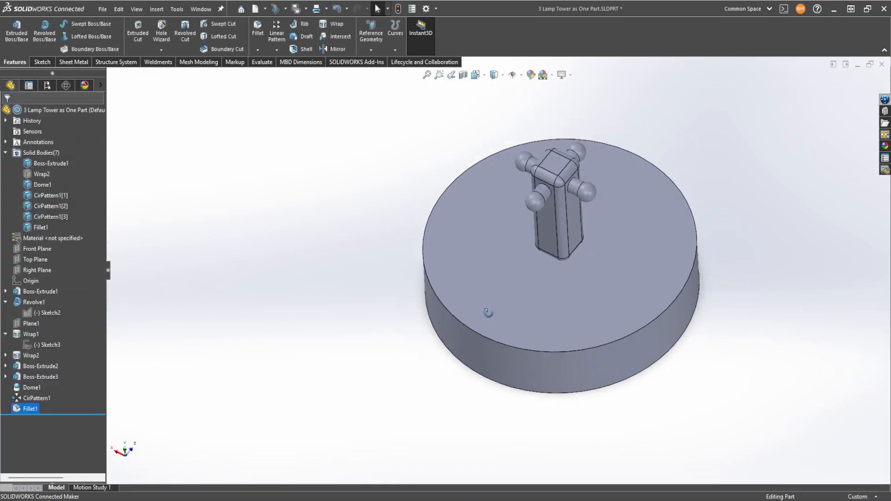
Step: Show the hidden grooved cylinder body again
middle_drag(488, 315, 468, 272)
scroll(469, 271, up, 1)
click(42, 175)
click(40, 161)
click(406, 316)
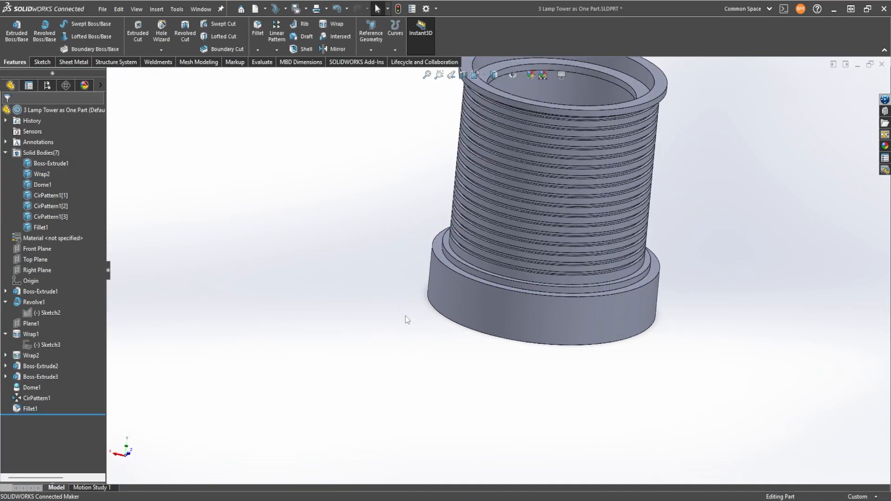
Step: Fillet both edges of the base disc's outer cylindrical face with a 0.5 mm radius
click(257, 31)
text(0.5)
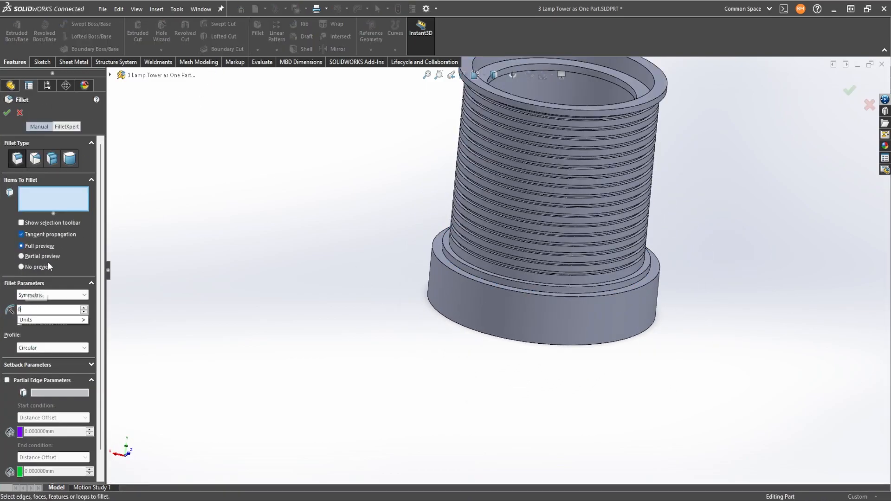
click(540, 318)
middle_drag(505, 326, 459, 292)
scroll(460, 292, up, 2)
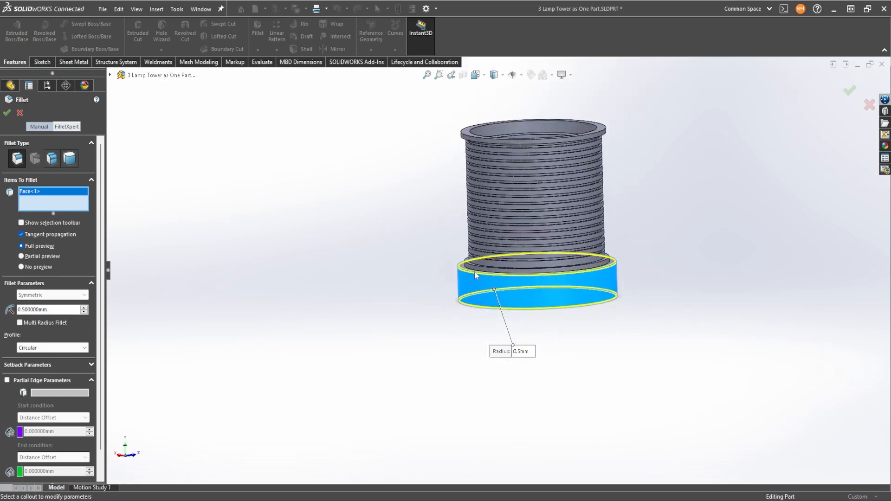
scroll(459, 293, down, 4)
scroll(243, 213, up, 1)
click(7, 114)
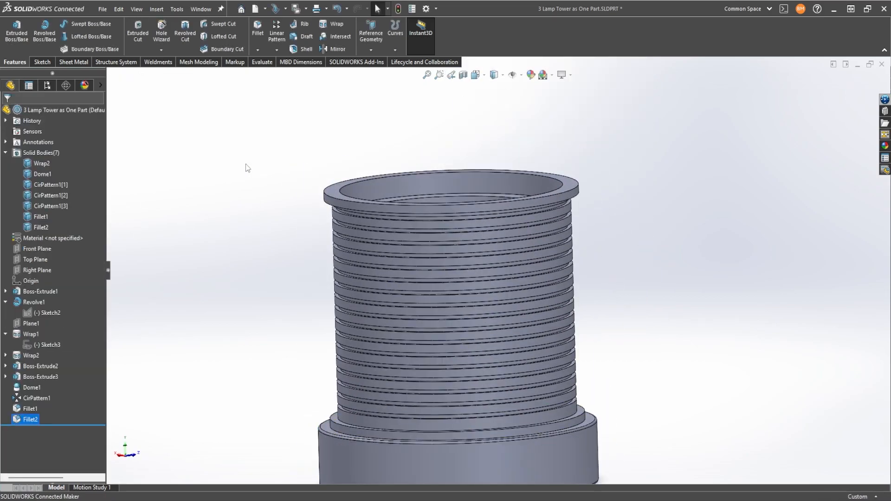
Step: Set up a 0.5 mm fillet on the flat annular face at the top rim of the grooved cylinder
key(Return)
middle_drag(310, 199, 424, 271)
click(333, 197)
scroll(342, 199, down, 3)
click(354, 261)
click(403, 337)
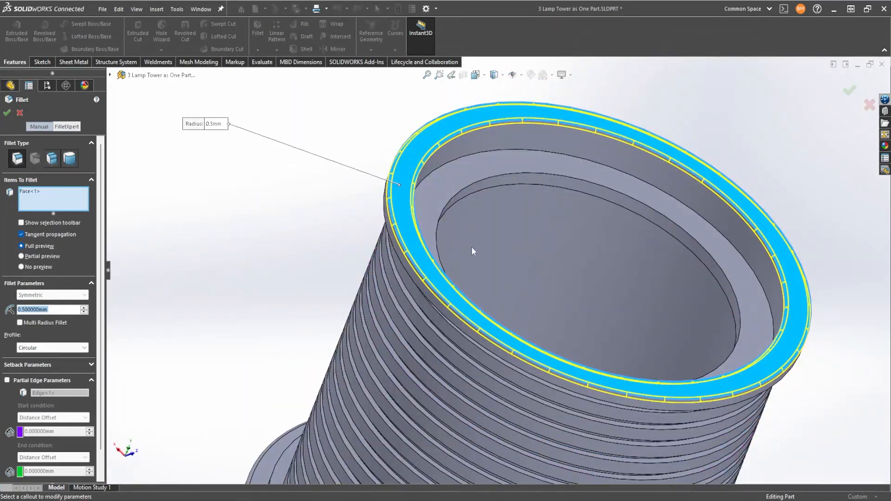
middle_drag(472, 250, 422, 328)
scroll(425, 332, up, 3)
middle_drag(497, 362, 441, 354)
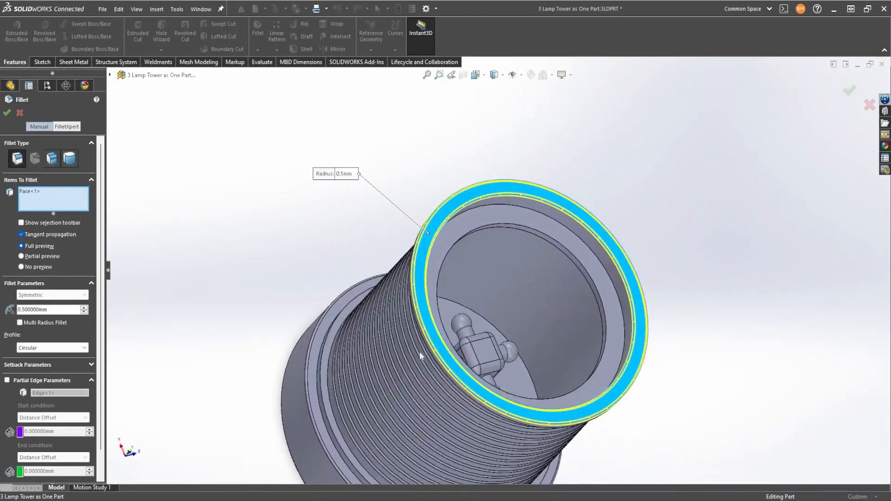
Step: Add a face of the grooved cylinder's lower flange to the 0.5 mm fillet and apply it
scroll(353, 365, down, 4)
middle_drag(353, 364, 333, 336)
scroll(333, 335, down, 3)
click(367, 323)
scroll(393, 330, up, 6)
middle_drag(561, 258, 478, 301)
scroll(520, 194, down, 1)
middle_drag(521, 194, 438, 218)
scroll(437, 218, down, 4)
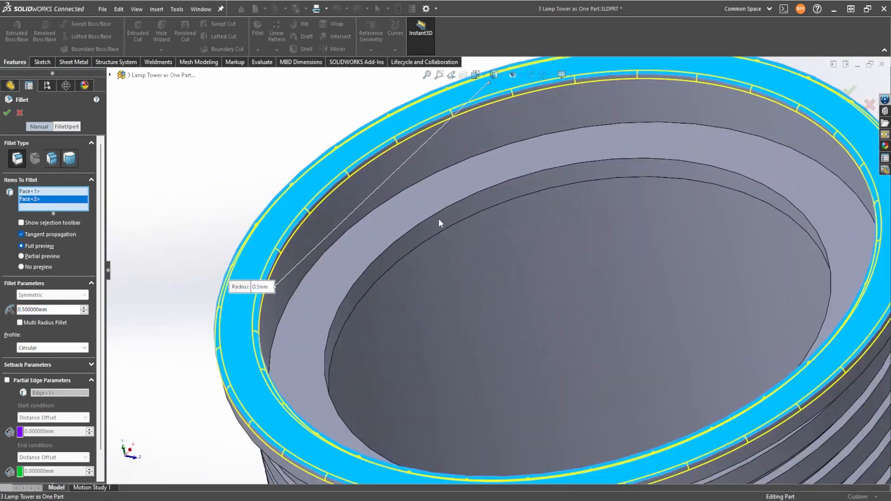
scroll(438, 218, up, 2)
click(8, 115)
Step: Start a sketch on the flat annular face at the bottom inside the grooved cylinder
middle_drag(519, 278, 565, 348)
scroll(565, 330, up, 3)
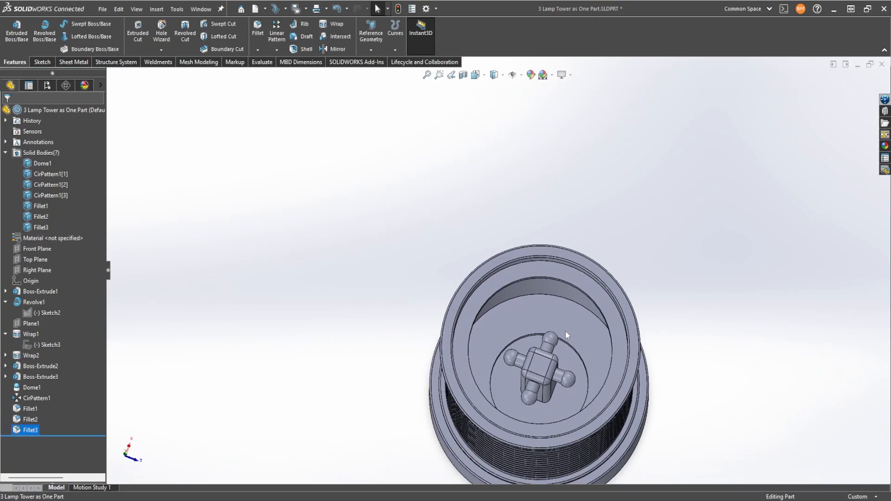
click(564, 328)
key(space)
click(391, 302)
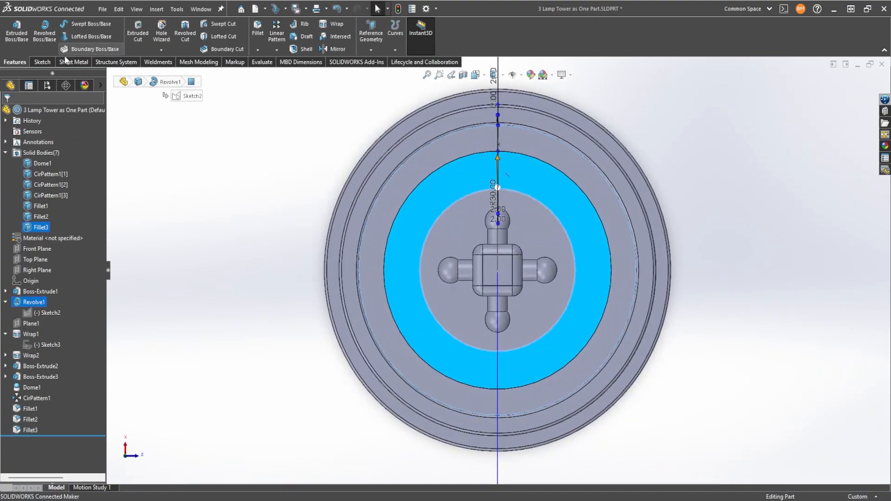
click(42, 62)
click(13, 28)
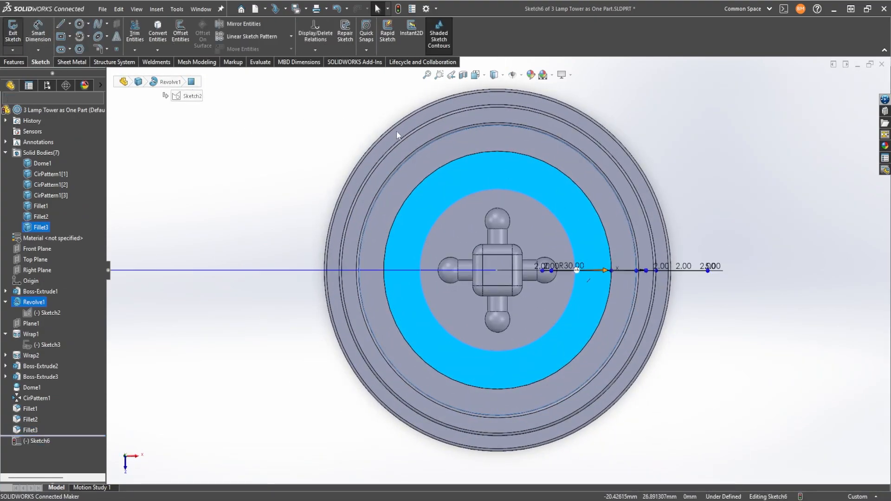
Step: Convert the outer circular edge of the annular face into the sketch and make the circle construction geometry
middle_drag(486, 204, 474, 150)
key(Escape)
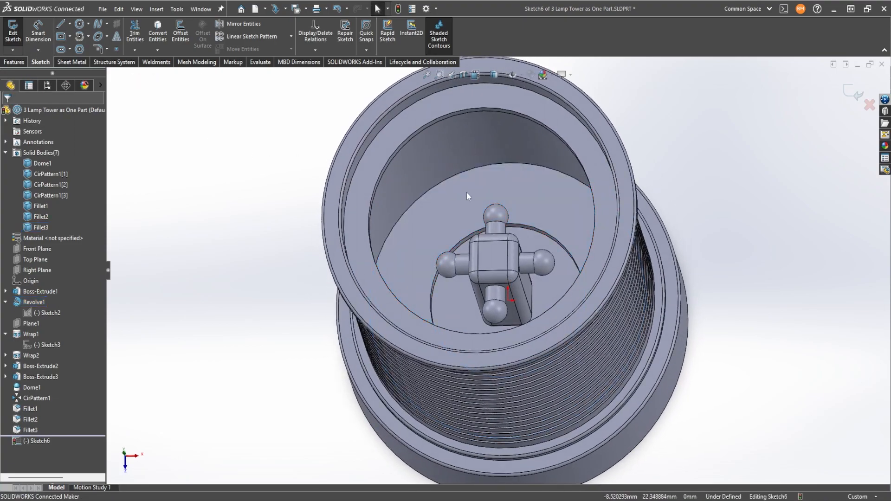
click(157, 34)
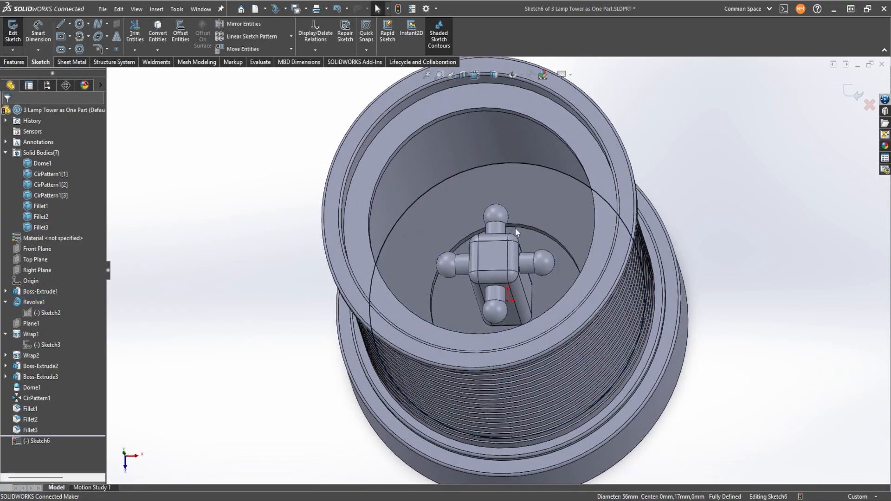
middle_drag(516, 230, 510, 247)
click(392, 181)
click(21, 284)
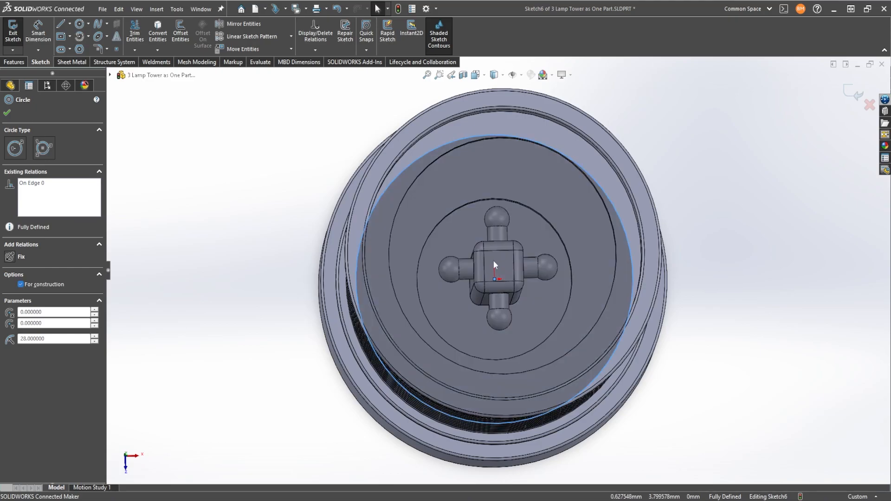
click(49, 281)
key(Escape)
key(ctrl+space)
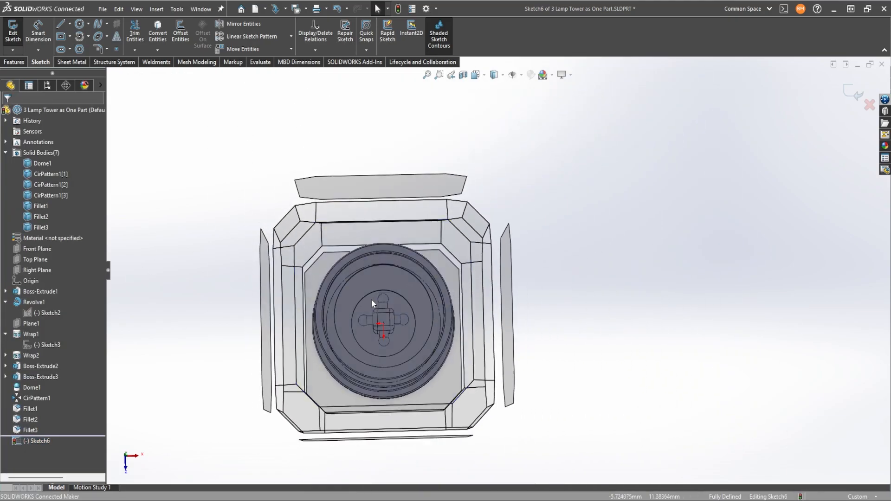
click(371, 299)
click(68, 35)
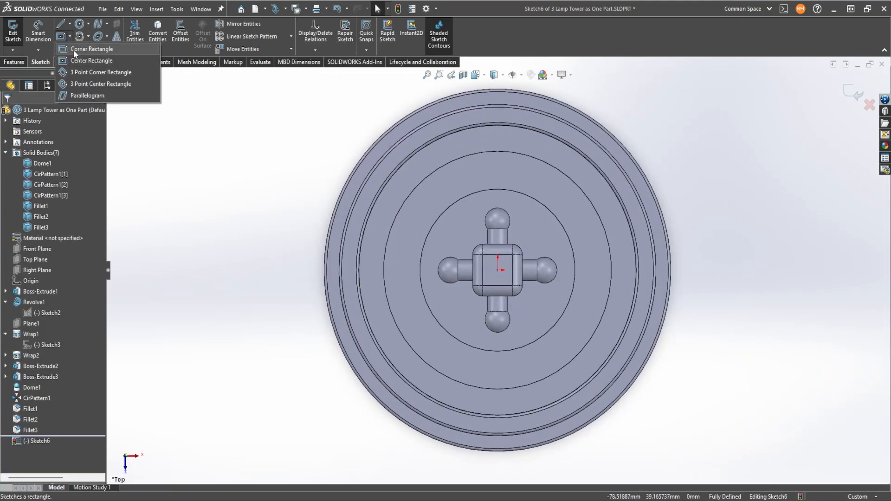
click(74, 49)
right_click(250, 107)
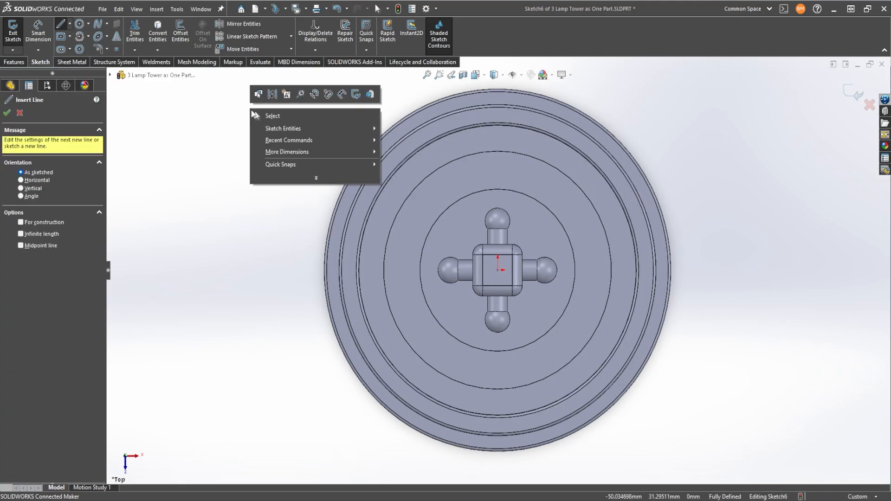
click(259, 115)
Step: Hide the base disc body and the grooved cylinder body, leaving the post and lamps shown
click(397, 136)
right_click(413, 123)
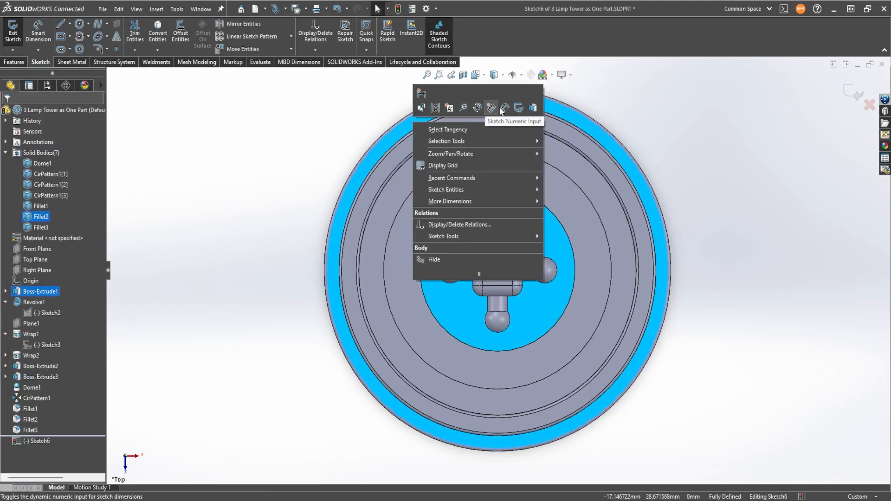
click(424, 260)
mouse_move(381, 187)
middle_down()
mouse_move(402, 155)
mouse_move(384, 179)
middle_up()
click(399, 159)
right_click(400, 158)
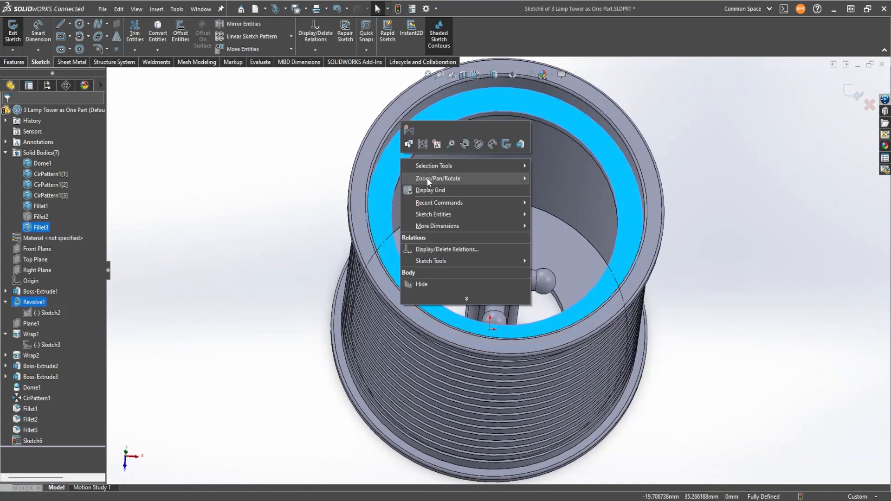
click(429, 284)
Step: Sketch a vertical centerline from the origin up to a point just beyond the construction circle
key(space)
click(475, 256)
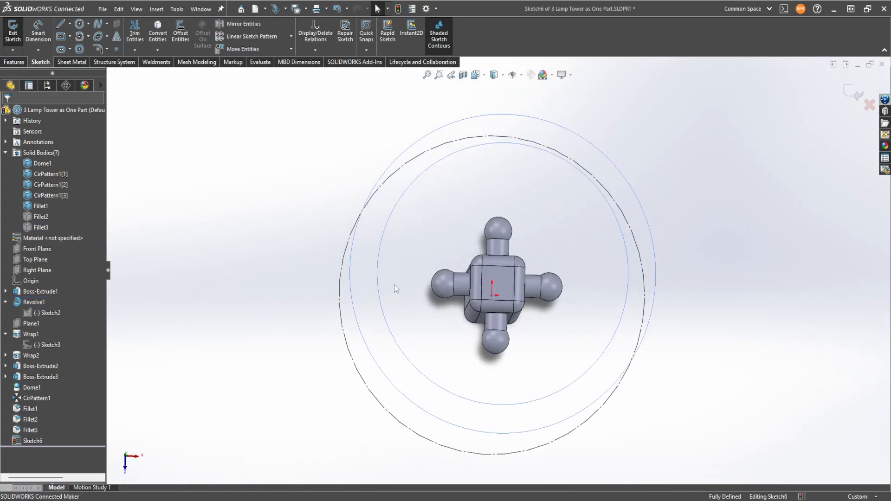
click(63, 24)
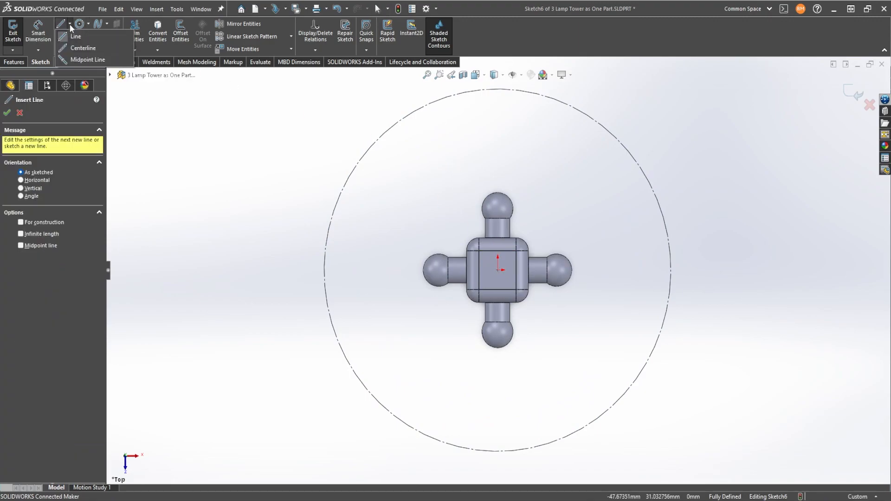
click(497, 270)
scroll(488, 109, up, 1)
click(497, 103)
right_click(545, 74)
click(587, 116)
Step: Sketch a narrow upright center rectangle centred on the vertical centerline, with its upper end crossing the circle
key(r)
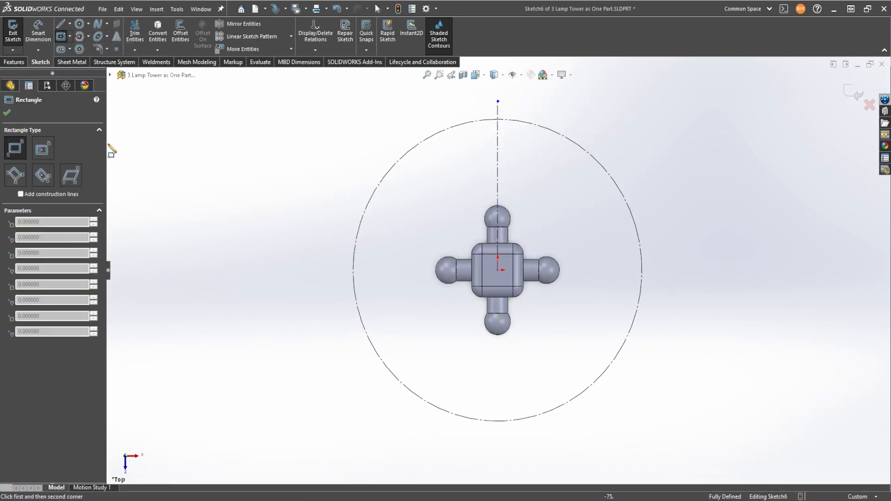
click(43, 148)
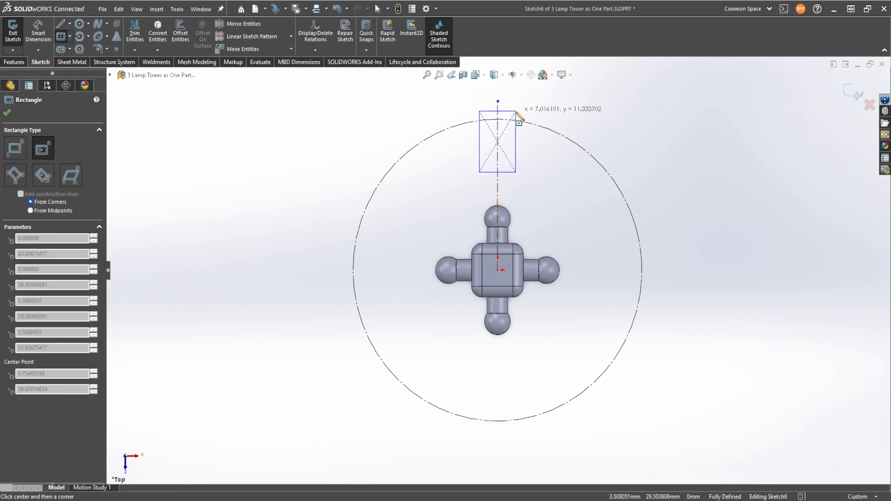
click(511, 108)
right_click(593, 120)
click(608, 128)
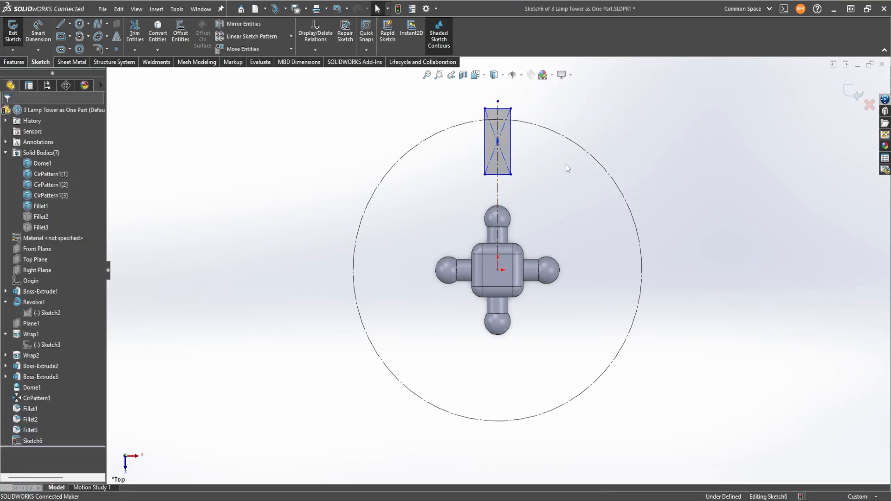
Step: Change the construction circle back to regular sketch geometry
click(585, 149)
click(63, 241)
click(244, 144)
key(f)
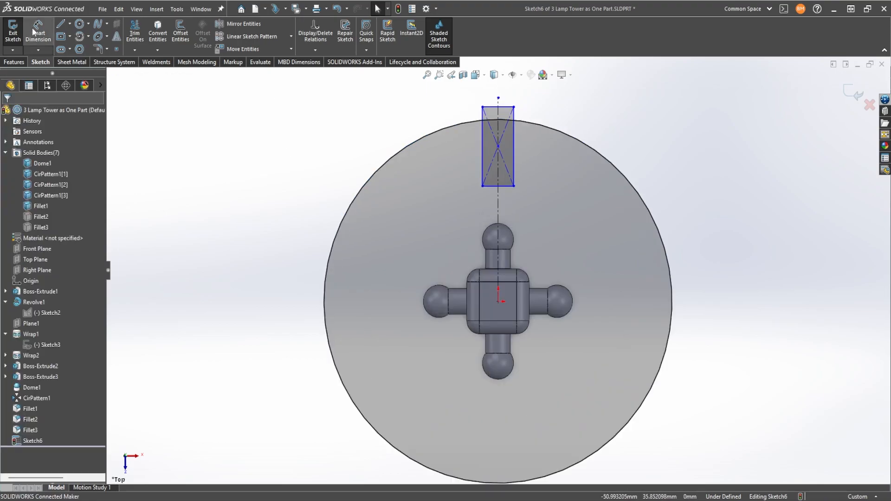
Step: Dimension the width of the narrow center rectangle as 3 mm
click(505, 187)
click(577, 227)
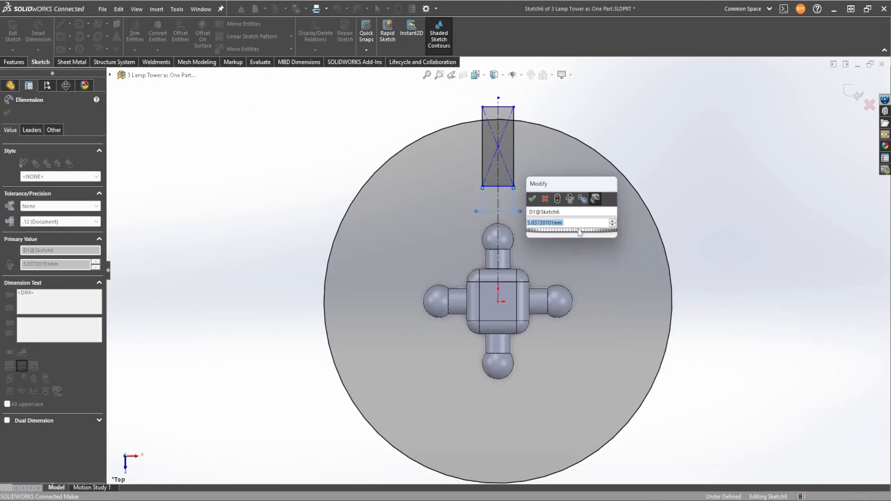
text(3)
key(Return)
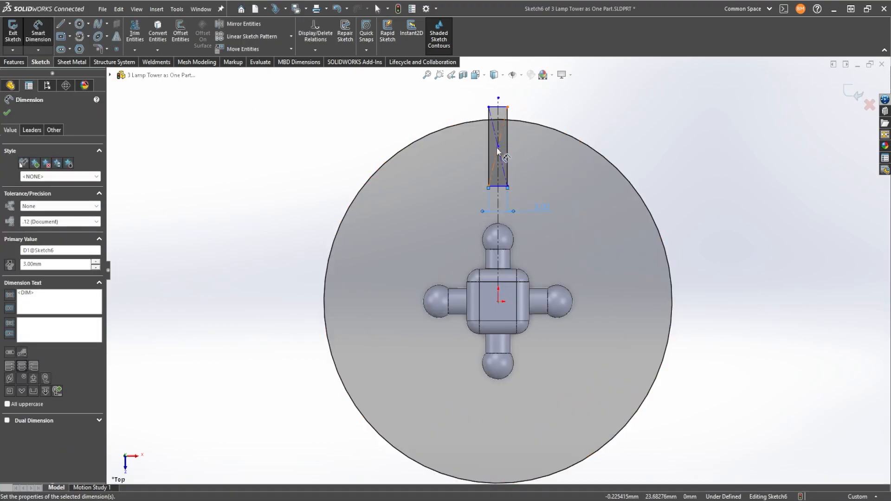
Step: Dimension the vertical distance from the origin to the rectangle's lower edge as 25 mm
scroll(500, 149, down, 3)
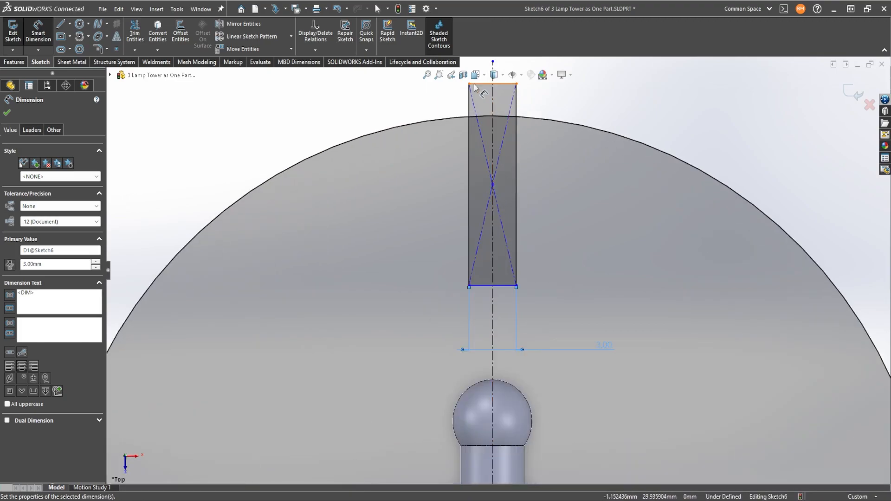
click(508, 286)
scroll(511, 303, up, 2)
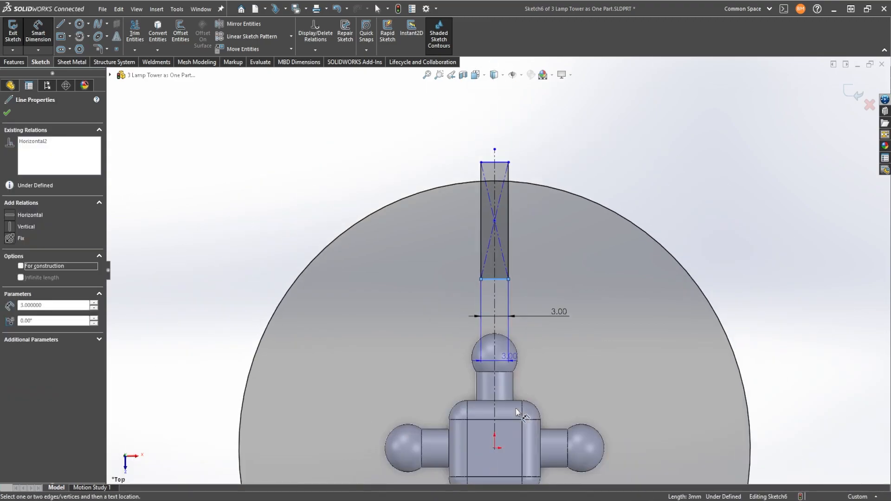
click(597, 442)
click(580, 281)
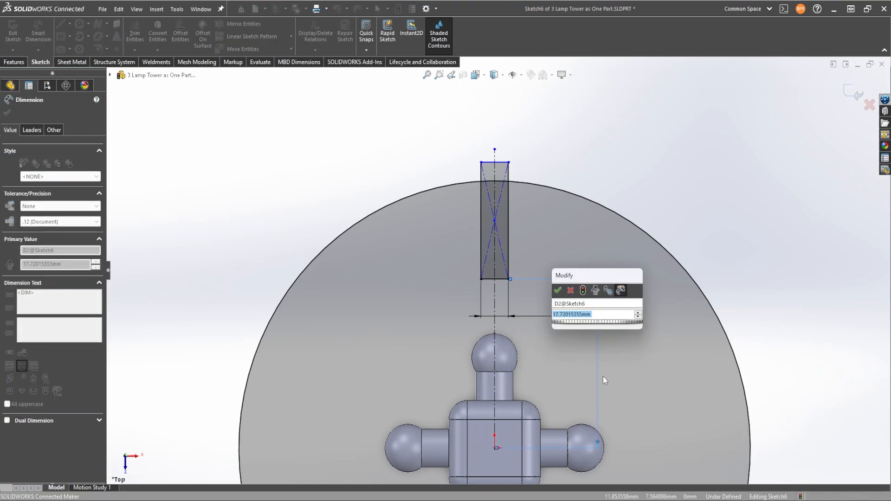
text(25)
key(Return)
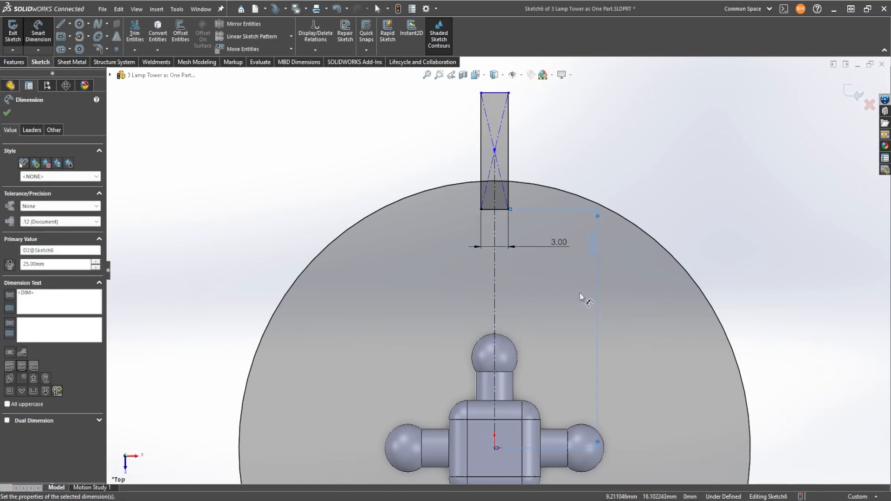
Step: Try 20 mm and 22.5 mm for the distance from the origin to the rectangle's lower edge
click(586, 246)
text(20)
key(Return)
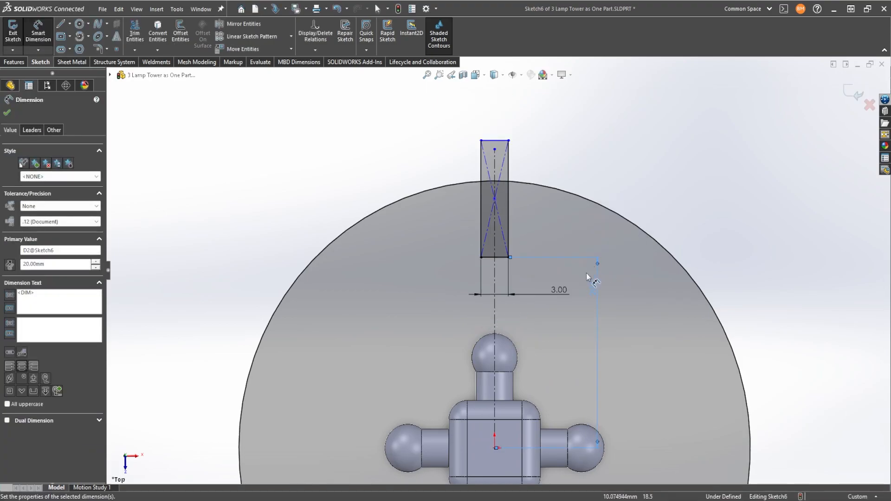
click(597, 288)
text(22.5)
key(Return)
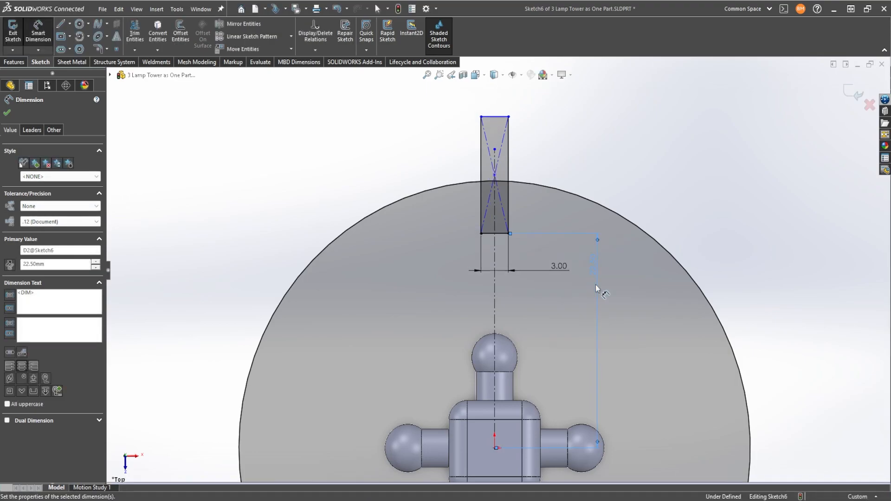
Step: Trim the rectangle's portion beyond the circle and the circle outside the rectangle, keeping the short arc as the profile's upper side
scroll(517, 189, up, 2)
right_drag(285, 139, 261, 126)
scroll(520, 178, down, 2)
mouse_move(404, 173)
mouse_down()
mouse_move(462, 183)
mouse_move(466, 147)
mouse_up()
scroll(508, 233, down, 2)
drag(420, 165, 592, 205)
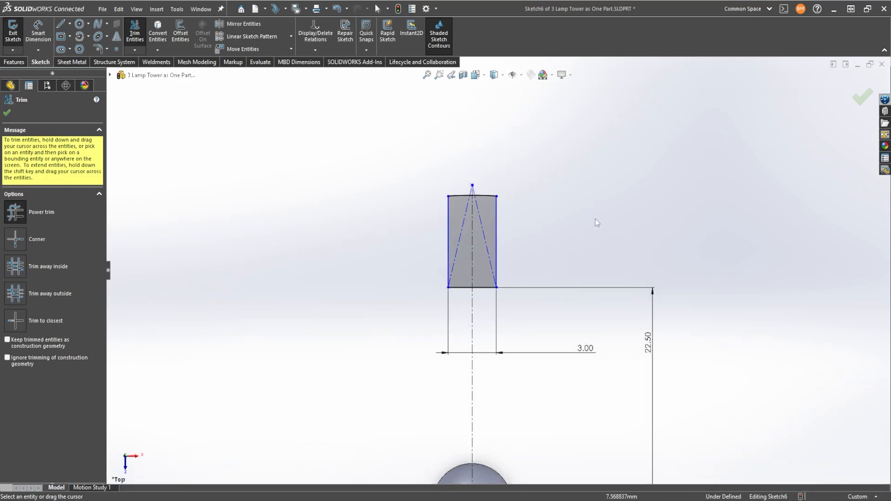
scroll(498, 269, up, 2)
click(7, 112)
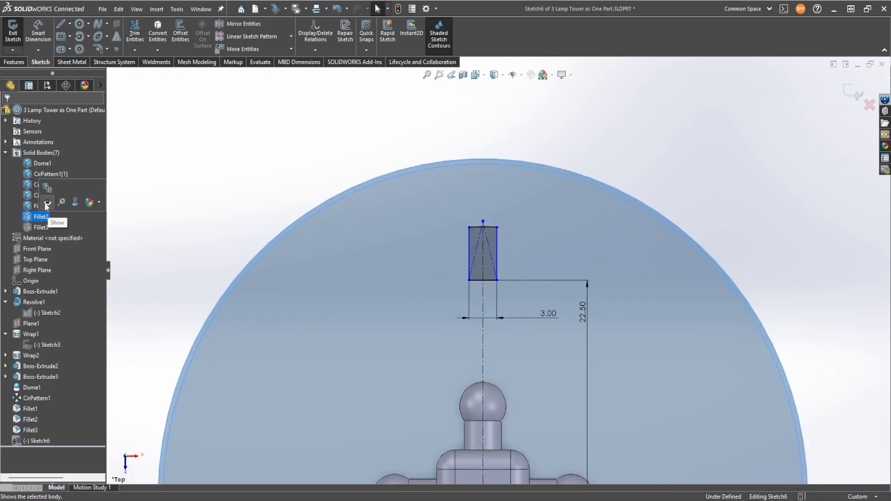
Step: Show the hidden base disc body and grooved cylinder body again
click(41, 216)
click(41, 228)
scroll(471, 300, up, 1)
mouse_move(471, 296)
middle_down()
mouse_move(416, 241)
mouse_move(441, 206)
mouse_move(500, 287)
mouse_move(473, 260)
mouse_move(459, 213)
mouse_move(503, 269)
middle_up()
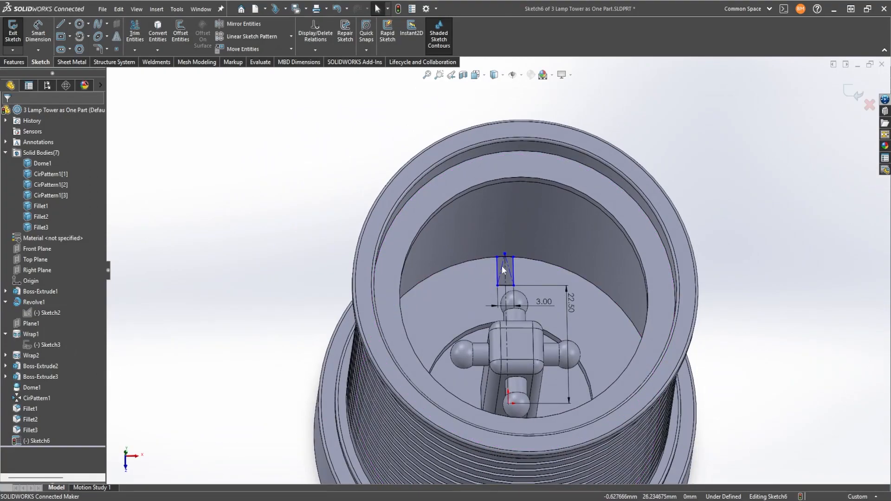
Step: Set the rib profile's distance from the origin to 25 mm and its width to 2 mm
double_click(572, 307)
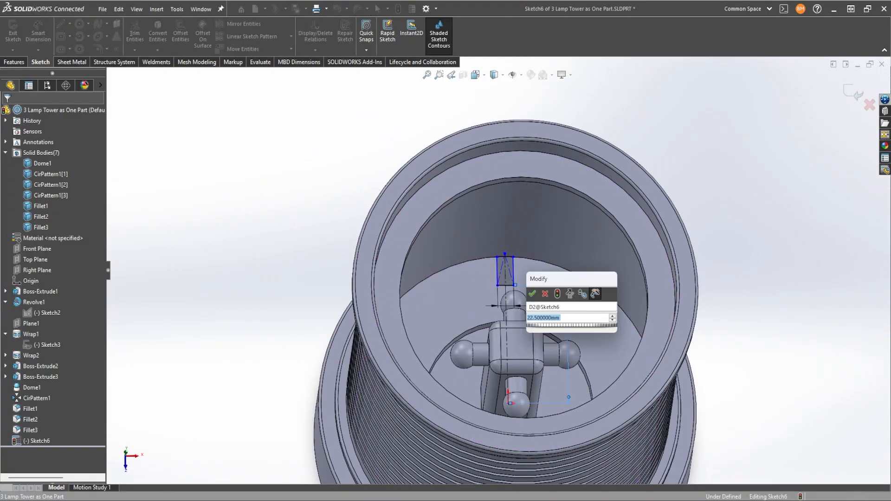
text(25)
key(Return)
click(7, 113)
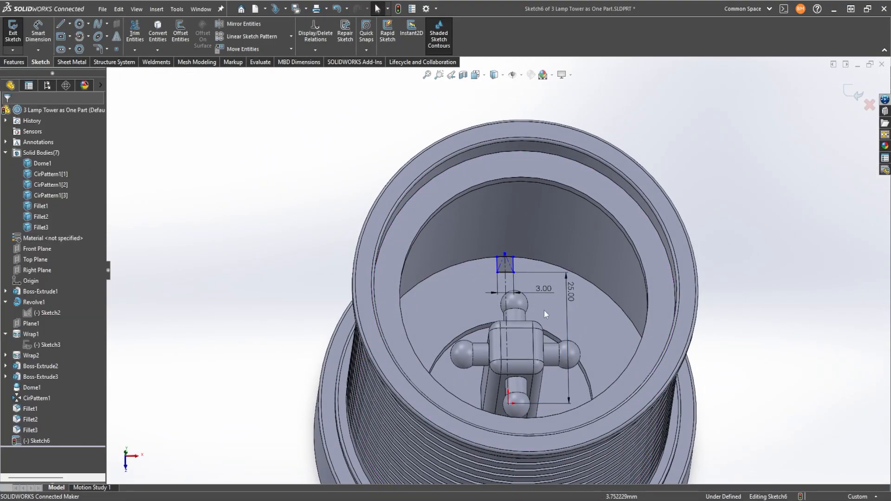
double_click(542, 288)
text(2)
key(Return)
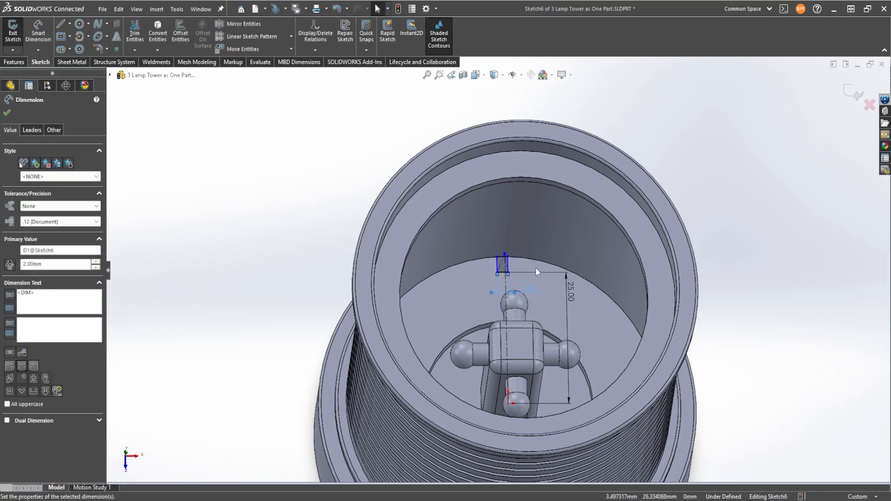
Step: Dimension the distance between the vertical centerline and the rib profile's side as 2/2, giving 1 mm, to centre the profile
scroll(501, 266, down, 6)
scroll(435, 264, up, 2)
middle_drag(435, 264, 422, 269)
key(Escape)
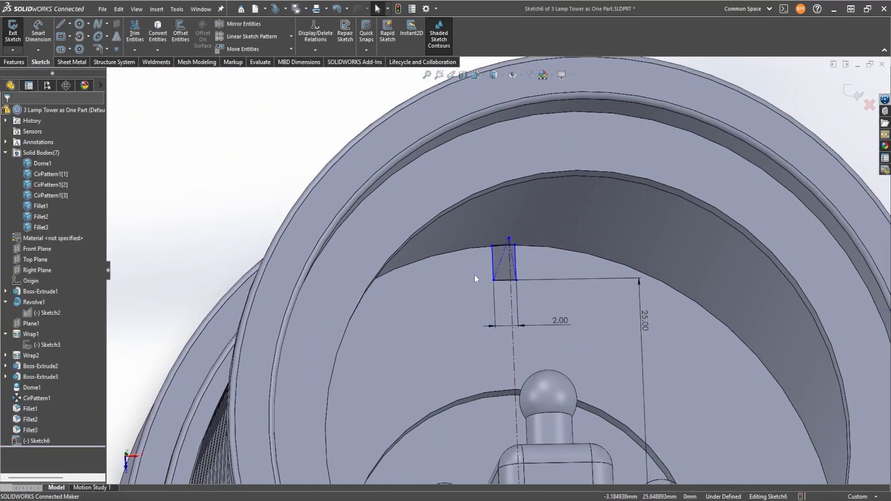
click(511, 294)
click(493, 280)
click(482, 310)
text(1)
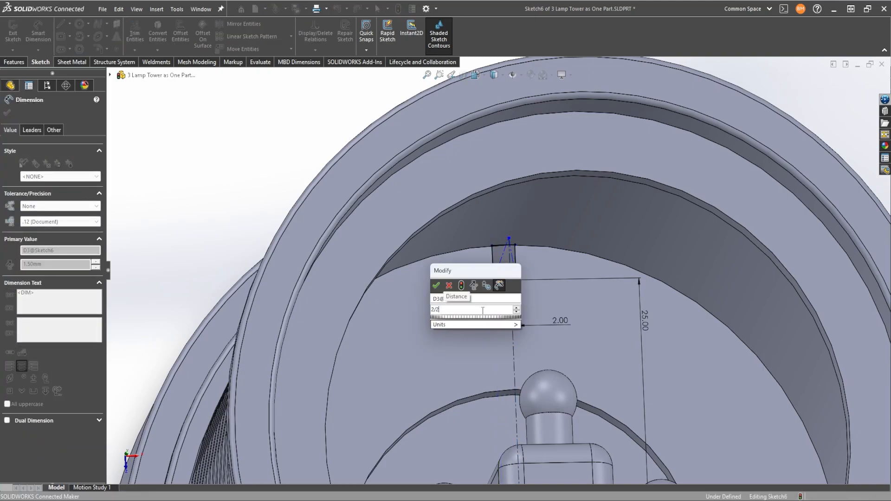
key(Return)
click(7, 113)
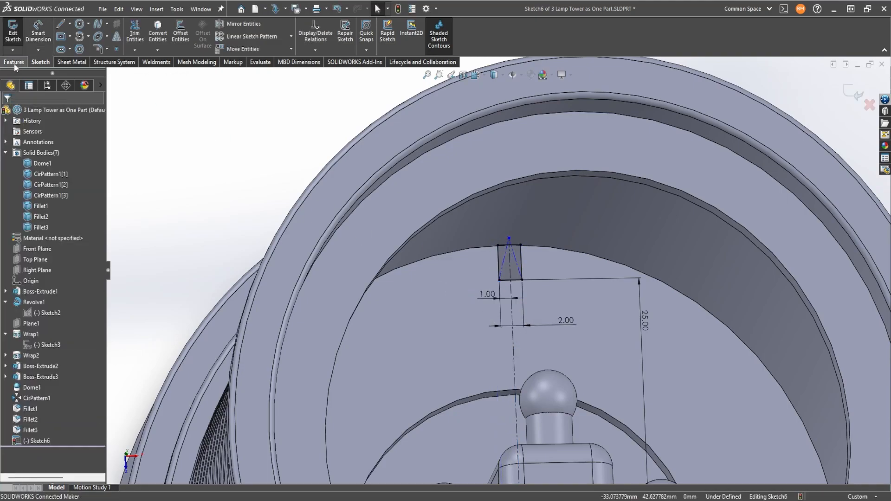
Step: Extrude the rib profile with Up To Surface to the cylinder's inner ledge face, merging it only with the grooved cylinder body
click(14, 61)
click(16, 33)
click(58, 171)
click(71, 199)
middle_drag(348, 204, 330, 143)
scroll(456, 239, down, 10)
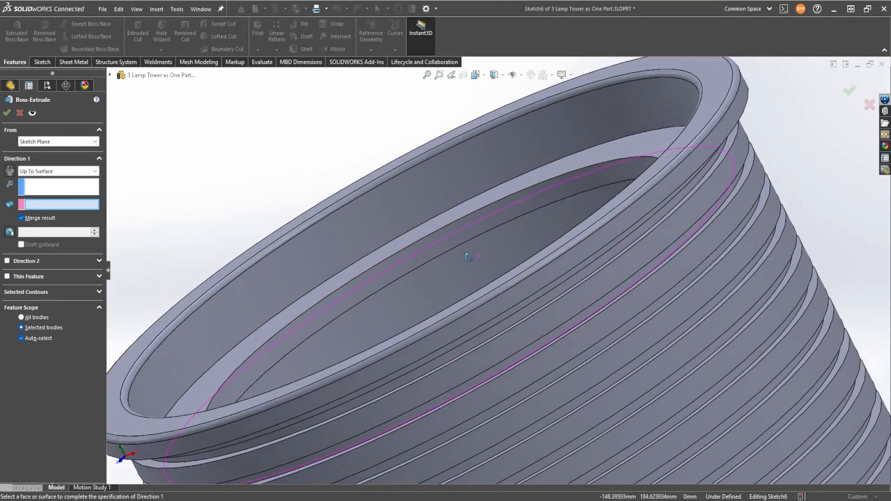
scroll(367, 186, up, 5)
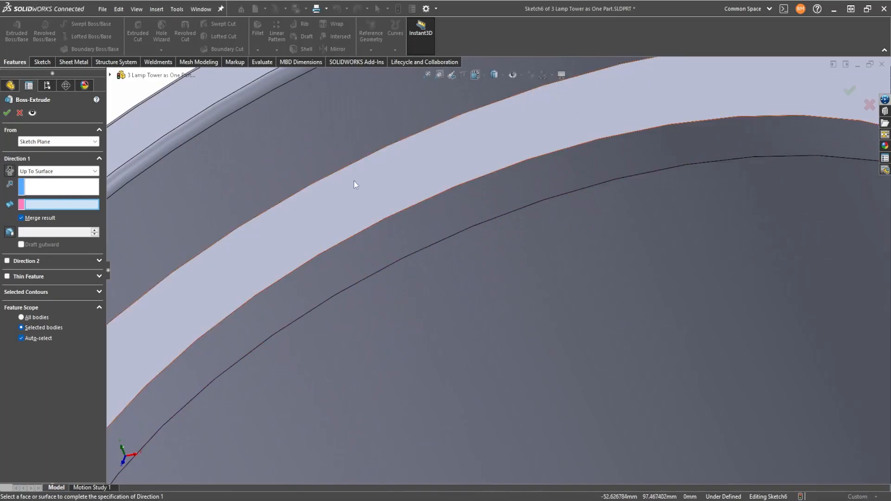
click(414, 272)
scroll(454, 290, up, 3)
click(21, 338)
scroll(395, 332, up, 5)
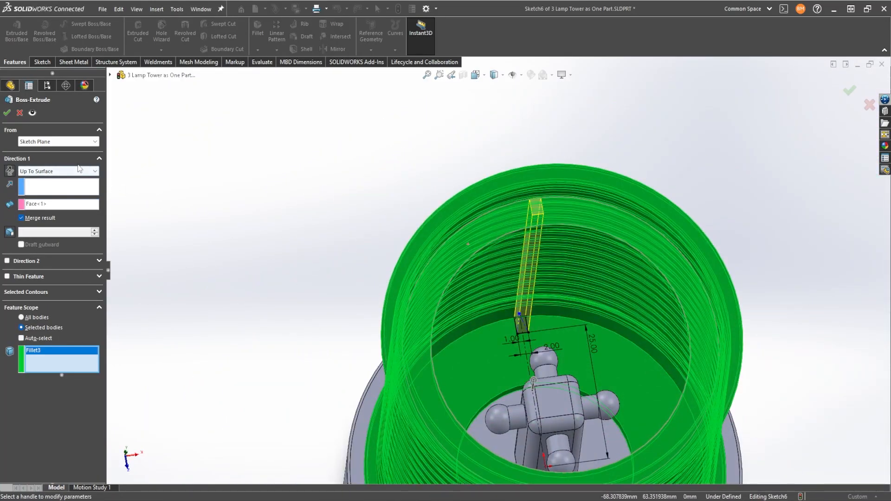
click(7, 113)
Step: Start a circular pattern with the extruded rib inside the cylinder as the feature to pattern
scroll(464, 297, up, 3)
middle_drag(387, 308, 516, 285)
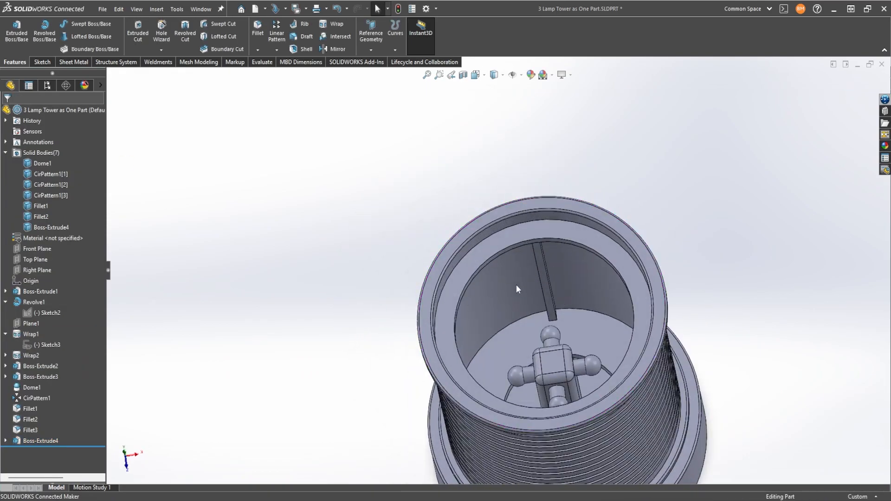
click(276, 50)
click(334, 73)
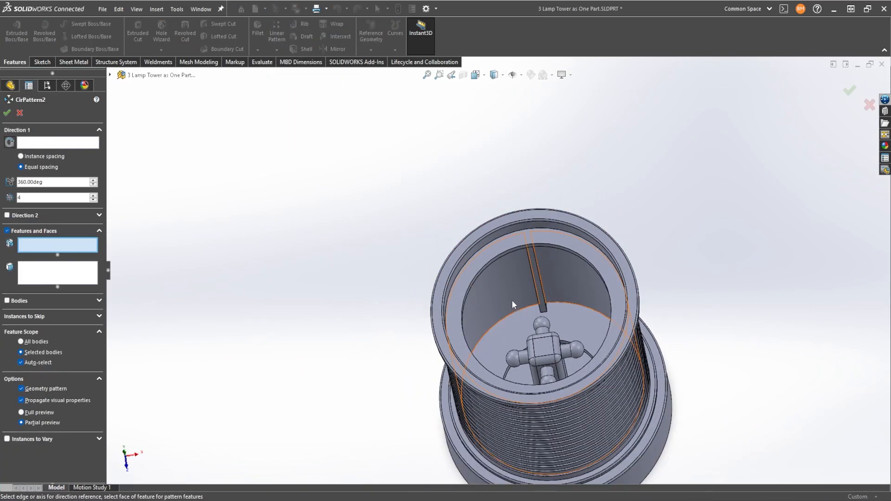
middle_drag(430, 290, 398, 240)
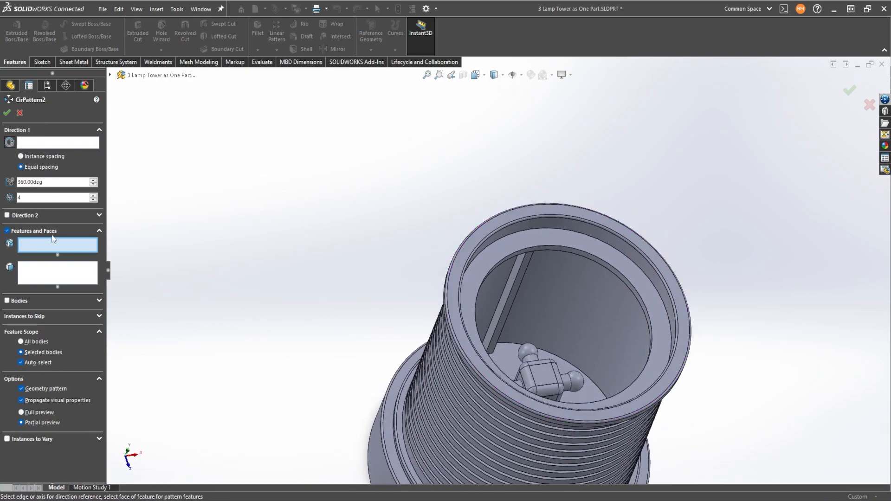
click(513, 302)
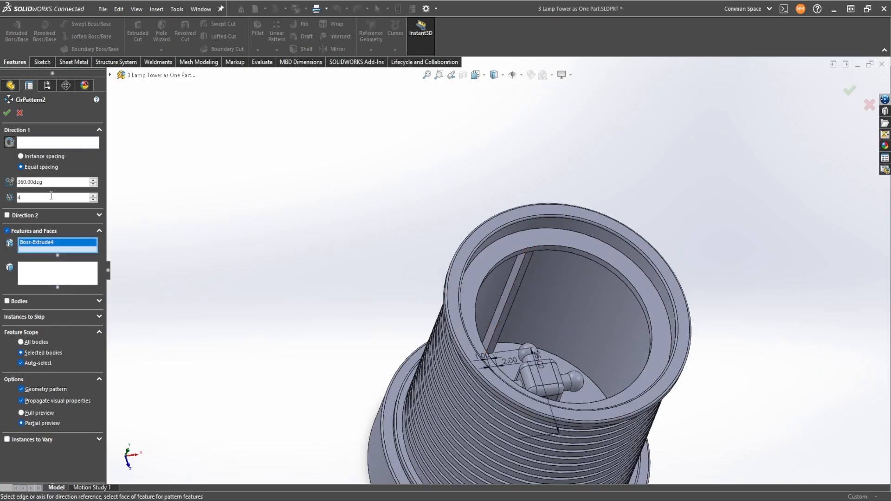
Step: Define the pattern's rotation direction with the circular edge of the cylinder floor opening around the square post
click(52, 143)
click(504, 263)
key(ctrl+8)
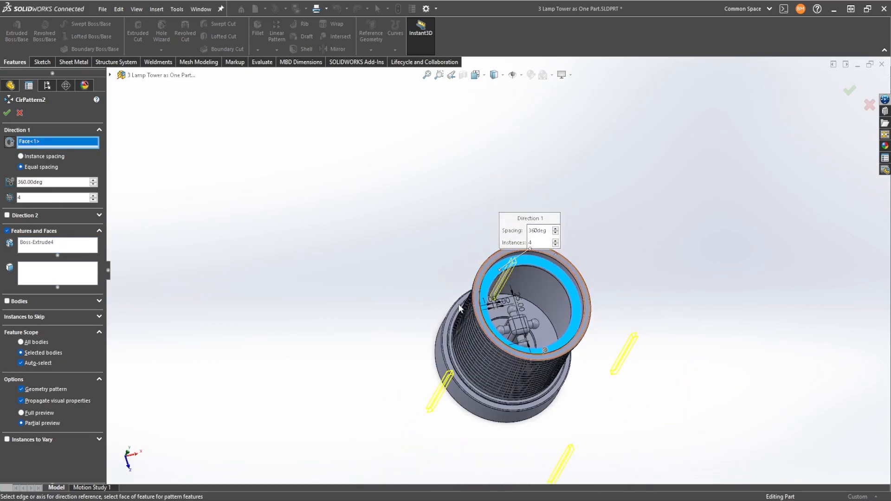
click(478, 289)
scroll(490, 315, down, 3)
middle_drag(516, 327, 533, 317)
click(517, 305)
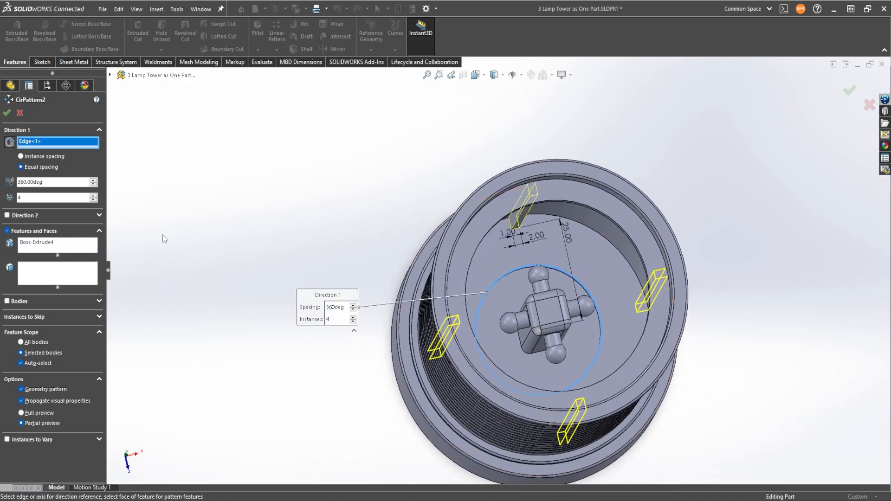
Step: Create the rib pattern with 3 equally spaced instances over 360 degrees
scroll(308, 286, up, 1)
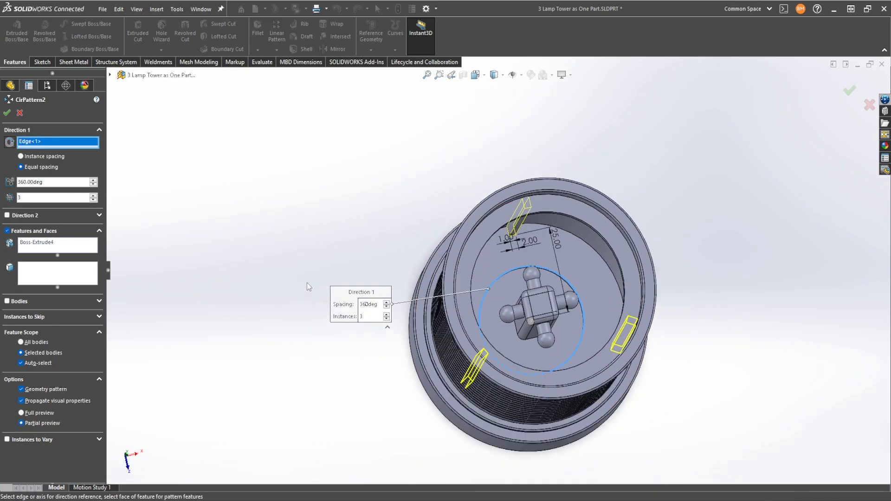
middle_drag(308, 286, 270, 209)
scroll(466, 228, down, 2)
middle_drag(457, 204, 492, 283)
click(6, 112)
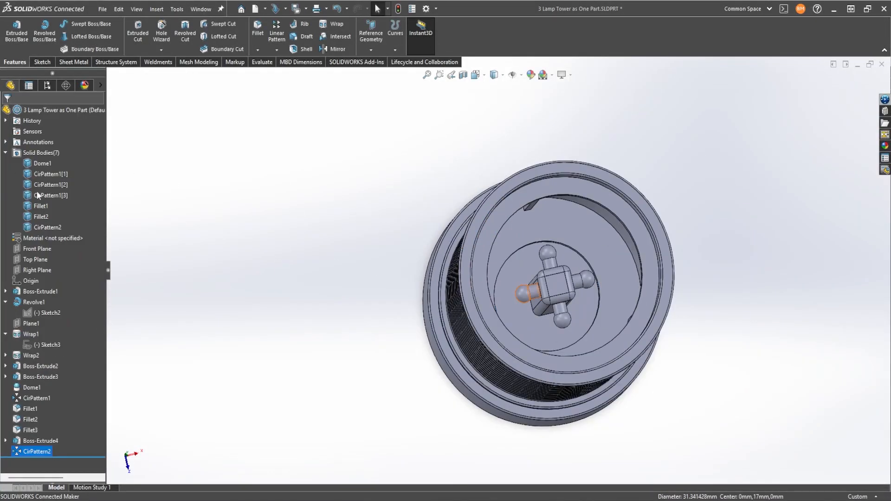
Step: Examine the patterned ribs inside the cylinder and the overall tower from several angles
click(47, 227)
middle_drag(334, 258, 387, 123)
click(351, 193)
scroll(463, 207, up, 4)
middle_drag(463, 207, 482, 182)
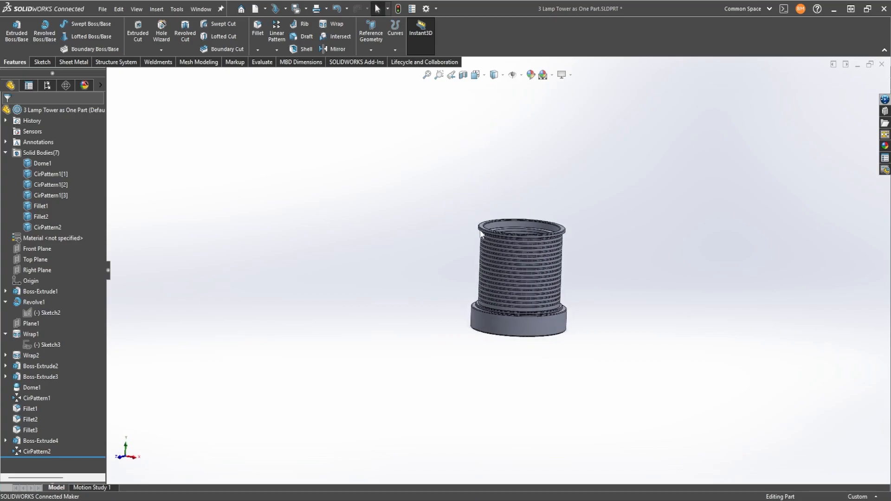
scroll(501, 244, down, 4)
mouse_move(501, 246)
middle_down()
mouse_move(523, 213)
mouse_move(502, 260)
middle_up()
scroll(502, 259, up, 2)
scroll(502, 259, down, 2)
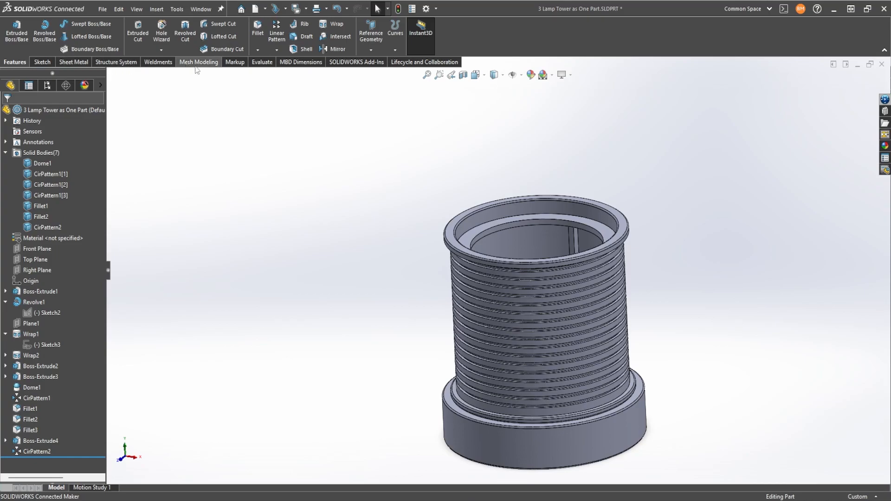
Step: Measure the distance between the cylinder's upper rim face and its inner ledge face
click(254, 62)
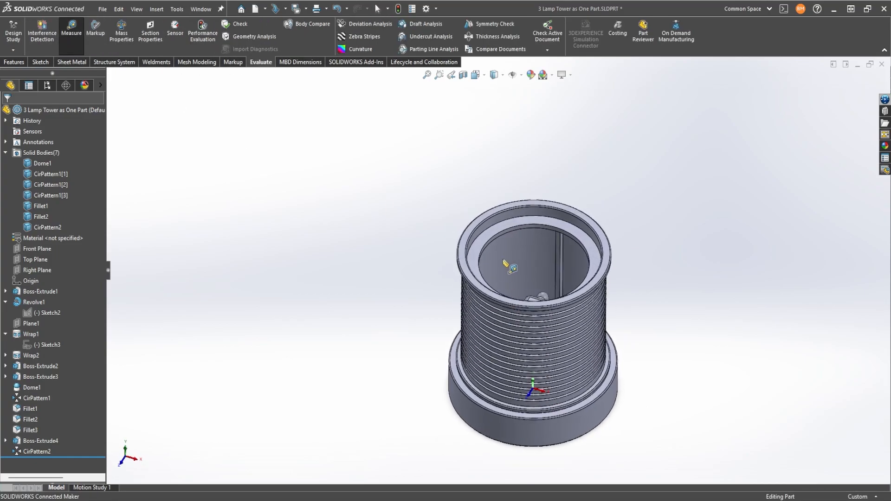
scroll(473, 269, down, 3)
click(457, 255)
scroll(505, 242, up, 5)
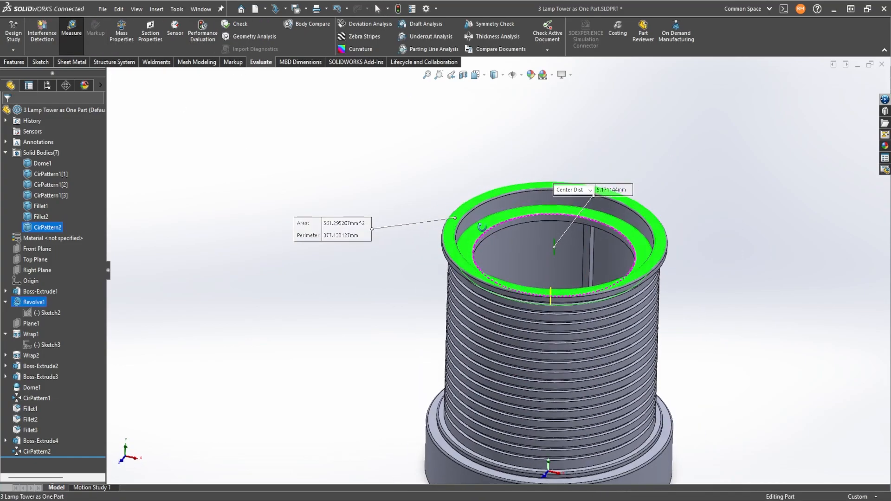
middle_drag(471, 173, 378, 184)
scroll(379, 185, down, 2)
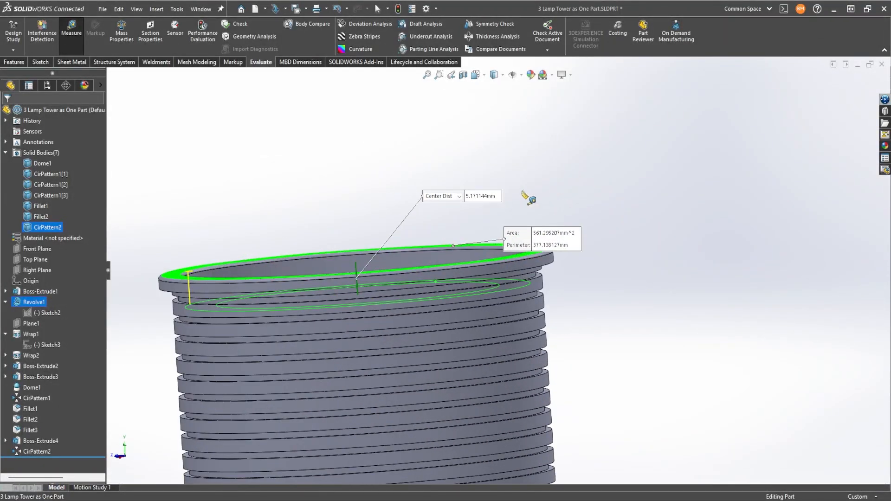
scroll(443, 195, down, 4)
middle_drag(444, 195, 448, 209)
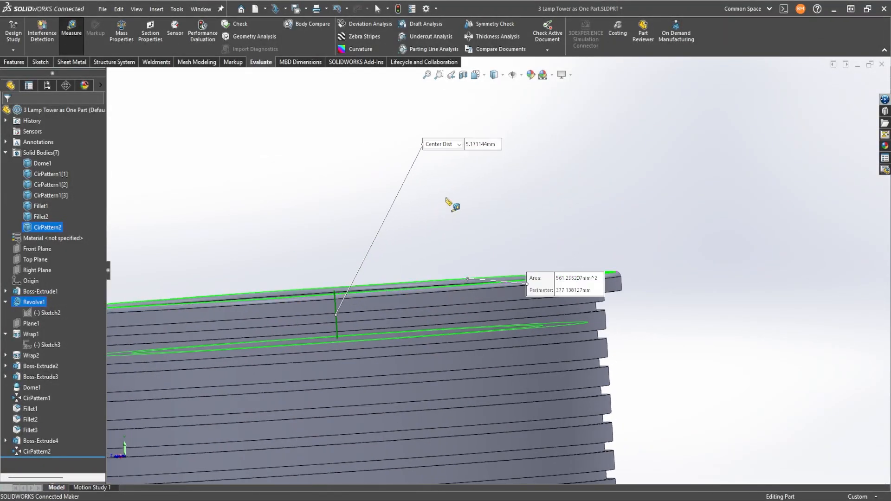
right_click(234, 114)
click(256, 181)
click(74, 35)
Step: Start a sketch on the underside face of the disc base, viewed normal to it
scroll(360, 246, up, 4)
middle_drag(360, 246, 436, 188)
scroll(374, 308, up, 3)
click(459, 399)
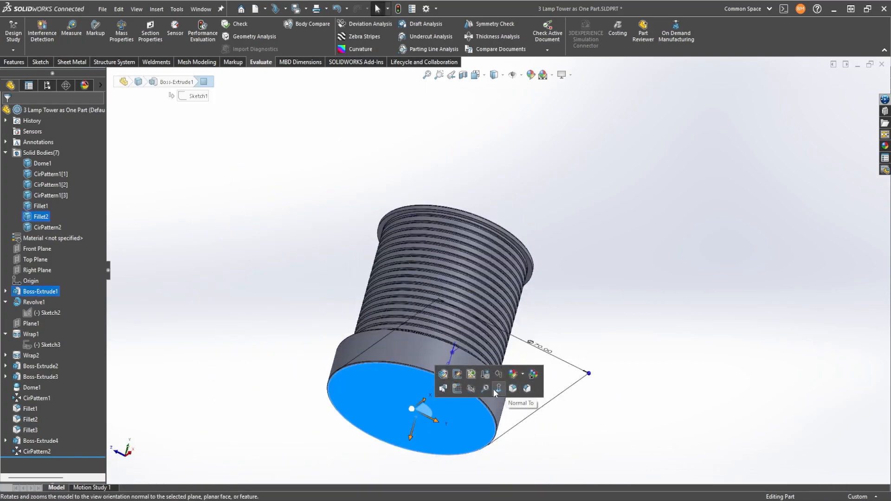
click(494, 389)
click(41, 62)
click(15, 32)
Step: Convert the outer and inner circular edges of the cylinder's upper ledge into the base sketch
mouse_move(561, 184)
middle_down()
mouse_move(452, 247)
mouse_move(425, 214)
middle_up()
click(379, 151)
scroll(546, 202, down, 5)
click(477, 153)
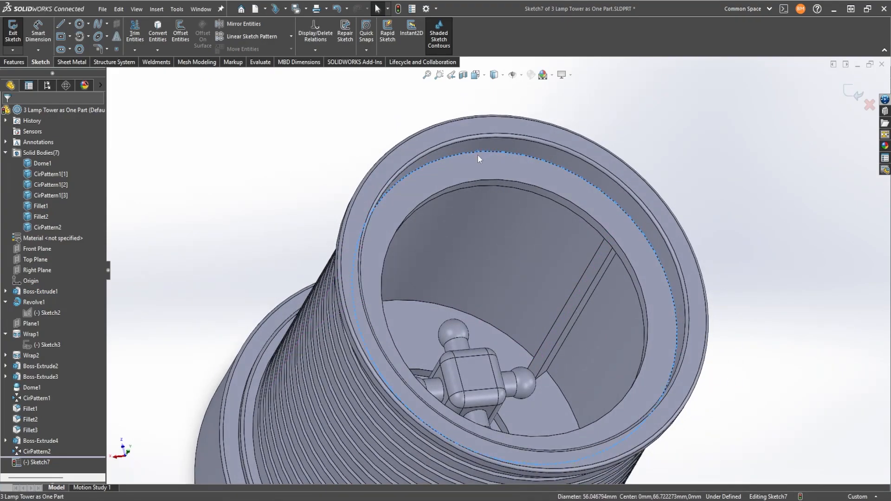
ctrl+click(464, 183)
mouse_move(239, 180)
right_down()
mouse_move(213, 209)
mouse_move(260, 202)
right_up()
key(z)
click(20, 113)
Step: Trim away the inner of the two concentric circles on the base's underside
scroll(398, 283, up, 4)
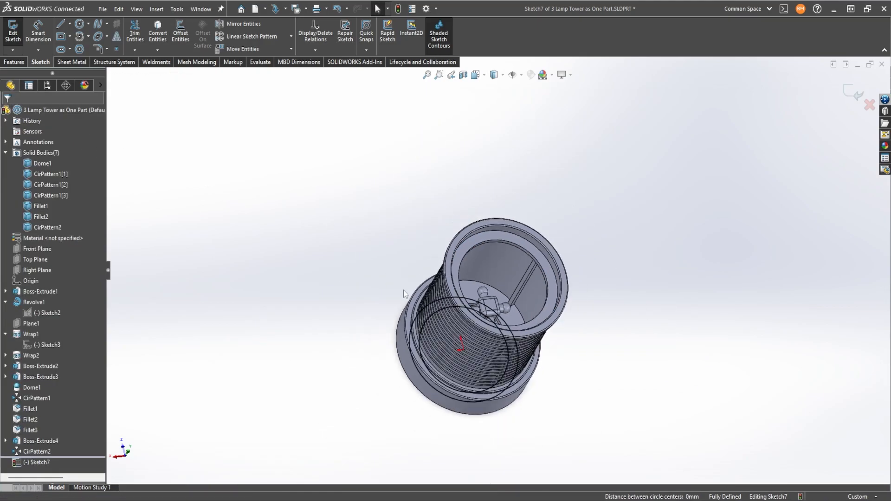
middle_drag(400, 288, 487, 343)
key(space)
click(429, 347)
middle_drag(431, 335, 380, 266)
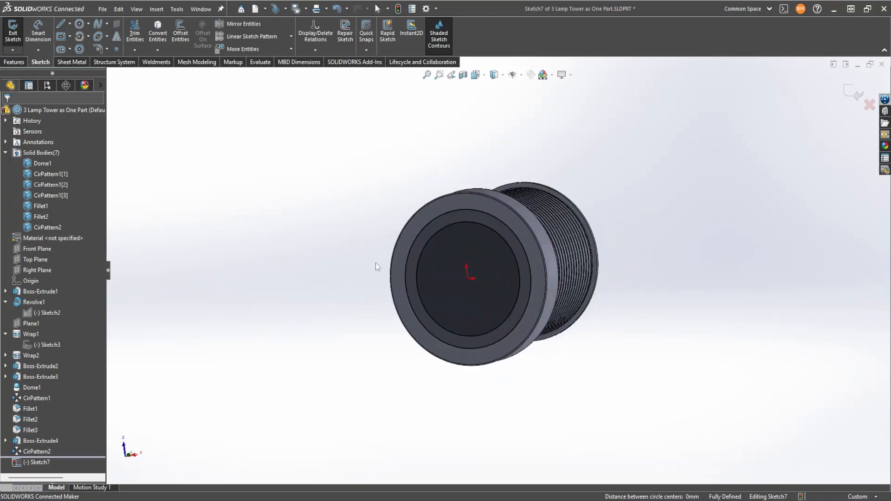
scroll(463, 281, down, 4)
drag(407, 242, 379, 216)
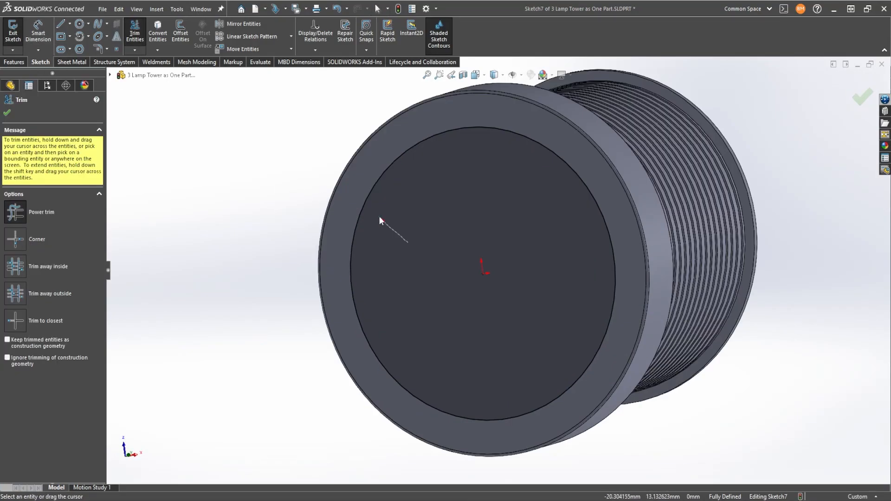
Step: Extrude the remaining circle blind 3 mm outward from the underside, merging it only with the disc base body
click(14, 62)
click(17, 33)
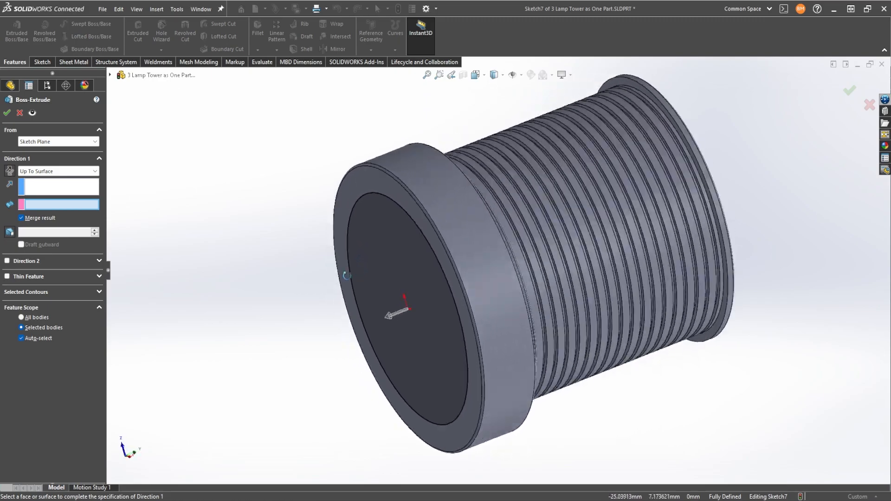
click(79, 172)
click(55, 178)
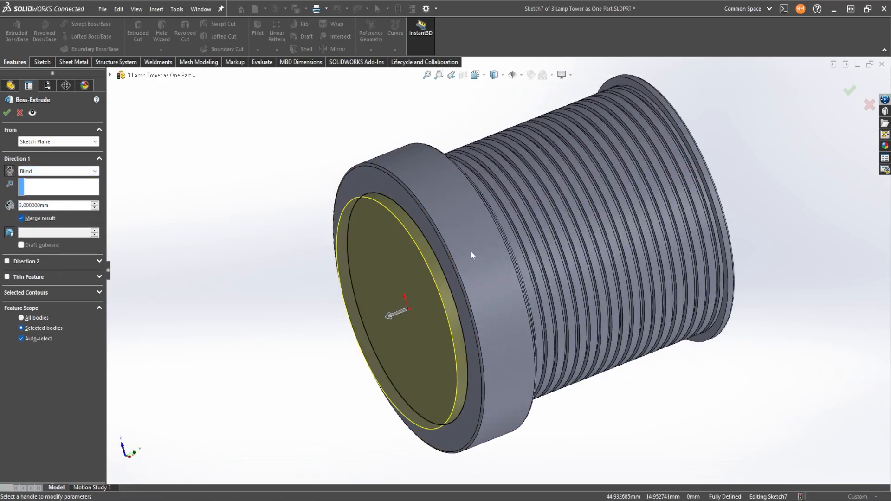
click(38, 342)
click(458, 259)
scroll(458, 260, up, 2)
middle_drag(458, 260, 407, 156)
click(6, 113)
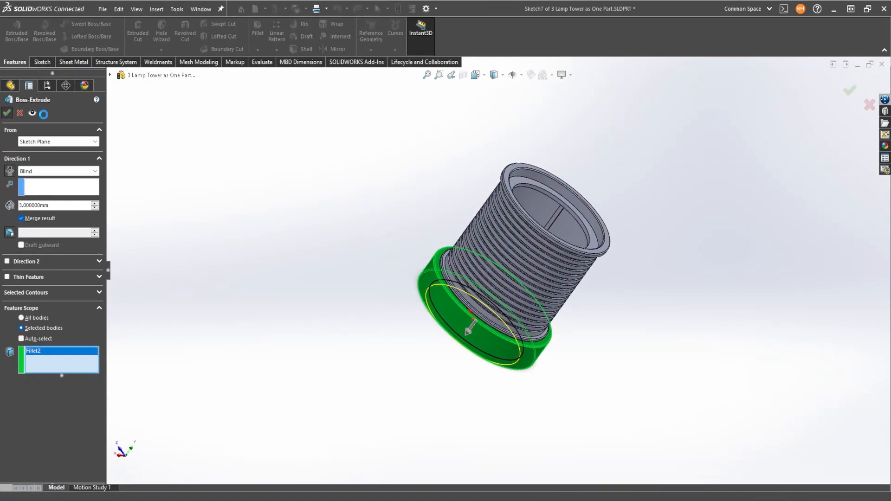
Step: Recheck the distance from the cylinder's inner ledge face to its upper rim face with Measure
click(258, 62)
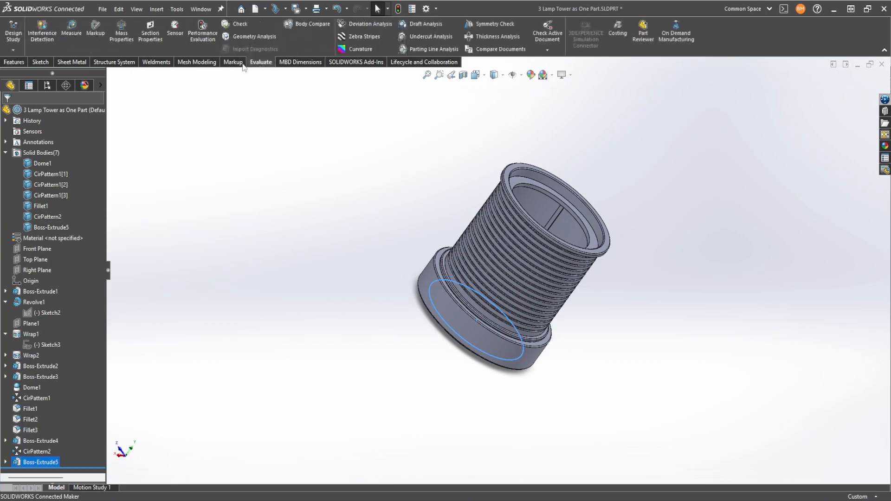
click(72, 33)
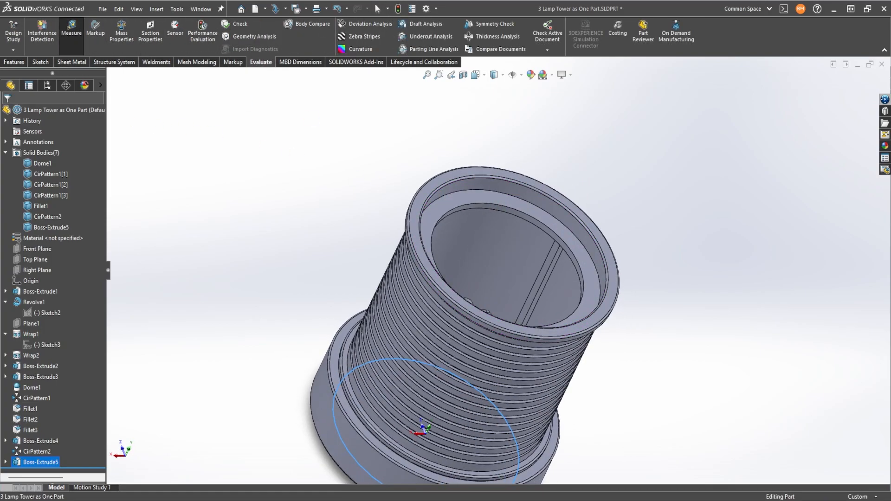
drag(328, 128, 234, 111)
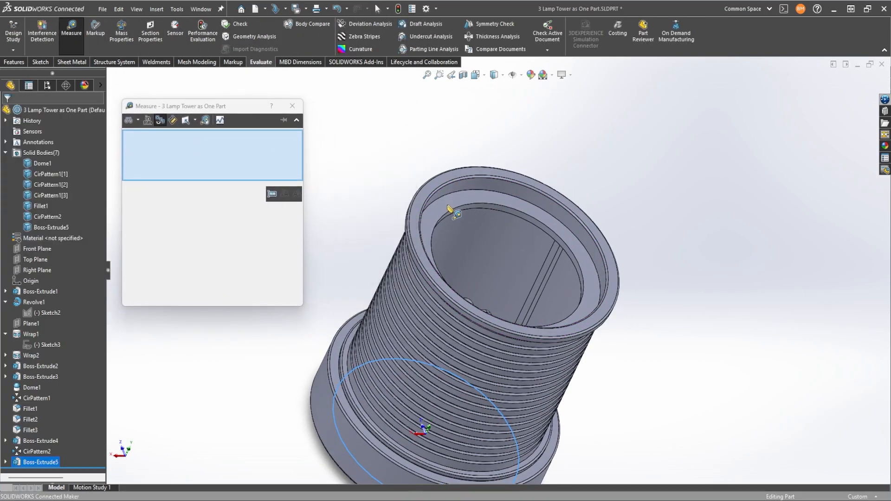
click(450, 207)
scroll(438, 212, down, 4)
click(430, 201)
scroll(457, 222, up, 3)
middle_drag(474, 262, 442, 145)
click(290, 107)
Step: Examine the tower and the new extrusion under its base from several angles
key(f)
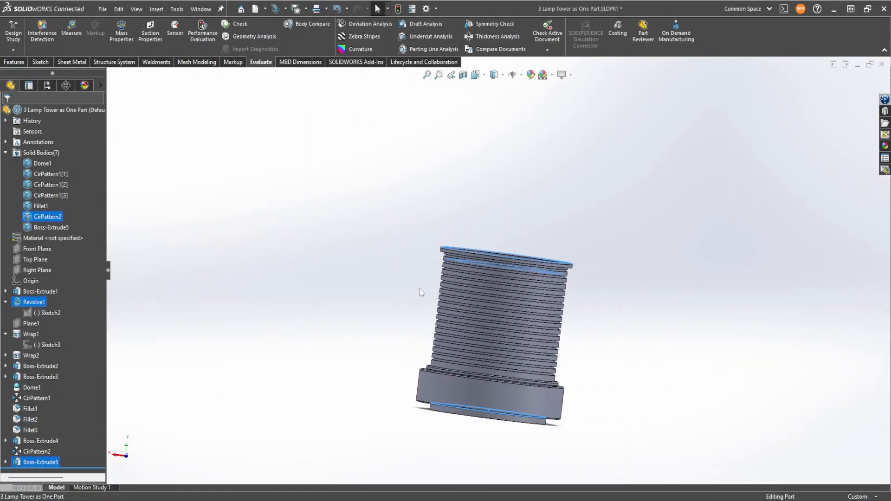
middle_drag(332, 322, 489, 307)
key(space)
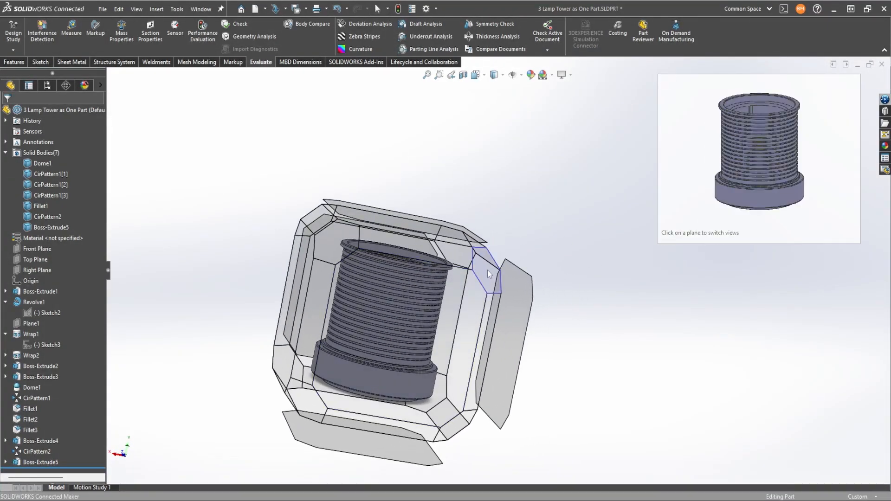
click(487, 269)
middle_drag(606, 274, 418, 333)
scroll(624, 220, up, 2)
scroll(418, 333, down, 2)
Step: Rename the disc base's solid body as End Cap
click(457, 357)
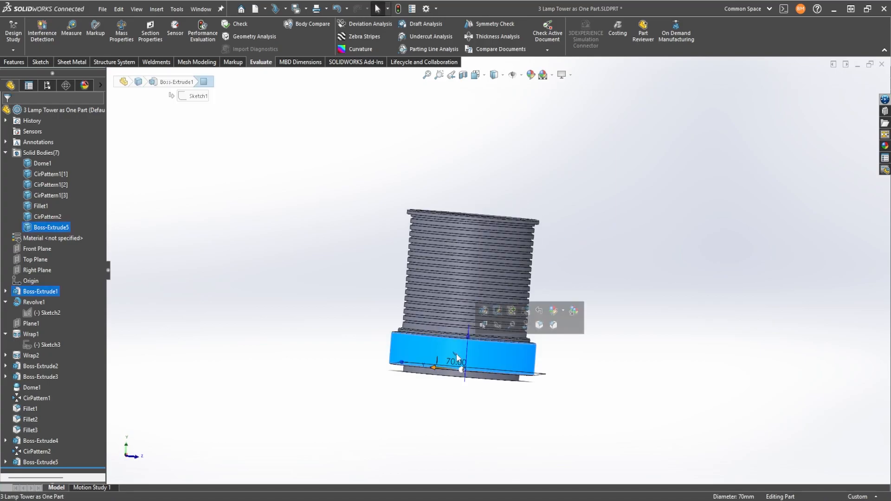
right_click(58, 227)
click(105, 376)
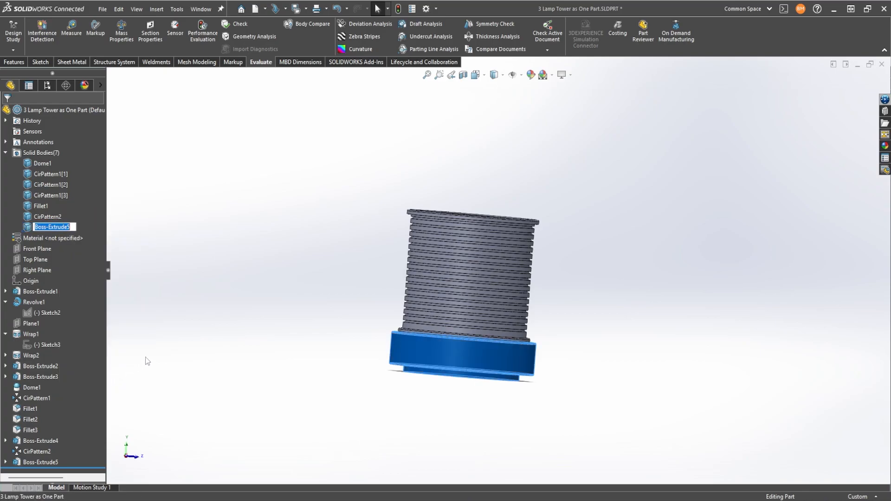
text(End Cap)
key(Return)
Step: Rename the grooved cylinder's solid body as See Through Plastic
right_click(46, 217)
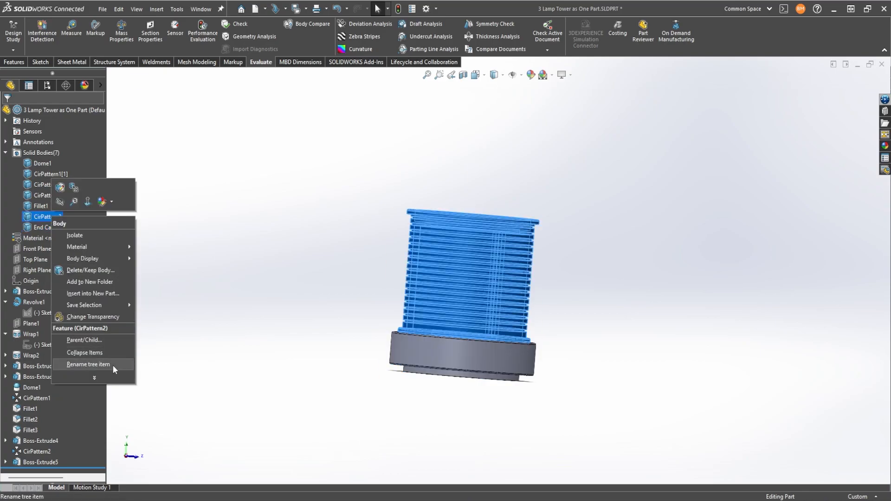
click(93, 365)
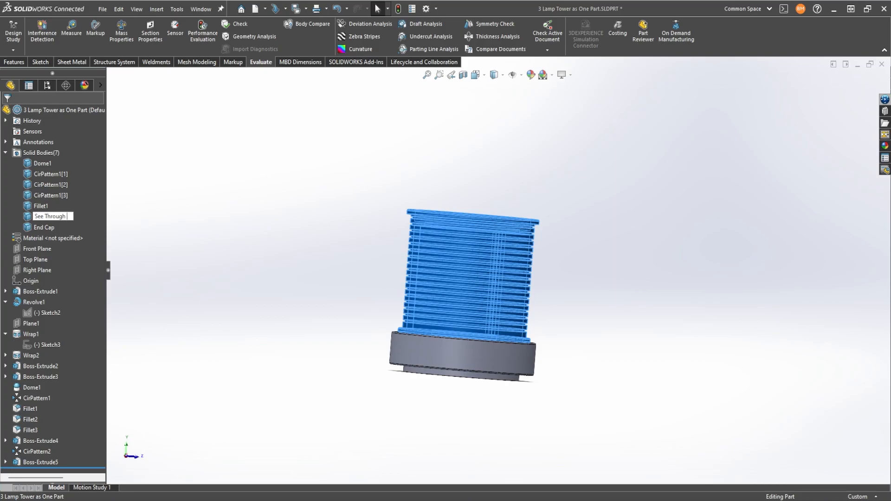
key(Return)
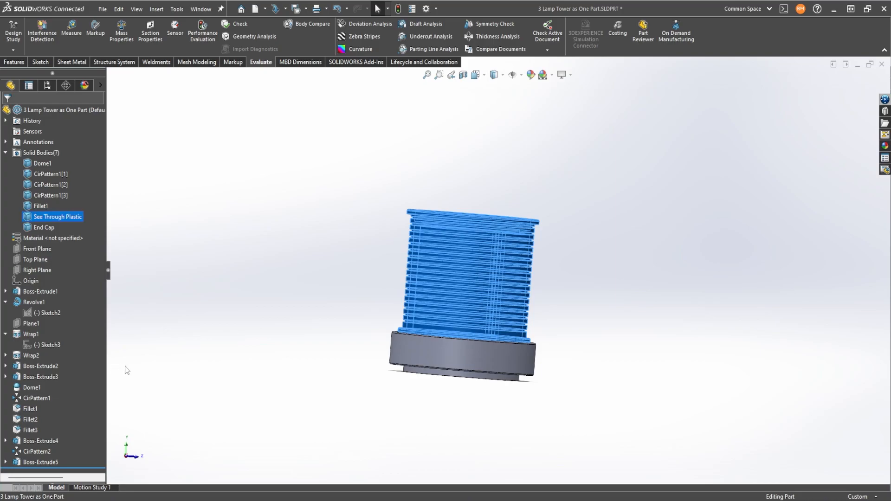
Step: Rename the square post's solid body as Led Support
click(42, 207)
middle_drag(186, 246, 353, 371)
scroll(431, 289, down, 2)
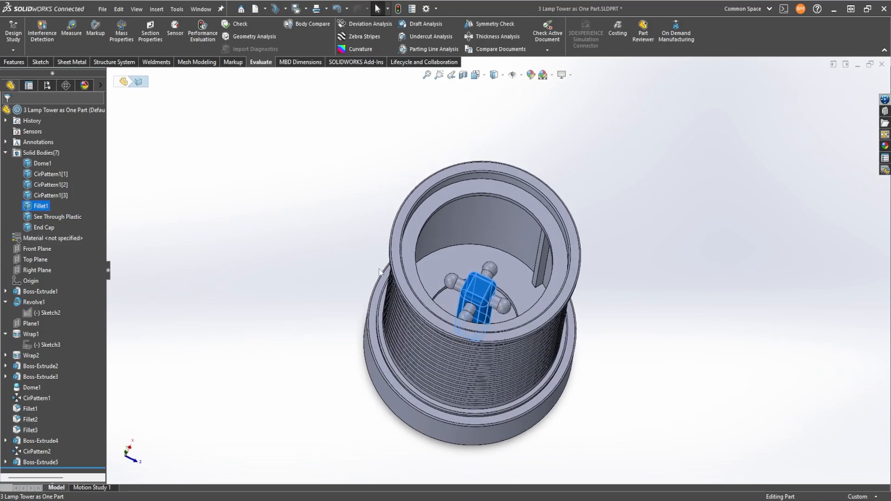
right_click(38, 205)
click(88, 354)
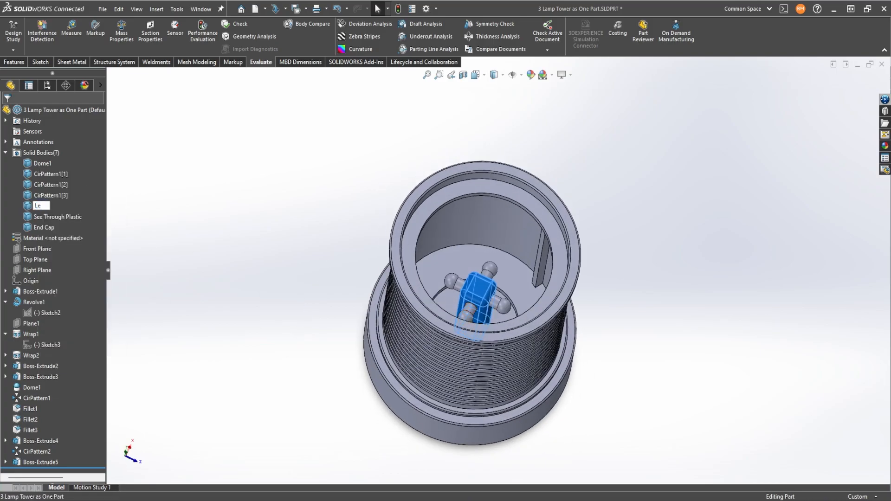
text(Led Support)
key(Return)
Step: Rename the lamp body CirPattern1[3] as Lamp1 and the lamp body CirPattern1[2] as Lamp2
click(54, 197)
right_click(55, 198)
click(109, 345)
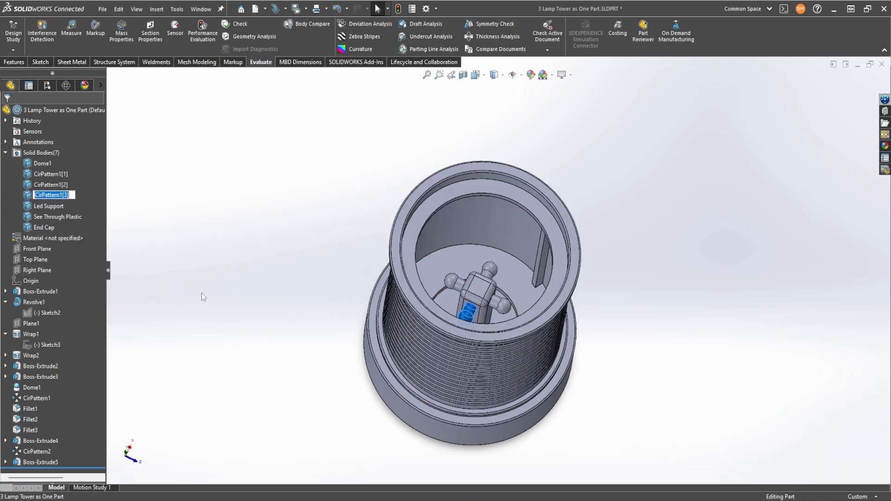
text(Lamp1)
key(Return)
click(50, 185)
right_click(51, 184)
click(127, 329)
text(Lamp2)
key(Return)
Step: Rename the lamp body CirPattern1[1] as Lamp3 and the original Dome1 body as Lamp4
click(50, 174)
right_click(51, 174)
click(115, 324)
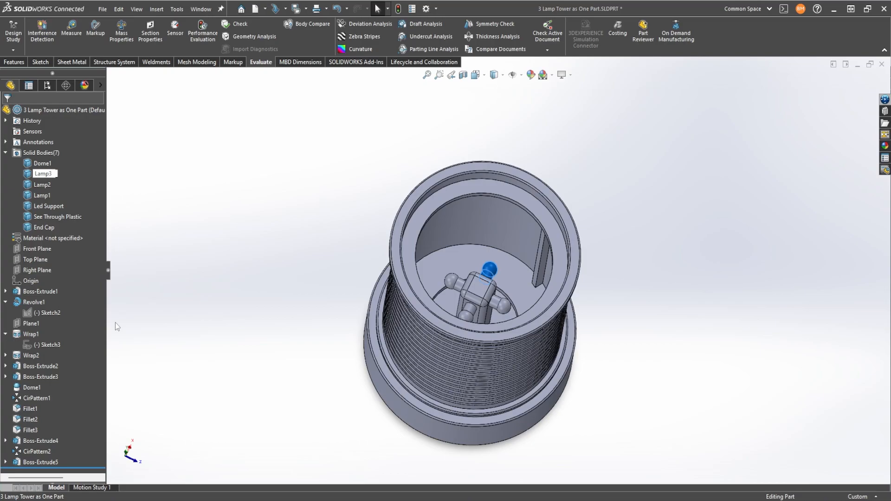
click(43, 164)
right_click(44, 164)
click(119, 309)
text(Lamp4)
key(Return)
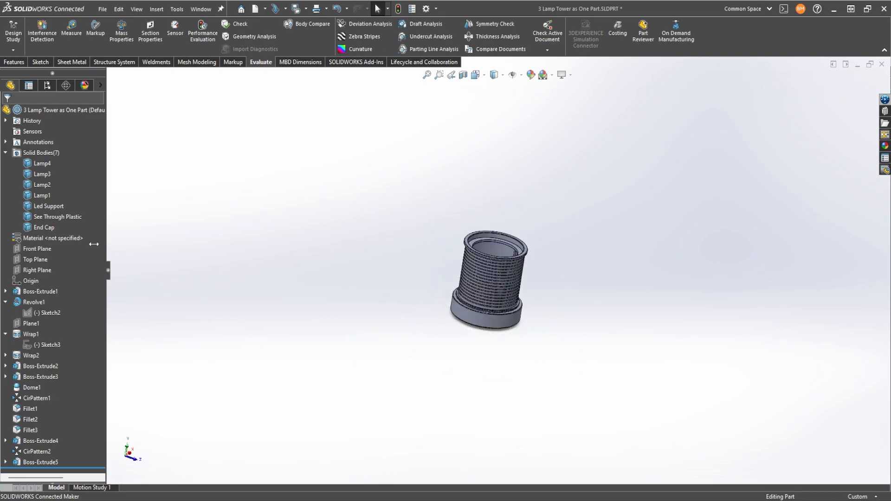
Step: Extend the Right Plane's display well below the base and start a sketch on that plane
click(37, 270)
right_click(417, 306)
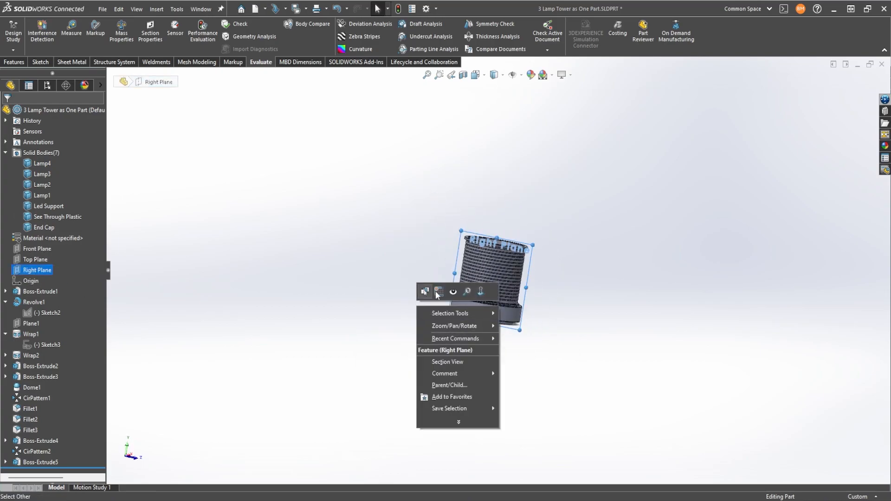
click(479, 294)
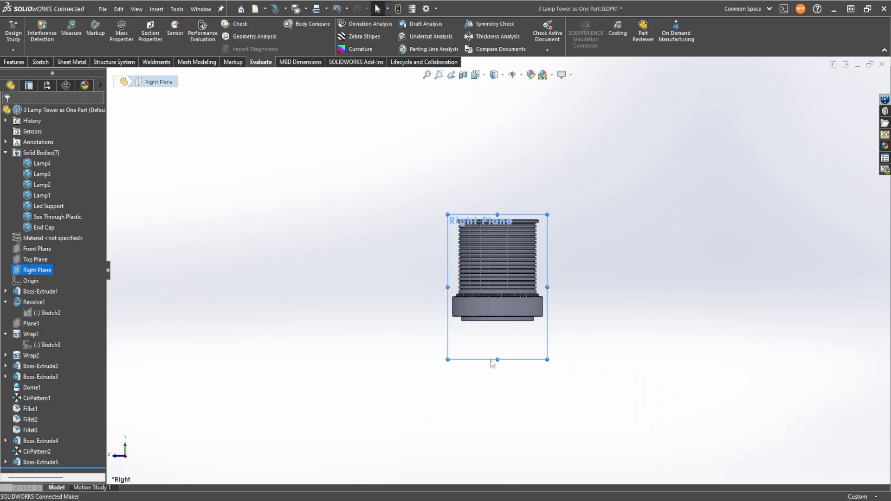
scroll(500, 351, up, 1)
scroll(500, 410, down, 2)
drag(496, 414, 497, 457)
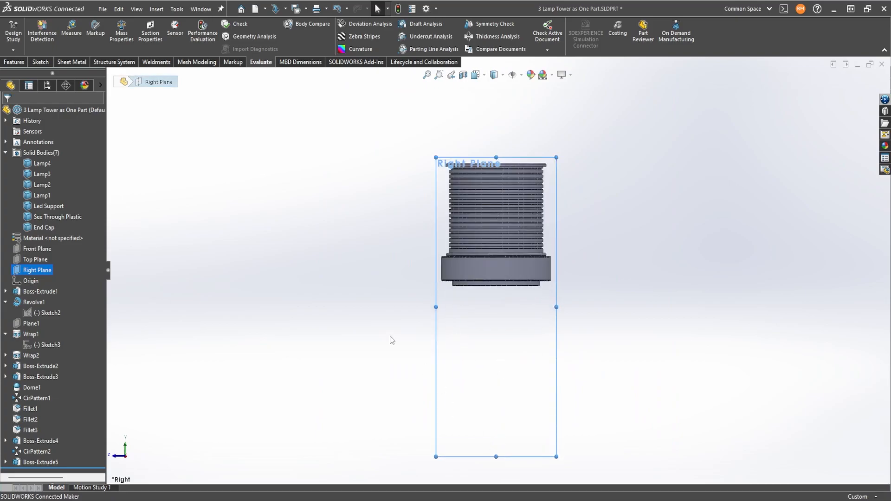
click(40, 63)
click(15, 32)
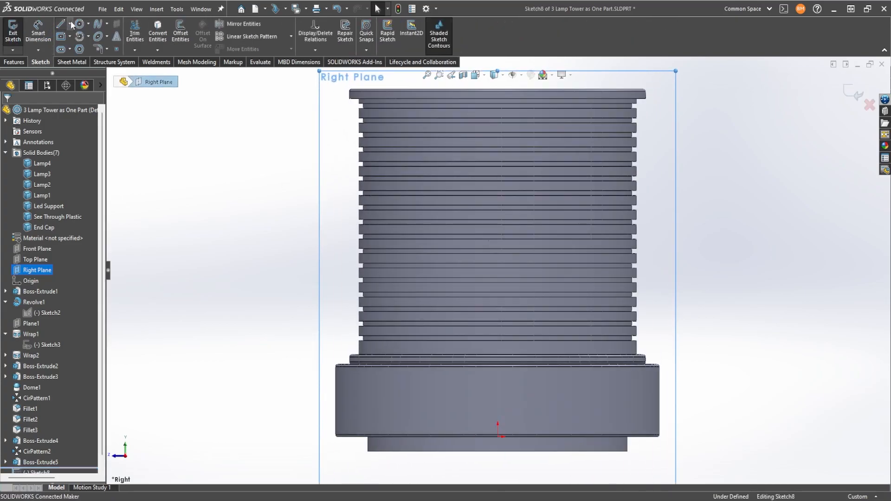
Step: Sketch a centerline from the origin downward below the base
click(69, 24)
click(83, 48)
scroll(459, 396, up, 2)
scroll(503, 394, down, 2)
click(491, 356)
scroll(508, 411, up, 7)
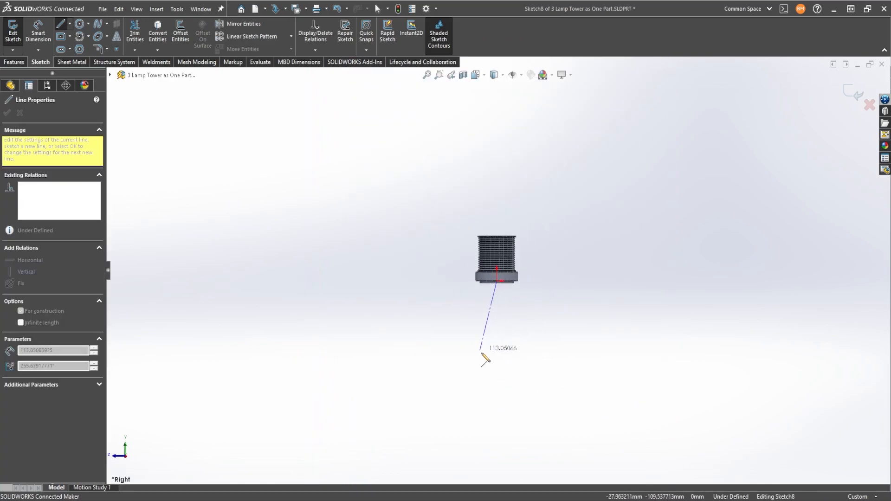
Step: Draw a vertical centerline downward from the origin, ending well below the part
click(497, 362)
right_click(543, 350)
click(569, 358)
Step: Try to offset the edges of the narrow step under the lamp tower into the sketch
scroll(504, 285, down, 12)
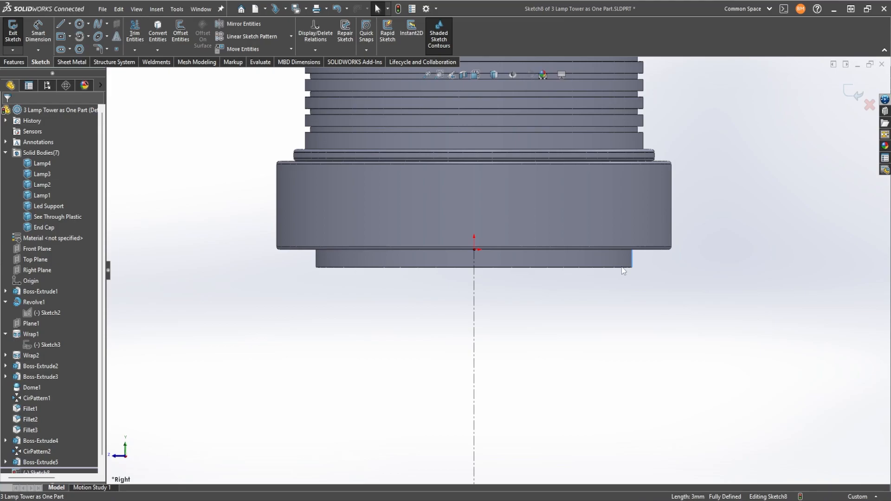
click(622, 268)
click(611, 269)
click(599, 266)
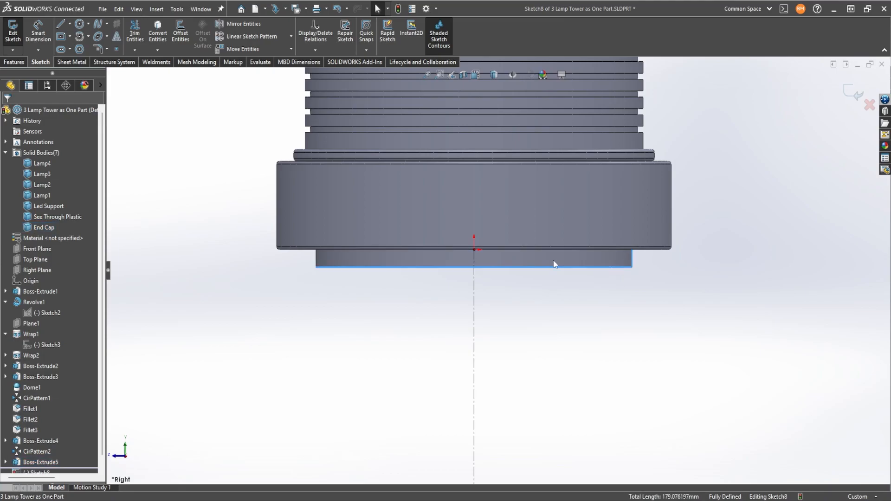
right_drag(175, 209, 158, 208)
click(539, 302)
right_drag(594, 274, 599, 309)
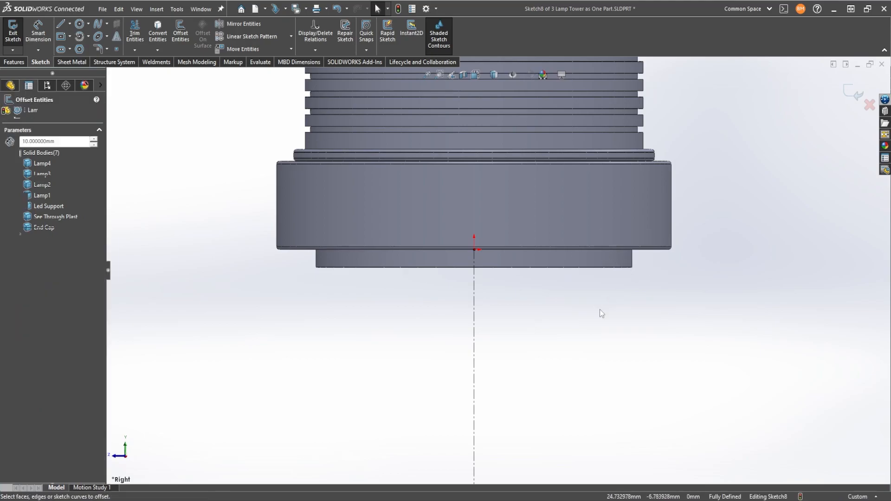
click(624, 265)
click(508, 255)
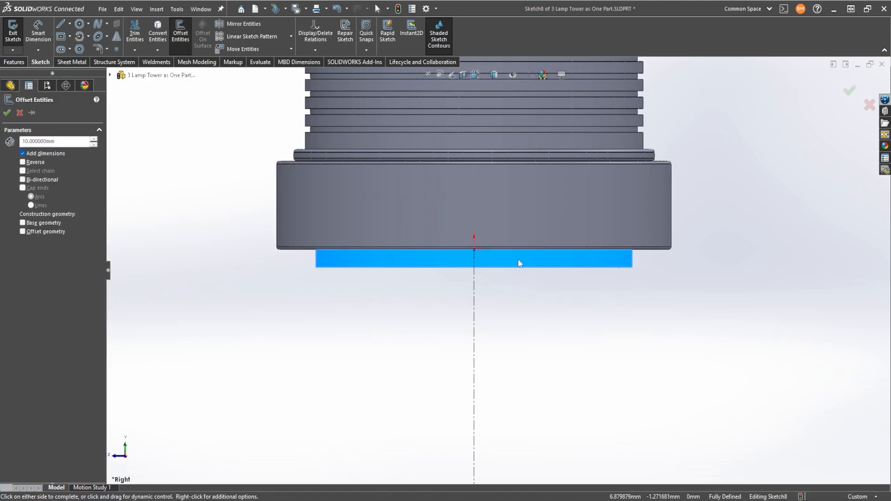
click(605, 259)
click(513, 254)
click(559, 259)
click(513, 254)
click(538, 269)
click(510, 254)
click(8, 112)
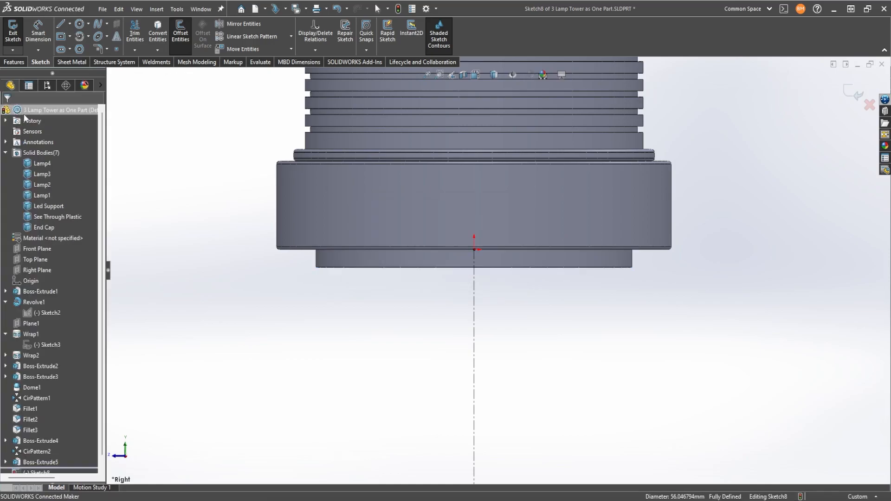
Step: Draw lines from the centerline along the narrow step's underside, up its side and horizontally out to the wide collar's outer edge
click(60, 23)
click(474, 267)
click(632, 267)
click(632, 250)
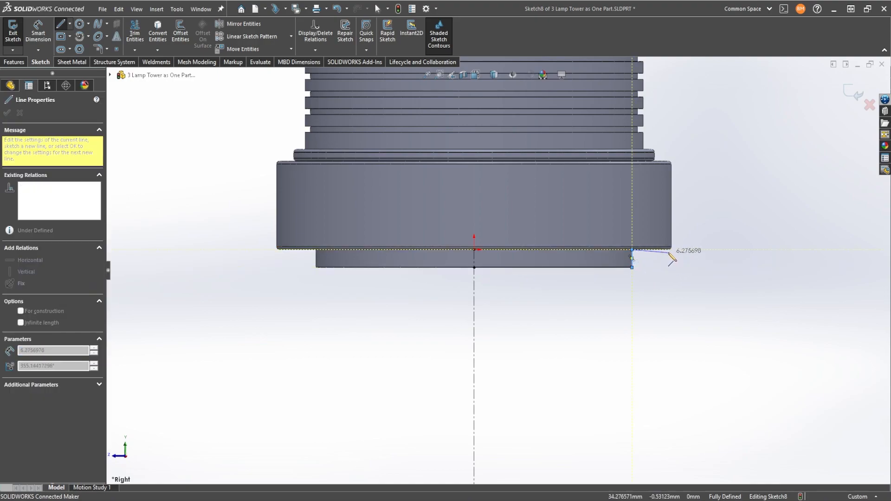
scroll(682, 255, down, 5)
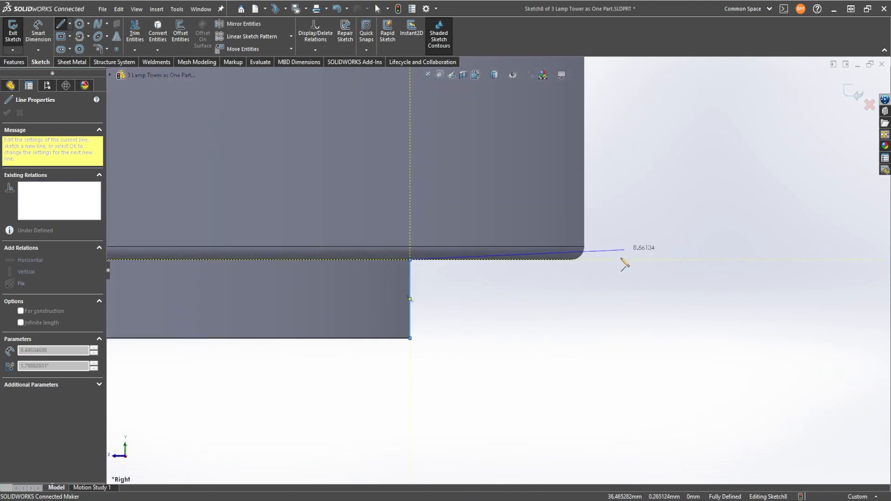
click(585, 260)
Step: Continue the profile with a slanted line of about 3.4 mm inward, a vertical line downward and a horizontal line toward the centerline
scroll(589, 279, up, 3)
scroll(534, 306, up, 2)
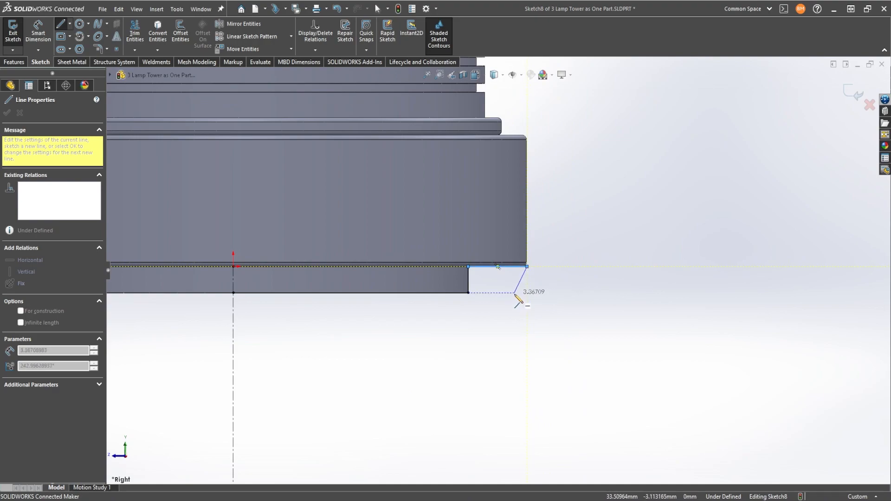
click(516, 293)
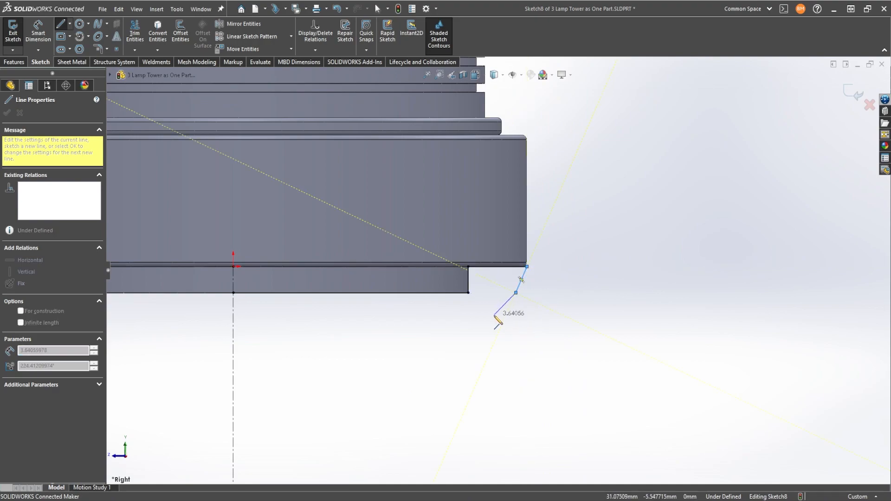
scroll(496, 318, up, 1)
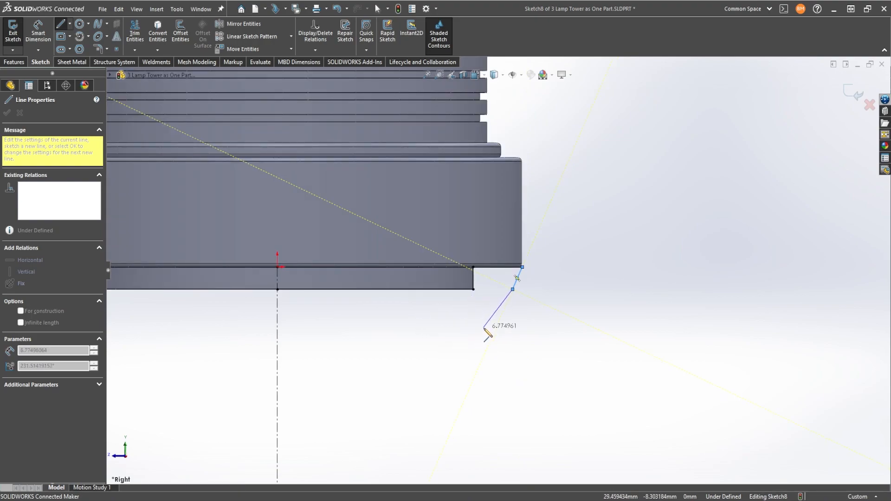
scroll(510, 356, up, 2)
click(505, 355)
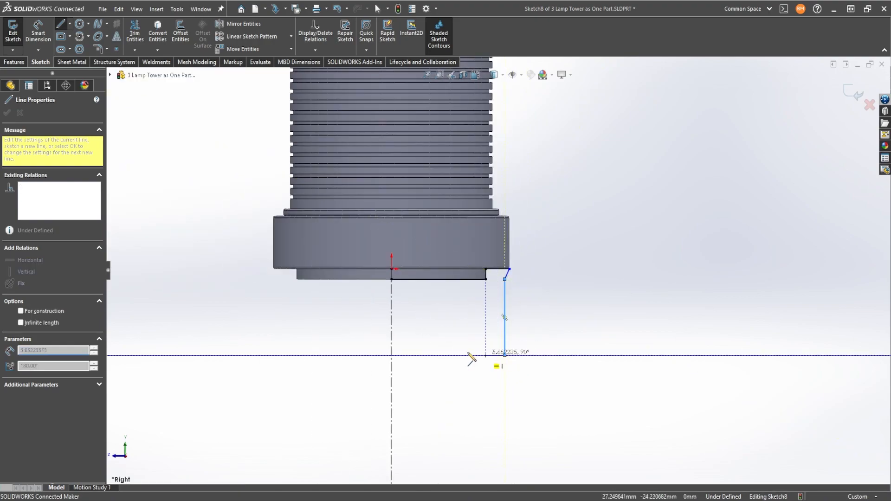
click(438, 355)
Step: Continue the profile about 73 mm downward, slant it outward, add a short vertical edge and finish with a horizontal bottom line to the centerline
scroll(441, 367, up, 5)
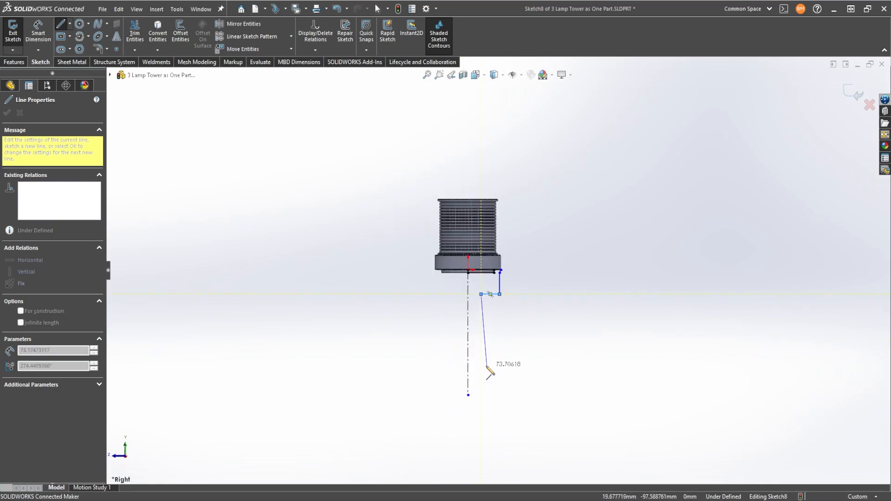
click(481, 367)
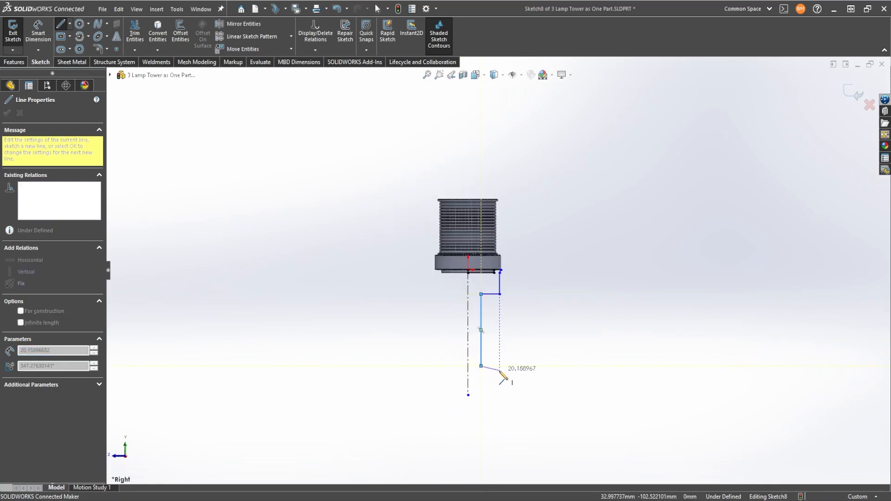
scroll(492, 373, down, 3)
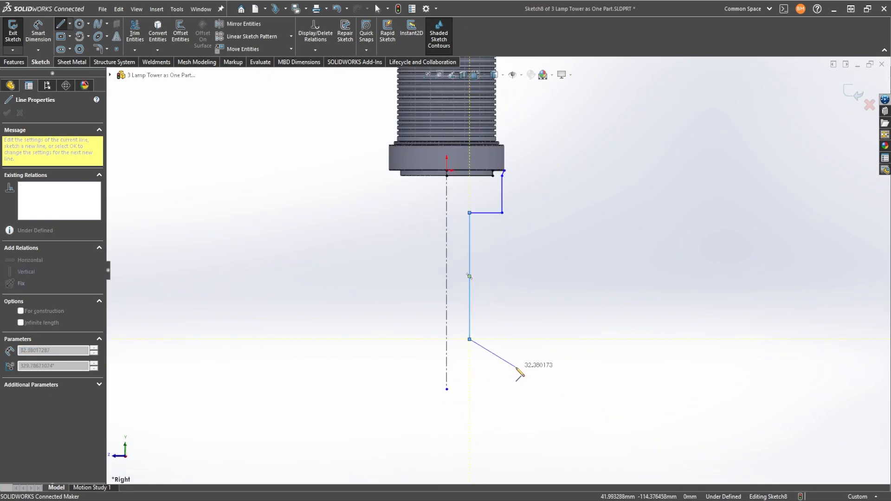
click(502, 361)
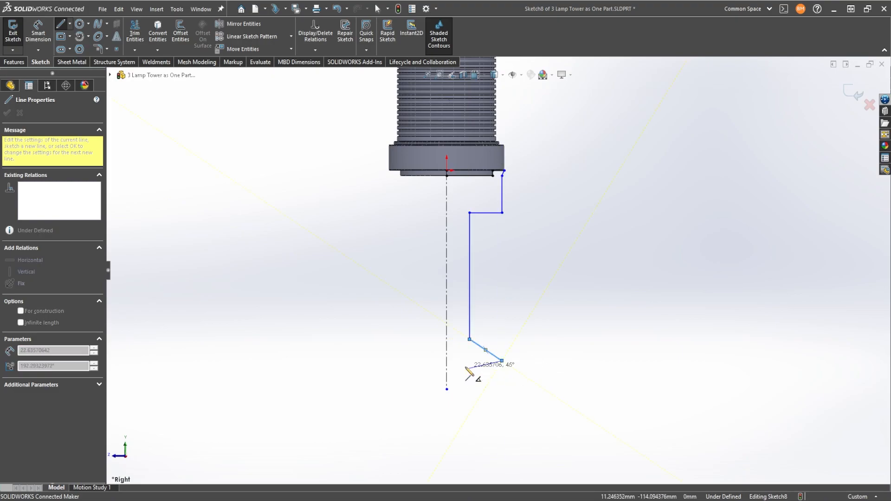
scroll(504, 390, down, 2)
click(502, 362)
click(421, 361)
right_click(537, 307)
click(559, 315)
Step: Dimension the vertical distance from the bottom line's centerline end to the inner end of the upper horizontal line as 60 mm
scroll(518, 302, up, 4)
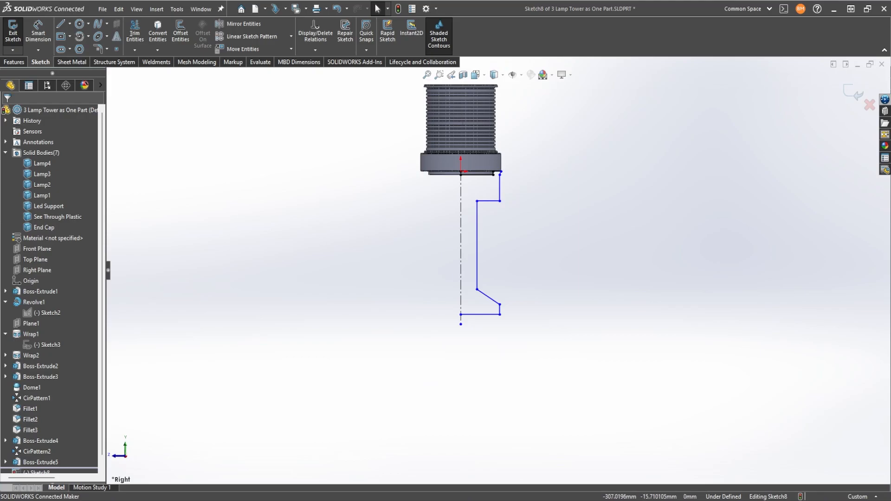
click(38, 34)
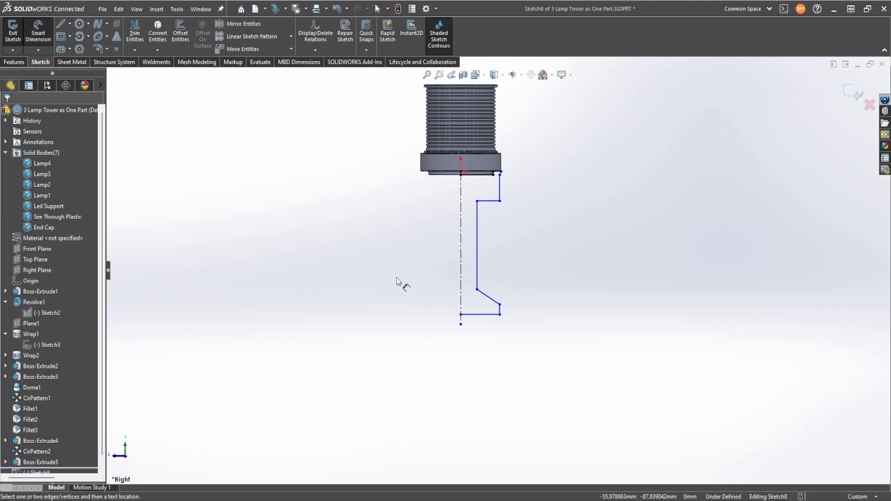
click(460, 315)
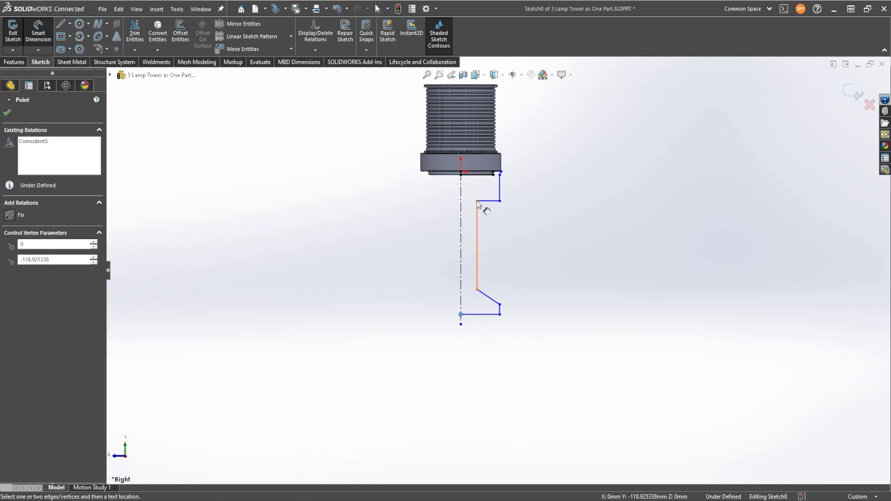
click(477, 201)
click(575, 259)
text(60)
key(Return)
right_click(606, 296)
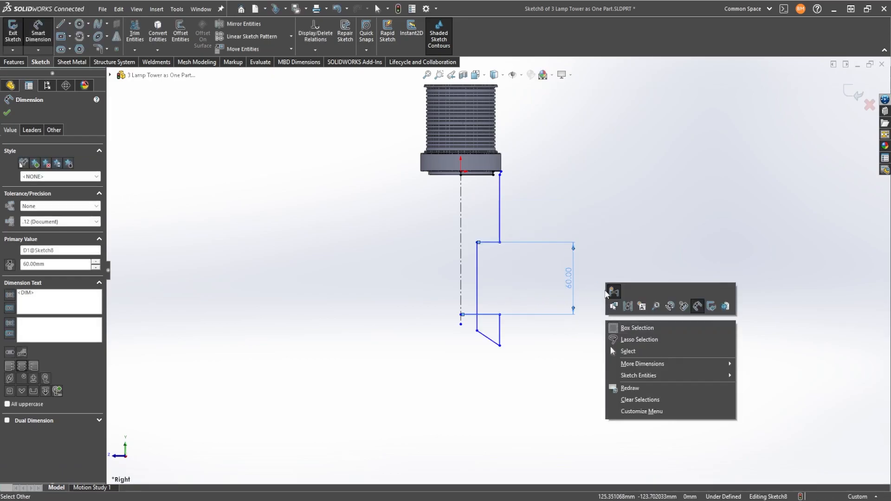
key(Escape)
key(Escape)
Step: Move both endpoints of the lower slanted line above the bottom line, with its lower end outward above the bottom line's outer end
drag(500, 346, 503, 287)
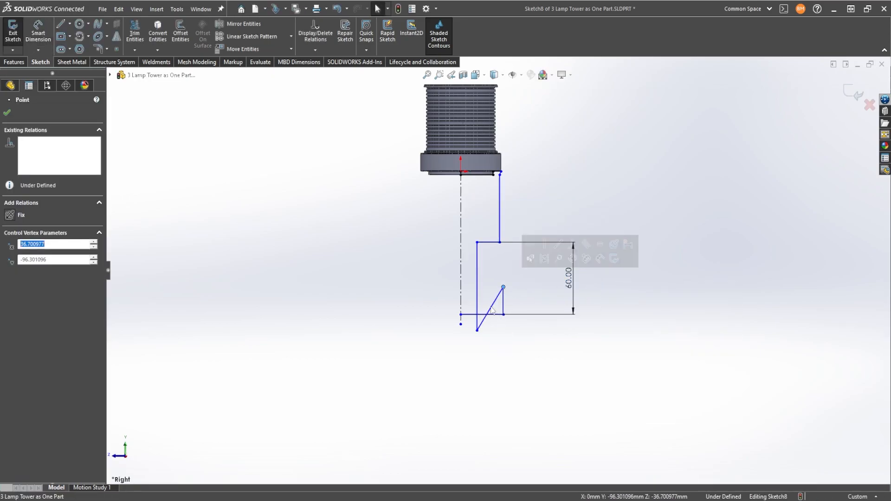
mouse_move(477, 331)
mouse_down()
mouse_move(469, 280)
mouse_move(509, 305)
mouse_up()
click(515, 362)
Step: Dimension the vertical distance from the top of the outer vertical line to the bottom line as 80 mm
right_drag(514, 358, 531, 353)
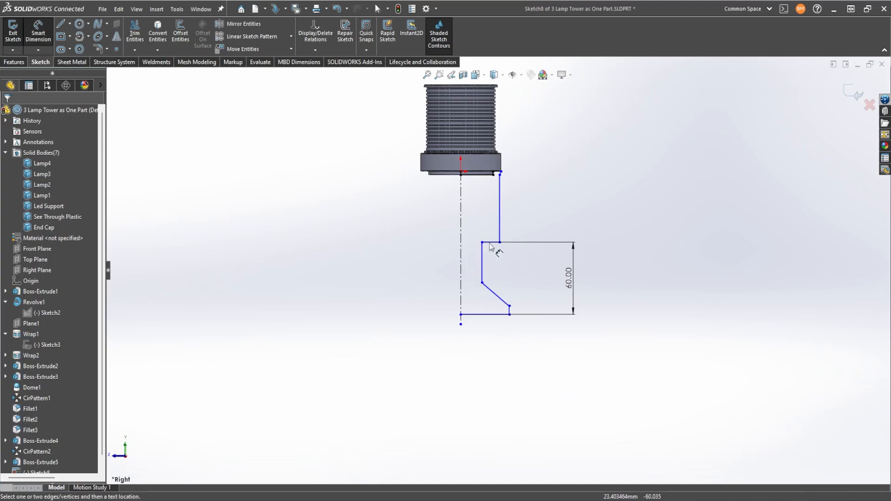
click(500, 175)
click(479, 315)
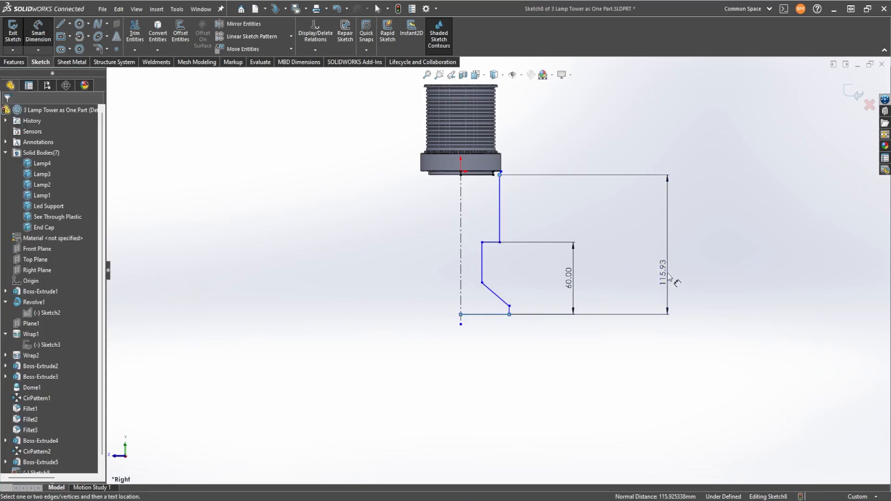
click(672, 314)
text(80)
key(Return)
Step: Dimension the bottom line's length as 40 mm and the short vertical edge at its outer end as 5 mm
scroll(510, 242, down, 4)
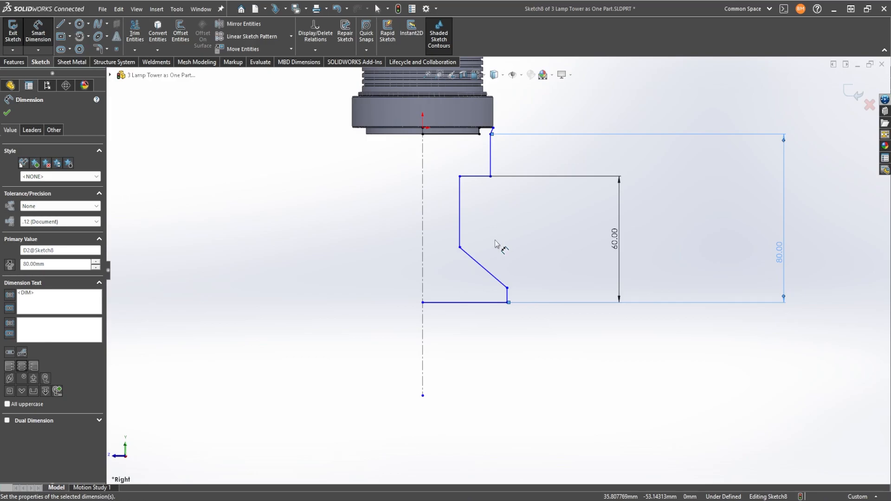
click(492, 302)
click(497, 355)
text(40)
key(Return)
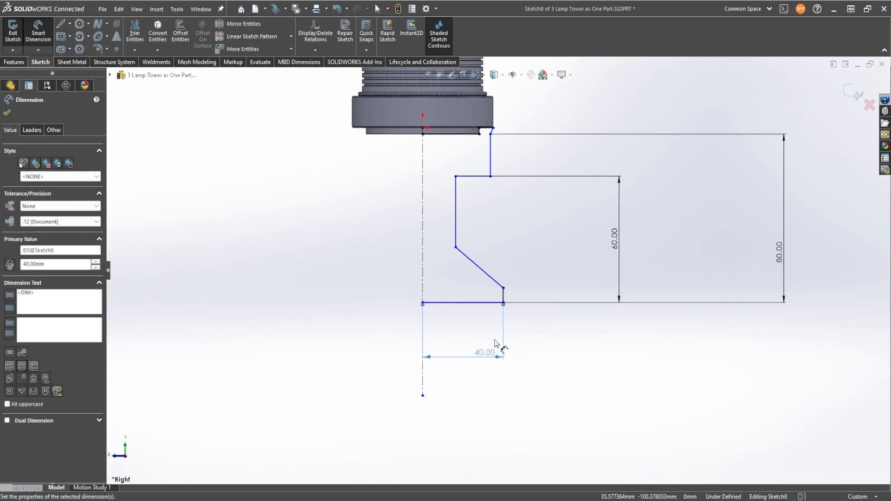
click(502, 296)
click(549, 297)
text(5)
key(Return)
click(455, 252)
click(503, 292)
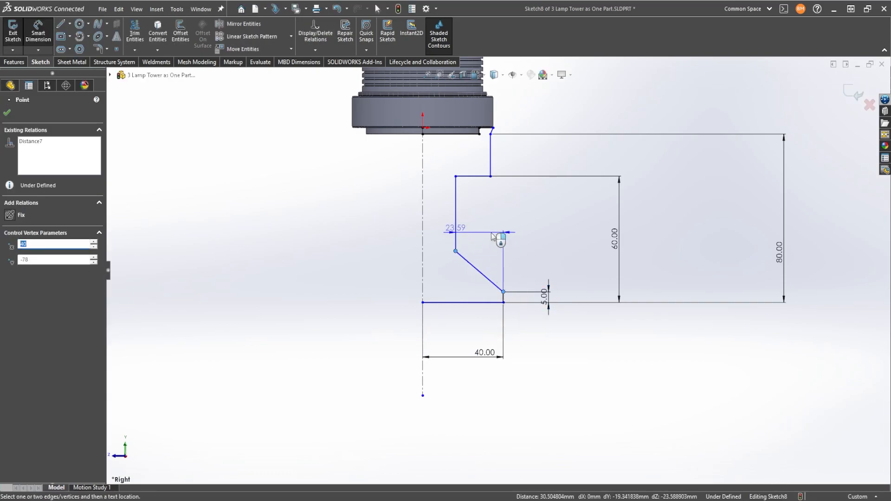
key(Escape)
Step: Dimension the inner vertical line as a 20 mm diameter about the centerline
click(455, 216)
click(422, 216)
click(422, 227)
click(456, 222)
click(380, 220)
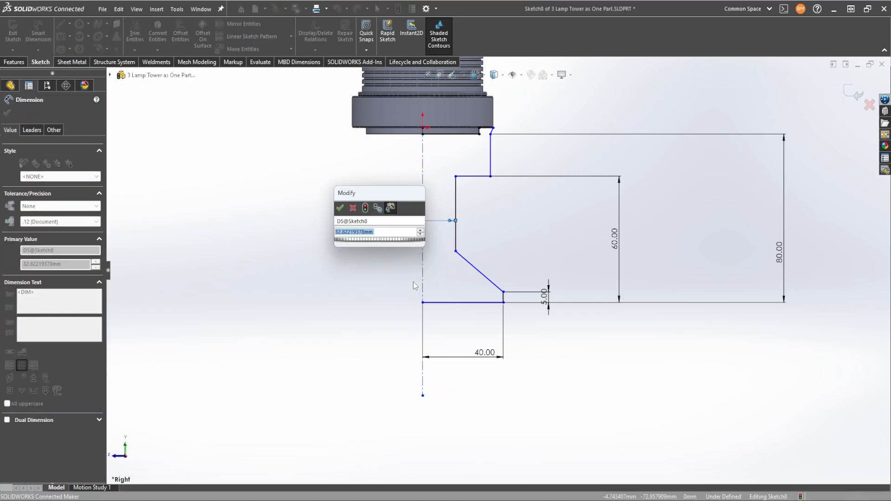
text(20)
key(Return)
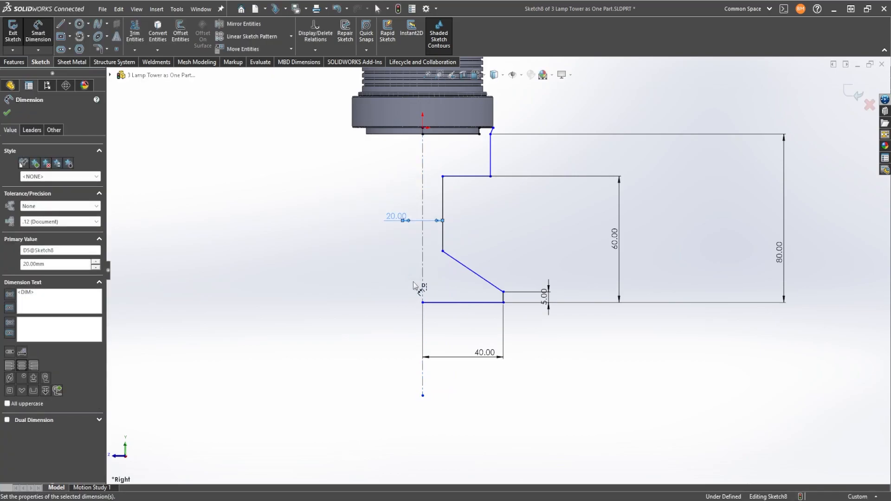
Step: Set the inner vertical line's diameter dimension to 25 mm
scroll(419, 260, up, 2)
scroll(445, 239, down, 2)
double_click(460, 275)
text(25)
key(Return)
Step: Dimension the vertical height of the slanted line below the collar as 5 mm
scroll(528, 227, down, 5)
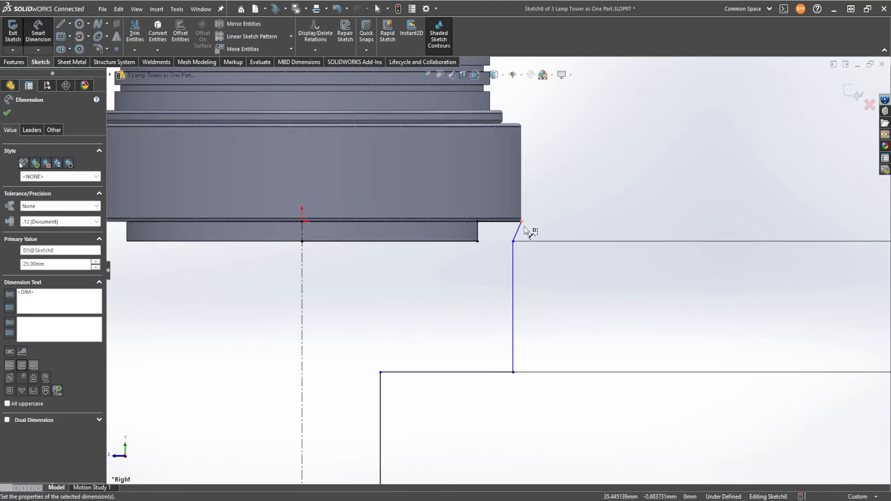
click(519, 229)
click(577, 255)
text(5)
key(Return)
Step: Dimension the horizontal line along the collar's underside as 7 mm
click(477, 241)
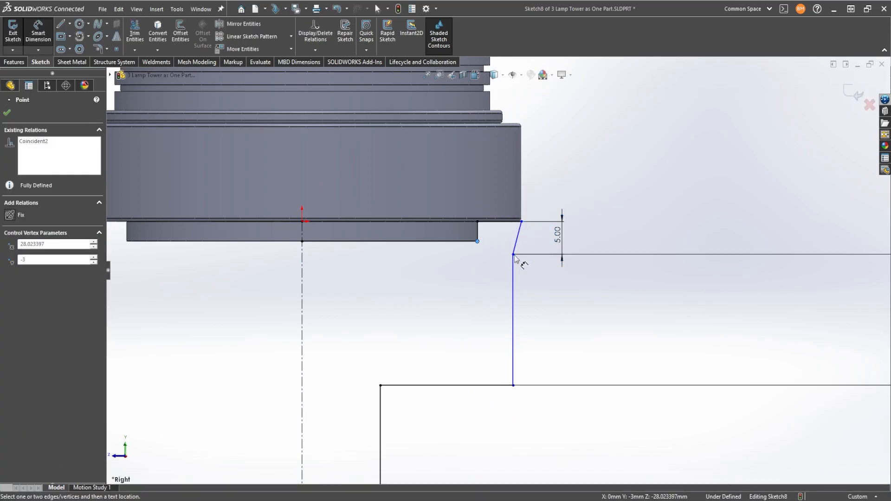
key(Escape)
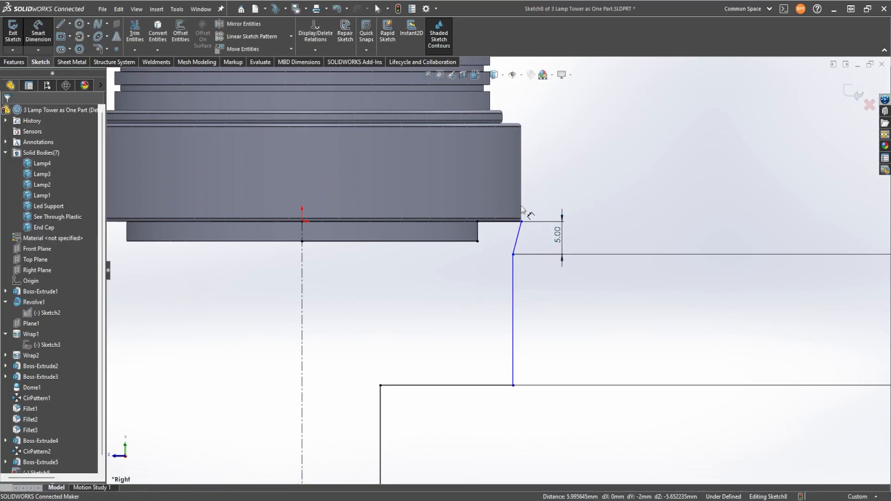
click(511, 221)
click(505, 191)
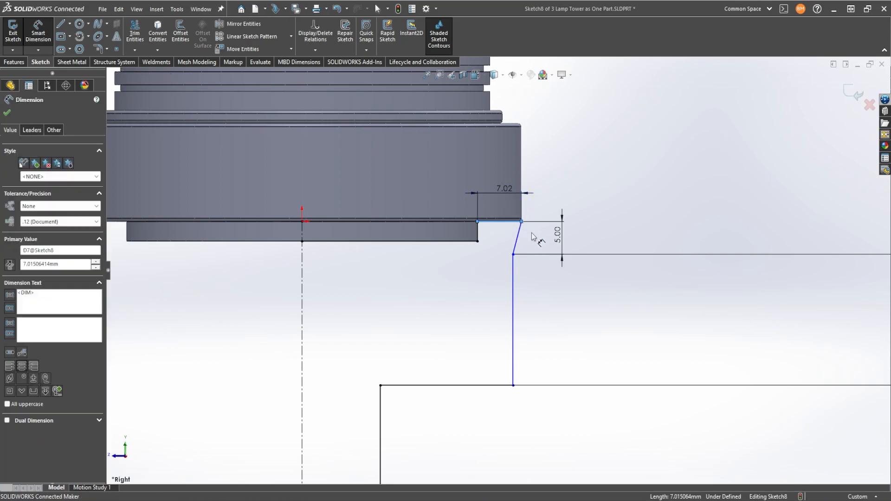
key(Return)
Step: Dimension the horizontal distance between the upper slanted line's two endpoints as 2 mm
scroll(521, 243, up, 2)
click(508, 263)
click(521, 206)
click(513, 299)
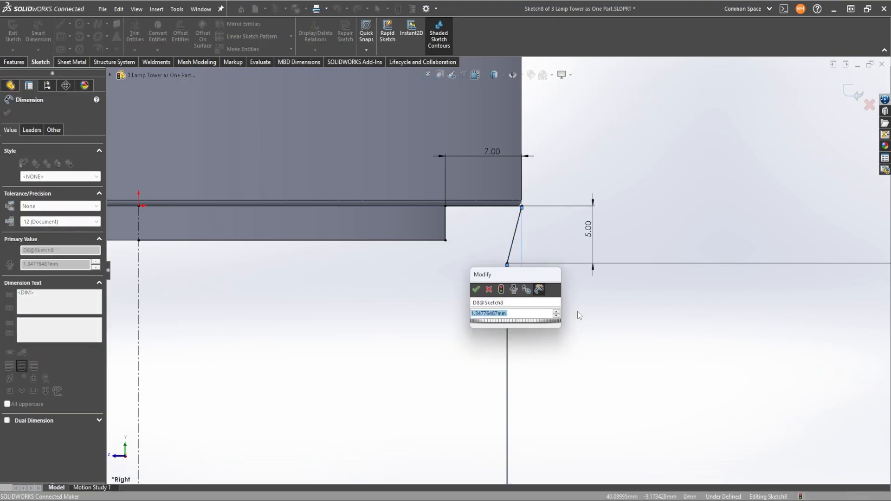
text(2)
key(Return)
Step: Set the upper slanted line's horizontal dimension to 3 mm
scroll(580, 316, down, 3)
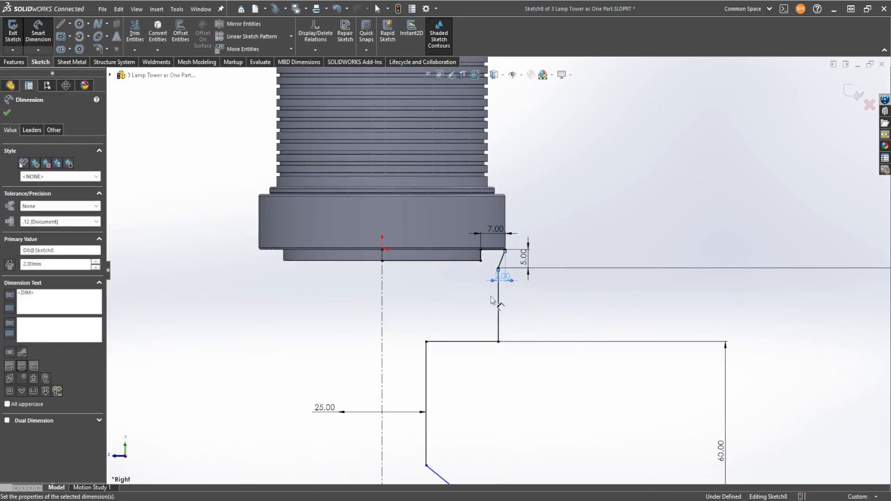
click(497, 316)
key(Escape)
double_click(506, 277)
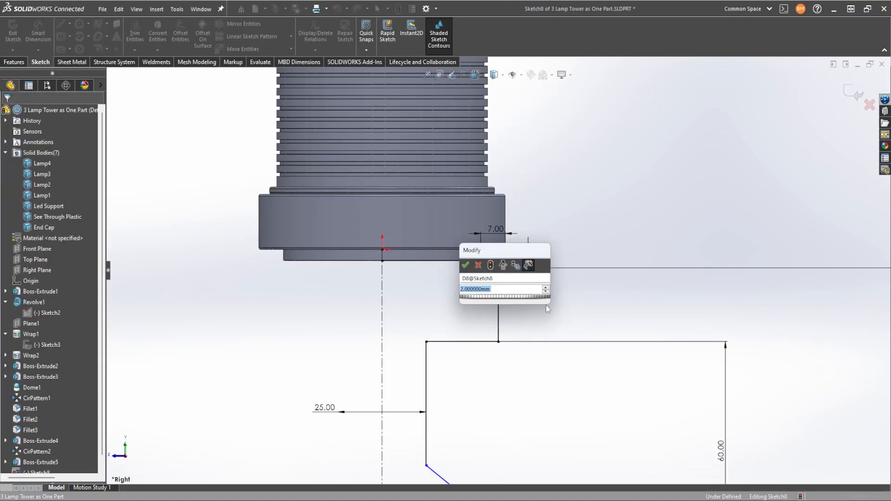
text(3)
key(Return)
scroll(538, 297, down, 3)
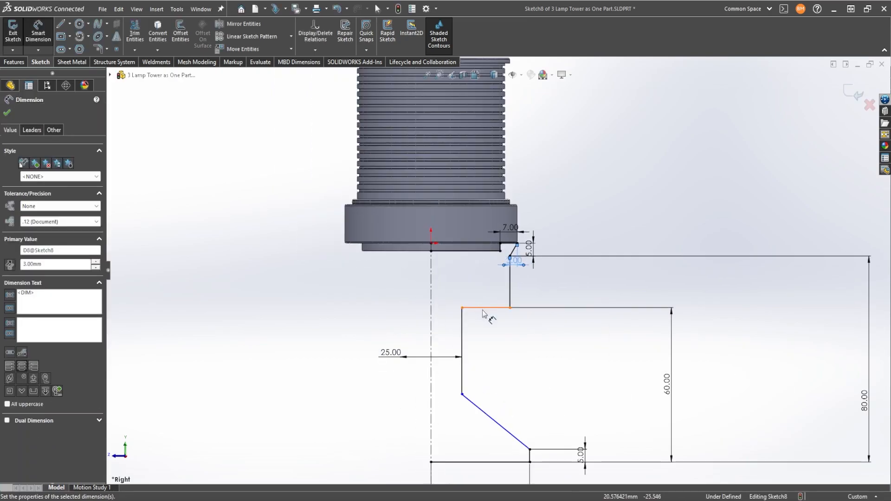
Step: Dimension the horizontal step line above the narrow stem as 20 mm
click(484, 310)
click(519, 284)
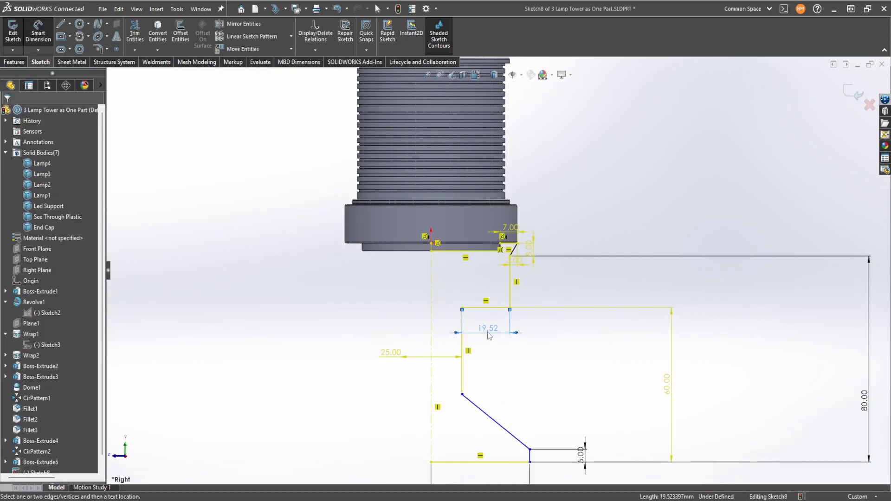
scroll(519, 284, down, 2)
click(473, 322)
click(475, 351)
text(20)
key(Return)
scroll(472, 351, up, 6)
scroll(473, 348, down, 1)
scroll(504, 339, down, 2)
scroll(505, 325, up, 3)
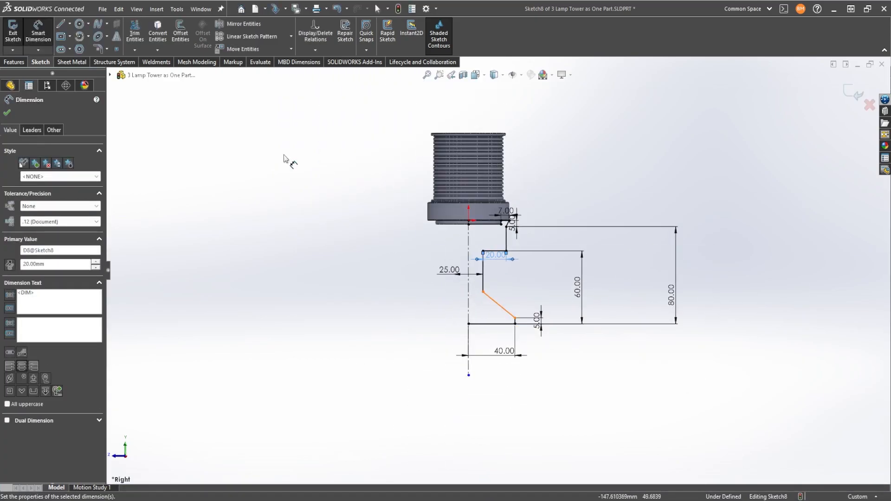
click(7, 112)
Step: Start a 5 mm sketch fillet on the profile corners at the lower and upper ends of the stem line
click(97, 49)
scroll(483, 315, down, 3)
click(485, 271)
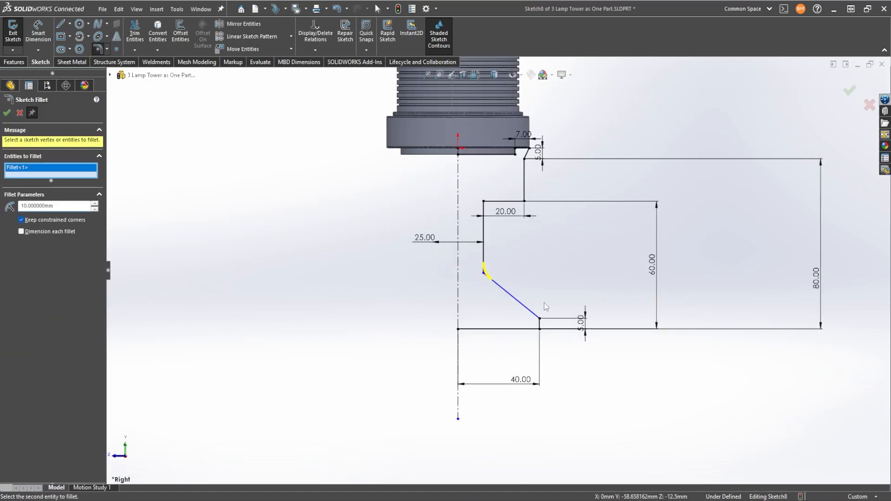
click(483, 205)
click(525, 205)
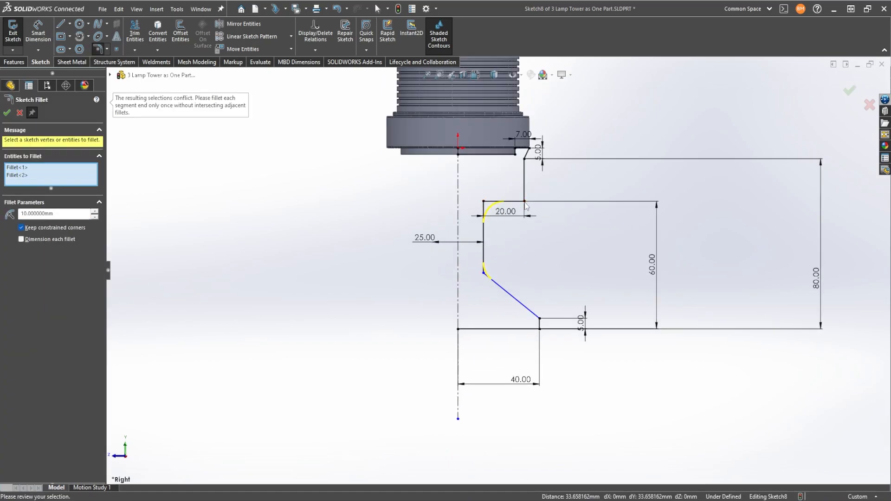
text(5)
key(Return)
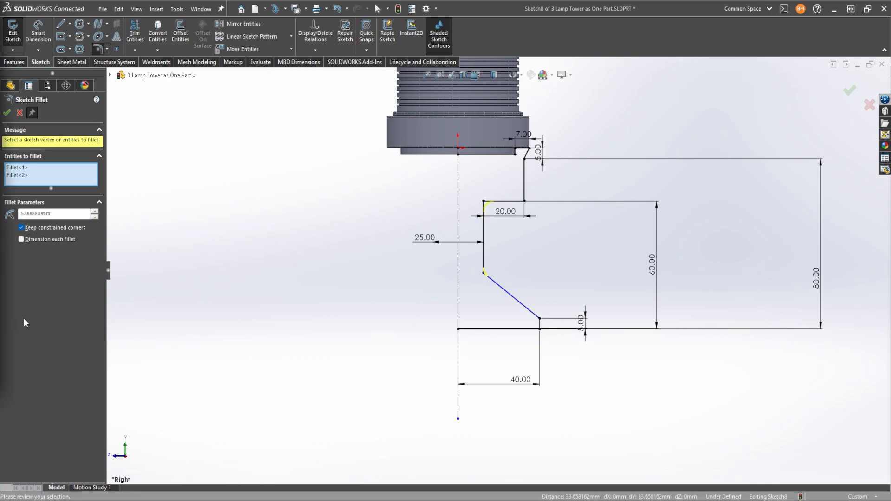
Step: Add the step's outer corner, the corner below the upper slanted line and the foot's upper corner to the fillet and apply it
click(523, 203)
scroll(543, 155, down, 2)
click(514, 168)
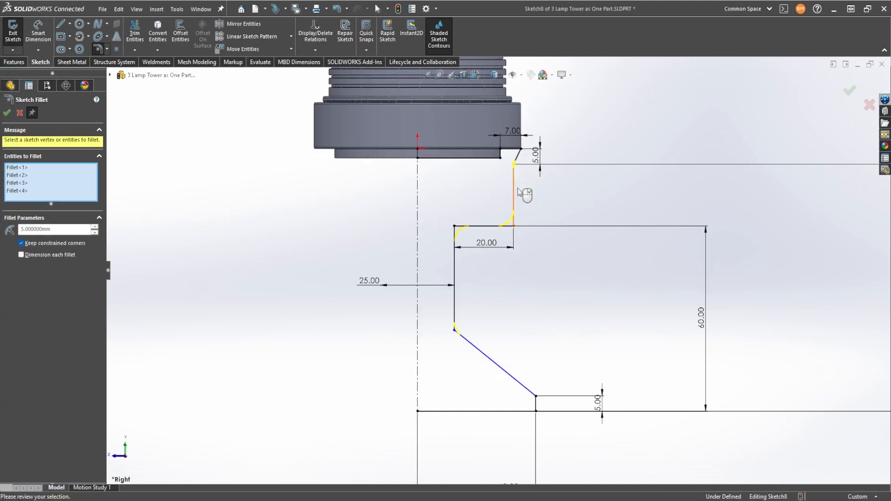
click(537, 398)
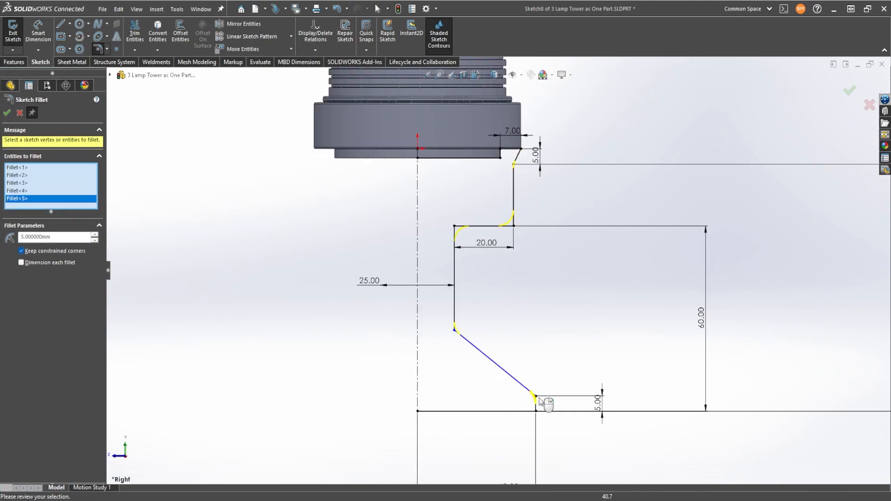
scroll(513, 328, up, 1)
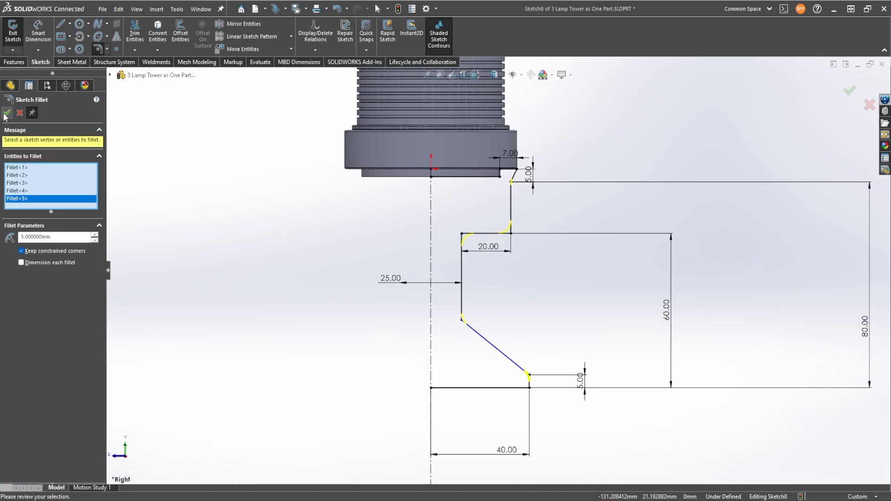
click(7, 113)
click(15, 62)
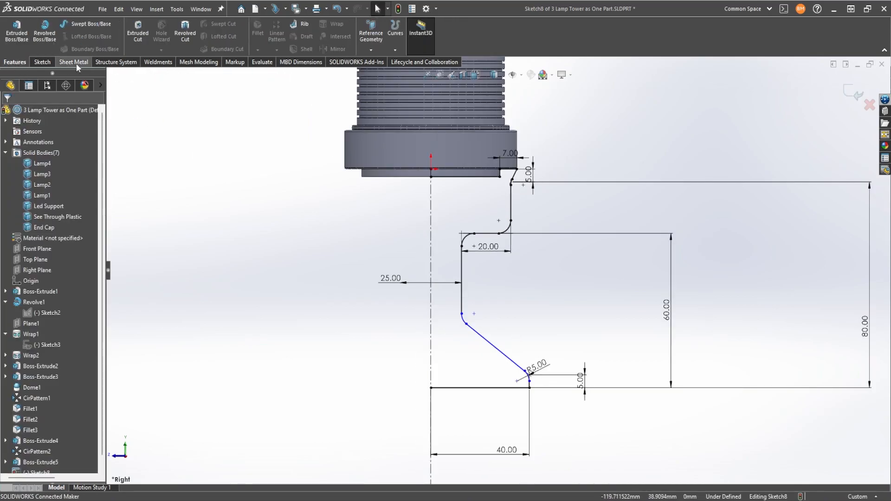
click(44, 32)
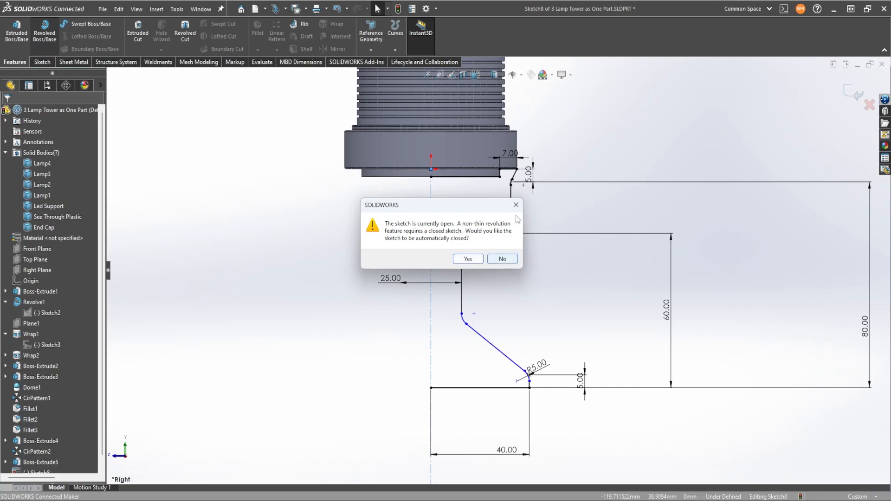
click(502, 259)
mouse_move(200, 179)
middle_down()
mouse_move(211, 233)
mouse_move(204, 249)
mouse_move(204, 155)
middle_up()
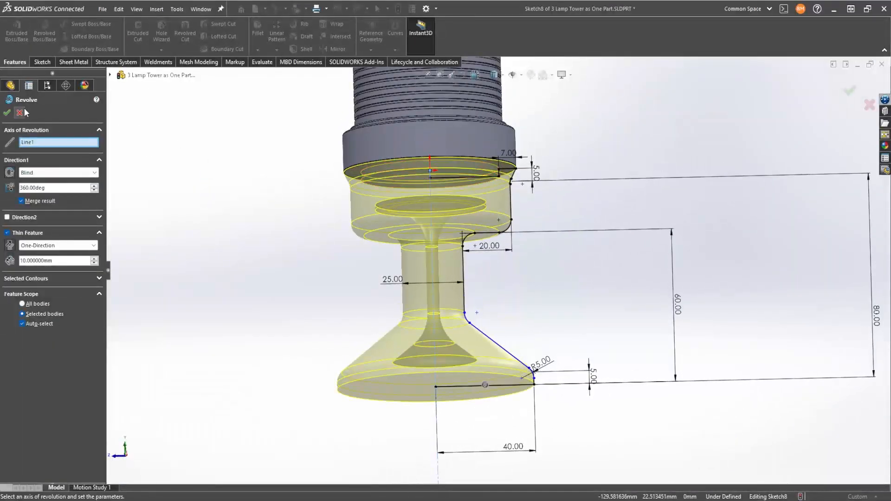
click(20, 113)
Step: Convert the vertical centerline into a solid sketch line
click(431, 242)
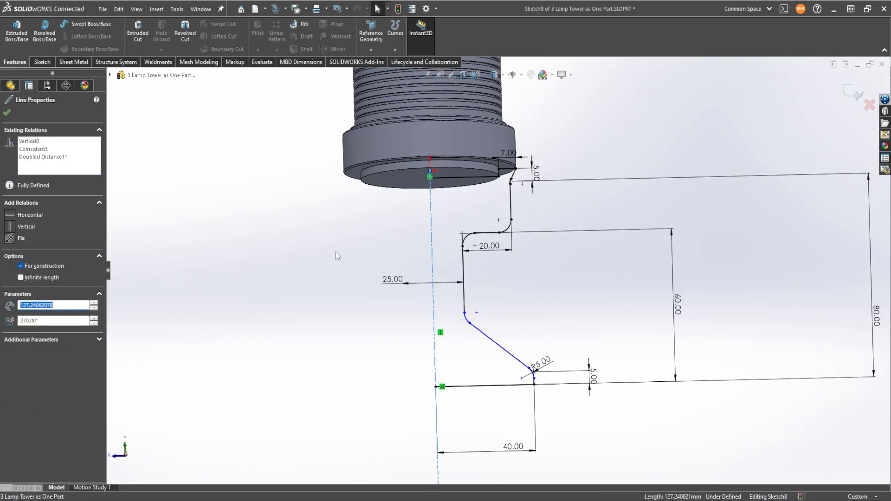
click(37, 269)
click(242, 246)
click(44, 32)
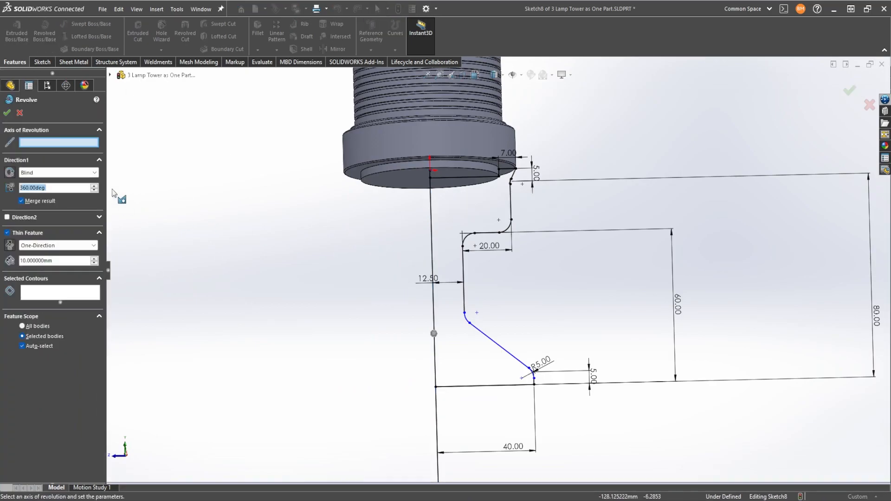
click(432, 251)
right_click(47, 290)
click(51, 293)
scroll(484, 325, up, 3)
click(20, 114)
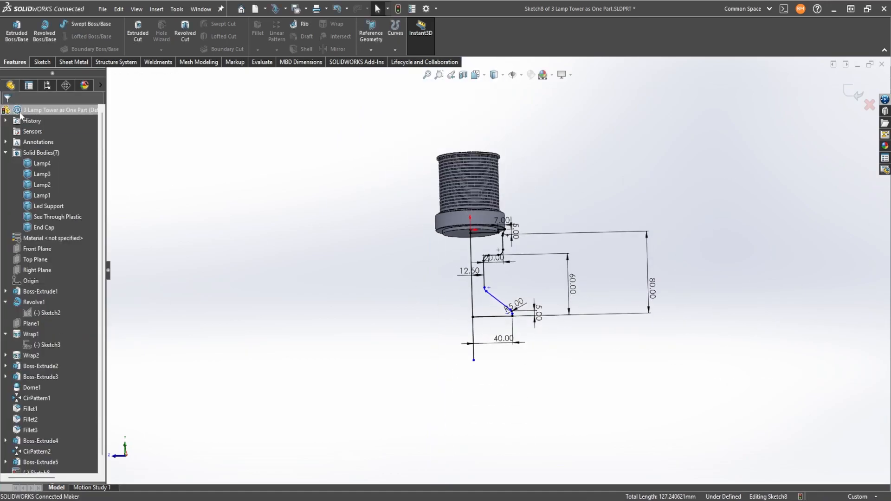
Step: Trim the part of the vertical axis line that extends below the profile's base line
key(t)
drag(421, 349, 526, 354)
click(6, 113)
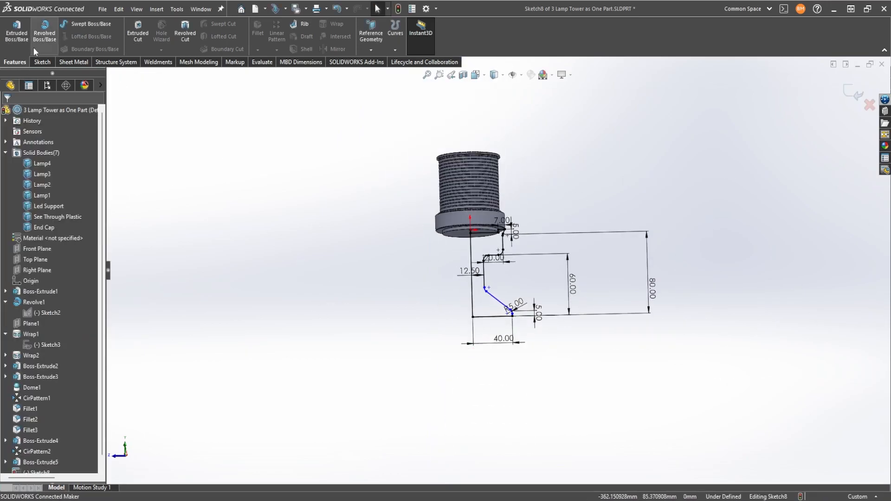
click(44, 31)
click(472, 306)
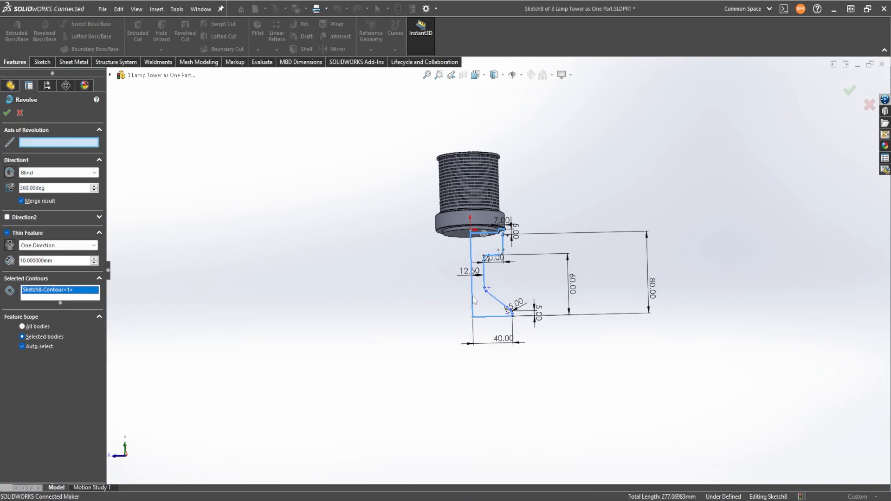
click(473, 301)
scroll(432, 283, up, 5)
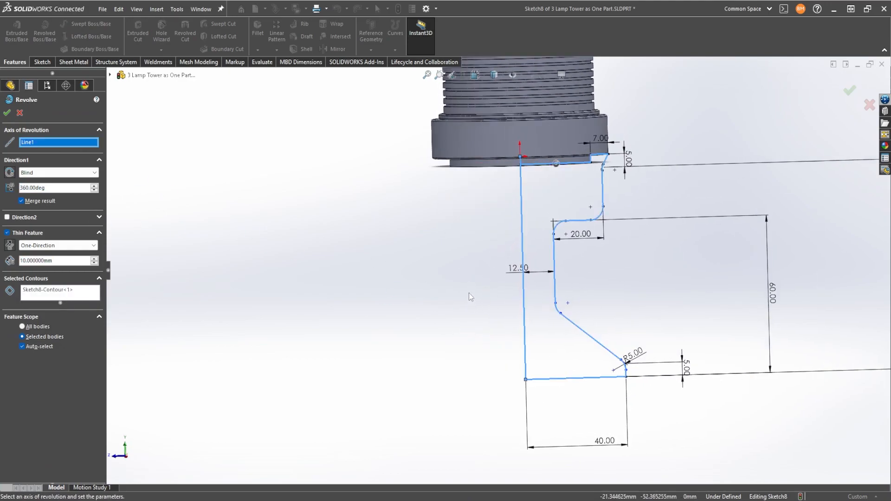
click(19, 112)
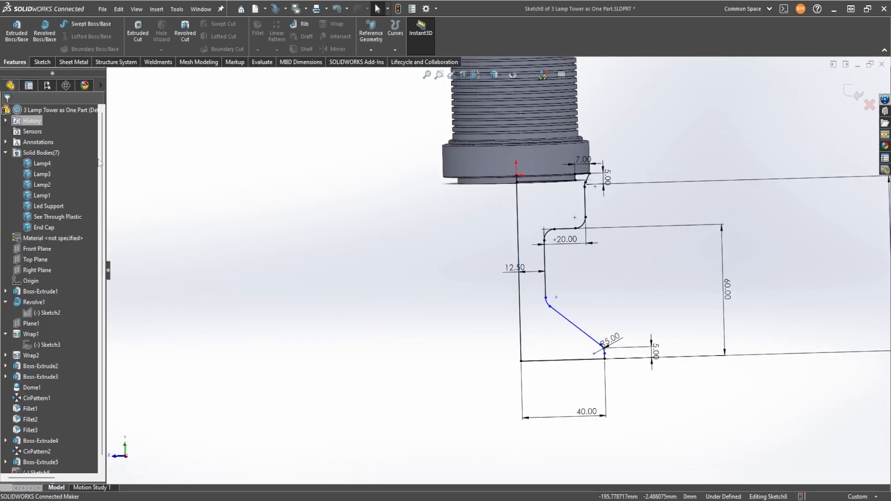
Step: Try to revolve the enclosed profile region 360° about the vertical axis line without merging the result
click(45, 30)
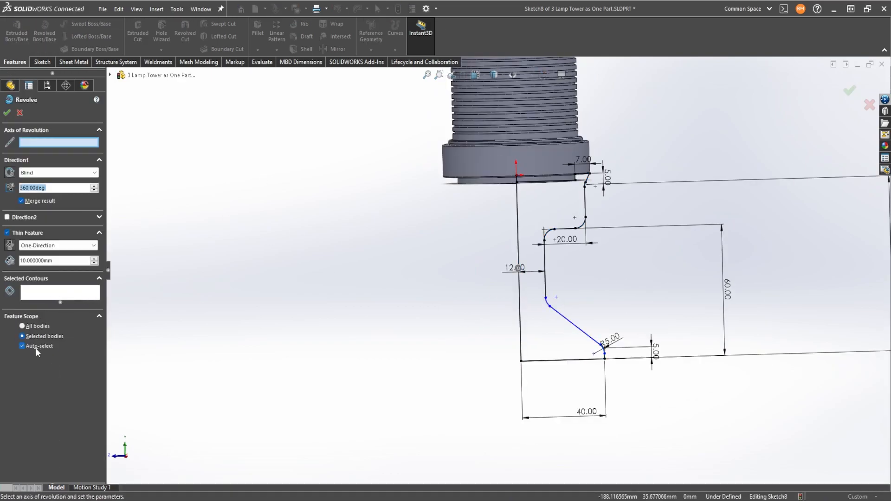
click(565, 319)
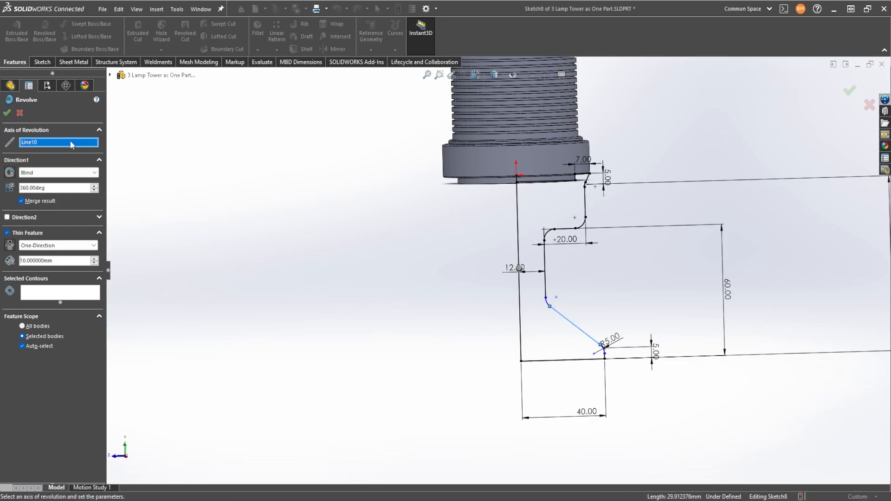
right_click(70, 142)
click(91, 148)
click(519, 302)
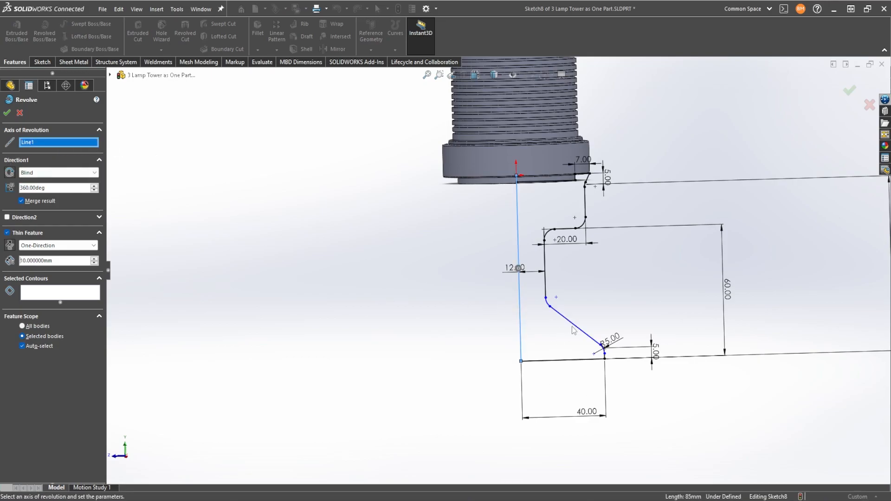
scroll(575, 288, down, 2)
scroll(553, 160, down, 3)
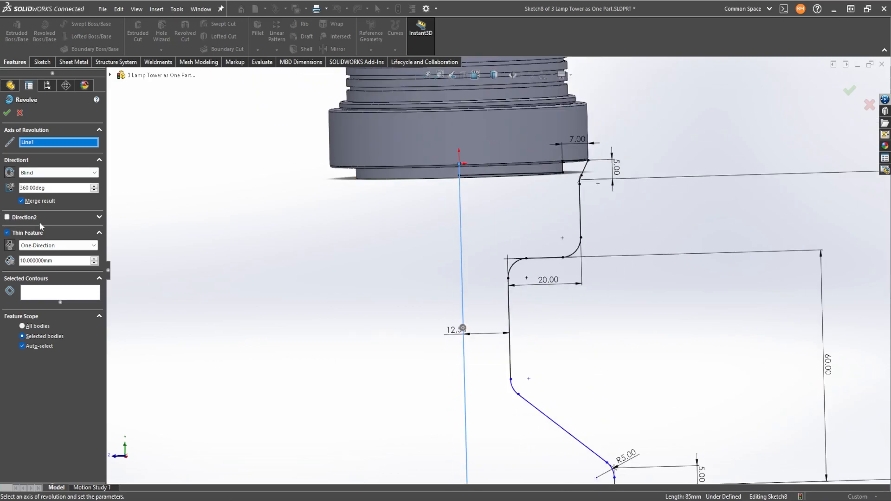
click(53, 293)
click(485, 263)
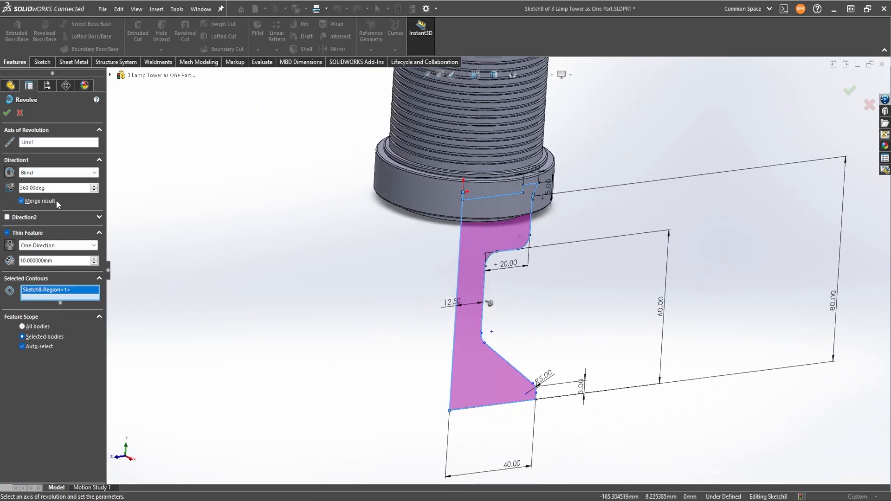
click(22, 200)
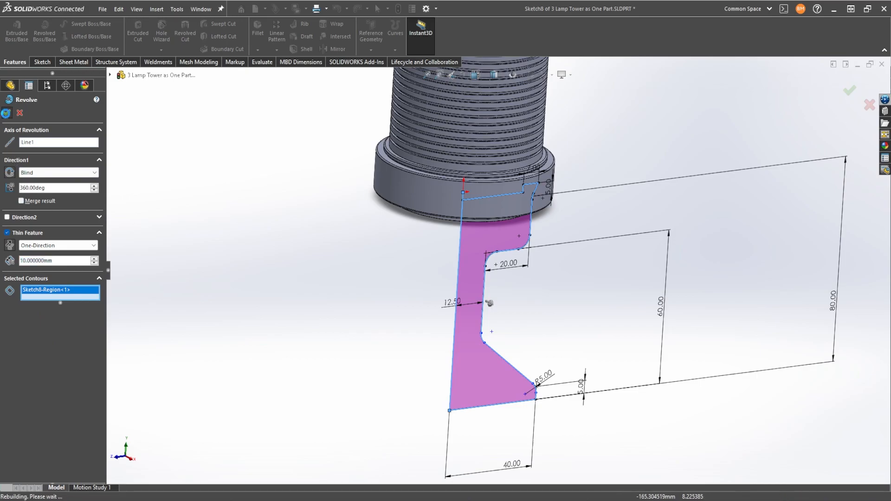
click(6, 112)
click(39, 233)
click(6, 114)
Step: Turn the vertical axis line back into construction geometry
click(457, 315)
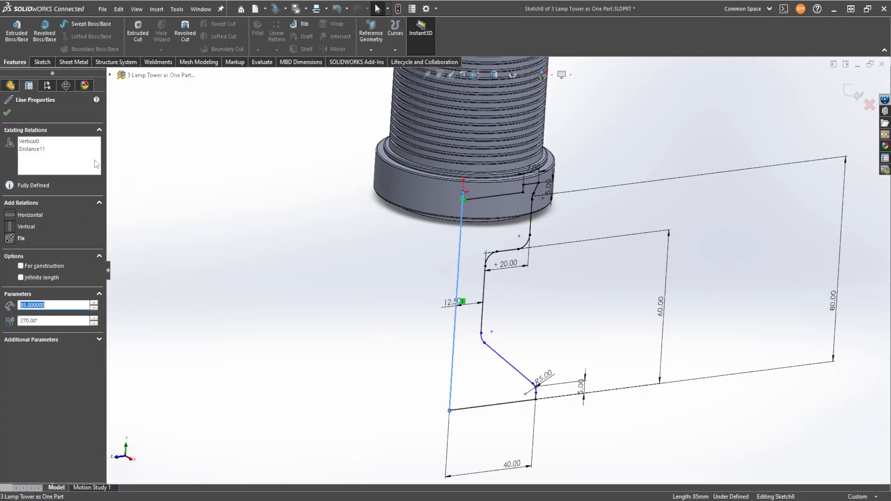
click(68, 265)
click(236, 156)
Step: Revolve the profile 360° about the centerline as a non-thin, unmerged body, letting the open sketch be closed automatically
click(45, 28)
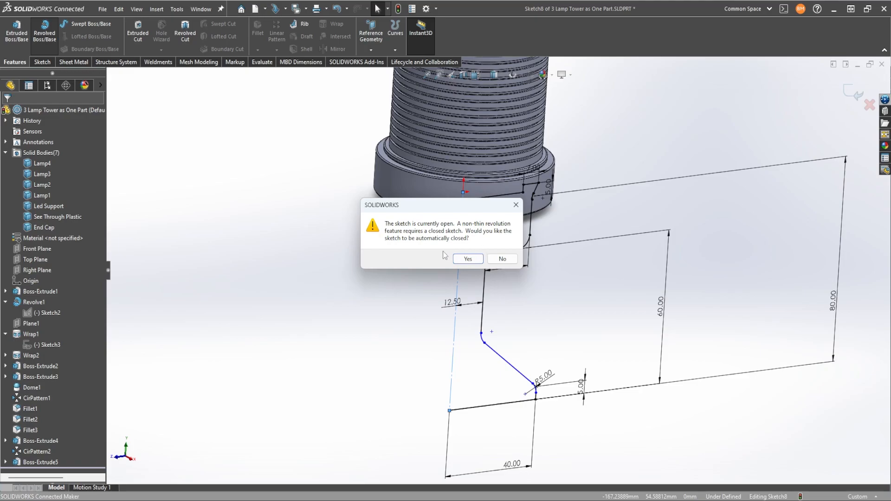
click(502, 258)
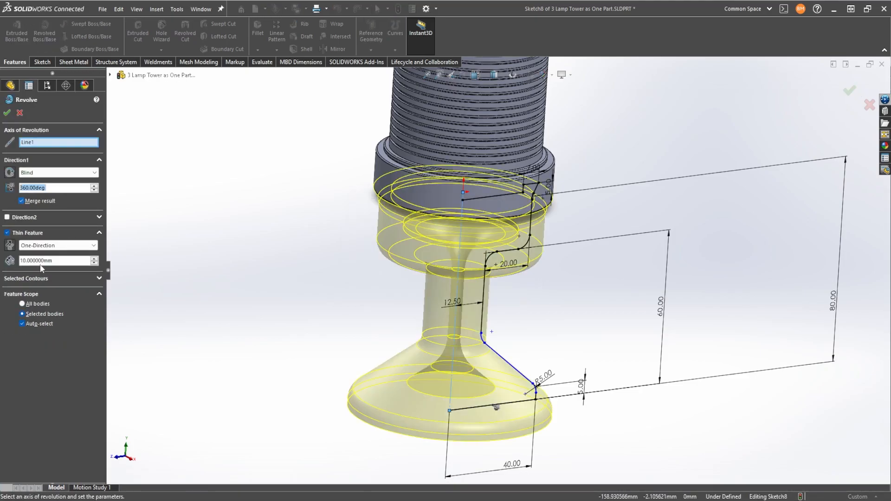
click(33, 232)
click(469, 258)
scroll(390, 286, up, 4)
mouse_move(389, 286)
middle_down()
mouse_move(364, 239)
mouse_move(342, 240)
mouse_move(372, 223)
mouse_move(348, 254)
mouse_move(373, 264)
middle_up()
scroll(372, 263, up, 2)
scroll(484, 295, down, 4)
middle_drag(485, 294, 468, 283)
click(39, 201)
click(7, 113)
Step: Open the revolved base's profile sketch for editing in the Right view
scroll(522, 275, up, 3)
middle_drag(614, 277, 489, 280)
key(space)
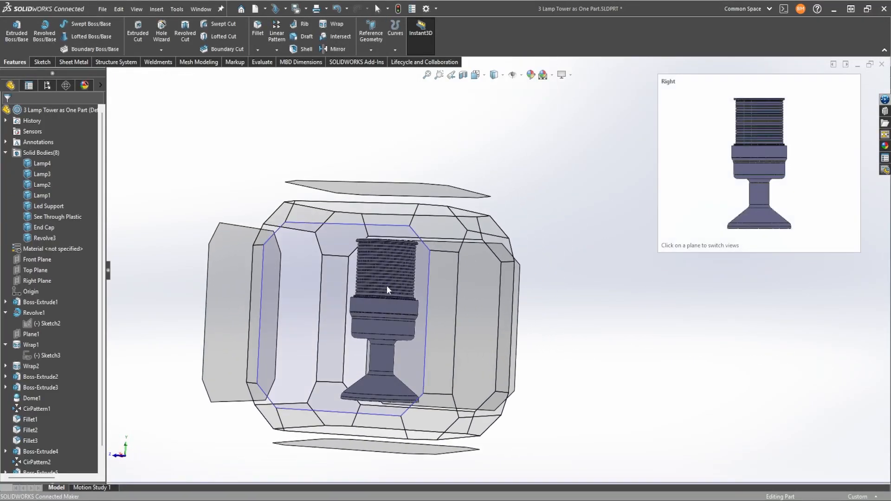
click(386, 285)
click(513, 366)
click(518, 408)
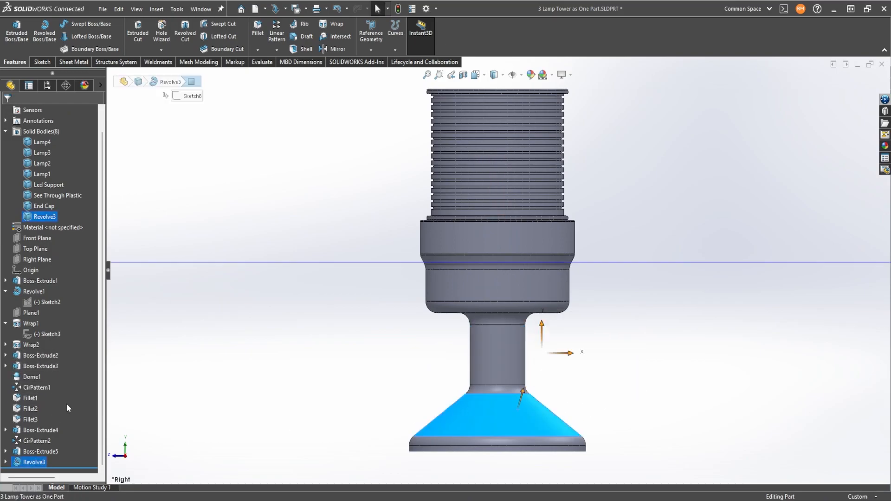
click(6, 462)
click(51, 462)
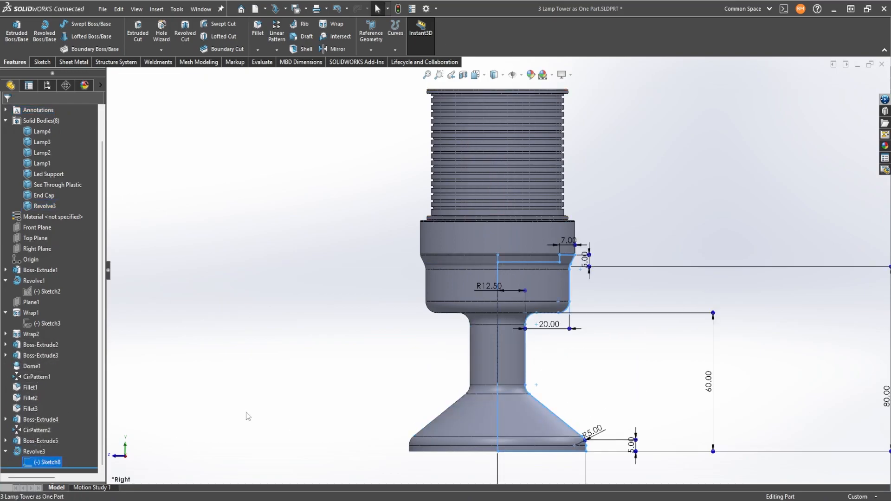
scroll(438, 364, up, 1)
right_click(51, 462)
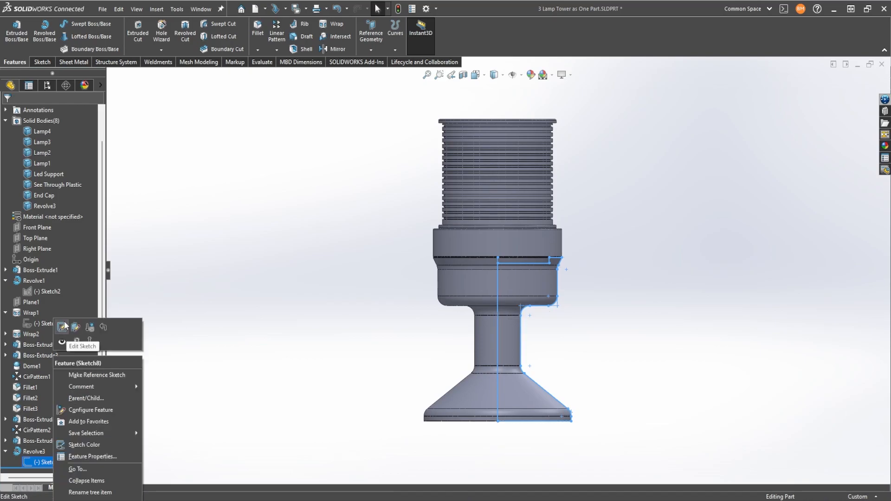
click(66, 325)
Step: Dimension the stem's vertical line as 35 mm and exit the sketch
right_drag(543, 302, 543, 283)
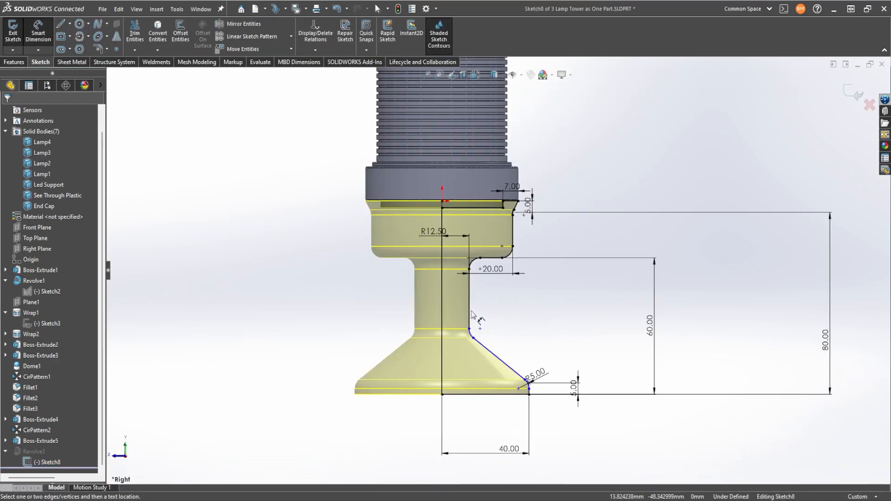
click(469, 311)
click(538, 310)
text(35)
key(Return)
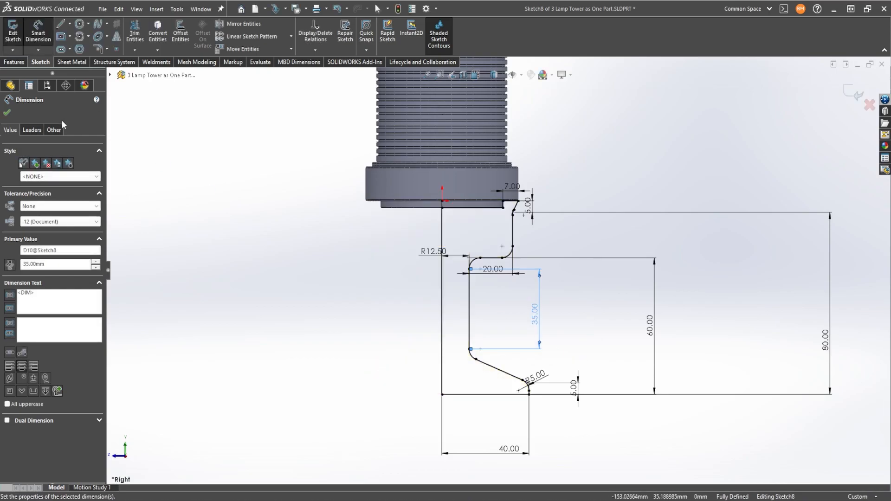
click(7, 112)
click(13, 33)
Step: Create a reference plane offset 15 mm from the base's flat underside, with the offset flipped into the base and the normal flipped
scroll(464, 371, up, 5)
mouse_move(525, 276)
middle_down()
mouse_move(533, 318)
mouse_move(499, 284)
mouse_move(456, 343)
mouse_move(441, 294)
mouse_move(427, 377)
middle_up()
scroll(485, 283, down, 3)
scroll(442, 294, up, 1)
scroll(441, 294, down, 3)
click(427, 377)
scroll(371, 316, up, 2)
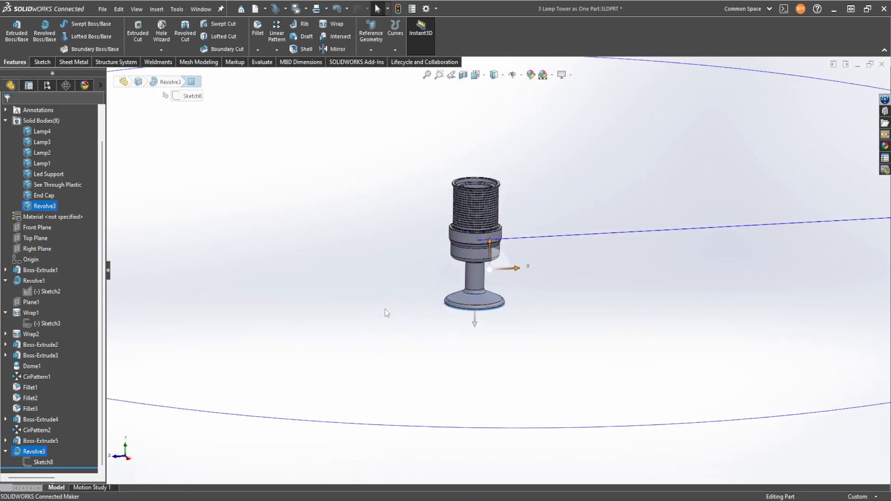
scroll(469, 299, down, 3)
click(371, 33)
click(381, 62)
scroll(425, 274, down, 2)
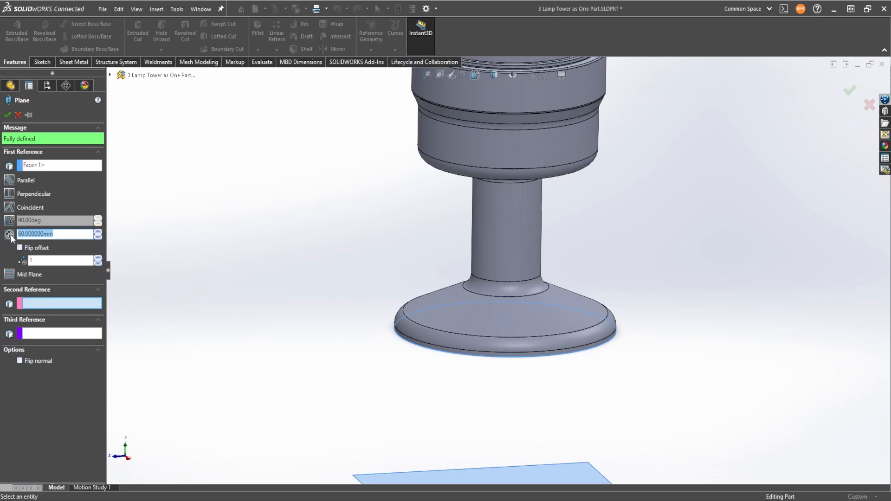
click(20, 248)
click(98, 237)
click(98, 237)
click(98, 236)
click(97, 237)
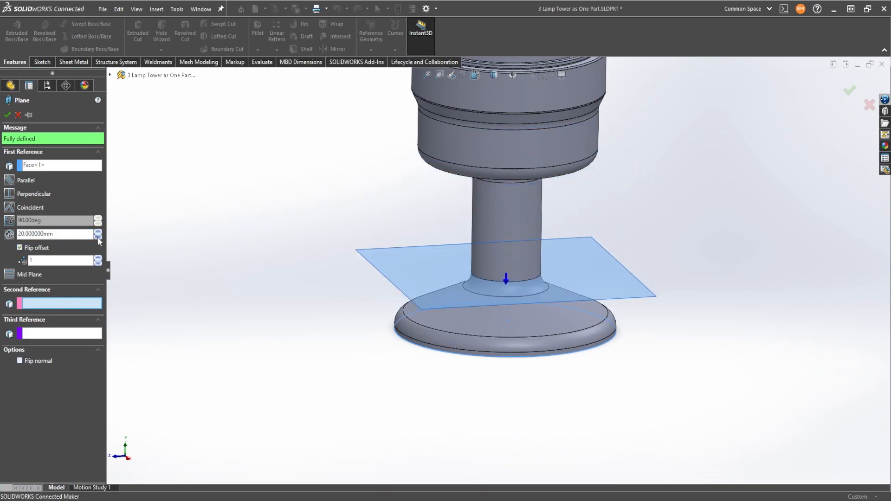
click(98, 237)
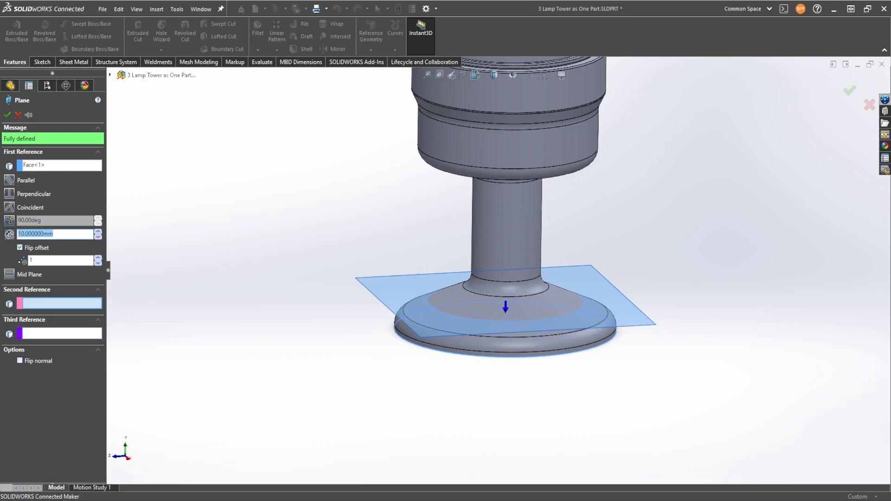
key(Return)
middle_drag(423, 331, 182, 202)
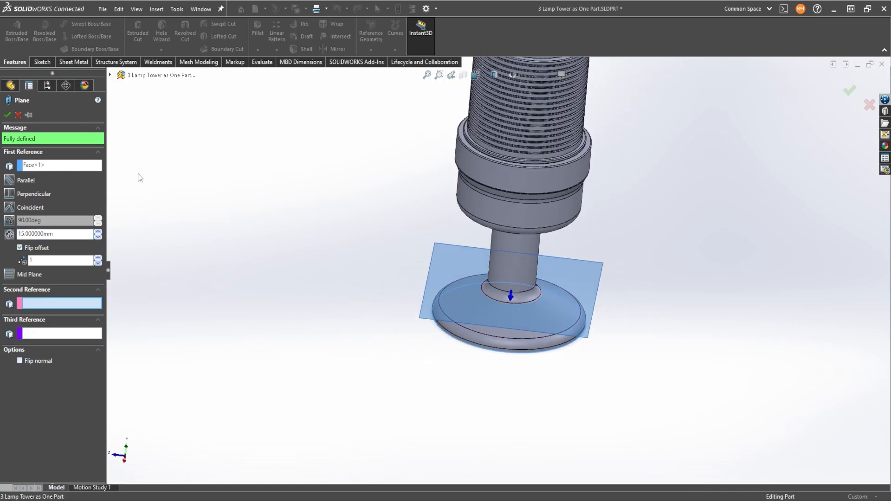
click(39, 362)
click(7, 115)
Step: View the new plane face-on and set up a Hole Wizard countersink for an M3 ANSI Metric flat head screw
right_click(304, 224)
click(358, 209)
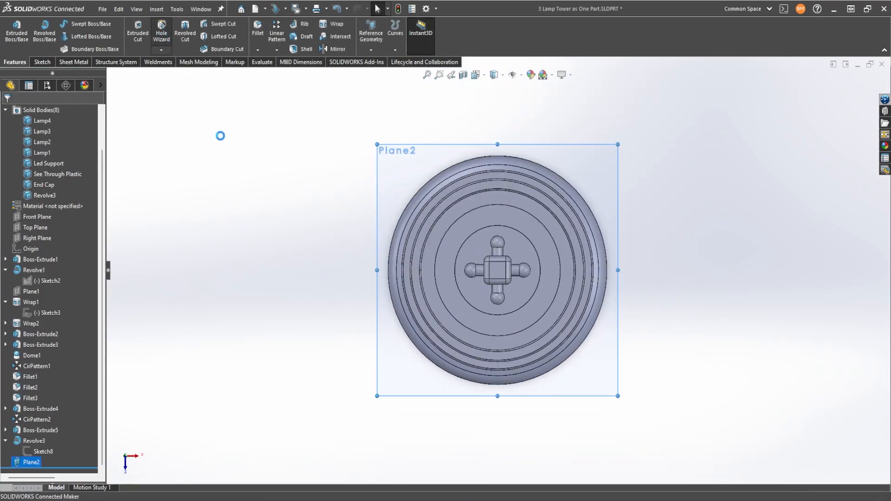
click(40, 212)
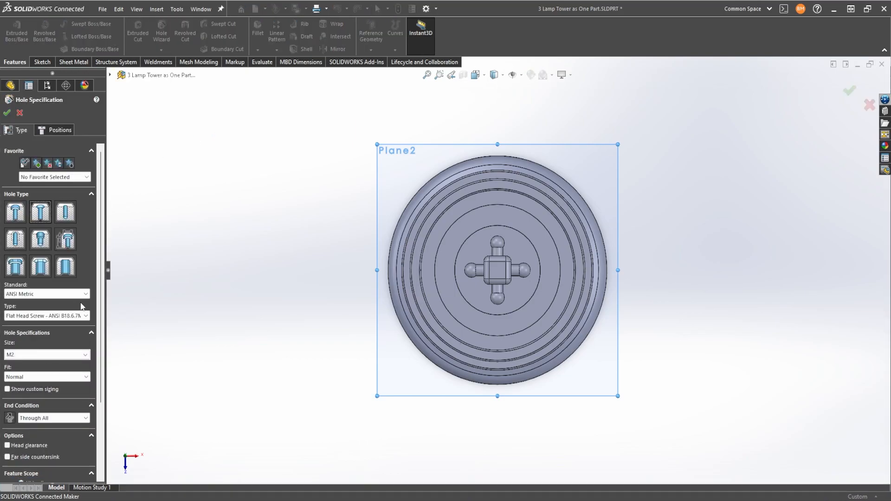
click(50, 356)
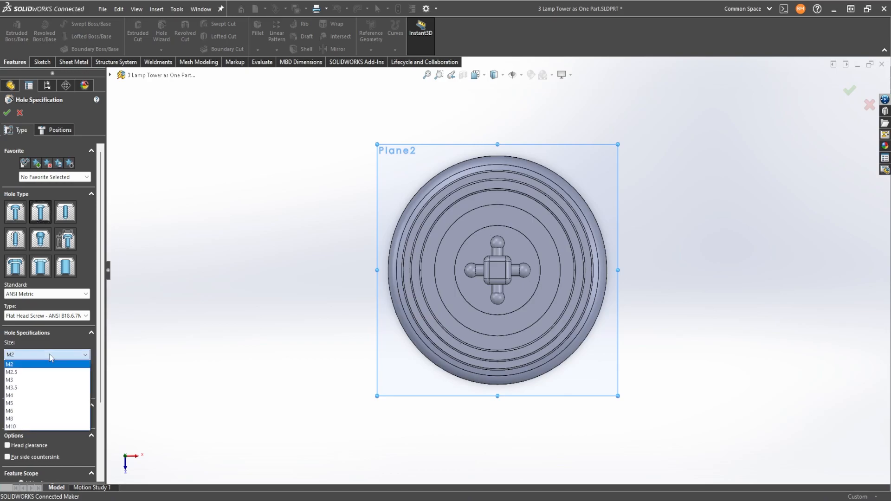
click(38, 380)
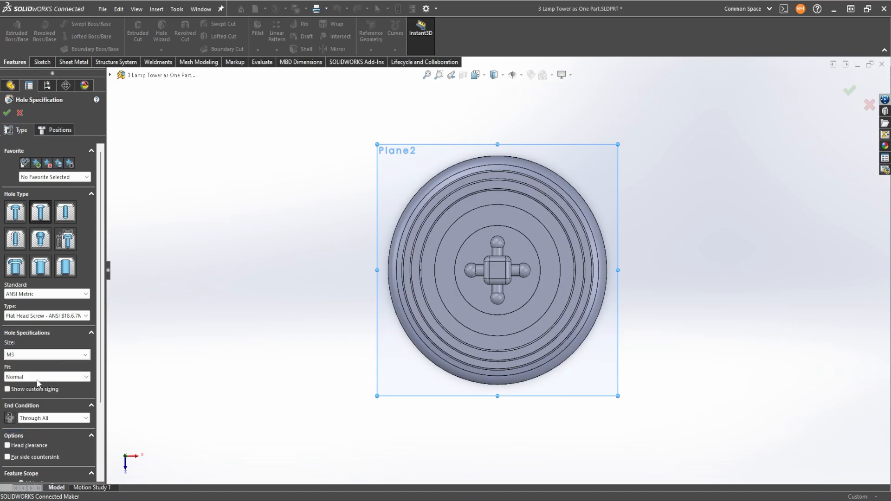
click(70, 316)
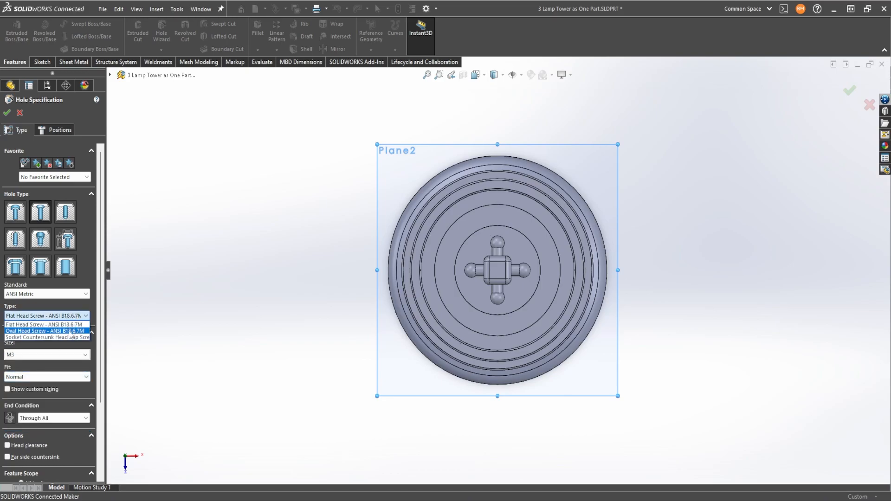
click(55, 324)
click(54, 130)
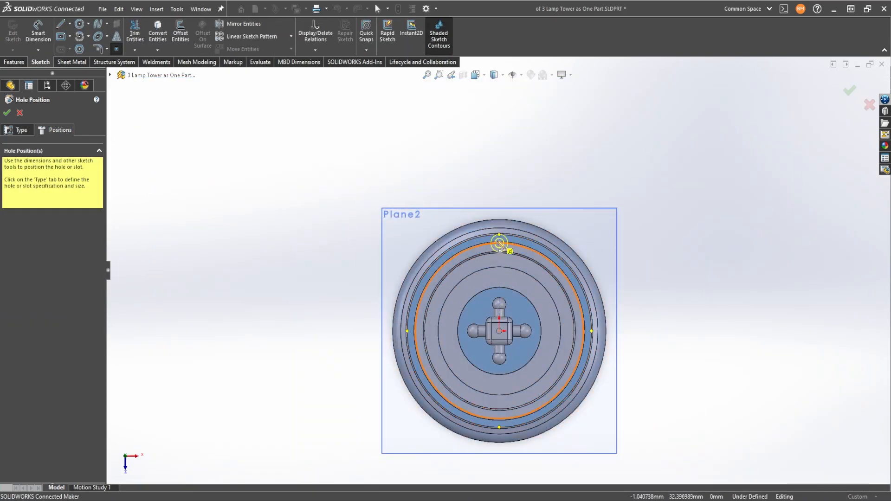
click(500, 235)
middle_drag(483, 254, 519, 260)
scroll(443, 241, down, 2)
mouse_move(443, 241)
middle_down()
mouse_move(441, 263)
mouse_move(498, 324)
middle_up()
scroll(450, 274, down, 3)
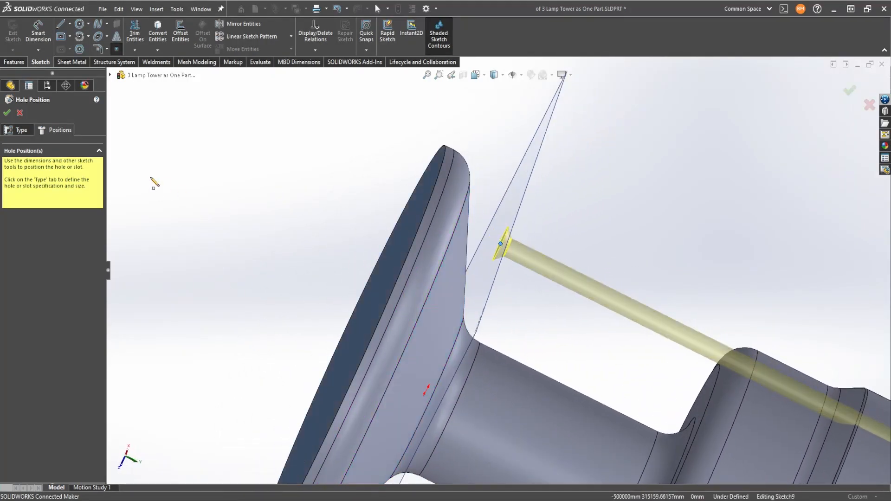
right_click(365, 171)
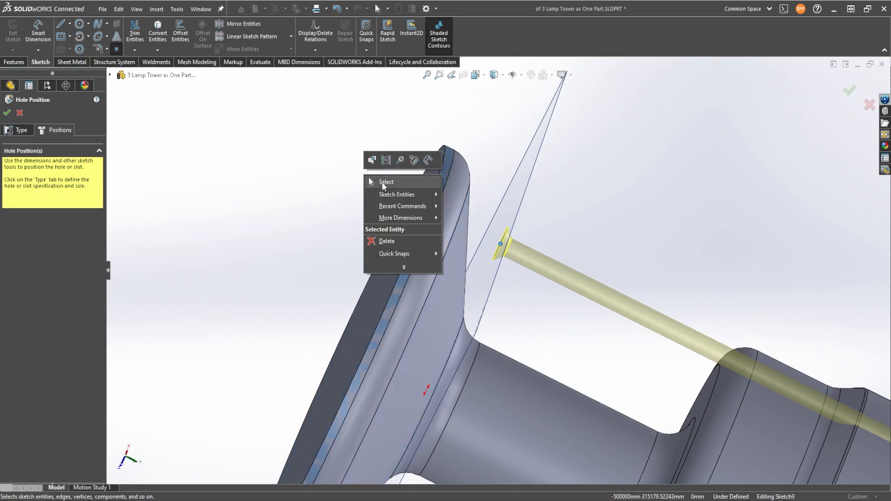
click(377, 177)
click(503, 249)
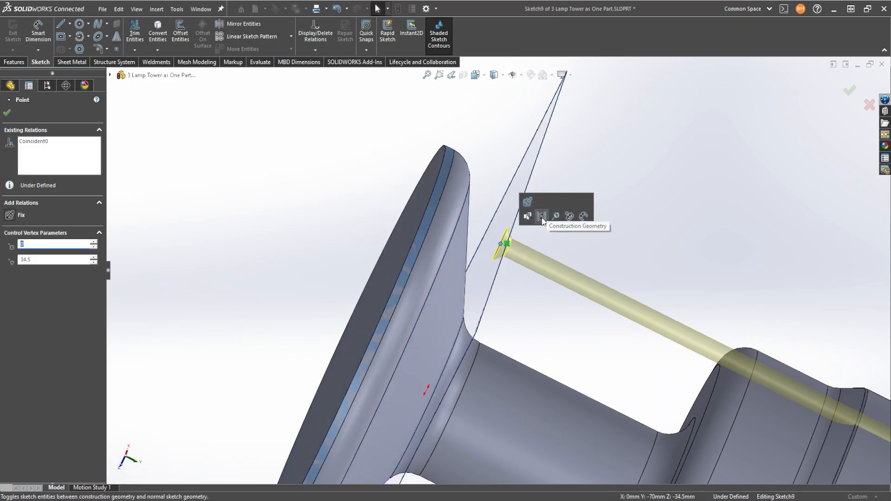
click(559, 212)
click(16, 131)
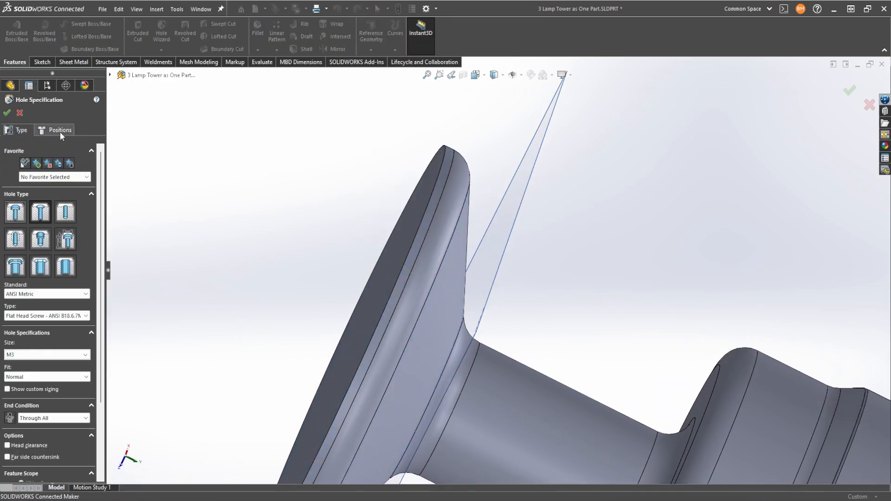
click(58, 130)
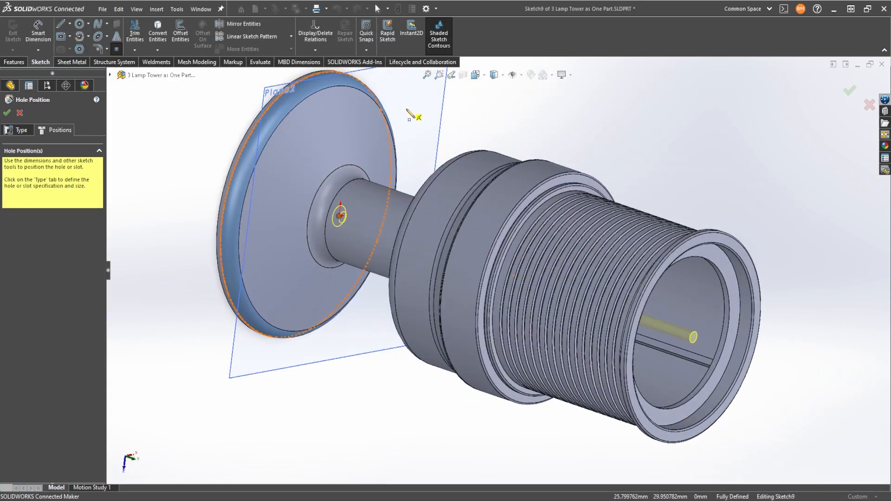
scroll(413, 114, up, 2)
middle_drag(455, 169, 479, 192)
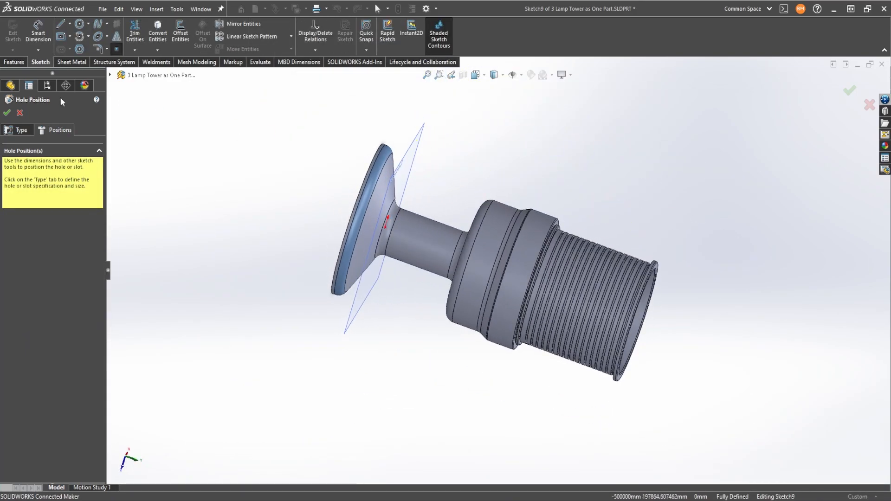
click(19, 113)
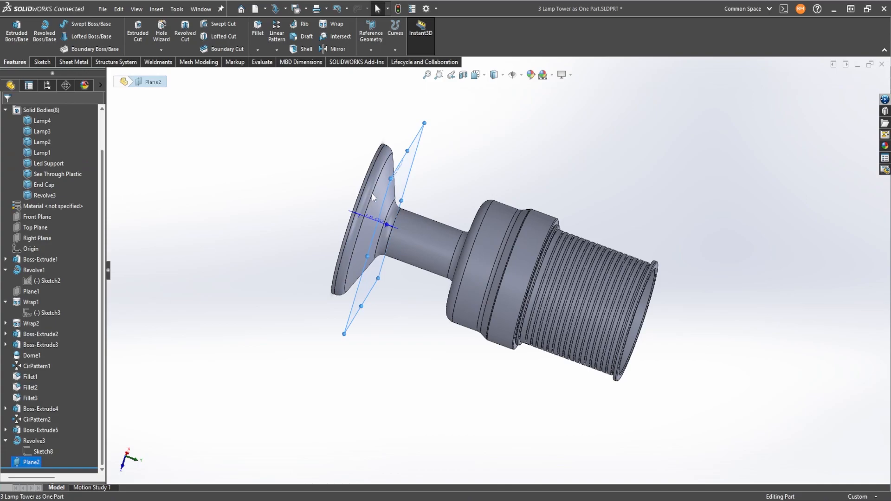
right_click(31, 462)
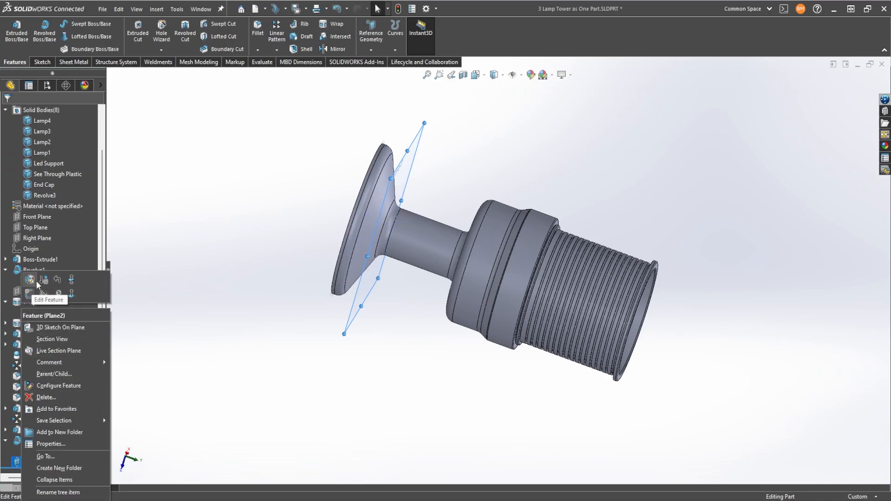
click(42, 63)
click(13, 27)
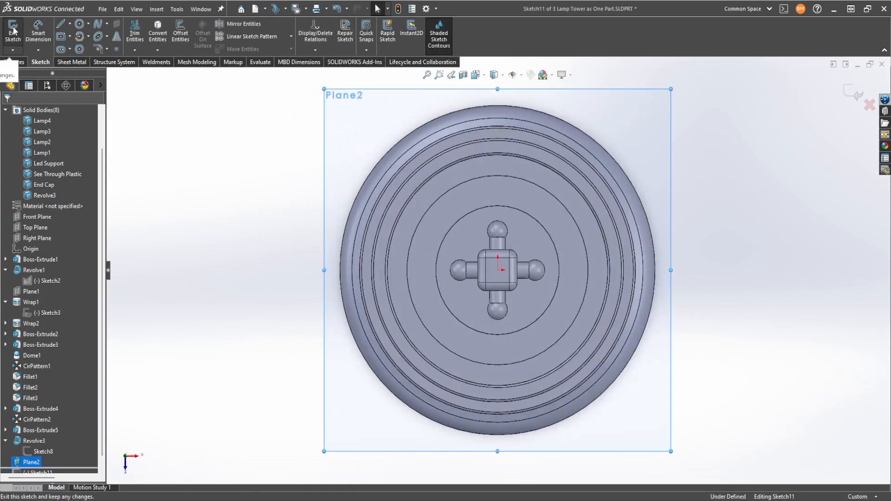
click(11, 41)
Step: Hide every solid body except the revolved base and save the part to this PC
click(418, 211)
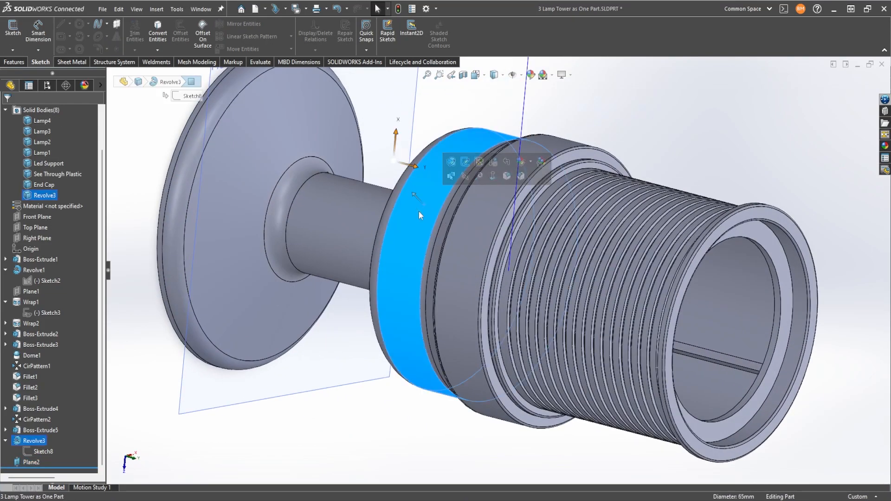
click(475, 234)
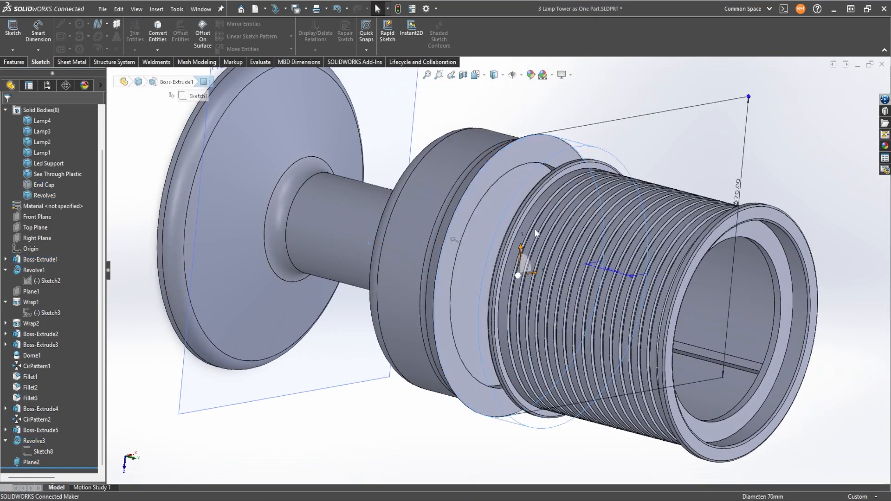
click(530, 218)
click(572, 189)
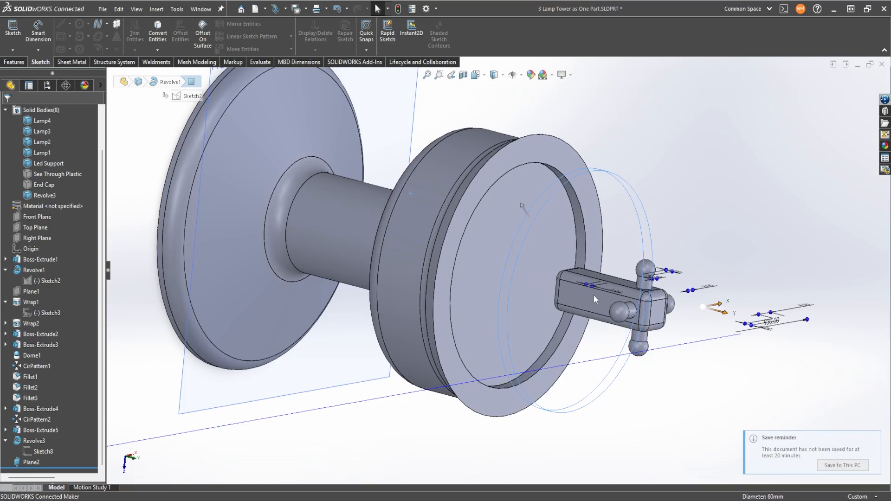
scroll(595, 295, up, 2)
click(643, 243)
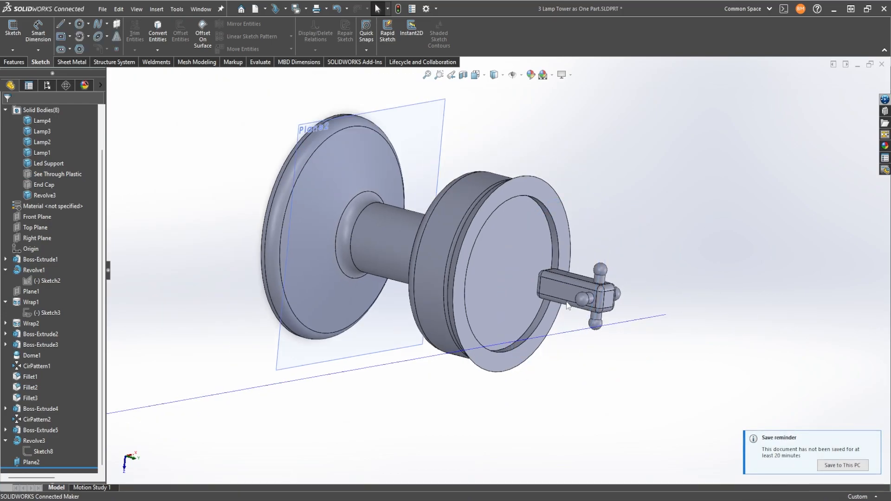
key(Tab)
key(Tab)
key(Tab)
key(Tab)
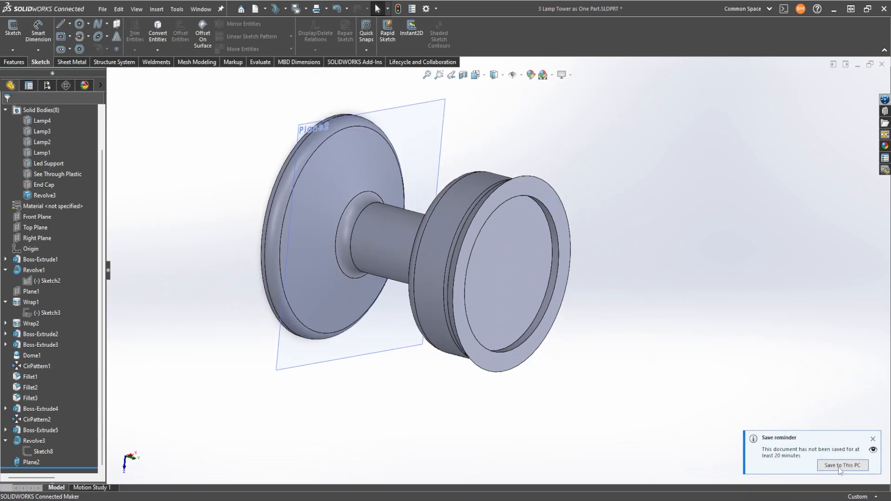
click(839, 467)
Step: View the base's offset plane face-on and start a Hole Wizard countersink for an M3 flat head screw on it
middle_drag(454, 273, 459, 135)
right_click(477, 126)
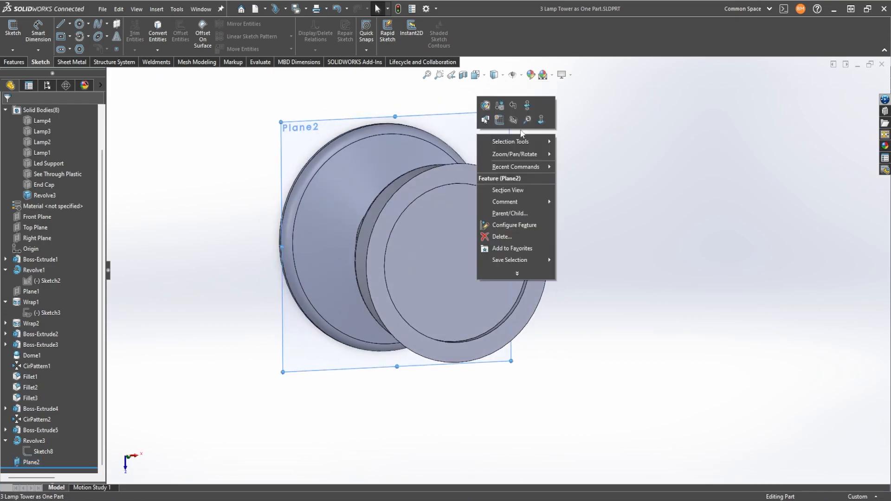
click(537, 117)
click(14, 62)
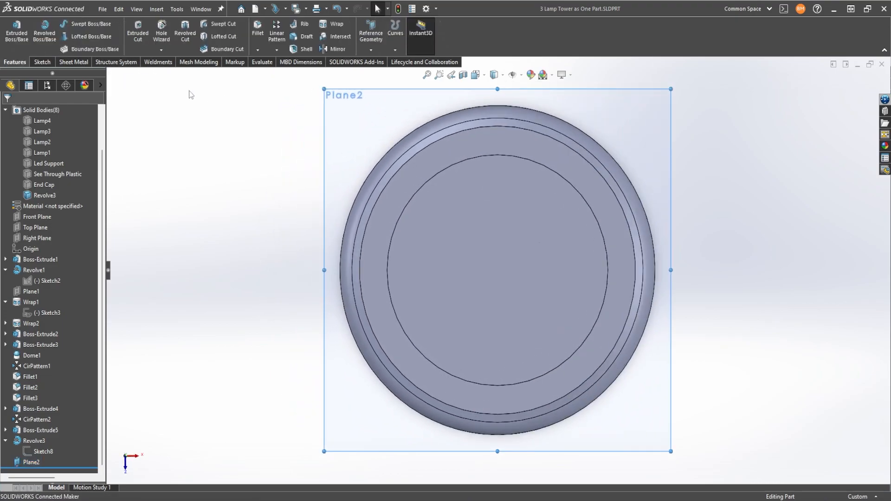
click(161, 33)
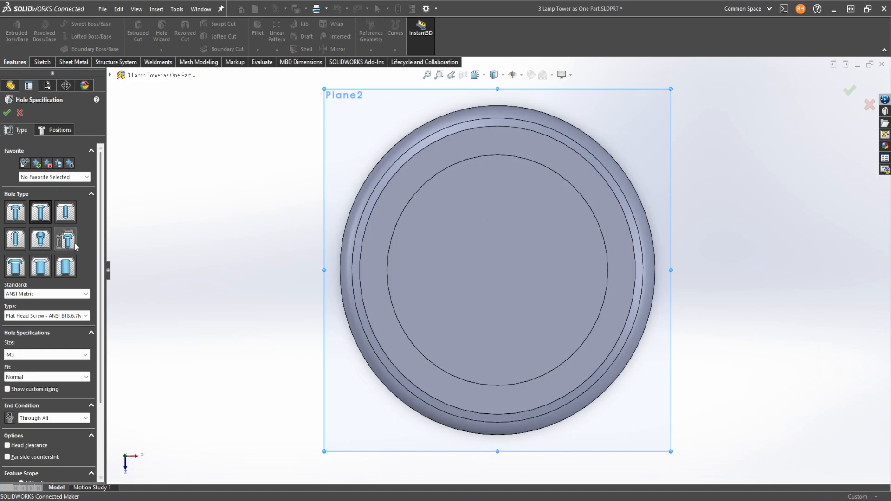
click(44, 212)
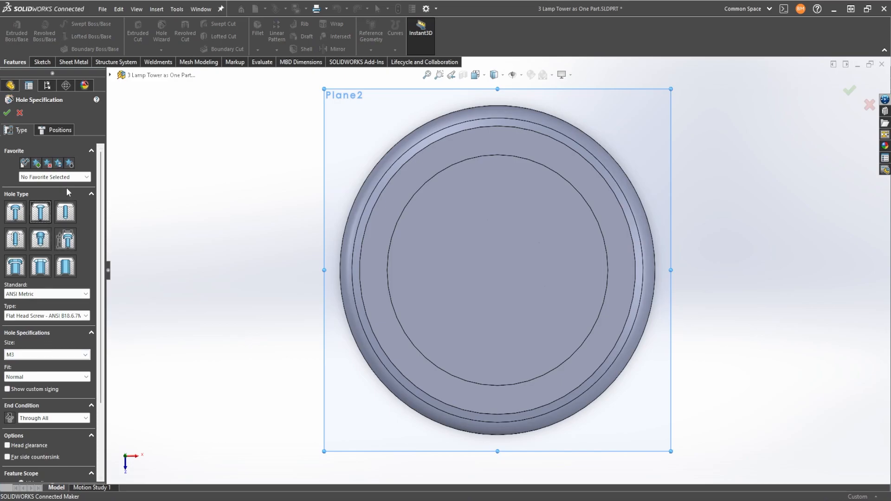
Step: Try the Blind end condition for the countersunk hole and return it to Through All
click(59, 418)
click(51, 425)
click(65, 430)
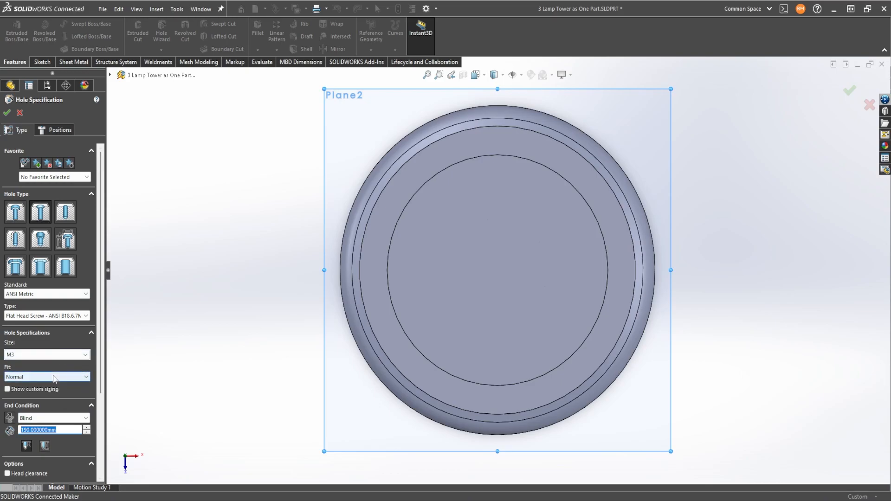
click(54, 419)
click(54, 433)
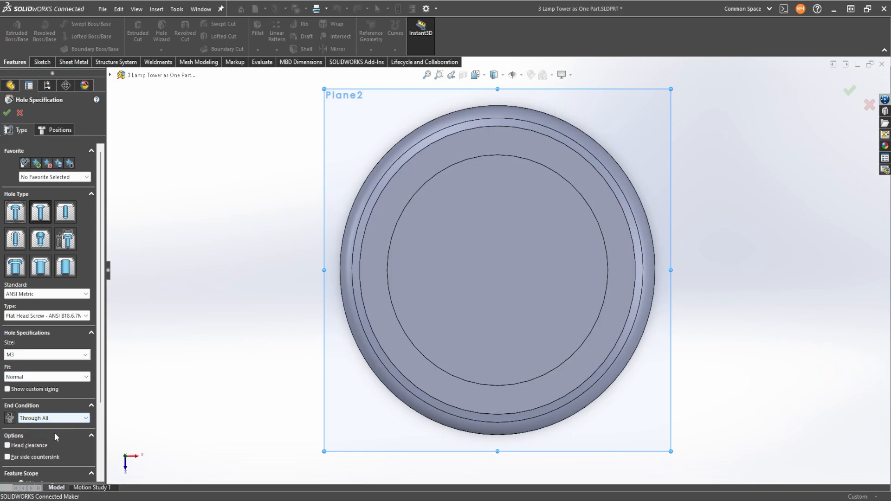
Step: Try a position for the Through All countersunk hole on the offset plane, inspect its direction, and delete the point
click(42, 131)
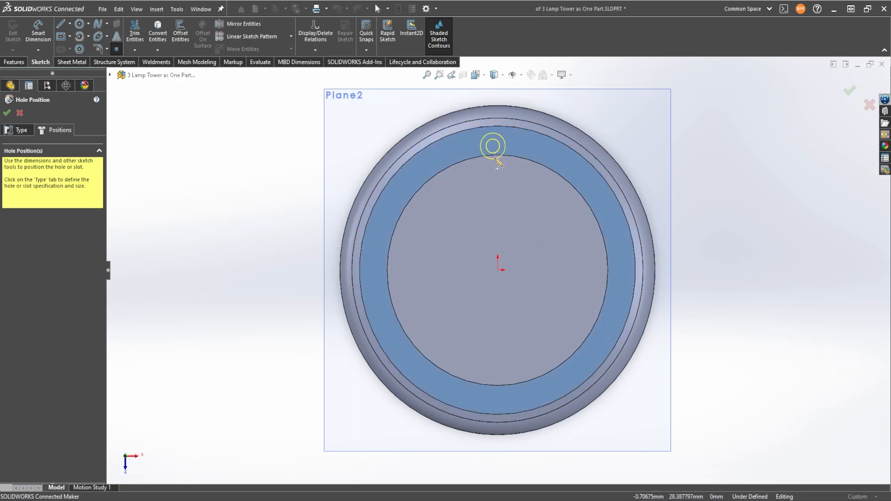
mouse_move(604, 131)
middle_down()
mouse_move(594, 148)
mouse_move(561, 143)
mouse_move(522, 199)
middle_up()
right_click(520, 193)
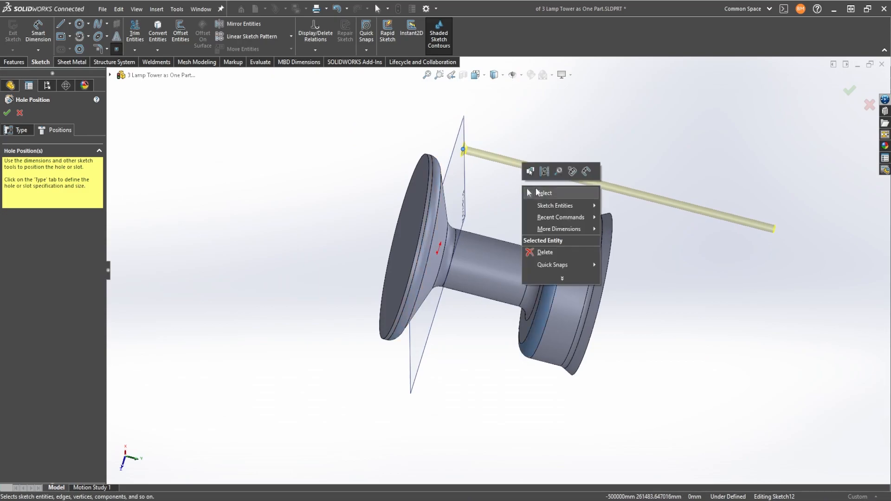
click(536, 190)
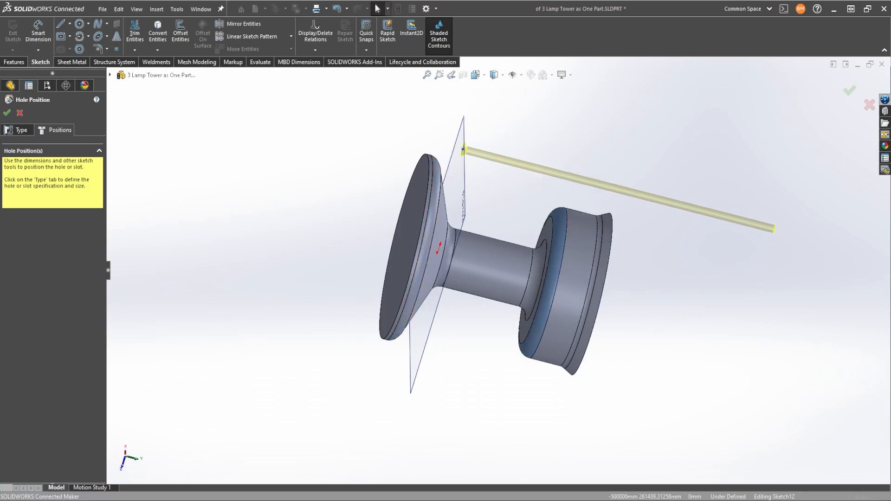
middle_drag(512, 292, 492, 273)
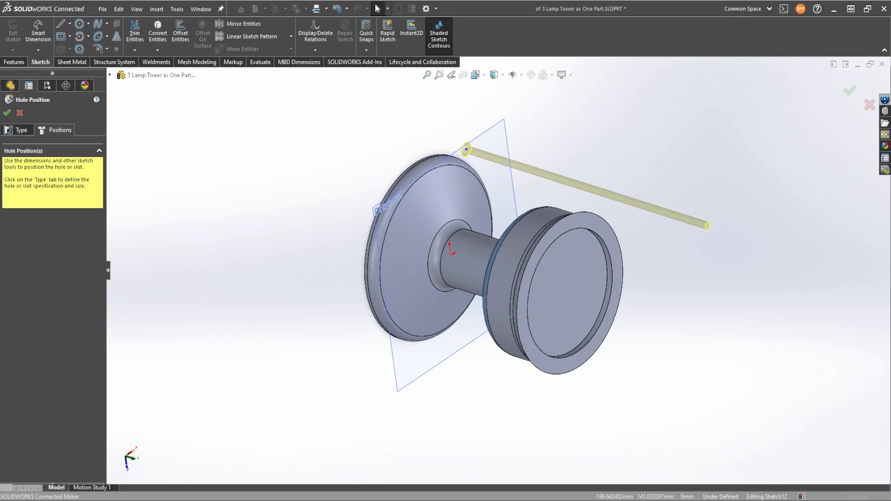
middle_drag(552, 296, 533, 265)
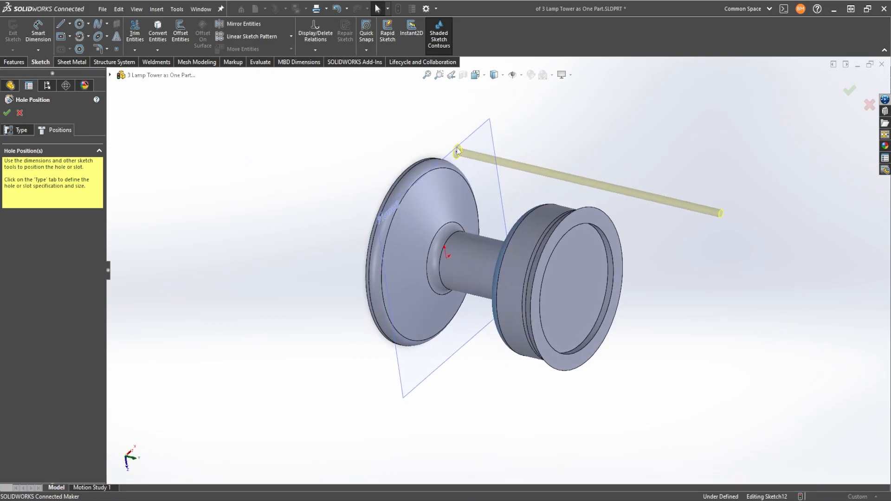
scroll(455, 154, down, 3)
click(462, 180)
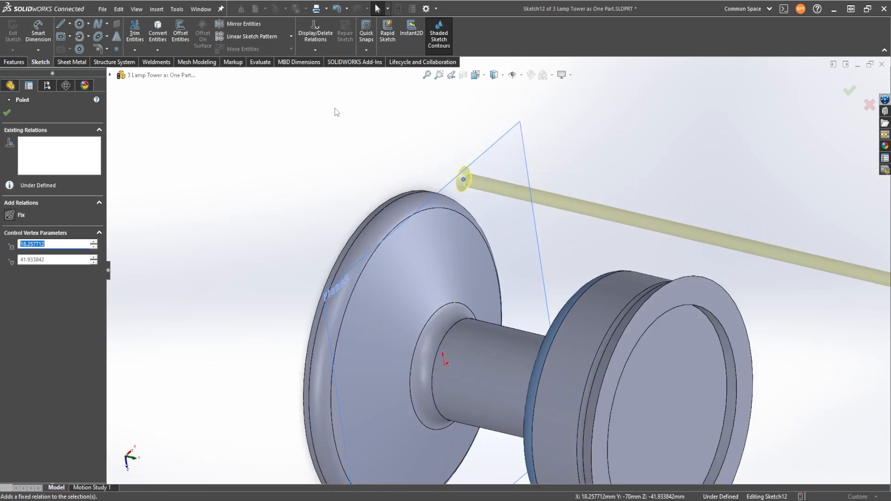
key(Delete)
middle_drag(339, 183, 464, 232)
click(21, 130)
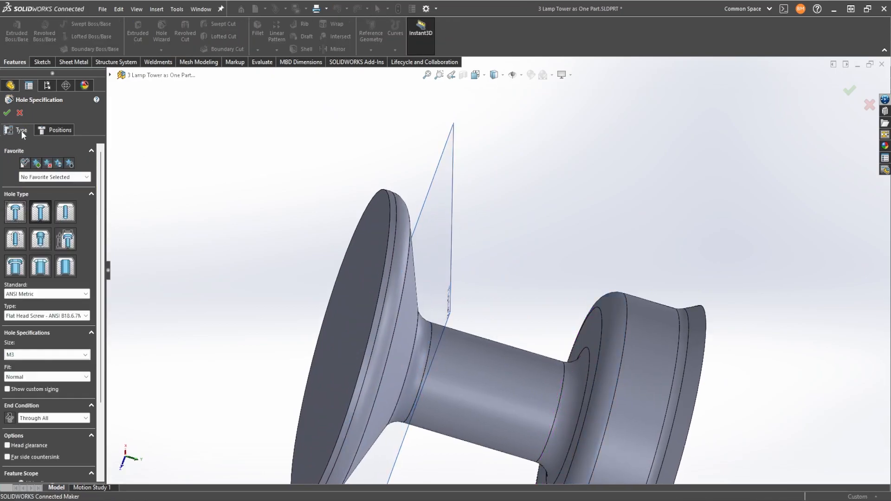
Step: Place the countersunk hole's position point on the offset plane, vertically in line with the base's centre
click(55, 130)
click(497, 142)
right_click(207, 144)
click(223, 152)
Step: Set the countersunk hole's end condition to Up To Surface, ending at the base's flat underside face
click(21, 130)
scroll(82, 266, down, 3)
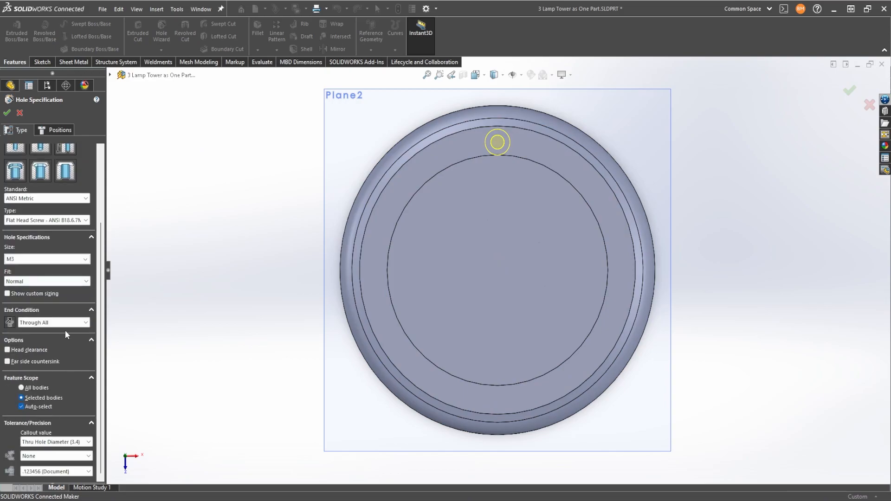
click(63, 322)
click(67, 356)
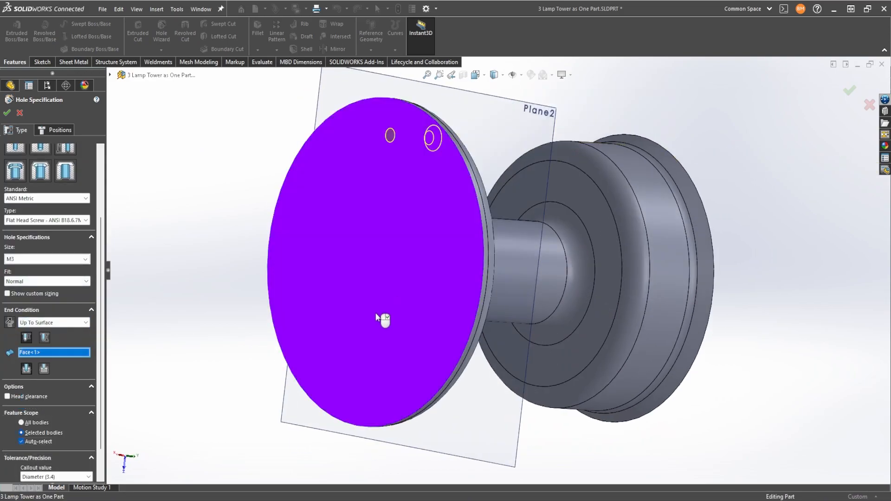
click(383, 319)
scroll(382, 158, down, 5)
mouse_move(374, 161)
middle_down()
mouse_move(391, 175)
mouse_move(356, 201)
mouse_move(374, 129)
mouse_move(385, 147)
middle_up()
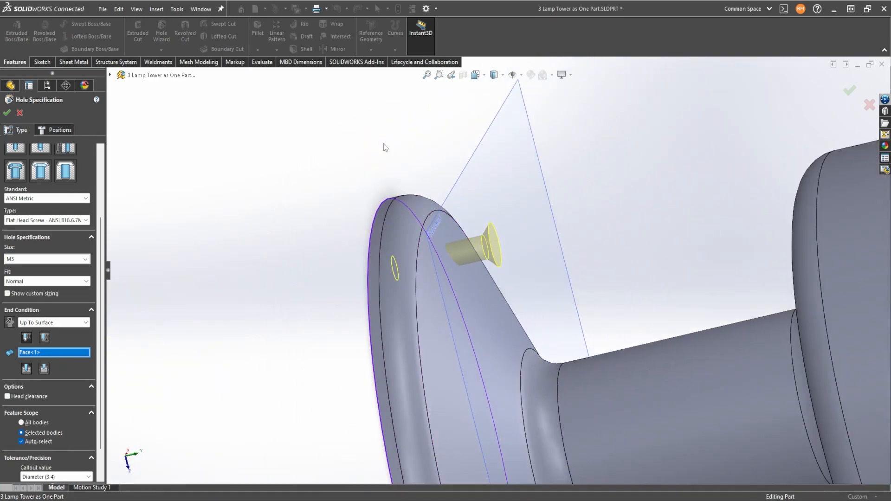
Step: Dimension the hole point vertically from the origin and set the distance to 30 mm
click(58, 130)
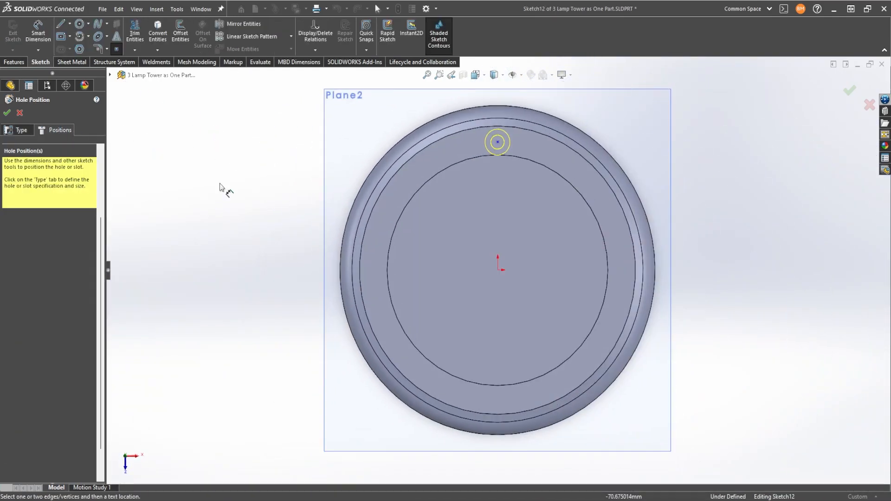
click(498, 143)
click(499, 269)
click(757, 252)
text(40)
key(Return)
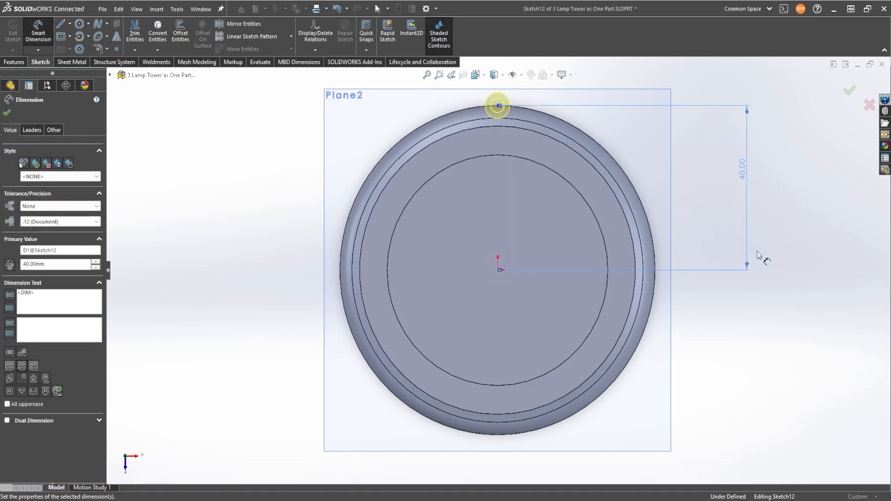
double_click(747, 181)
text(30)
key(Return)
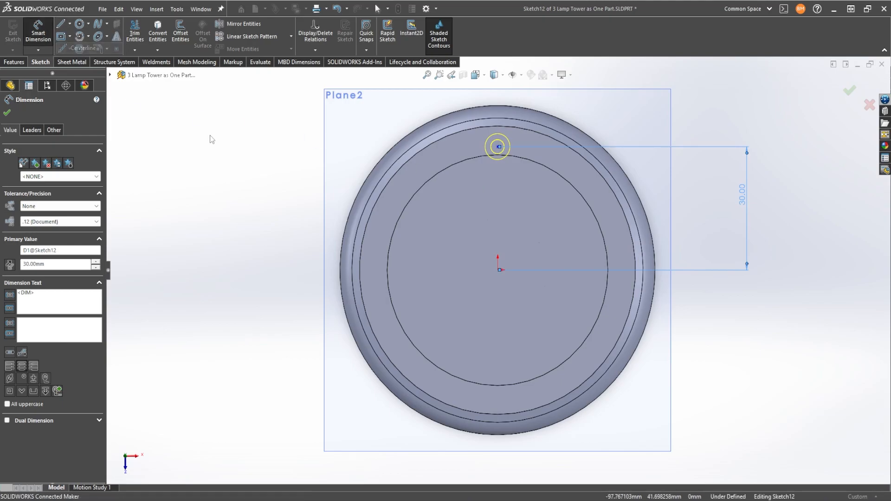
Step: Draw a vertical centerline from the origin to the hole point and complete the countersunk hole
click(61, 24)
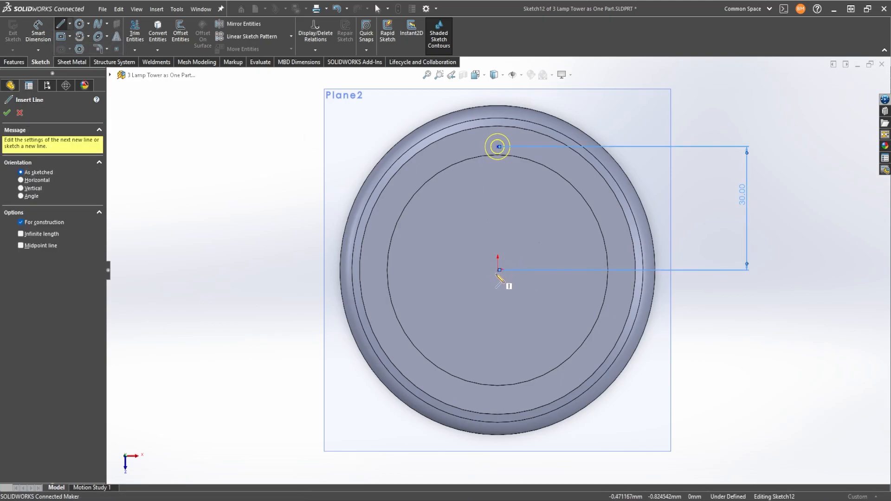
click(498, 270)
click(497, 147)
right_click(570, 177)
click(592, 186)
scroll(507, 192, down, 1)
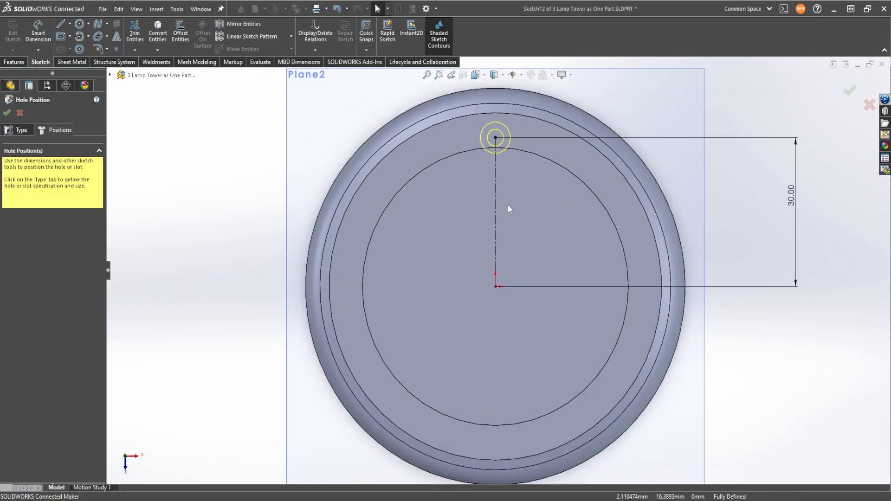
middle_drag(506, 206, 610, 221)
click(6, 113)
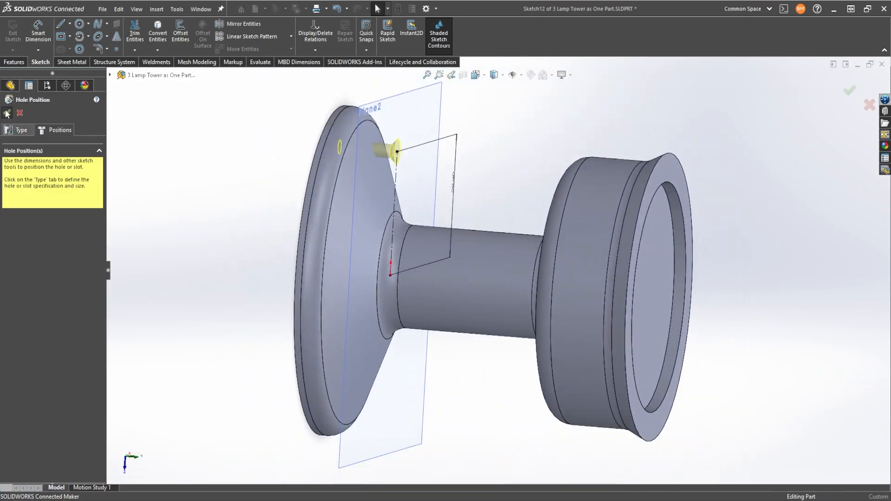
Step: View the base's offset plane face-on and set up a Hole Wizard ANSI Metric dowel hole of size Ø5.0
middle_drag(362, 171, 392, 284)
scroll(424, 244, up, 3)
scroll(499, 233, down, 4)
scroll(392, 285, up, 2)
scroll(49, 444, down, 1)
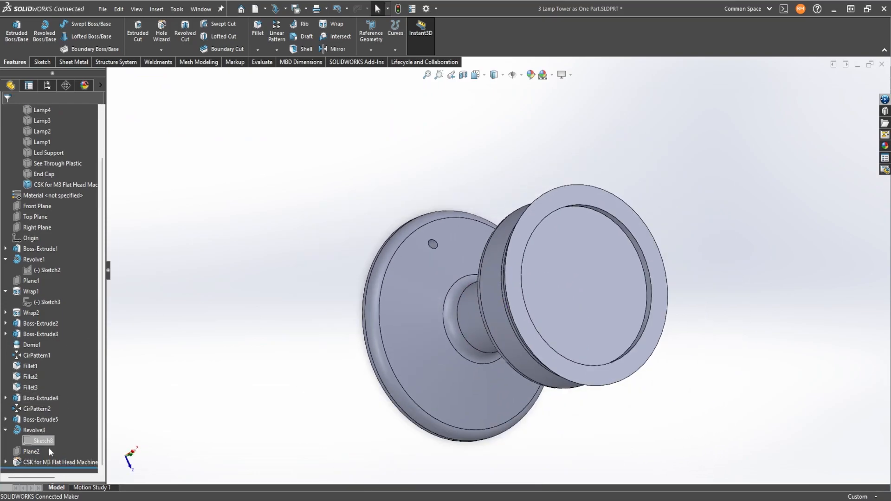
click(33, 451)
key(space)
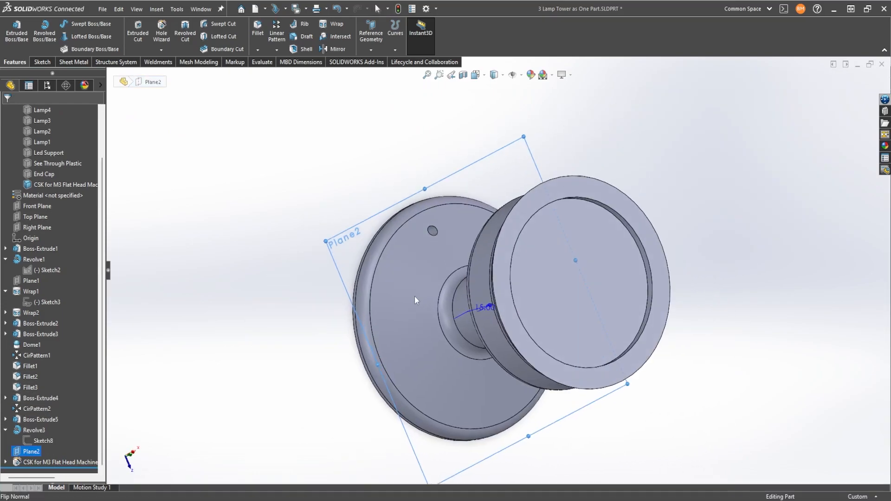
click(161, 27)
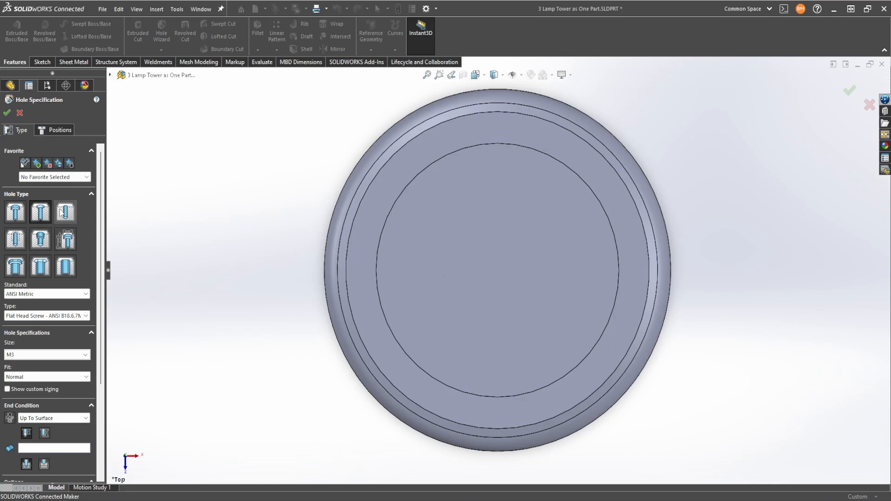
click(69, 218)
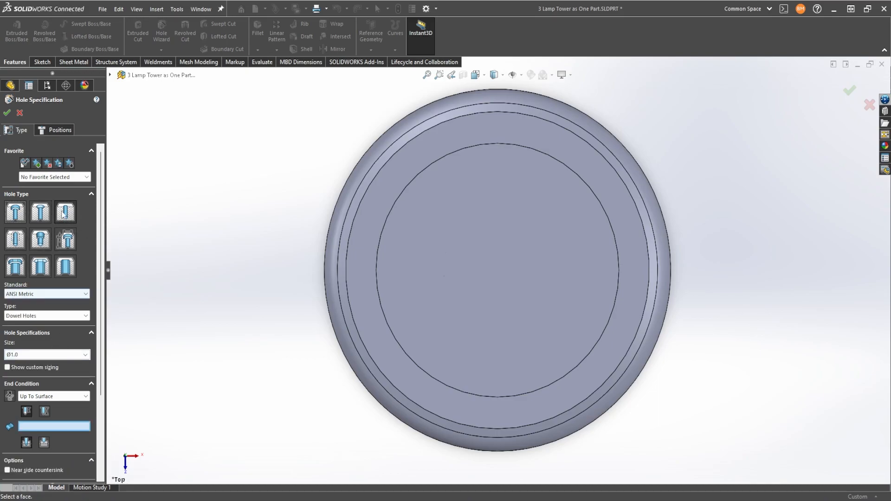
click(42, 354)
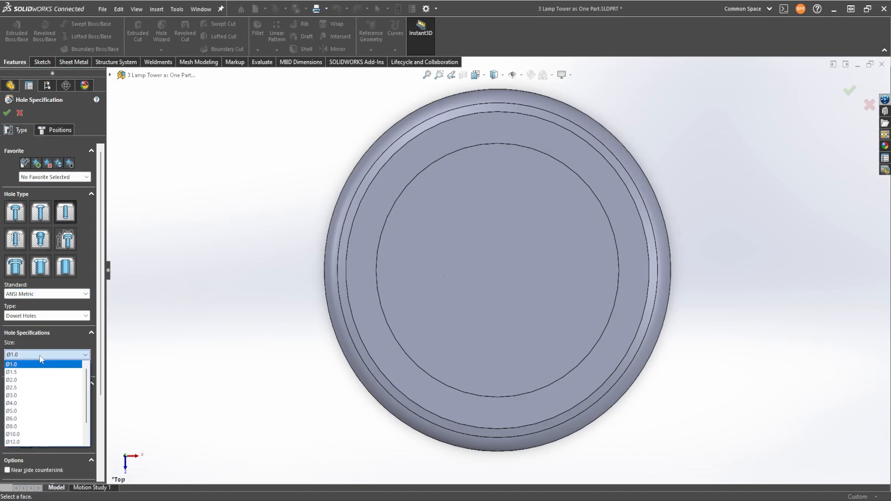
click(38, 411)
Step: Position the Ø5.0 dowel hole on Plane2 at the centre of the existing countersunk hole
click(61, 131)
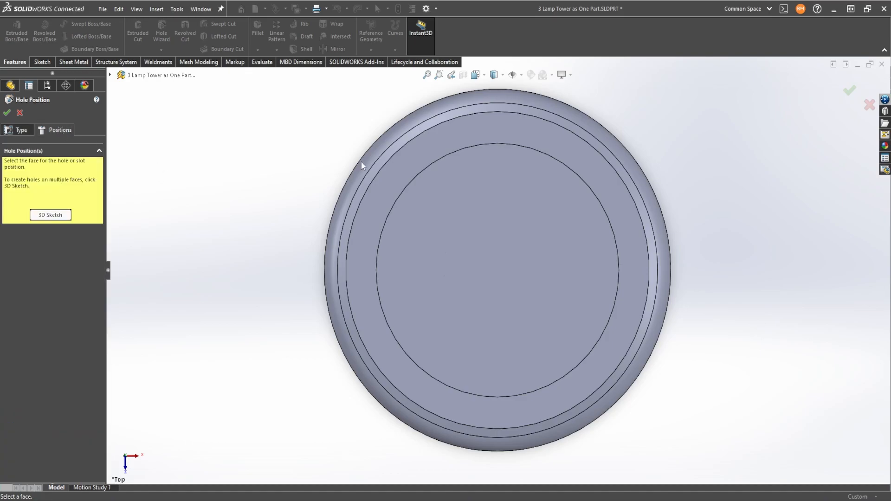
middle_drag(325, 165, 467, 157)
click(110, 75)
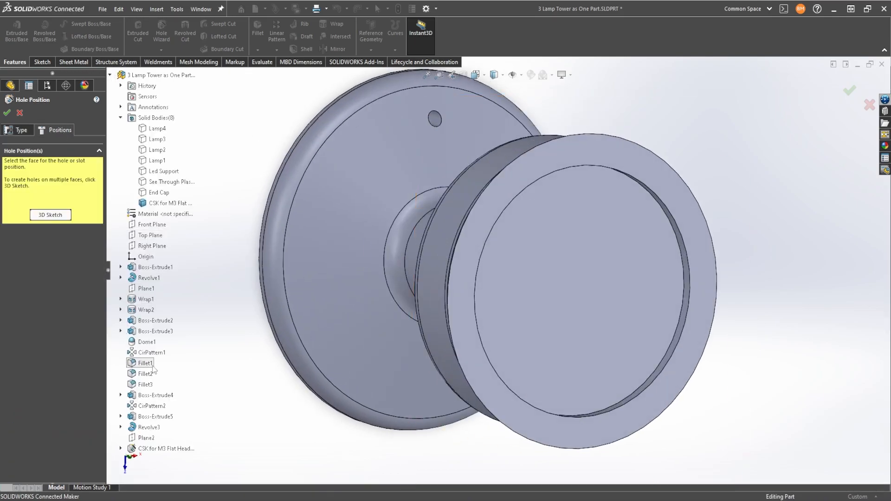
click(146, 438)
mouse_move(474, 119)
middle_down()
mouse_move(496, 179)
mouse_move(478, 105)
middle_up()
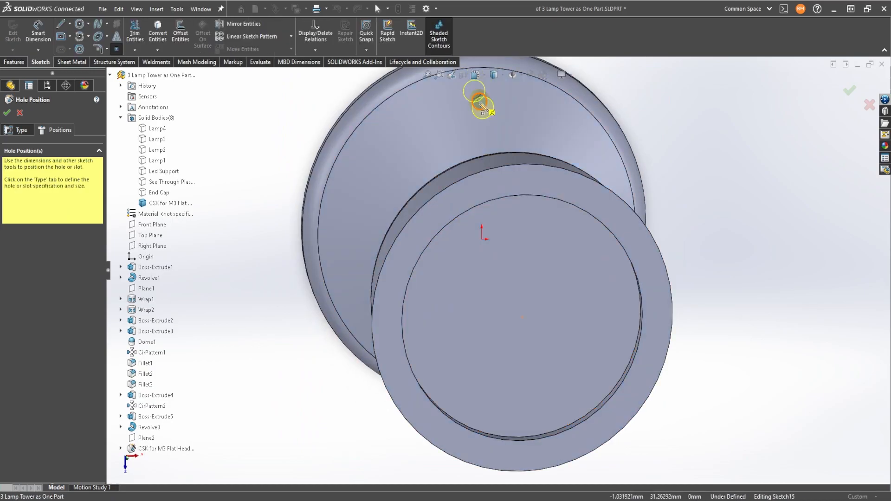
scroll(479, 158, down, 6)
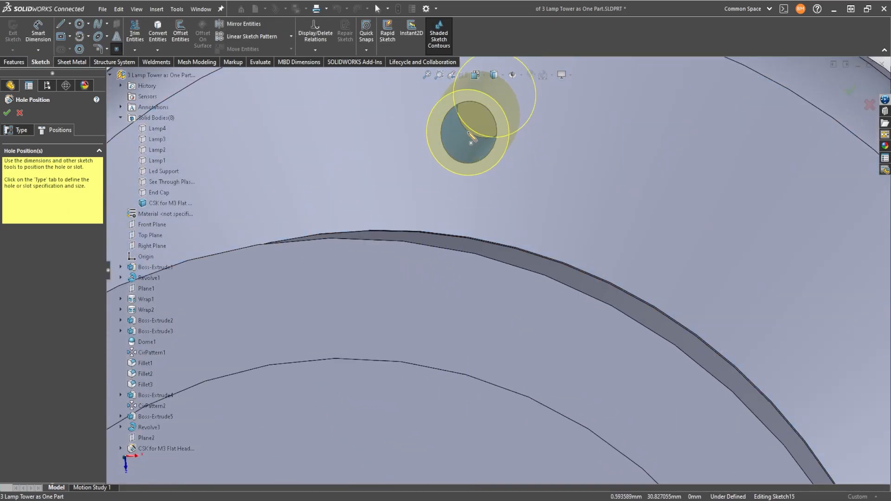
mouse_move(471, 140)
middle_down()
mouse_move(483, 133)
mouse_move(441, 153)
mouse_move(456, 167)
mouse_move(351, 195)
middle_up()
scroll(480, 126, up, 2)
click(427, 176)
scroll(463, 182, up, 2)
scroll(351, 195, down, 2)
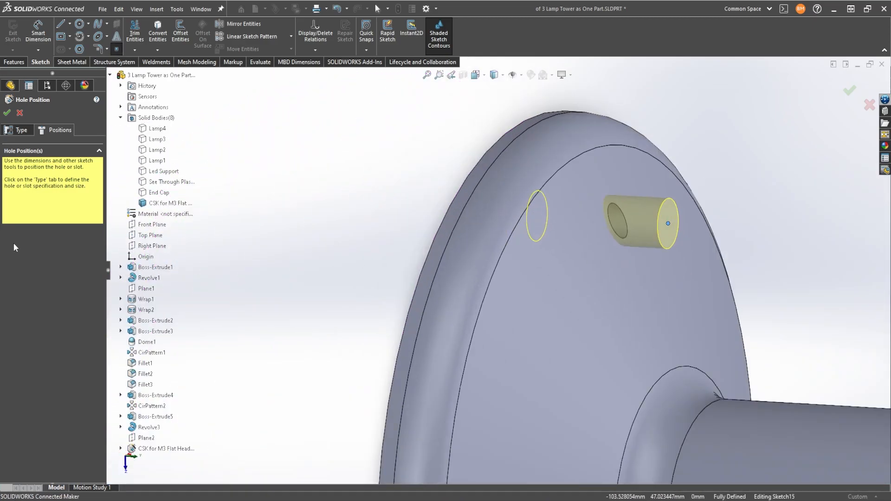
Step: Try the Blind end condition for the dowel hole with depths of -10 and 10 mm
click(13, 132)
click(60, 396)
click(64, 406)
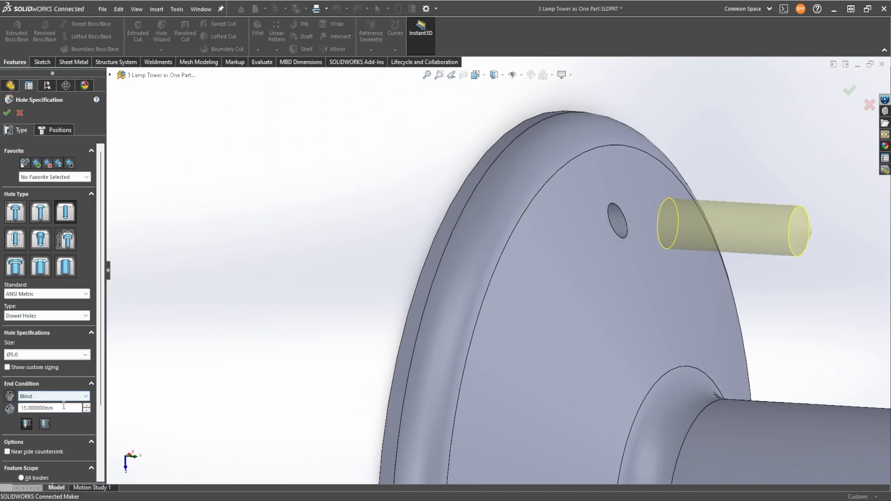
scroll(573, 301, up, 1)
middle_drag(573, 302, 549, 309)
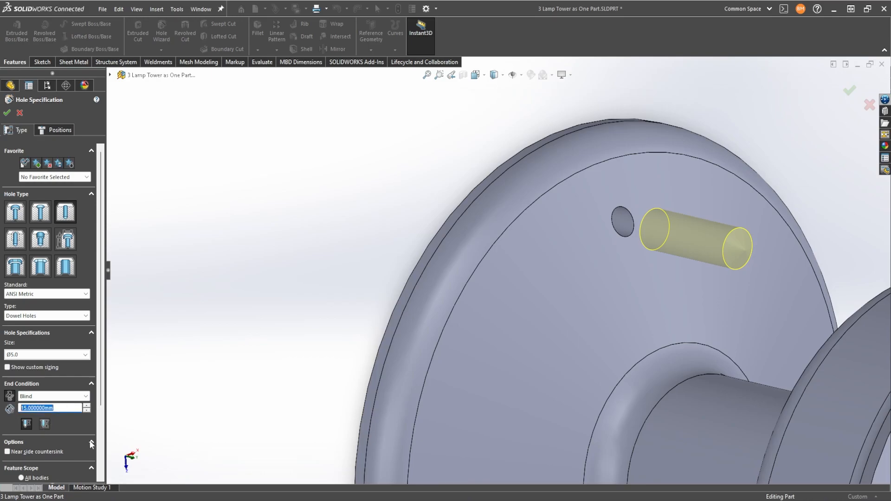
text(-10)
key(Return)
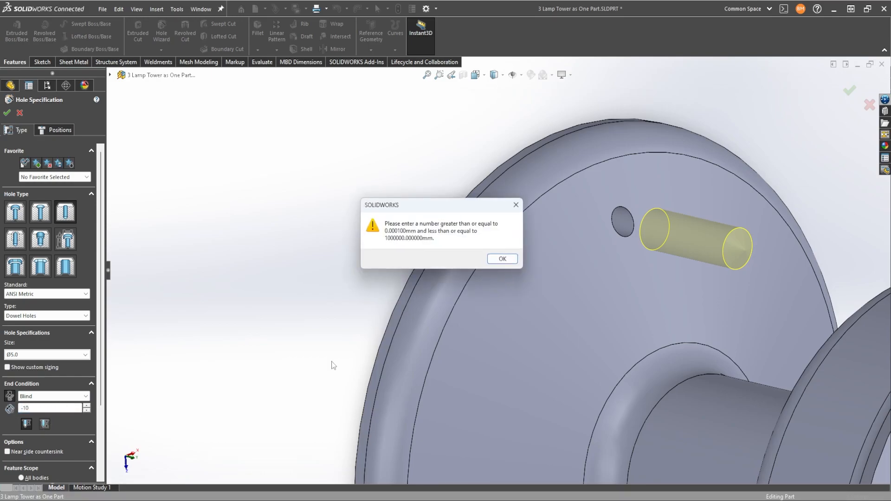
click(506, 258)
click(12, 396)
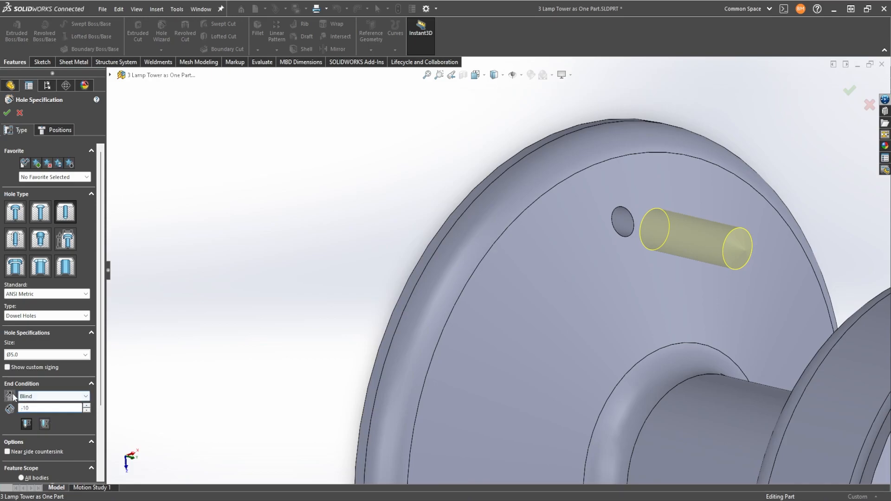
scroll(410, 339, up, 1)
click(37, 409)
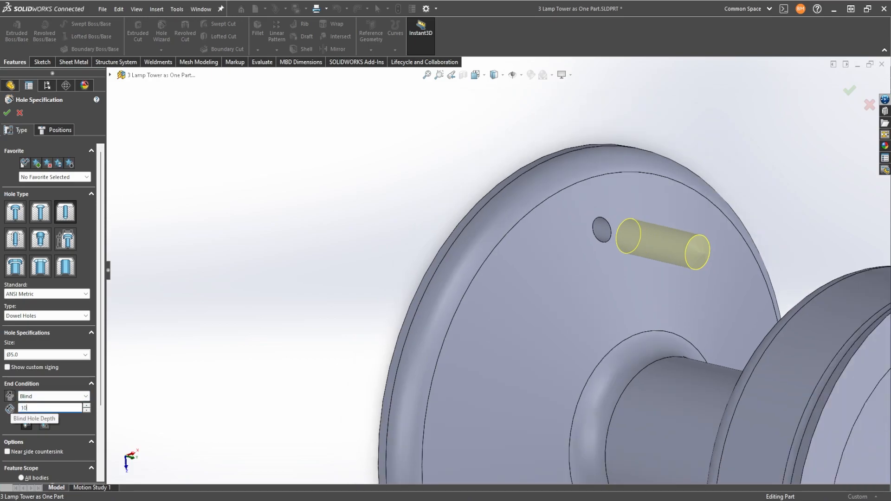
key(Return)
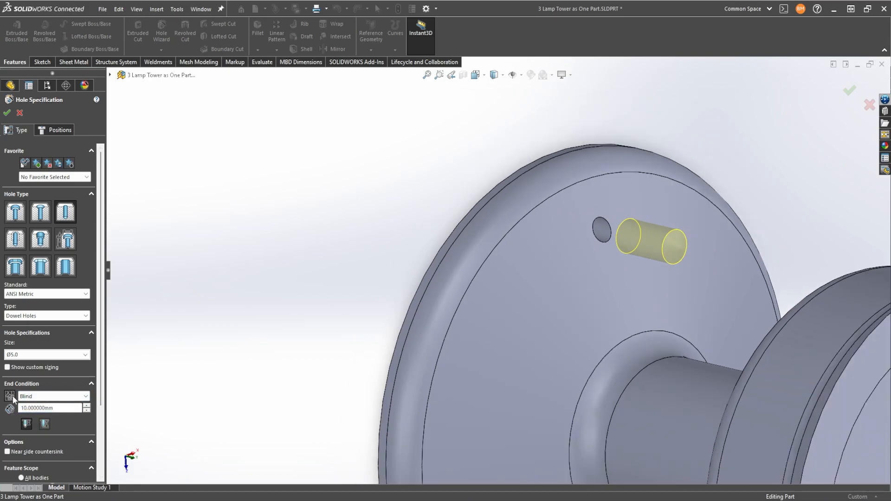
Step: Try the Up To Surface end condition with the base's underside for the dowel hole, and cancel the hole
click(26, 396)
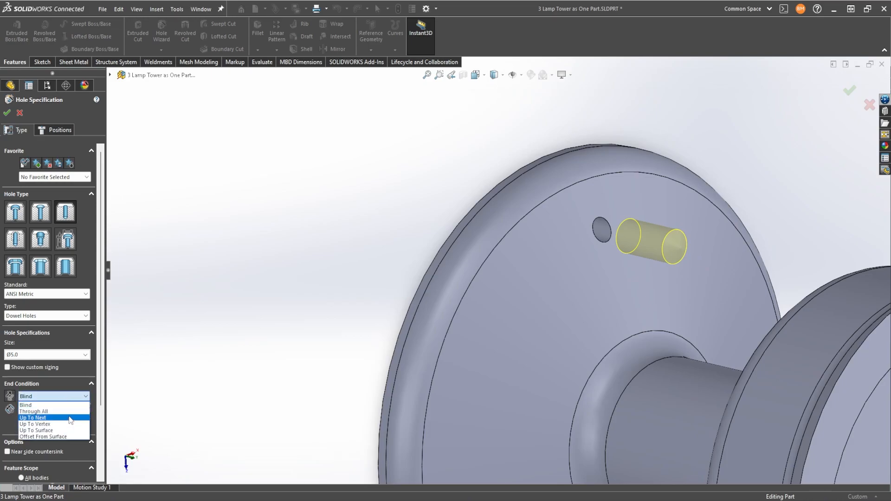
click(47, 430)
middle_drag(418, 371, 577, 404)
click(407, 363)
middle_drag(408, 363, 262, 309)
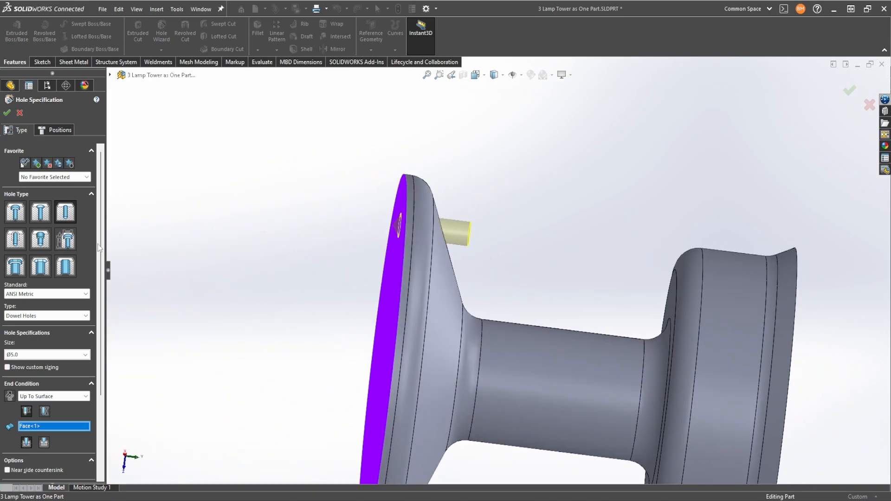
click(19, 113)
Step: Start a reference plane offset from Plane2, flip the offset direction, and try distances of 10 and 5 mm
middle_drag(313, 209, 241, 88)
click(370, 32)
click(417, 61)
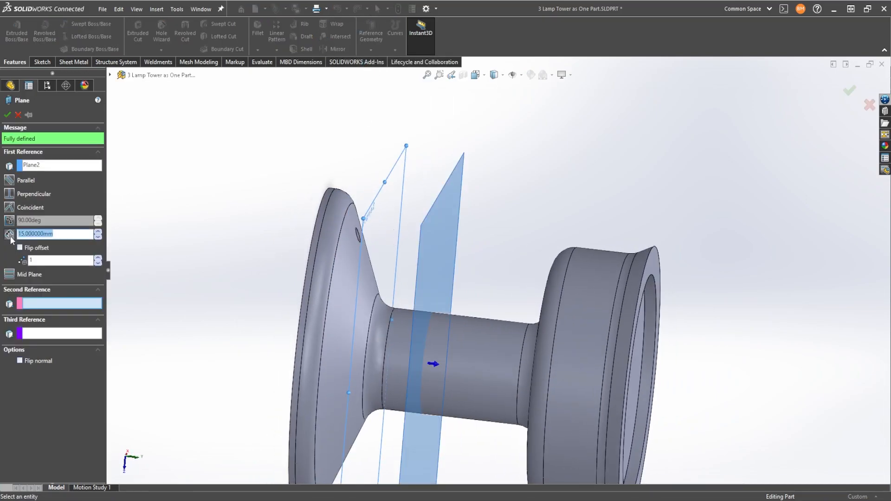
click(20, 248)
text(10)
middle_drag(398, 274, 416, 280)
click(62, 234)
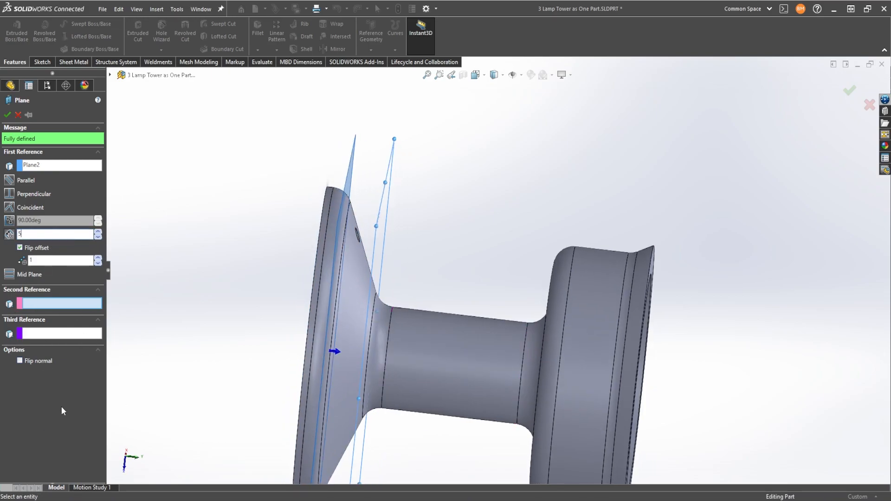
Step: Set the new plane's offset from Plane2 to 7 mm and create the plane
scroll(417, 310, down, 4)
middle_drag(418, 310, 363, 286)
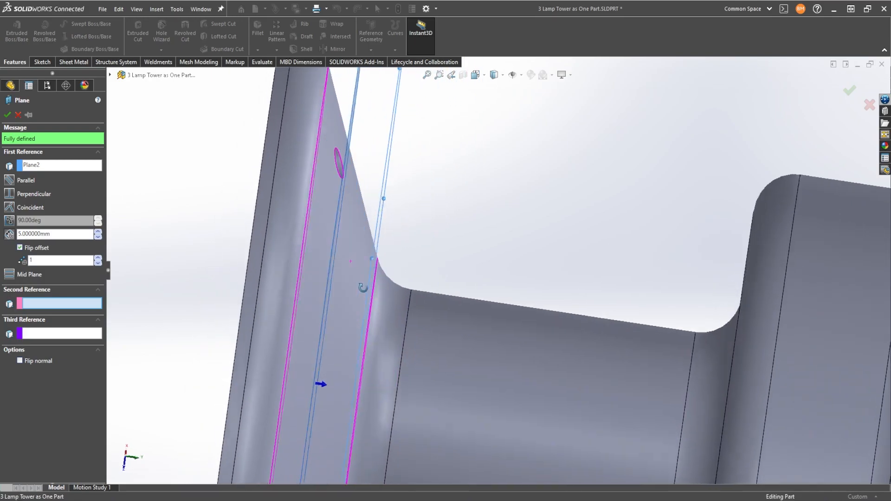
text(7)
key(Return)
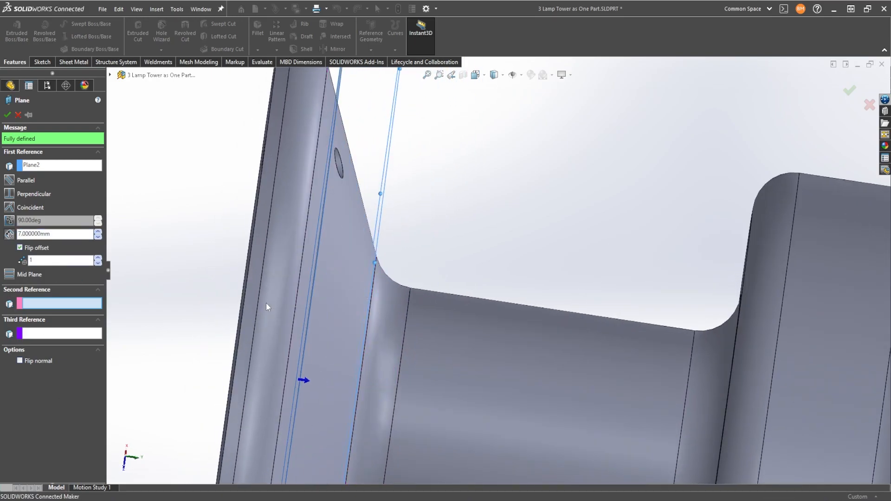
scroll(268, 299, up, 5)
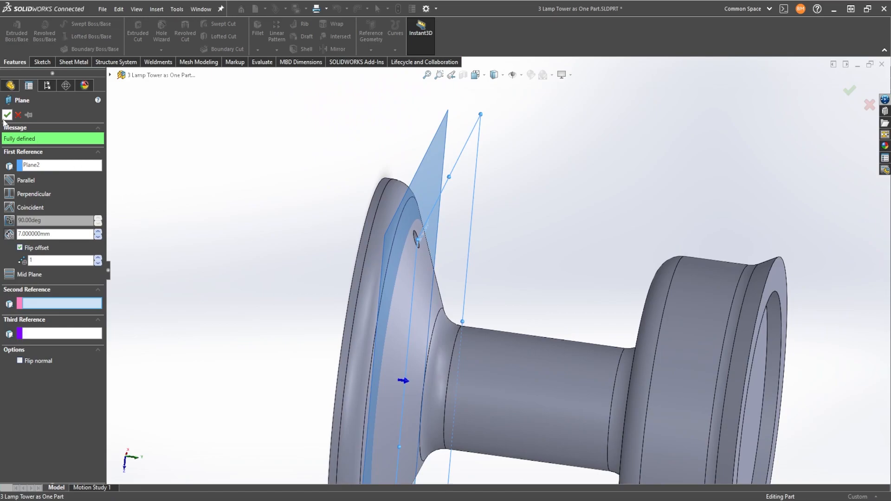
click(6, 114)
Step: Try placing a Ø5.0 dowel hole on Plane3 at the centre of the existing countersunk hole
middle_drag(414, 227, 363, 205)
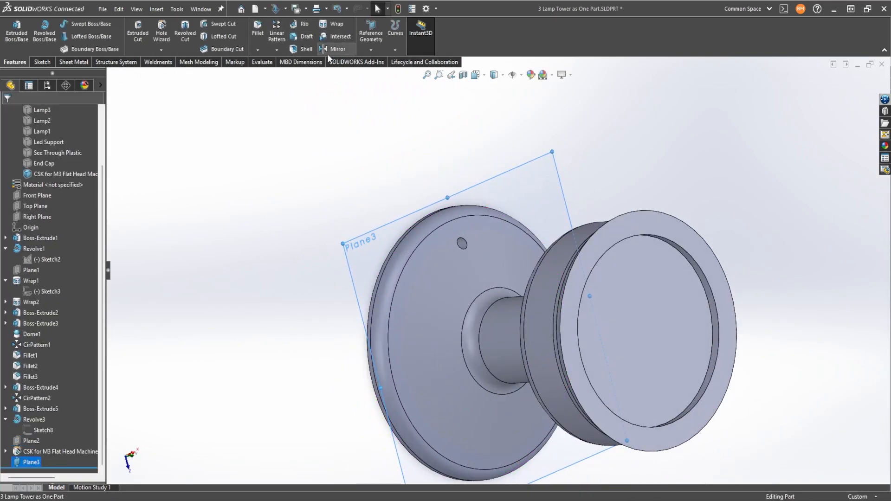
click(161, 30)
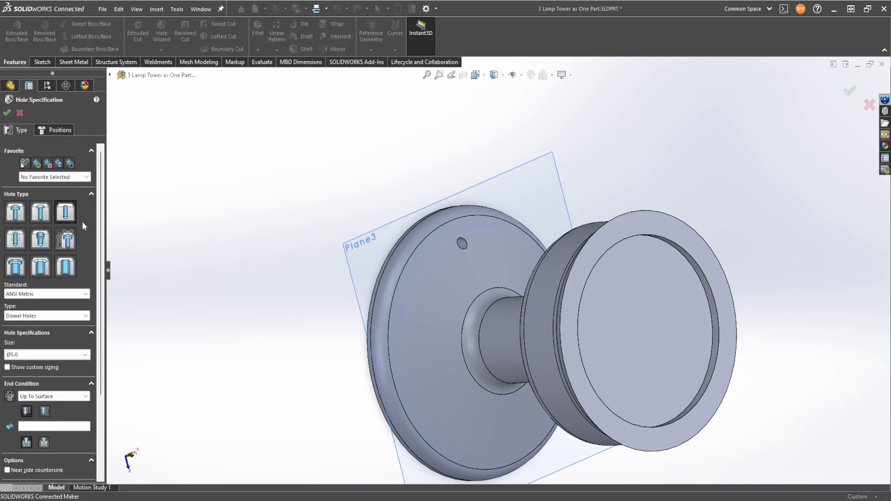
click(48, 131)
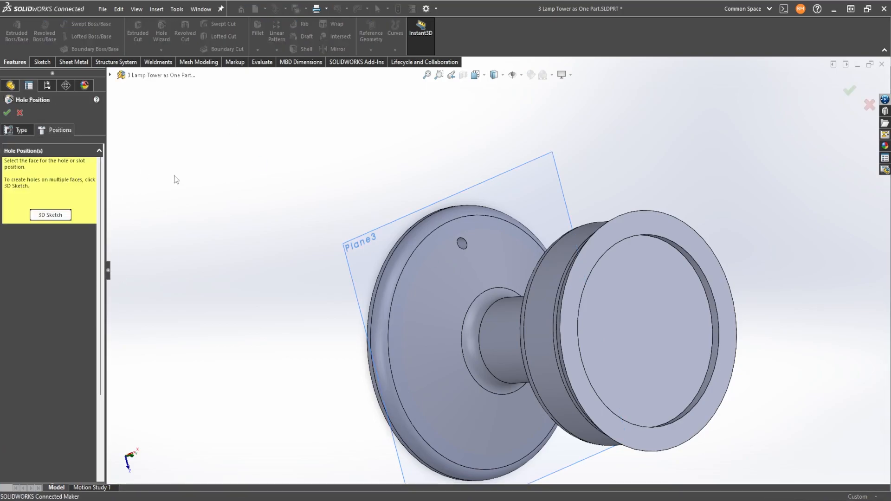
click(463, 241)
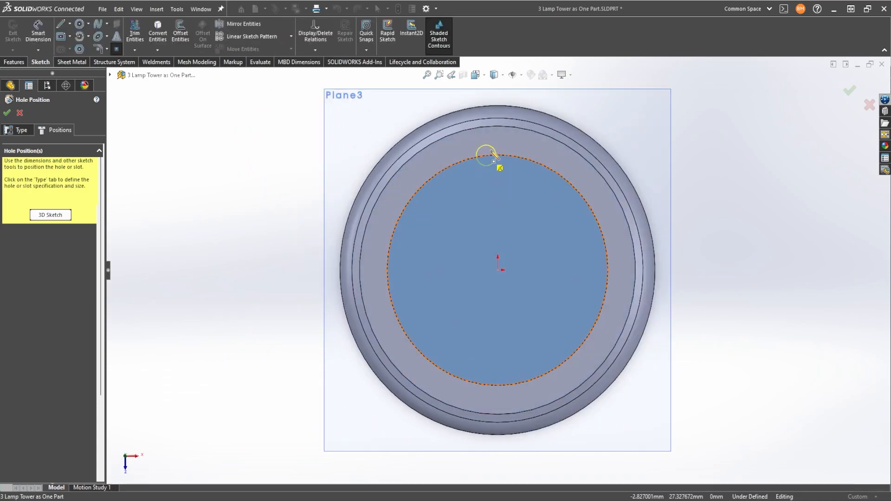
middle_drag(484, 171, 526, 199)
click(427, 122)
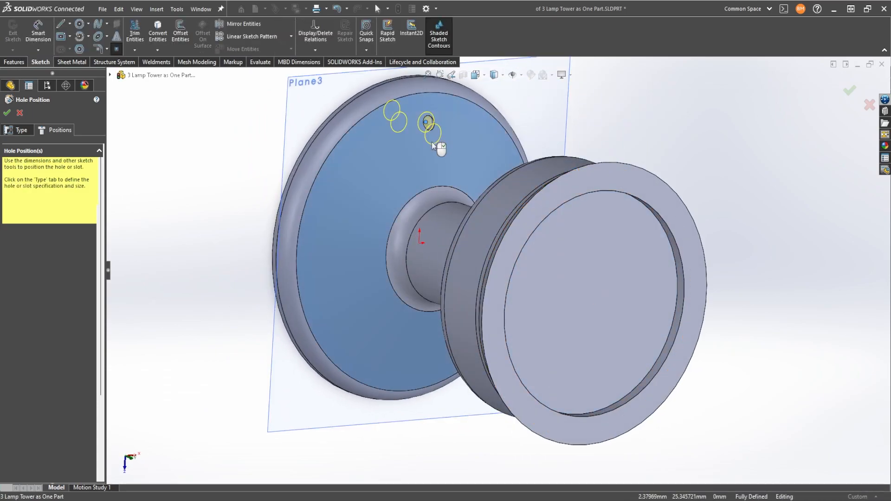
Step: Try the dowel hole on Plane3 at size Ø8.0 with a Blind end condition 15 mm deep
click(23, 130)
scroll(47, 355, down, 2)
click(54, 395)
click(33, 404)
scroll(384, 197, down, 3)
middle_drag(385, 197, 461, 175)
scroll(432, 192, down, 4)
scroll(432, 191, down, 3)
scroll(345, 166, up, 6)
Step: Return to positioning the Ø8.0 dowel hole on Plane3, and cancel the hole
click(58, 129)
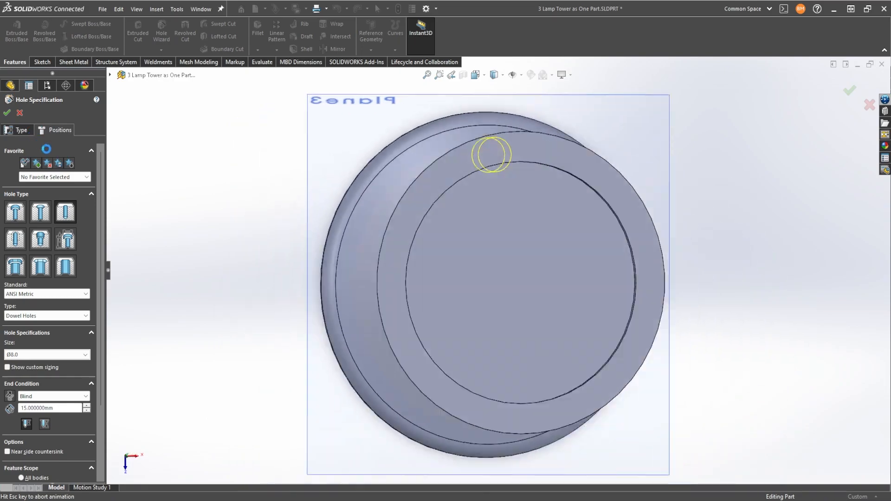
key(Escape)
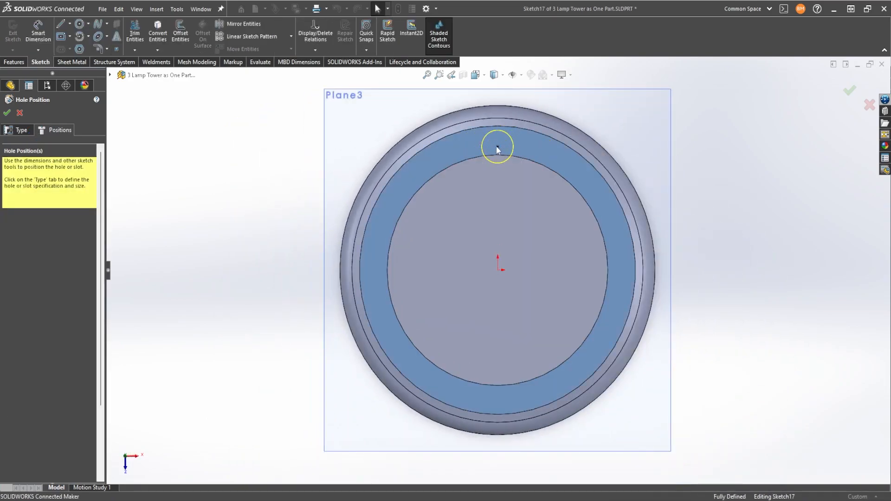
click(498, 147)
click(7, 113)
click(17, 114)
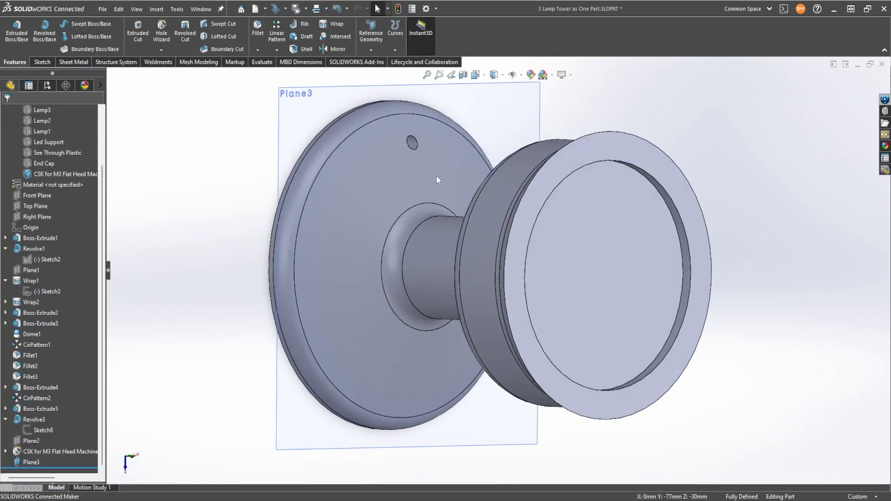
Step: Show Plane2 in the model beside Plane3
click(35, 440)
click(57, 427)
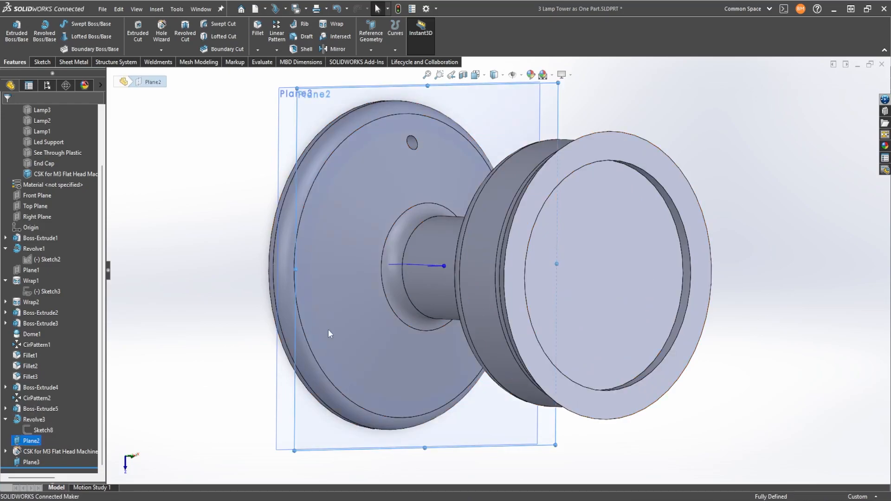
click(227, 145)
middle_drag(226, 145, 419, 142)
click(399, 125)
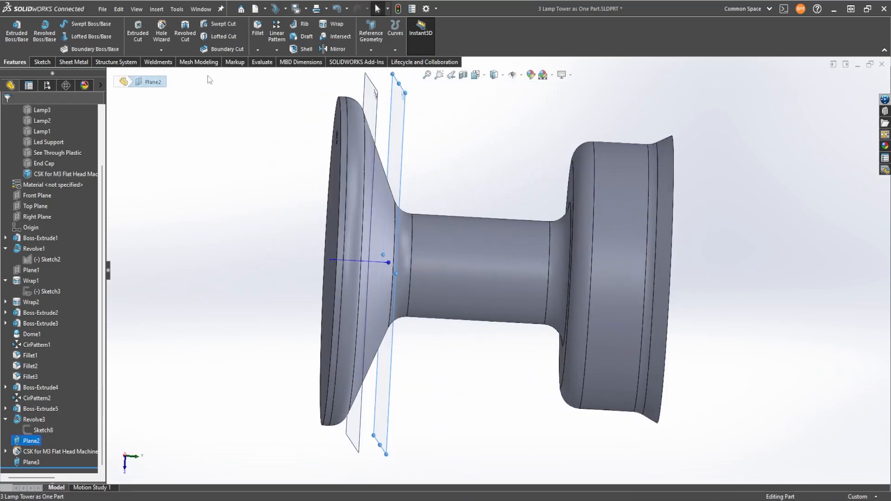
Step: Set up a Ø8.0 ANSI Metric dowel hole with the Up To Surface end condition ending at Plane3
click(161, 32)
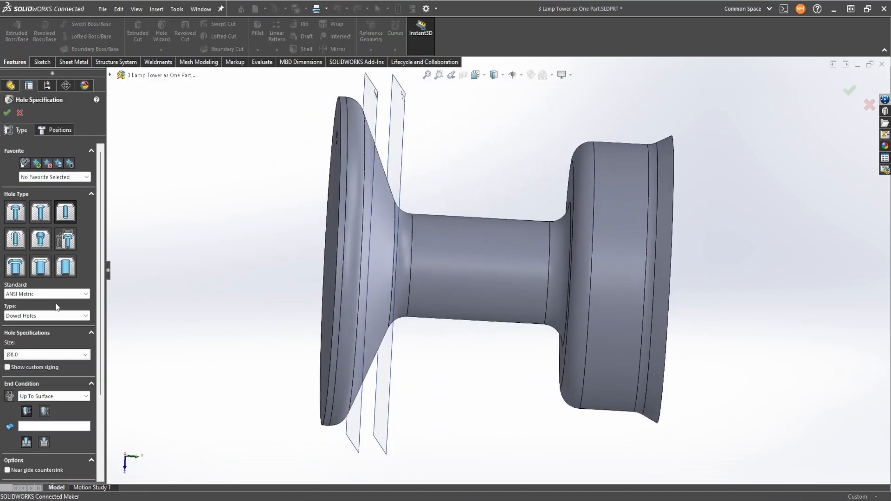
click(66, 426)
click(373, 99)
middle_drag(380, 126, 316, 191)
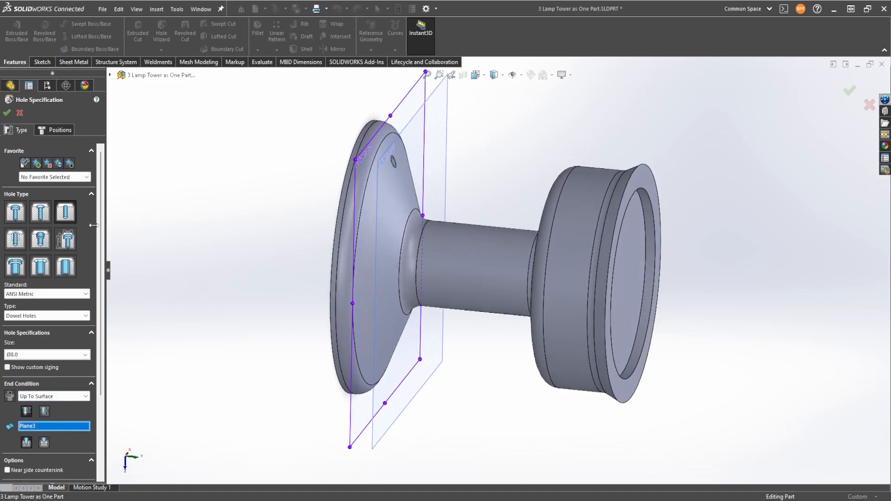
Step: Position the Ø8.0 dowel hole on Plane2 at the centre of the existing countersunk hole and create it
click(59, 132)
middle_drag(480, 175, 501, 197)
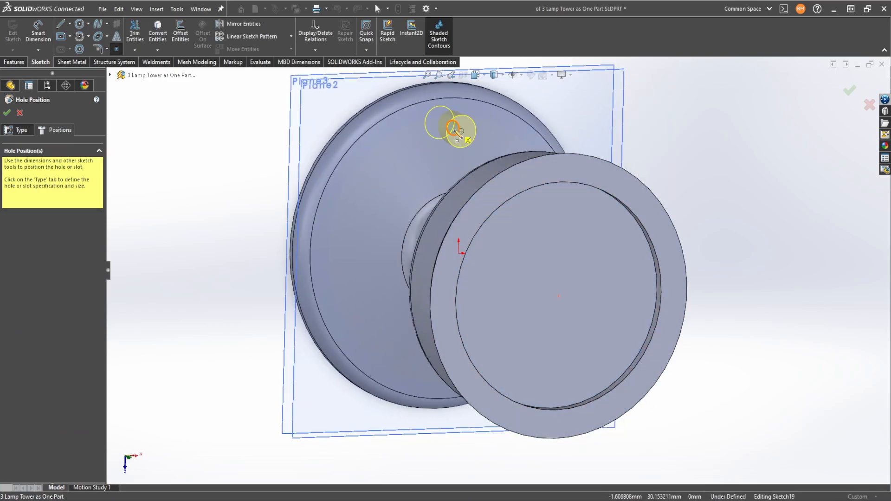
click(455, 132)
mouse_move(454, 163)
middle_down()
mouse_move(497, 179)
mouse_move(519, 213)
middle_up()
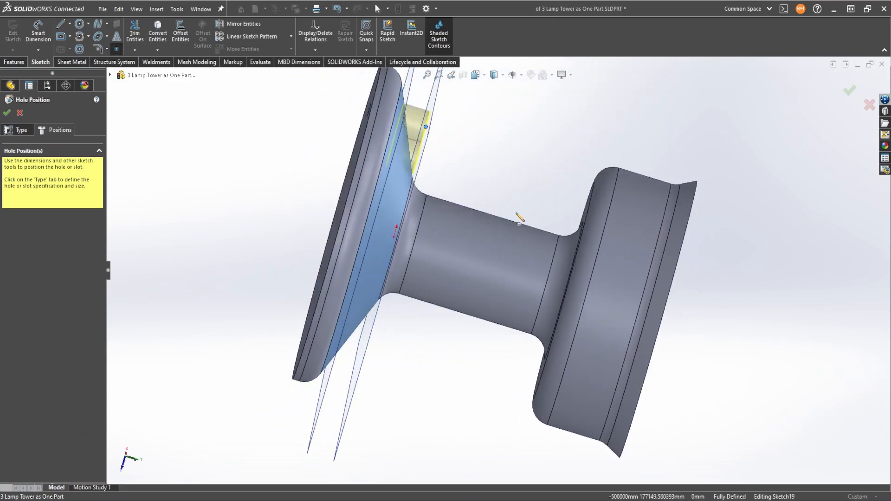
click(7, 113)
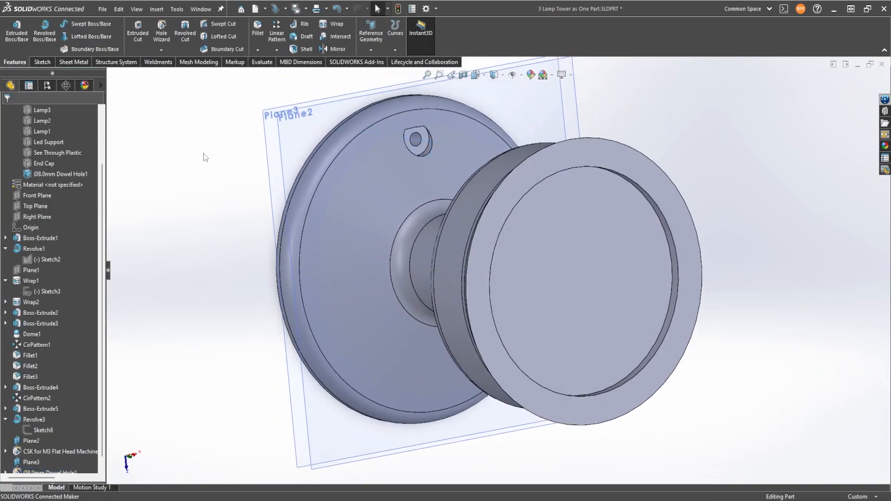
Step: Edit Plane3 so its flipped offset from Plane2 is 8 mm
middle_drag(179, 141, 201, 122)
scroll(398, 160, down, 4)
middle_drag(392, 190, 430, 250)
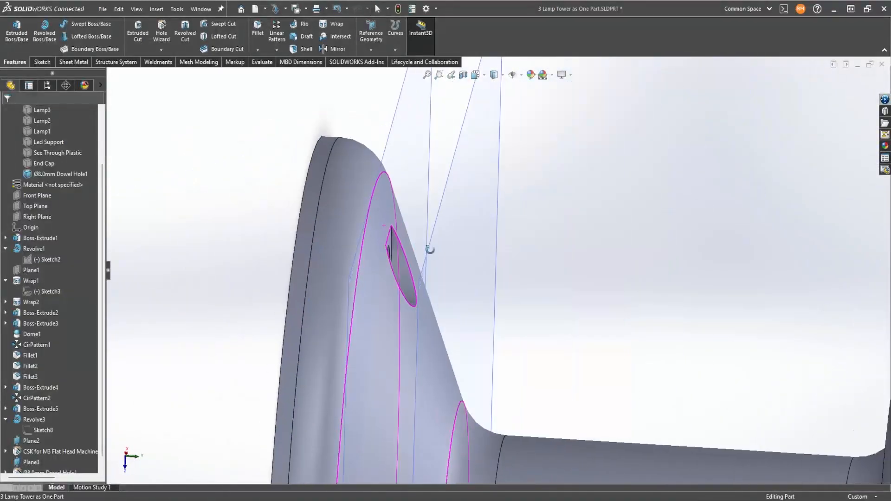
click(464, 121)
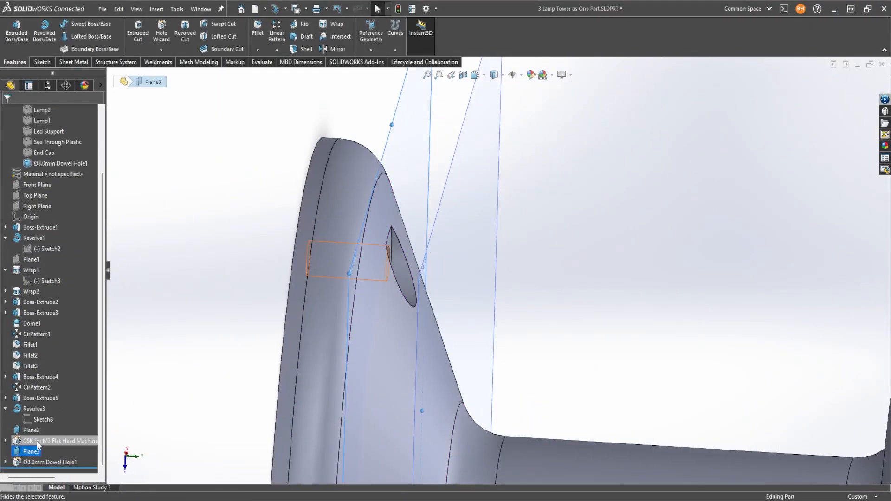
right_click(25, 453)
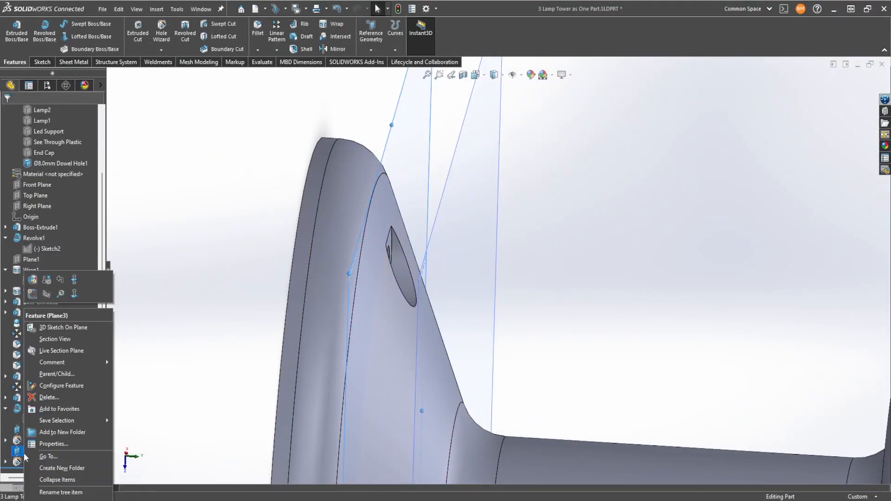
click(32, 279)
click(7, 115)
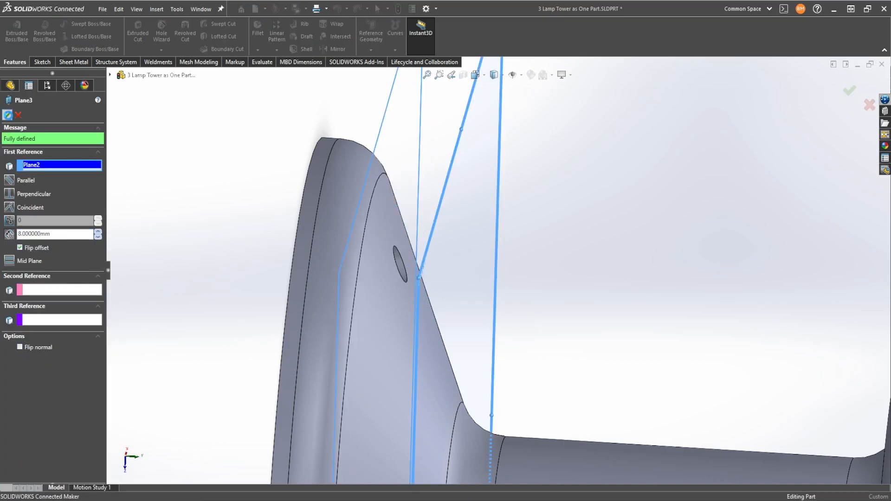
Step: Hide Plane2 and Plane3 to leave the base and its mounting hole clear
middle_drag(296, 238, 234, 213)
middle_drag(342, 267, 341, 280)
scroll(518, 291, up, 4)
middle_drag(416, 255, 525, 239)
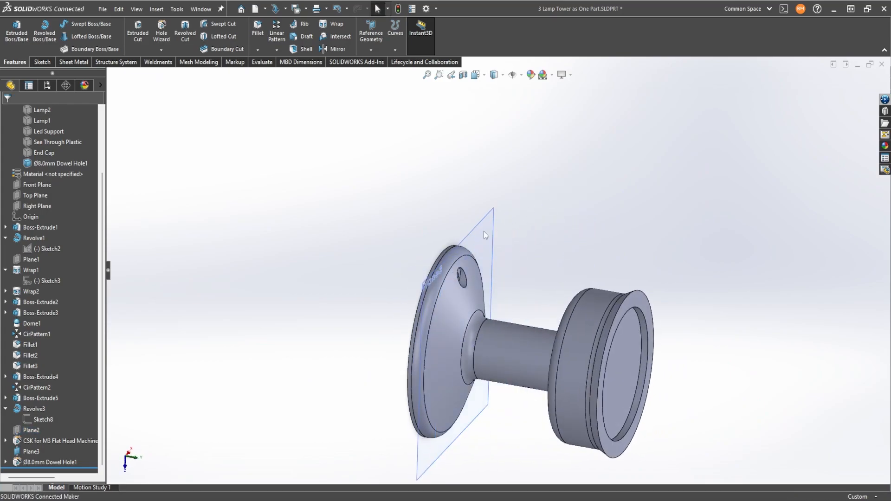
click(540, 203)
scroll(460, 278, down, 10)
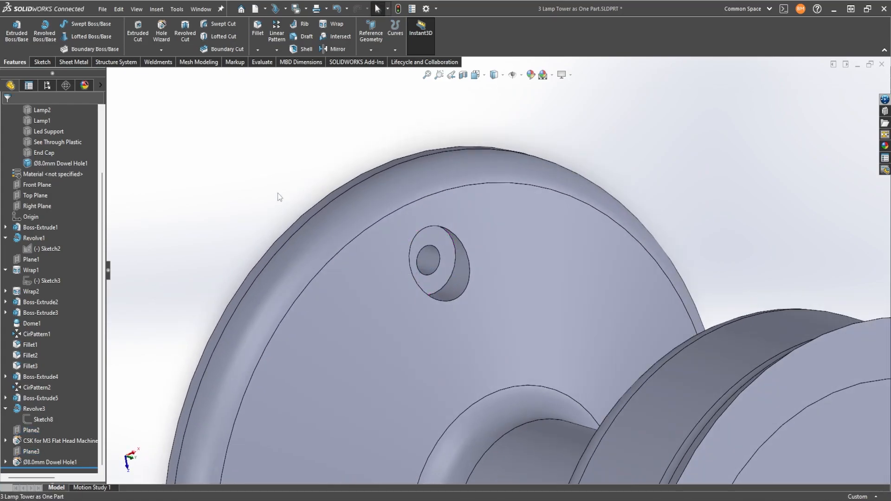
Step: Circular-pattern the Ø8.0 dowel hole and M3 countersunk hole as 4 equally spaced instances over 360° about the holder's circular edge
click(277, 50)
click(320, 72)
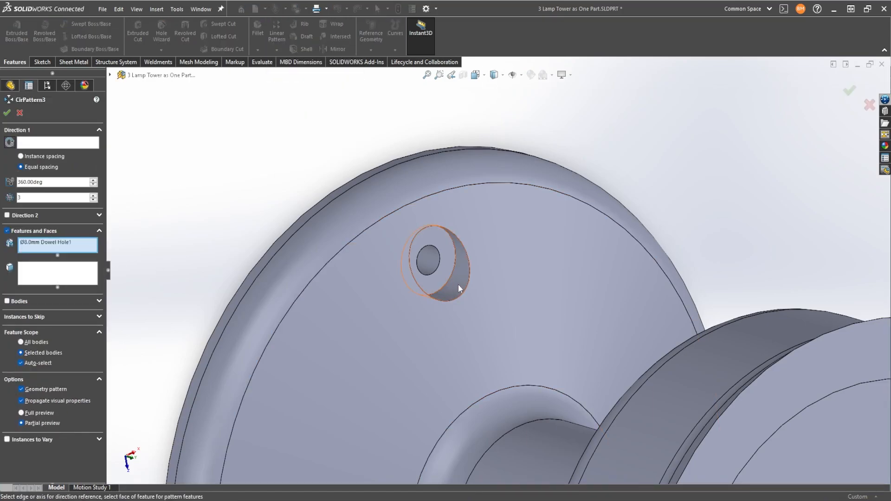
click(431, 260)
scroll(511, 278, up, 5)
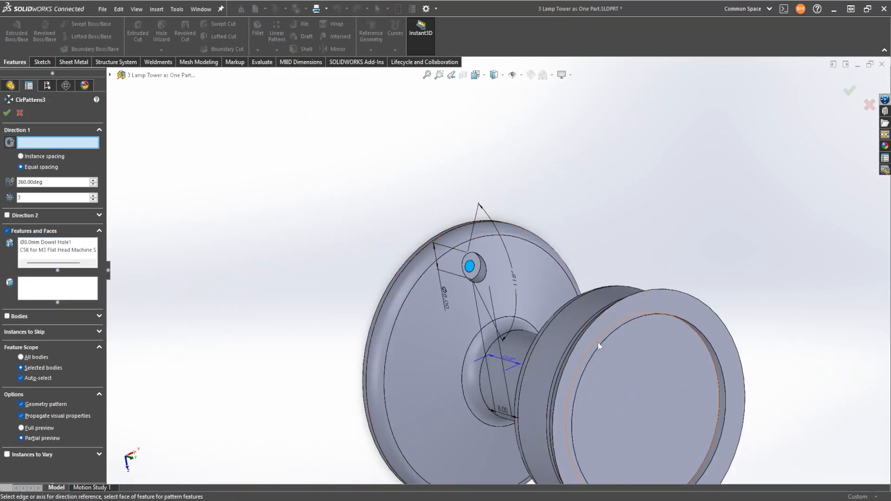
click(599, 316)
middle_drag(598, 316, 446, 223)
scroll(446, 224, up, 1)
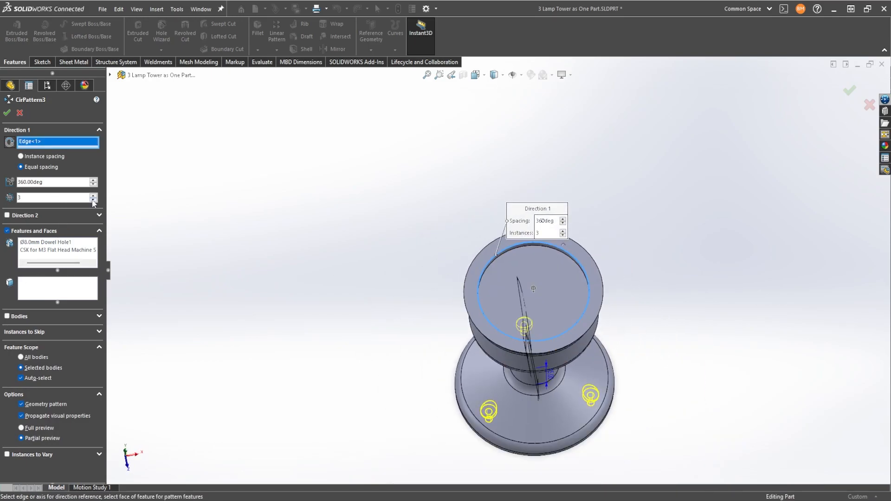
click(7, 113)
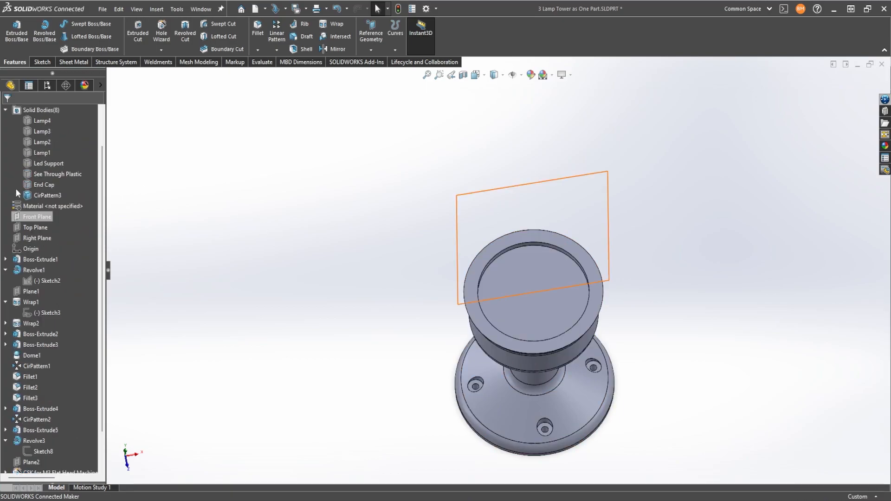
Step: Show the hidden End Cap and See Through Plastic bodies
scroll(18, 194, up, 2)
scroll(292, 299, up, 1)
scroll(521, 255, down, 3)
middle_drag(534, 250, 529, 160)
scroll(521, 221, up, 1)
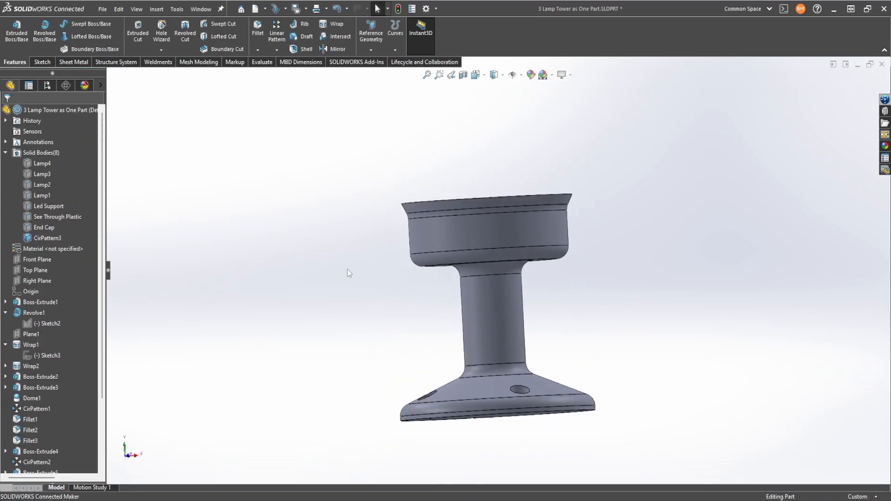
click(45, 227)
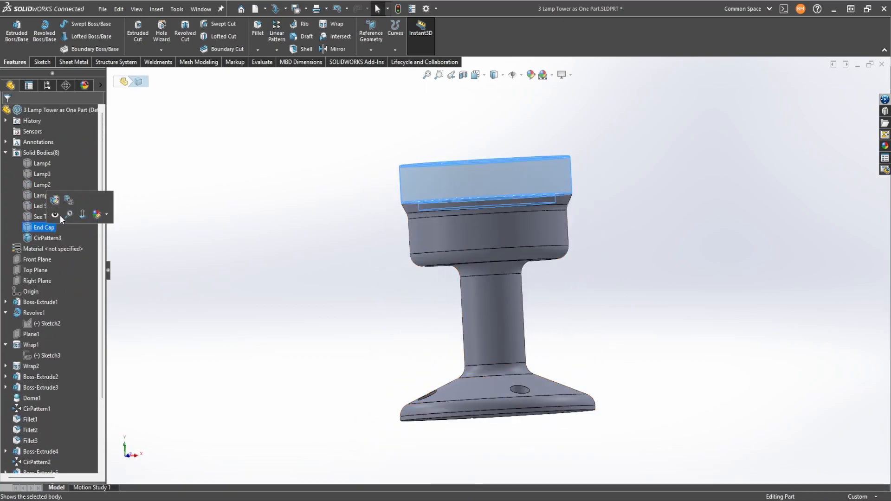
click(351, 185)
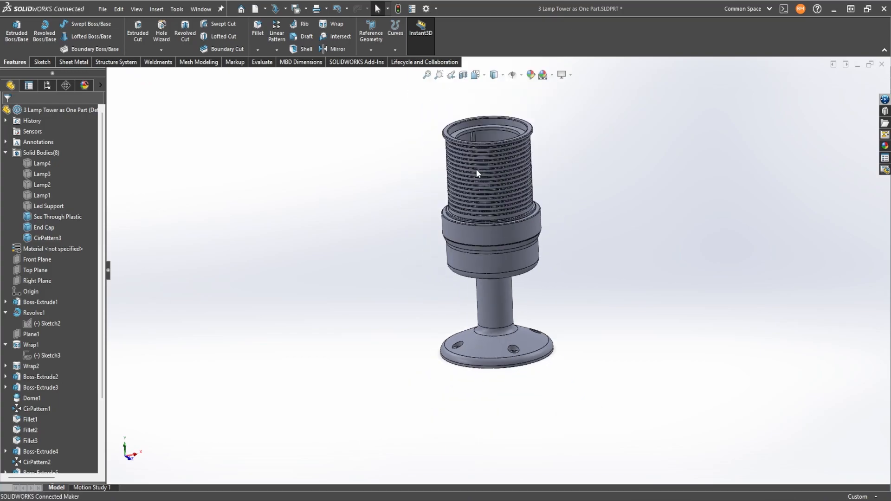
Step: Show the Led Support body and the Lamp1 to Lamp4 bodies, and view the whole tower in isometric
middle_drag(477, 170, 496, 271)
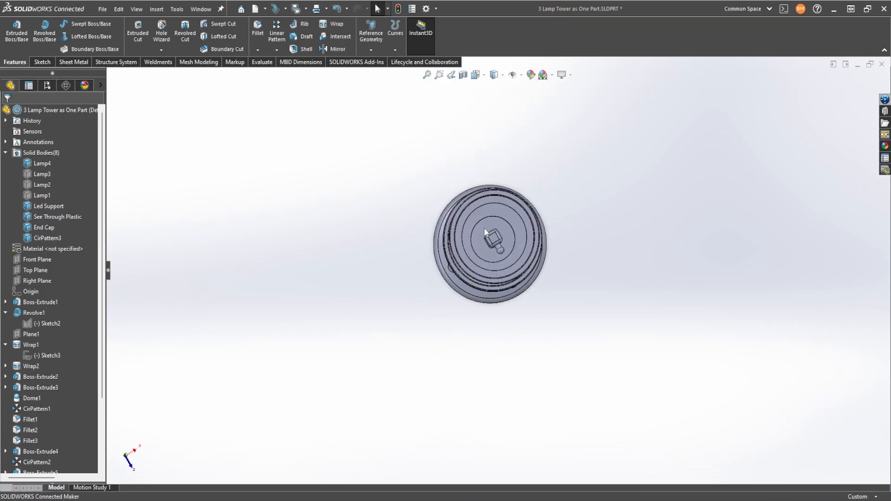
middle_drag(505, 230, 495, 211)
scroll(488, 237, down, 4)
scroll(497, 260, up, 4)
key(space)
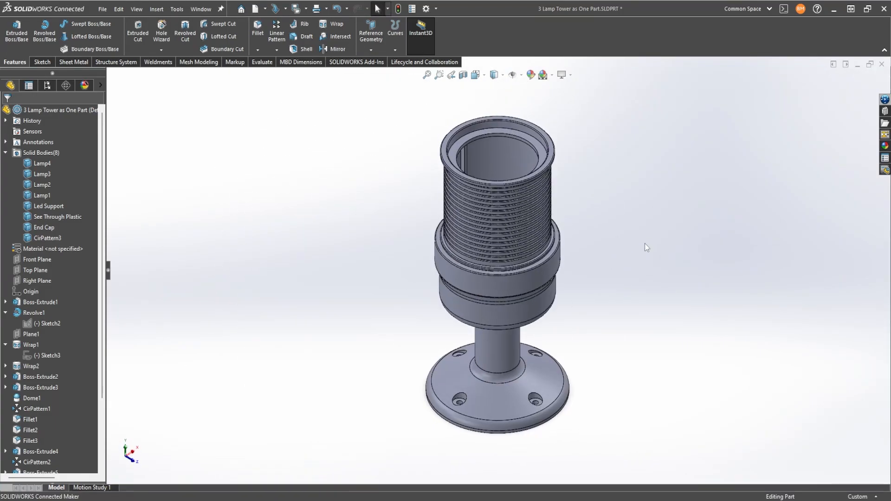
Step: Rename the CirPattern3 solid body as Base and save the part
key(ctrl+s)
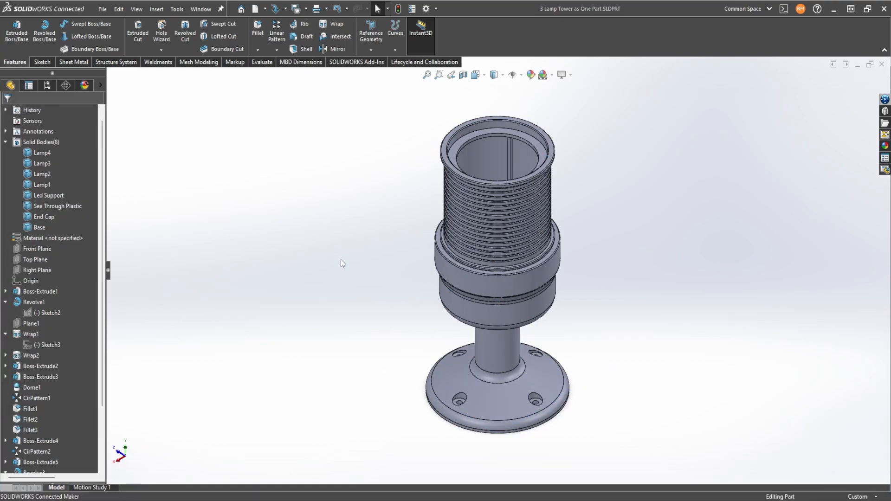
Step: Make the See Through Plastic body transparent and inspect the lamps inside it
scroll(488, 177, down, 4)
scroll(488, 178, up, 2)
mouse_move(487, 214)
middle_down()
mouse_move(488, 244)
mouse_move(406, 209)
middle_up()
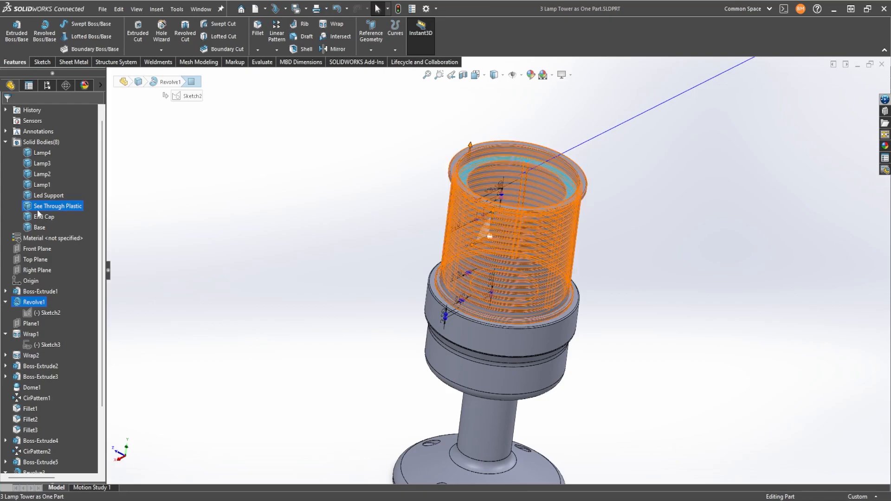
right_click(52, 204)
click(83, 307)
middle_drag(417, 246, 441, 196)
scroll(440, 196, up, 4)
middle_drag(464, 260, 499, 260)
scroll(482, 280, down, 4)
scroll(502, 254, up, 3)
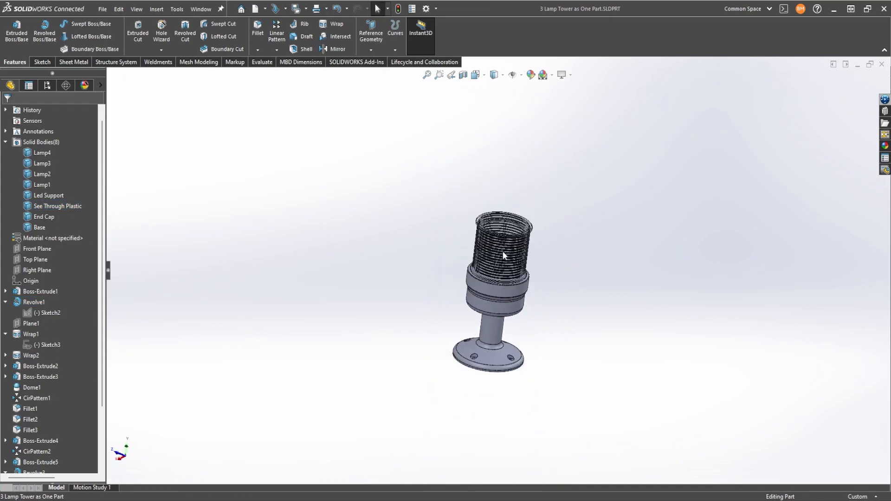
Step: Start a new sketch on the Right Plane
key(space)
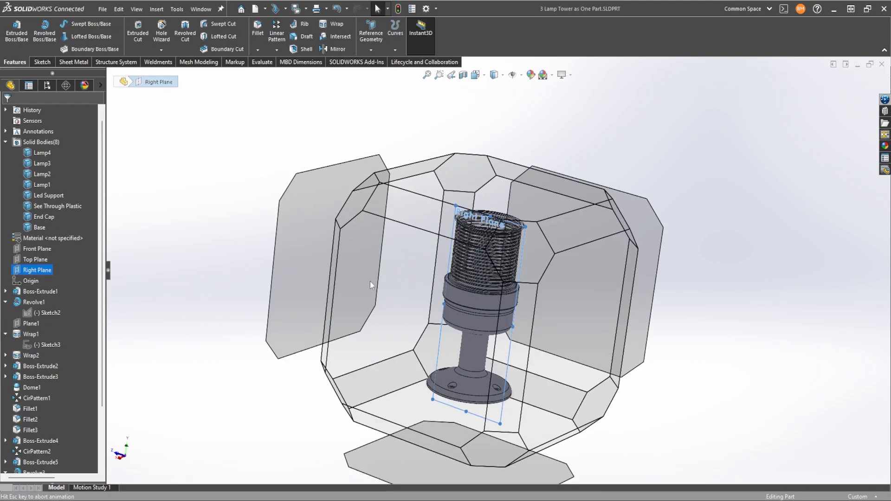
click(327, 305)
scroll(536, 168, down, 1)
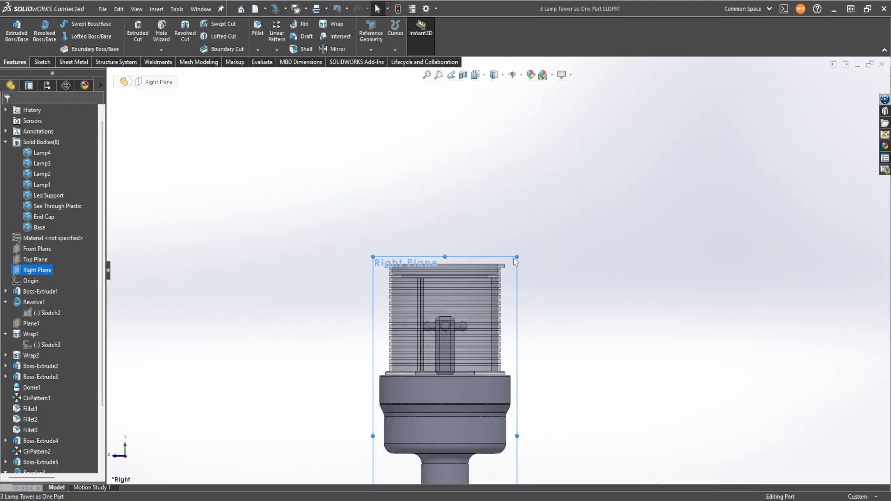
click(13, 30)
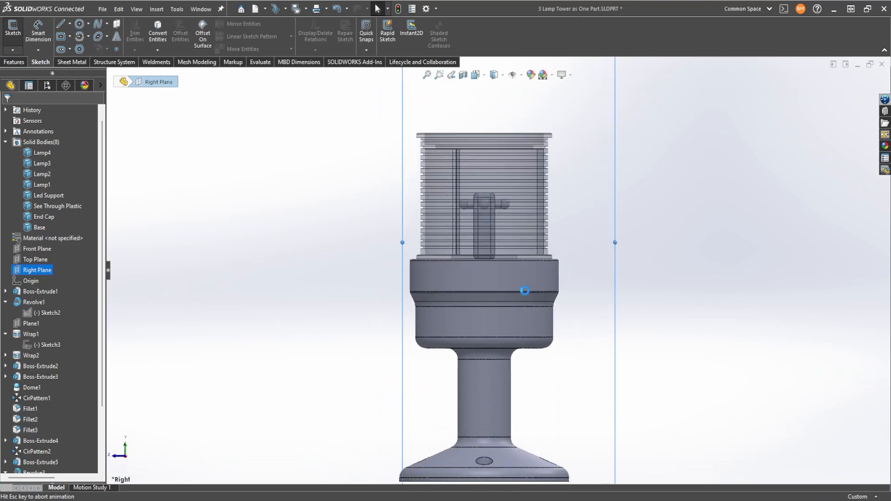
scroll(492, 204, down, 2)
mouse_move(488, 211)
middle_down()
mouse_move(492, 249)
mouse_move(482, 206)
middle_up()
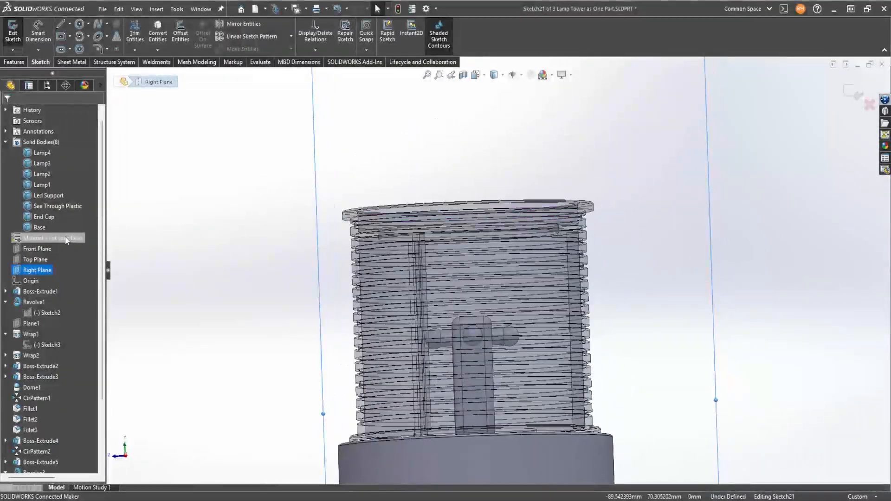
Step: Make the See Through Plastic body opaque again
right_click(44, 205)
click(86, 282)
click(335, 233)
scroll(325, 220, up, 3)
middle_drag(327, 224, 377, 243)
scroll(399, 236, down, 3)
scroll(413, 220, up, 4)
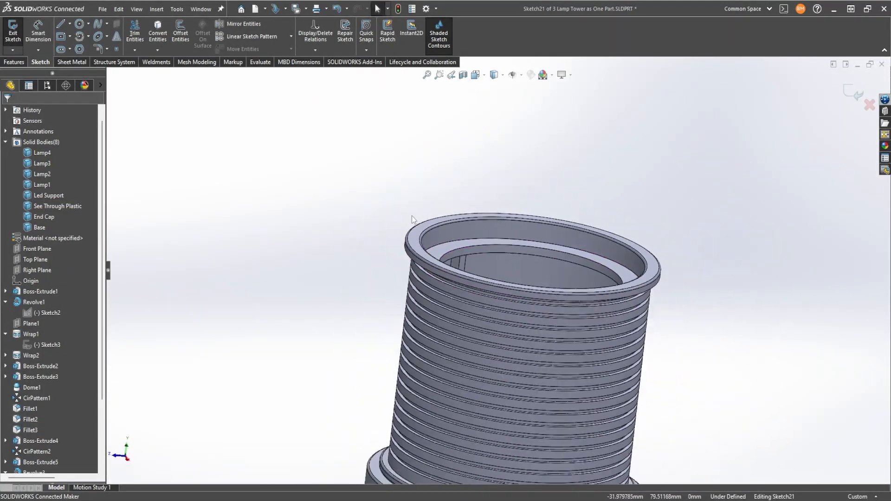
Step: Sketch a vertical construction line about 161 mm long upward from the origin through the tower's axis
key(ctrl+space)
click(401, 330)
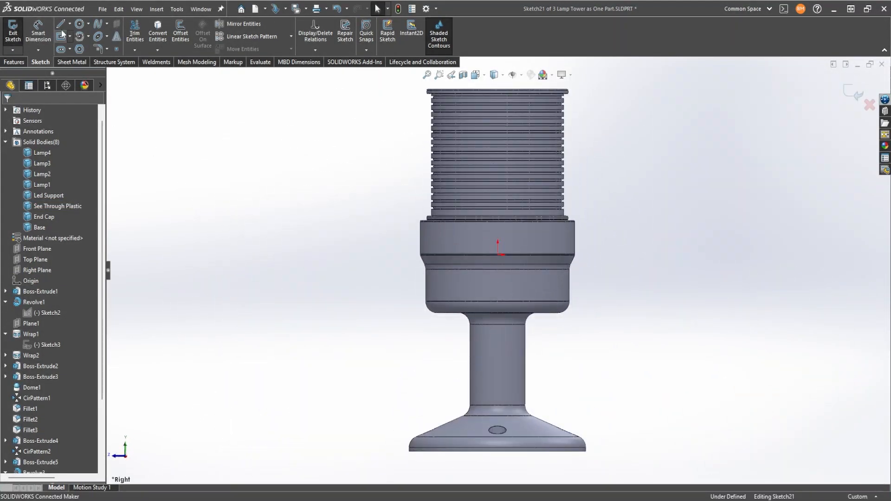
click(60, 22)
scroll(515, 199, down, 4)
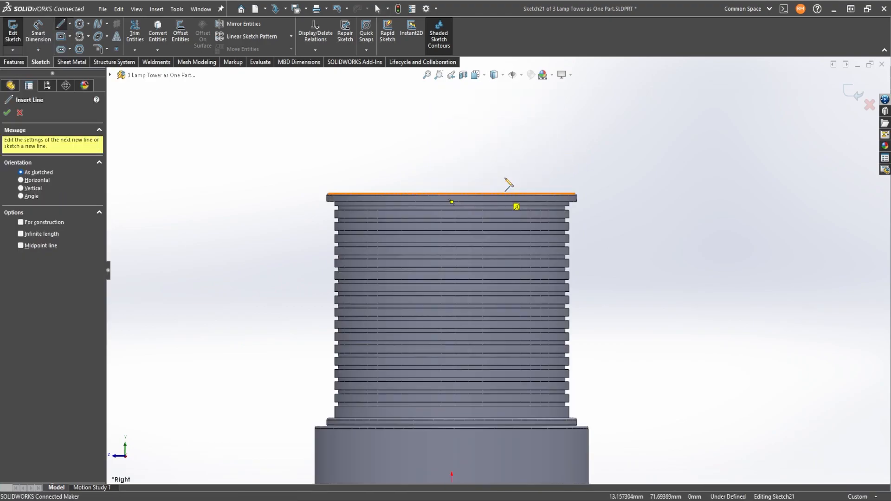
scroll(454, 277, up, 5)
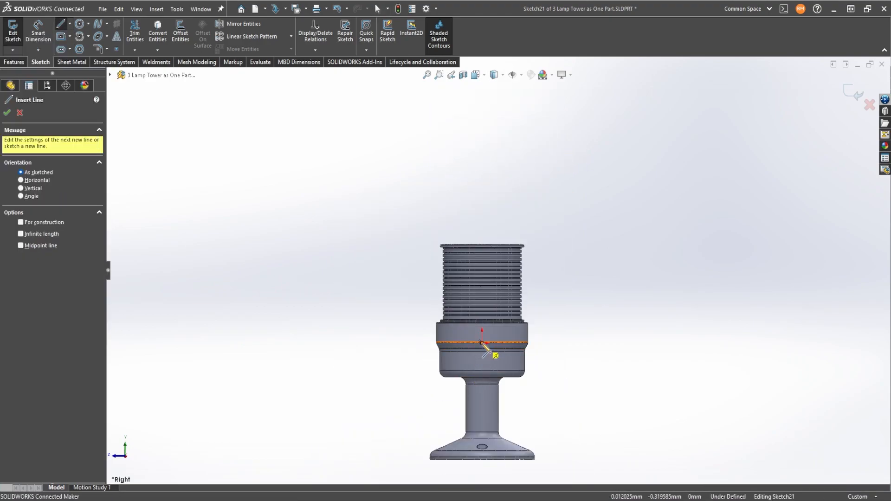
click(482, 343)
right_click(511, 129)
click(527, 135)
click(482, 148)
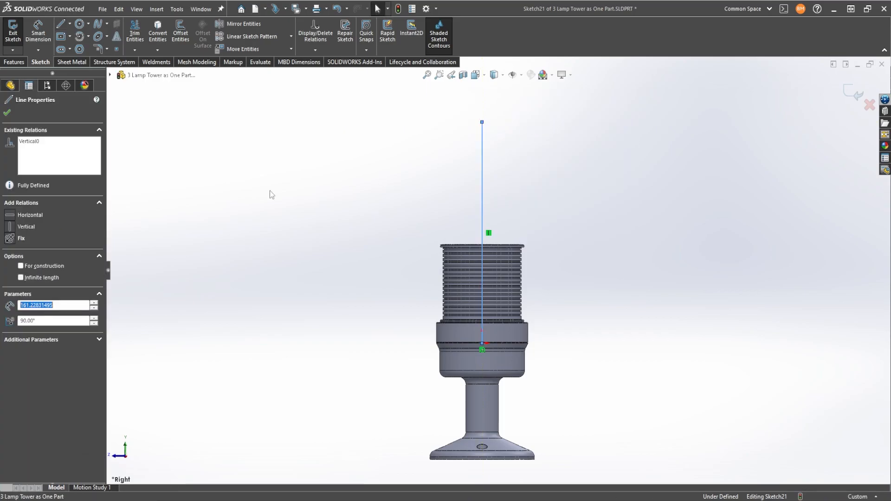
Step: Display the model with hidden lines visible around the plastic cover's upper rim
scroll(484, 230, down, 5)
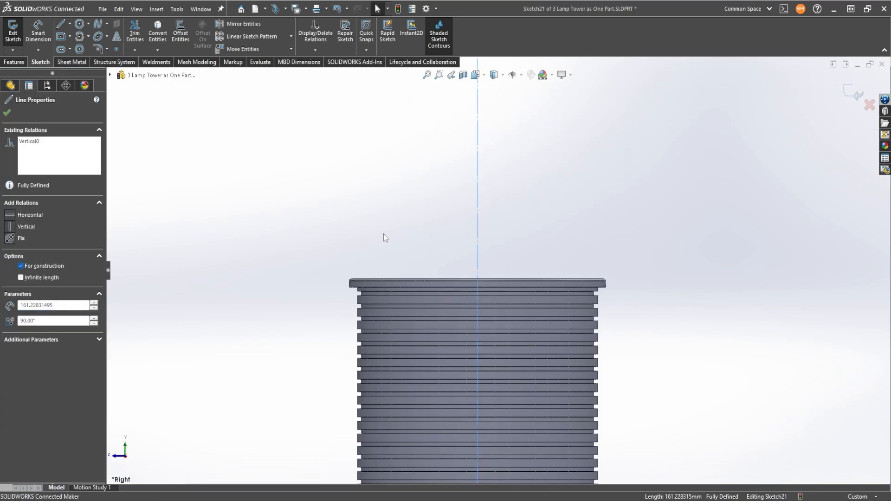
click(497, 75)
click(497, 129)
scroll(520, 300, down, 4)
click(528, 187)
Step: Sketch a closed stepped cap profile from the centerline, about 32 mm wide and 4.7 mm above the rim, reaching down to the recess ledge
key(l)
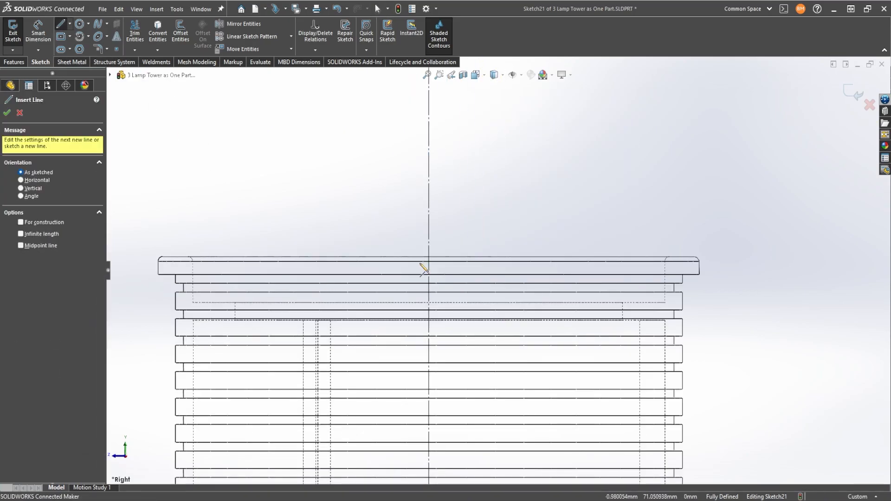
click(428, 257)
key(Escape)
click(61, 24)
click(665, 302)
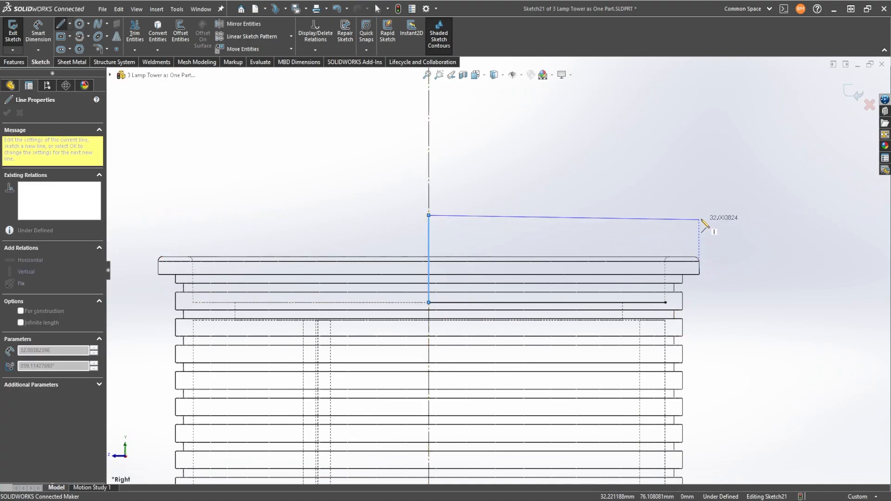
scroll(701, 259, down, 4)
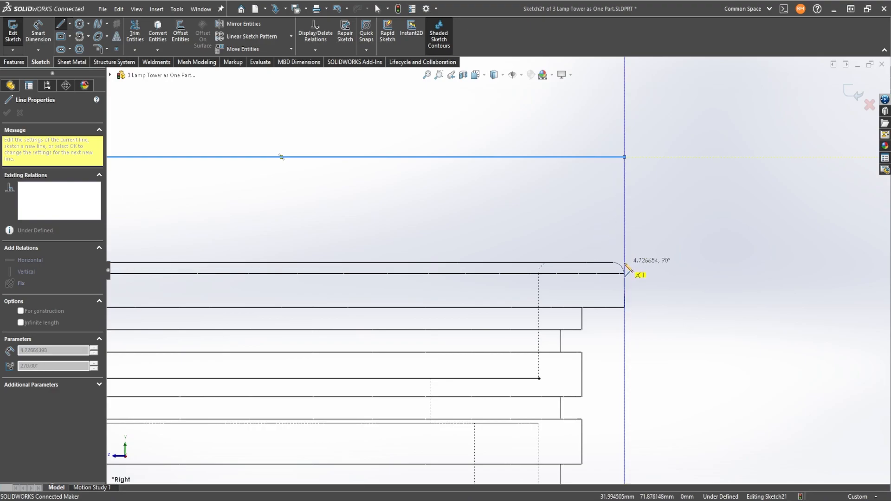
scroll(296, 244, up, 2)
ctrl+middle_drag(297, 245, 505, 265)
click(677, 275)
click(677, 358)
right_click(754, 329)
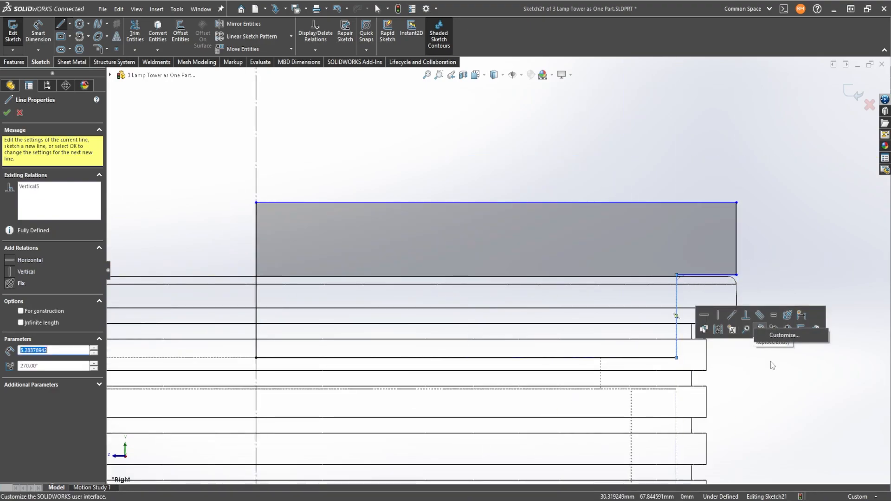
key(Escape)
Step: Align the cap profile's short step line with the top edge of the plastic cover's rim
scroll(781, 303, down, 4)
click(662, 244)
ctrl+click(492, 247)
Step: Dimension the cap profile's outer vertical edge as 5 mm, and change that height to 10 mm
right_drag(746, 269, 745, 239)
click(685, 211)
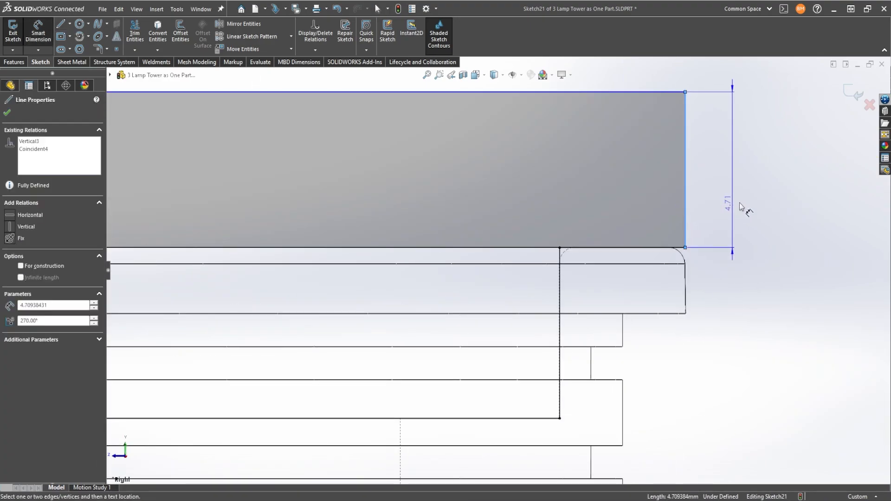
click(758, 199)
text(5)
key(Return)
scroll(675, 254, up, 9)
double_click(546, 252)
text(10)
key(Return)
scroll(588, 289, up, 7)
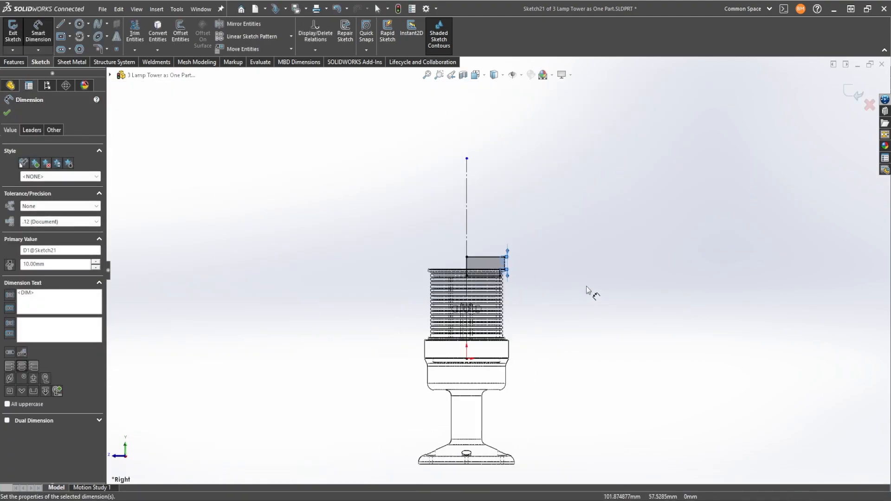
scroll(500, 268, down, 10)
right_drag(610, 316, 655, 293)
scroll(228, 187, up, 5)
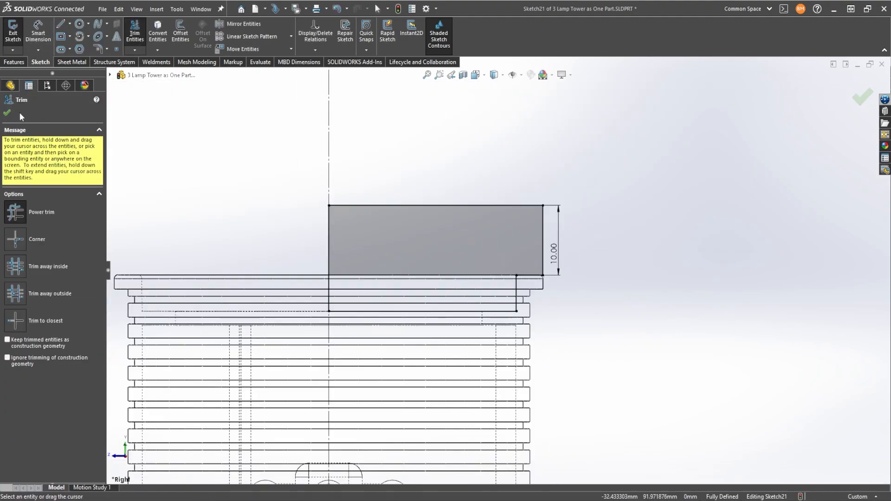
key(Escape)
Step: Revolve the cap profile about the vertical centerline as a separate solid body
click(14, 61)
click(45, 33)
click(6, 113)
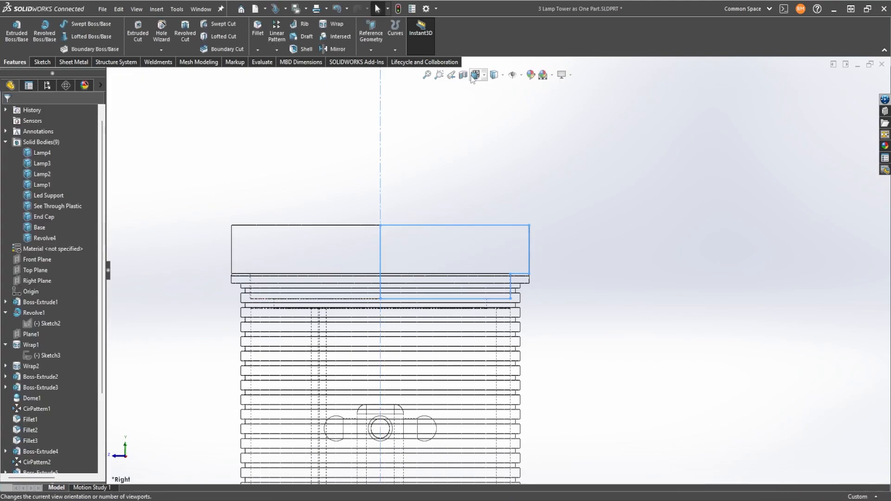
Step: Rename the newly revolved solid body as Mid Cap
right_click(36, 142)
click(75, 290)
text(Mid Cap)
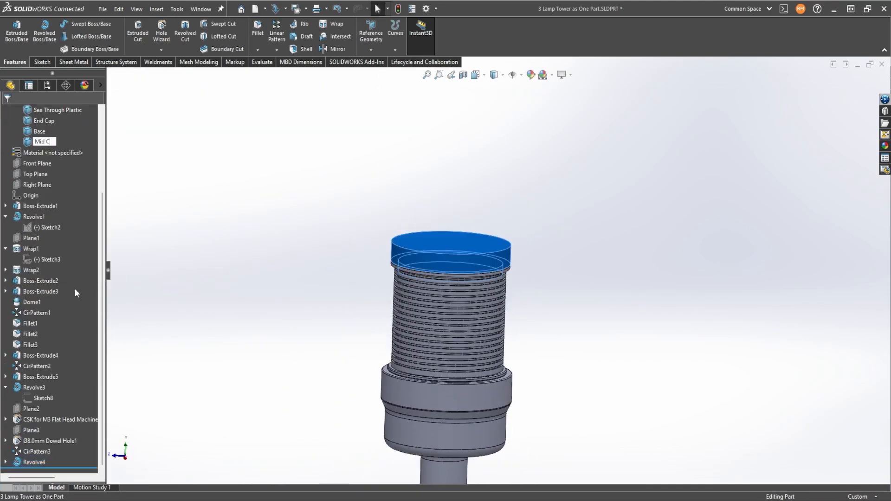
key(Return)
Step: Fillet the Mid Cap's top rim with a 0.5 mm radius, clearing the initially selected lower edge
scroll(68, 221, up, 4)
scroll(374, 224, down, 2)
click(258, 29)
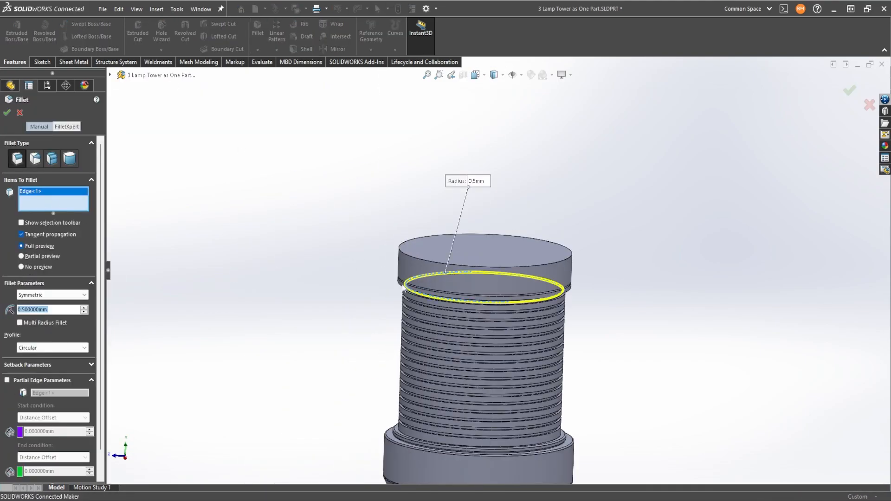
right_click(52, 203)
click(72, 209)
click(439, 255)
middle_drag(440, 255, 424, 296)
key(Return)
Step: Show the whole tower in isometric view and save the part
scroll(411, 291, up, 5)
key(ctrl+7)
key(ctrl+s)
Step: Save all nine bodies as separate part files and create an assembly from them named 3 Lamp Tower
right_click(610, 266)
click(603, 278)
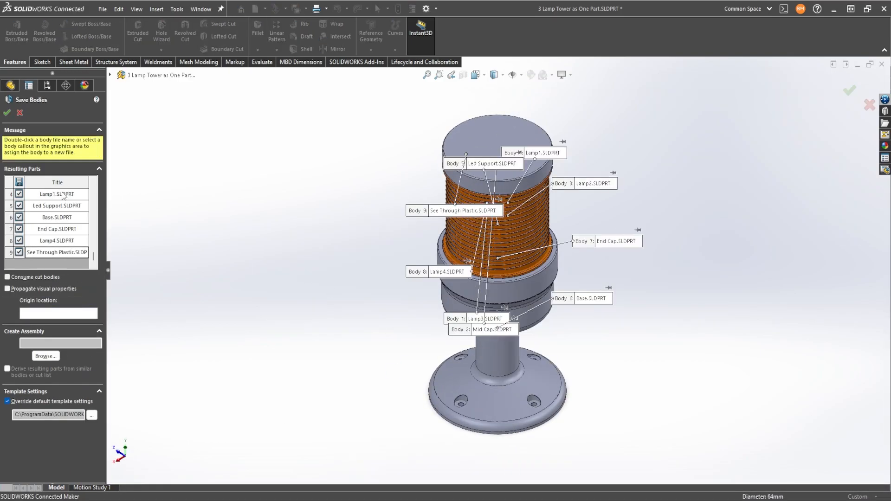
click(46, 356)
double_click(433, 231)
text(3 Lamp Tower)
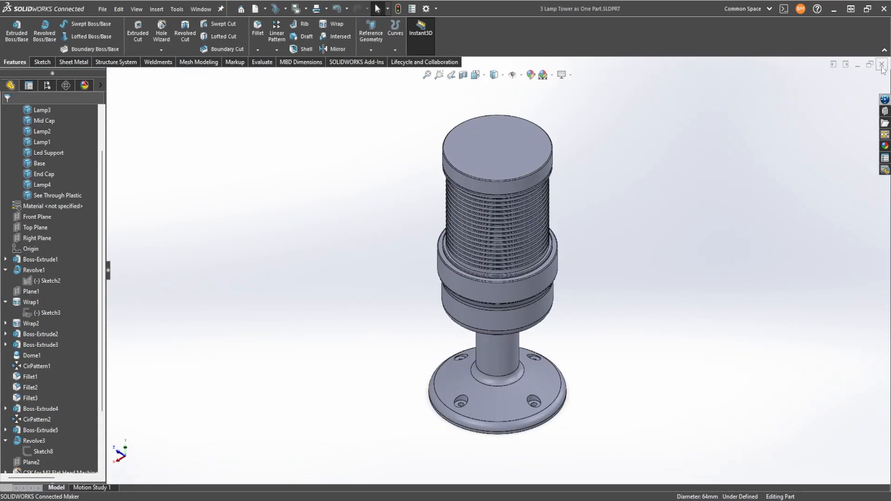
Step: Close the part document and hide the Mid Cap component in the 3 Lamp Tower assembly
click(882, 65)
middle_drag(566, 221, 575, 204)
scroll(529, 225, down, 5)
scroll(529, 225, up, 4)
click(468, 147)
click(517, 110)
Step: Try to copy the Led Support and its four lamps, and move the copies together as a group
scroll(501, 185, down, 3)
middle_drag(469, 205, 457, 292)
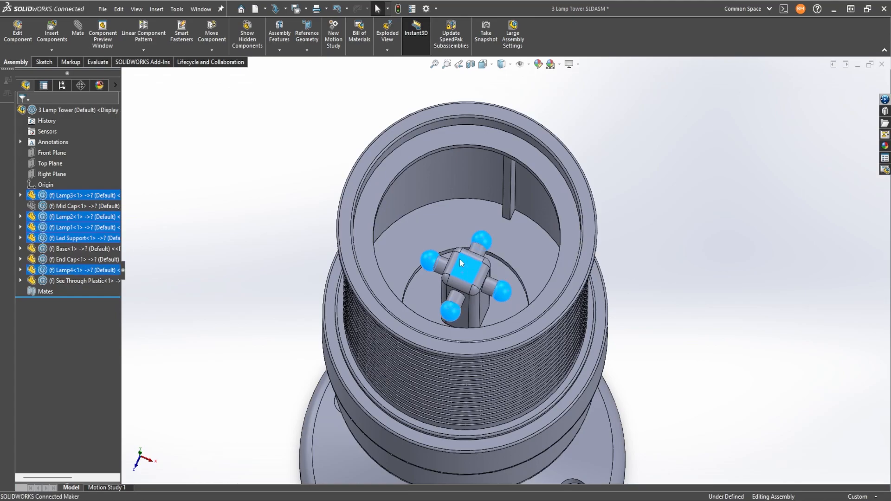
ctrl+drag(460, 260, 430, 177)
key(ctrl+z)
click(433, 279)
ctrl+click(479, 262)
ctrl+click(465, 211)
ctrl+click(414, 235)
drag(448, 238, 386, 182)
click(239, 184)
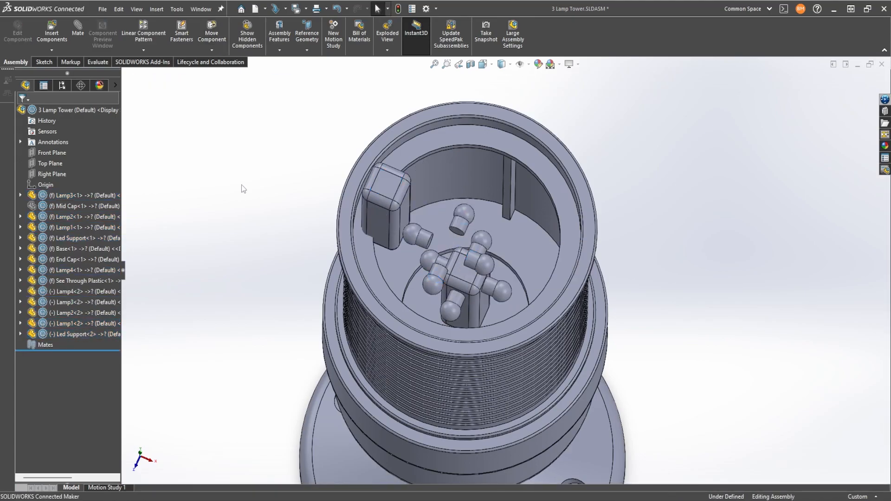
Step: Undo the copying of the lamps and Led Support
ctrl+drag(446, 240, 426, 146)
key(ctrl+z)
key(ctrl+z)
Step: Add a Lock mate between the Lamp4 stem and the Led Support's top face
scroll(466, 250, up, 4)
scroll(499, 343, down, 5)
middle_drag(480, 278, 501, 320)
scroll(501, 320, down, 2)
scroll(436, 241, up, 1)
click(78, 33)
click(497, 290)
click(509, 250)
click(534, 241)
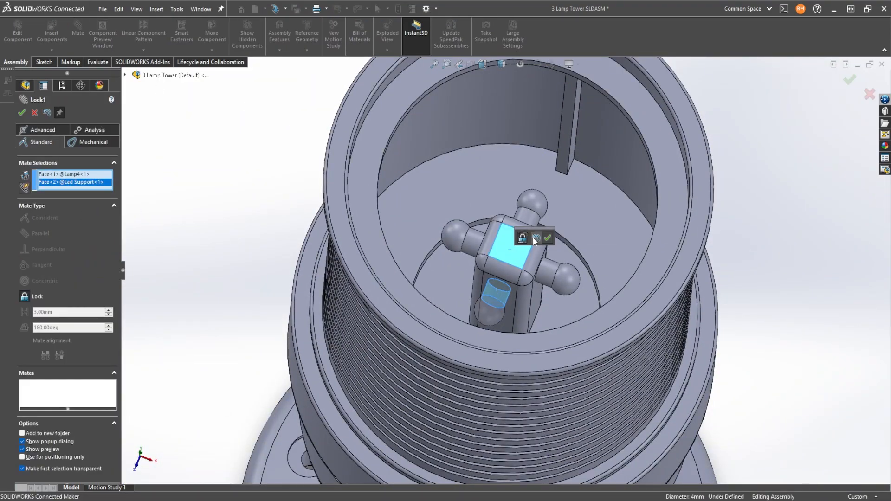
click(547, 237)
Step: Add Lock mates between each of the other three lamps and the Led Support, and finish mating
click(473, 242)
click(509, 249)
click(534, 238)
click(547, 238)
click(548, 270)
click(509, 249)
click(534, 237)
click(528, 243)
click(532, 203)
click(561, 190)
click(595, 191)
click(22, 112)
Step: Copy the Led Support with its four lamps and place the copy beside the tower
click(496, 290)
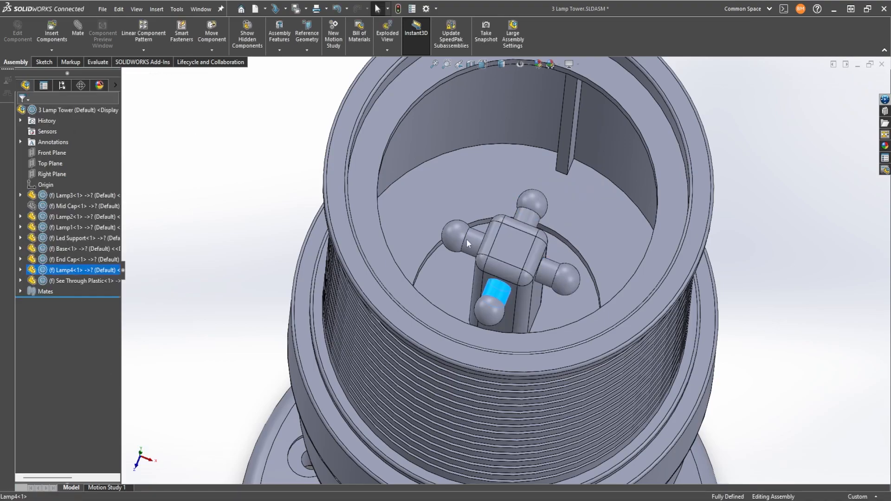
ctrl+click(532, 203)
key(ctrl+c)
key(ctrl+v)
drag(524, 135, 279, 132)
scroll(446, 255, up, 5)
drag(381, 190, 273, 191)
scroll(457, 302, down, 2)
middle_drag(458, 300, 470, 262)
Step: Show the hidden Mid Cap on the tower
click(70, 206)
click(115, 175)
scroll(375, 232, up, 4)
middle_drag(372, 343, 367, 330)
click(366, 330)
Step: Copy the See Through Plastic and move the copy to the side of the tower
key(ctrl+1)
click(533, 174)
key(ctrl+c)
key(ctrl+v)
drag(514, 183, 696, 184)
Step: Align the copied See Through Plastic with the tower's axis and move it above the Mid Cap
scroll(633, 259, up, 1)
middle_drag(631, 260, 633, 305)
scroll(659, 121, down, 3)
click(603, 134)
click(471, 139)
click(587, 135)
key(Escape)
middle_drag(399, 171, 398, 127)
scroll(482, 243, up, 4)
drag(483, 243, 489, 120)
scroll(557, 200, down, 3)
middle_drag(534, 218, 515, 176)
Step: Add a Coincident mate that seats the copied See Through Plastic on the Mid Cap
click(78, 33)
click(410, 180)
click(396, 286)
click(334, 253)
Step: Try to mate the copied Led Support coincident with the Mid Cap's circular face inside the upper See Through Plastic
scroll(266, 256, up, 5)
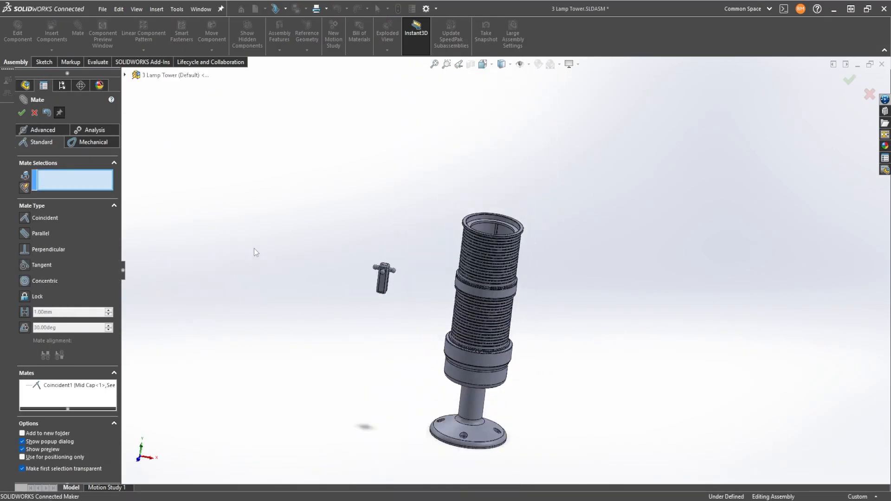
scroll(381, 275, down, 4)
middle_drag(420, 283, 439, 252)
click(375, 303)
middle_drag(487, 269, 534, 362)
click(553, 275)
middle_drag(552, 294, 534, 262)
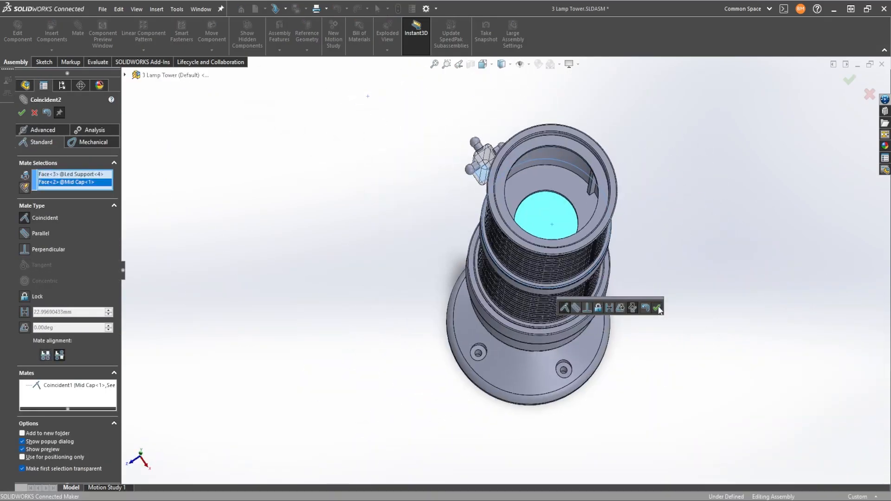
click(657, 308)
scroll(485, 162, down, 4)
middle_drag(510, 222, 548, 171)
click(524, 176)
scroll(510, 195, up, 5)
middle_drag(445, 372, 434, 296)
click(406, 399)
middle_drag(629, 234, 634, 343)
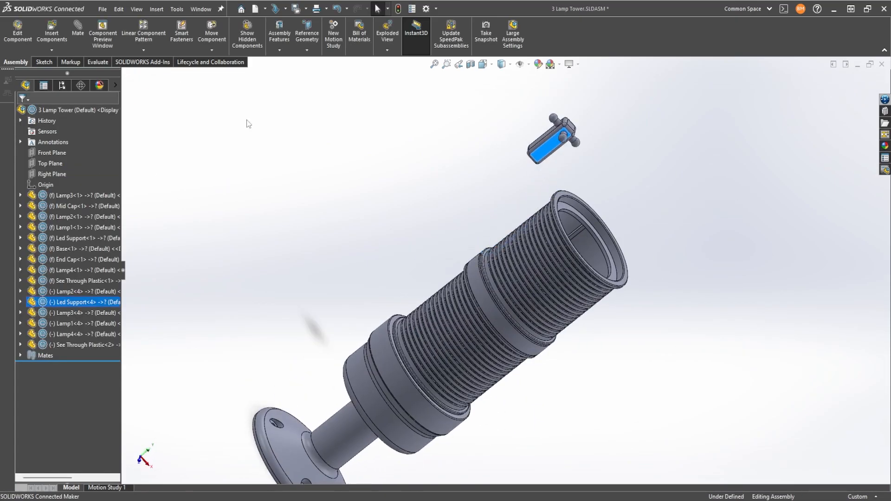
Step: Add a Coincident mate between the copied Led Support's bottom face and the Mid Cap
click(78, 33)
click(295, 146)
middle_drag(325, 250, 346, 334)
click(352, 388)
click(330, 394)
scroll(550, 274, up, 4)
middle_drag(551, 274, 548, 223)
scroll(547, 223, down, 6)
scroll(514, 282, up, 5)
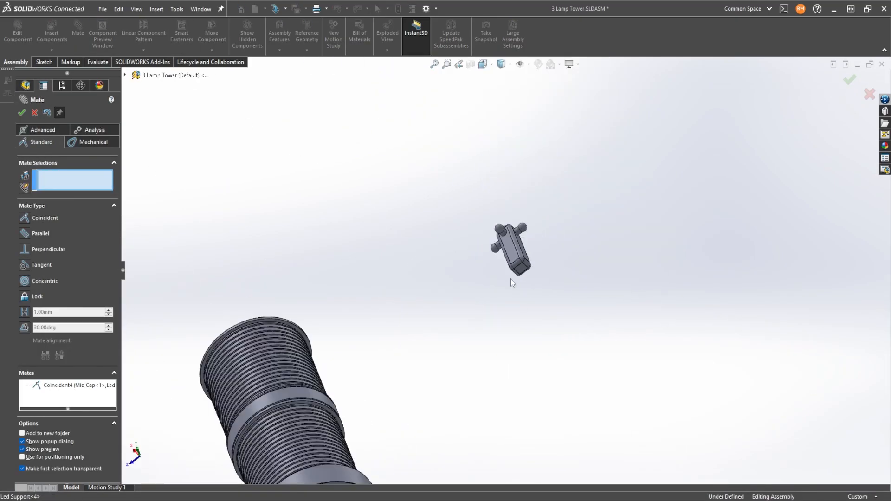
middle_drag(515, 281, 519, 316)
click(22, 113)
Step: Shift the copied Led Support into rough alignment with the tower's centre, as seen from above
key(ctrl+8)
scroll(350, 279, up, 4)
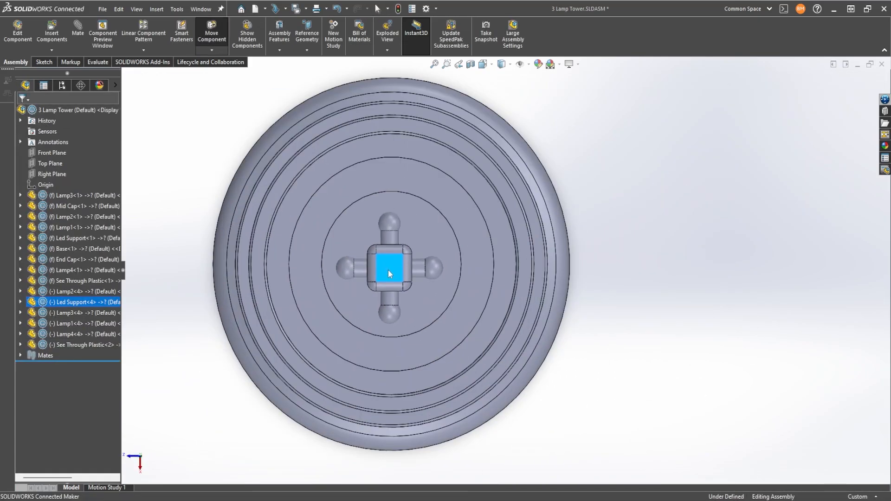
key(Escape)
scroll(482, 275, down, 5)
scroll(460, 272, up, 5)
drag(478, 277, 481, 274)
middle_drag(391, 160, 394, 109)
Step: Examine the tower's interior in another display style and restore the shaded style
click(501, 64)
click(501, 101)
scroll(520, 286, down, 4)
scroll(529, 280, up, 2)
scroll(534, 280, down, 2)
click(501, 64)
click(501, 76)
Step: Hide the lower See Through Plastic to expose the original Led Support
click(603, 234)
middle_drag(672, 274, 668, 232)
Step: Try to mate the top faces of the original and copied Led Supports
click(78, 29)
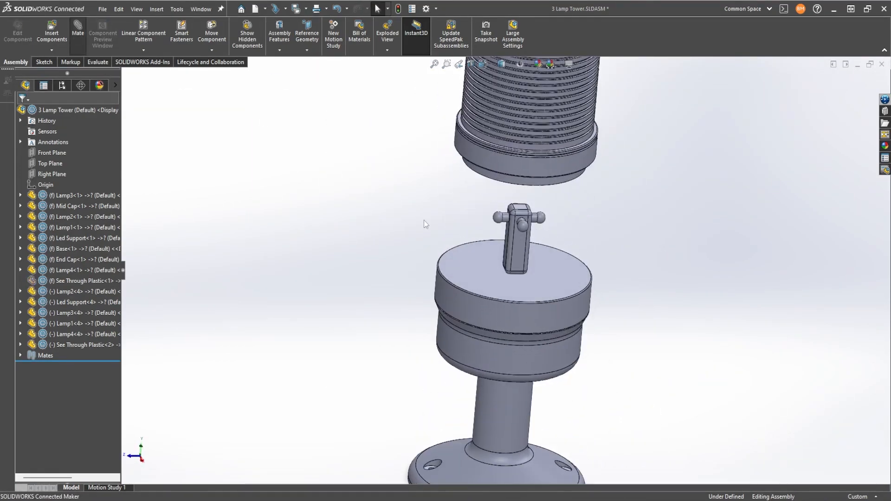
click(519, 243)
scroll(519, 243, down, 3)
scroll(526, 218, up, 3)
click(526, 218)
middle_drag(524, 223, 534, 296)
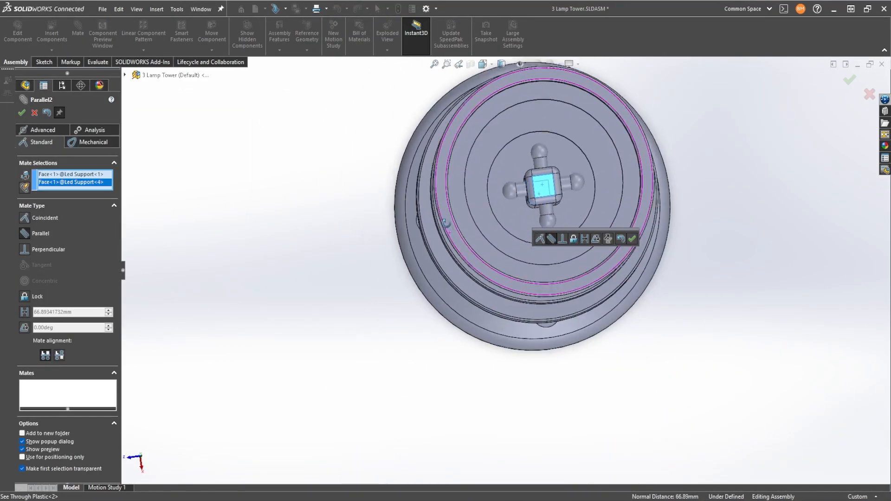
key(ctrl+8)
scroll(508, 280, up, 5)
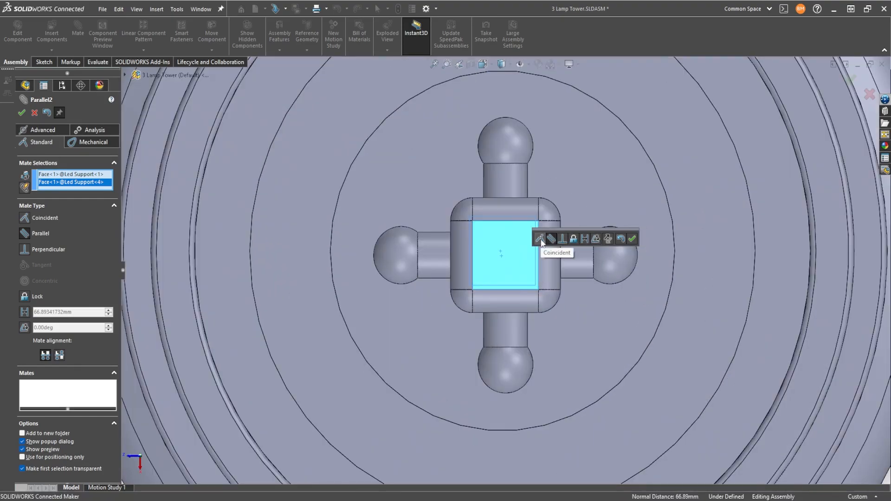
click(584, 239)
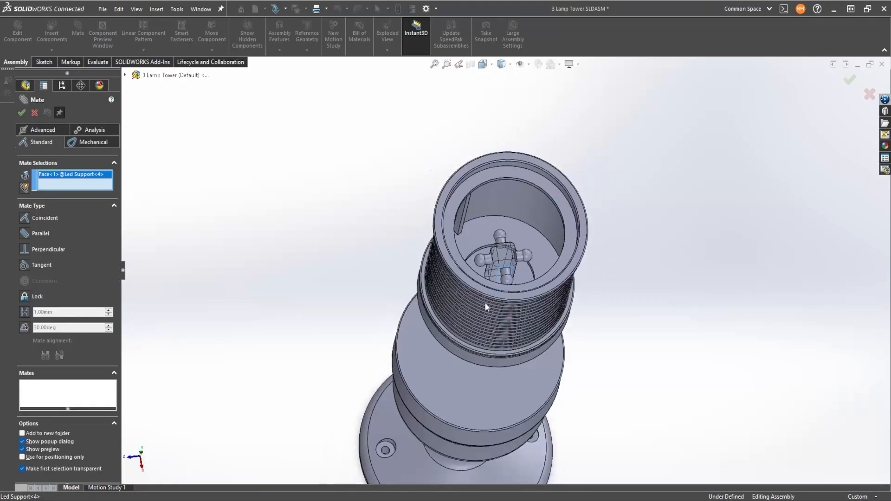
Step: Add Coincident mates between matching side faces of the copied and original Led Supports, and finish mating
click(499, 426)
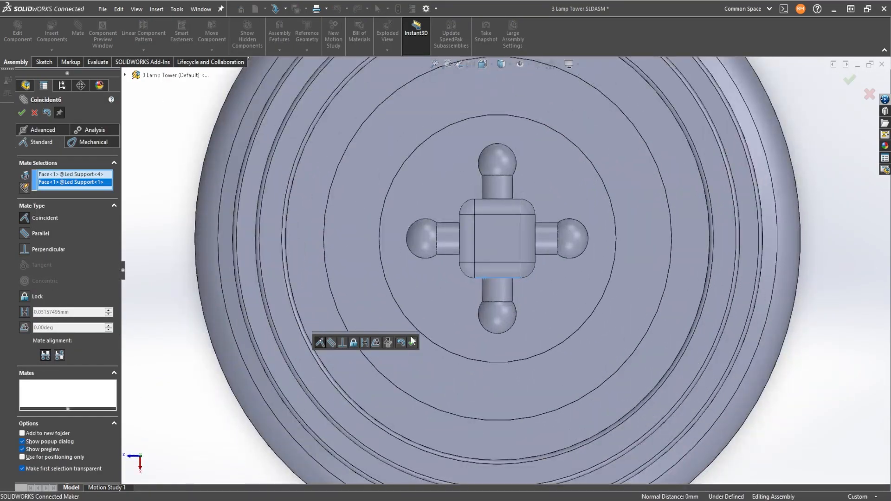
click(412, 342)
middle_drag(417, 332, 540, 249)
click(541, 250)
scroll(540, 250, up, 3)
click(429, 266)
click(553, 251)
click(34, 112)
Step: Show the lower See Through Plastic again
scroll(135, 290, up, 4)
click(69, 281)
click(117, 254)
middle_drag(297, 253, 617, 225)
scroll(465, 283, down, 1)
scroll(465, 261, down, 2)
click(481, 264)
ctrl+click(482, 302)
ctrl+click(446, 267)
ctrl+click(517, 269)
ctrl+click(484, 233)
click(649, 261)
Step: Copy the Mid Cap and place the copy in the assembly
click(407, 364)
key(ctrl+c)
key(ctrl+v)
scroll(372, 297, up, 4)
click(364, 211)
middle_drag(368, 283, 469, 222)
Step: Add a first mate between the copied Mid Cap and the upper See Through Plastic
click(78, 28)
middle_drag(344, 200, 284, 288)
scroll(284, 289, down, 3)
click(355, 281)
click(372, 256)
middle_drag(576, 194, 524, 178)
click(523, 177)
scroll(503, 277, down, 3)
click(22, 112)
Step: Move the copied Mid Cap aside and mate it onto the top of the upper See Through Plastic
drag(450, 185, 317, 162)
click(77, 30)
middle_drag(547, 287, 480, 297)
scroll(481, 297, up, 3)
click(611, 190)
middle_drag(576, 259, 468, 239)
click(483, 228)
click(587, 213)
click(413, 141)
click(536, 313)
scroll(557, 371, down, 5)
middle_drag(566, 364, 534, 357)
click(640, 309)
scroll(533, 279, up, 10)
middle_drag(501, 260, 429, 197)
click(21, 114)
Step: Hide the lower See Through Plastic and place another copy of the Led Support with its four lamps beside the tower
scroll(441, 302, down, 4)
click(544, 224)
scroll(544, 224, down, 3)
click(533, 277)
ctrl+click(533, 232)
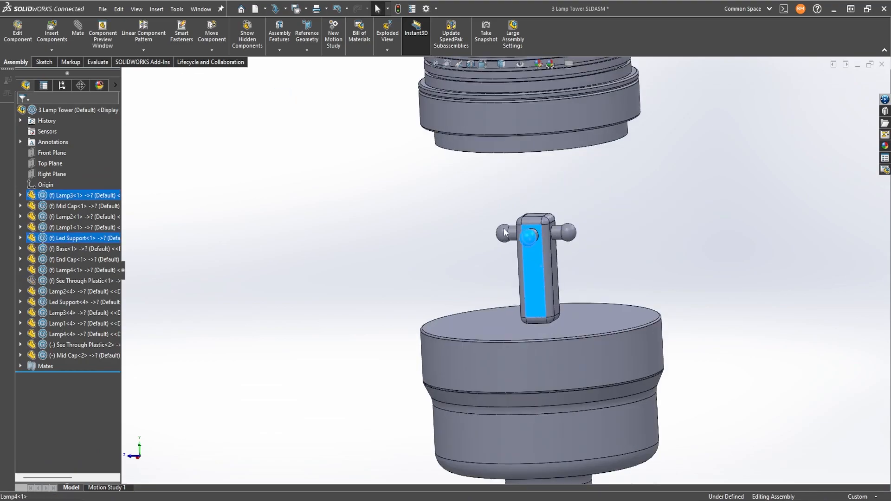
ctrl+click(505, 232)
ctrl+click(588, 227)
key(Escape)
scroll(568, 265, up, 5)
middle_drag(496, 143, 497, 160)
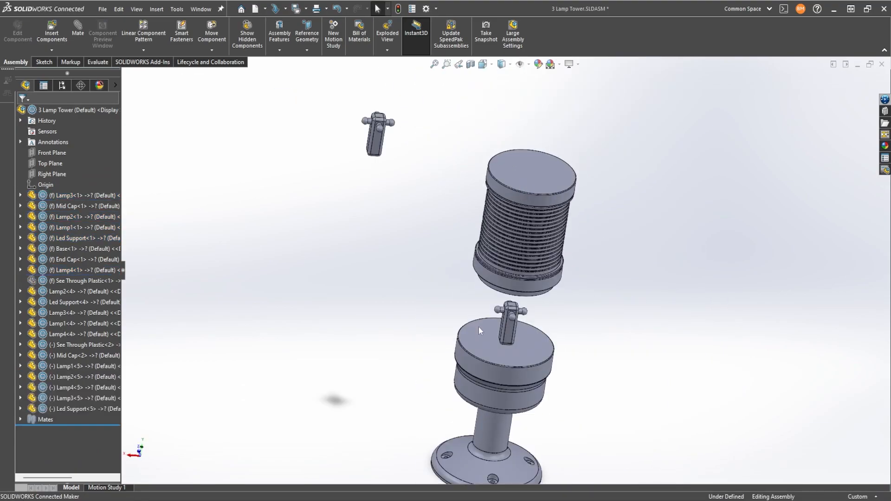
Step: Copy the See Through Plastic and place the copy beside the top of the tower
scroll(552, 267, down, 5)
click(497, 279)
scroll(497, 279, up, 6)
ctrl+drag(503, 264, 592, 132)
Step: Mate the copied See Through Plastic onto the upper Mid Cap with coincident and concentric mates
click(78, 28)
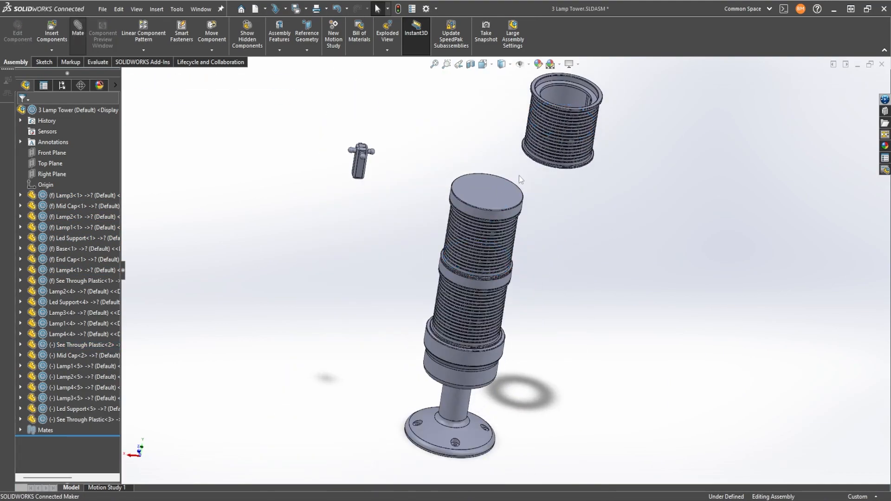
scroll(534, 163, down, 4)
middle_drag(469, 289, 566, 315)
click(568, 352)
click(405, 213)
click(501, 227)
scroll(466, 142, down, 3)
click(520, 84)
click(344, 390)
click(615, 412)
Step: Mate the bottom of the new Led Support to the upper Mid Cap's face, and hide the middle See Through Plastic
click(485, 253)
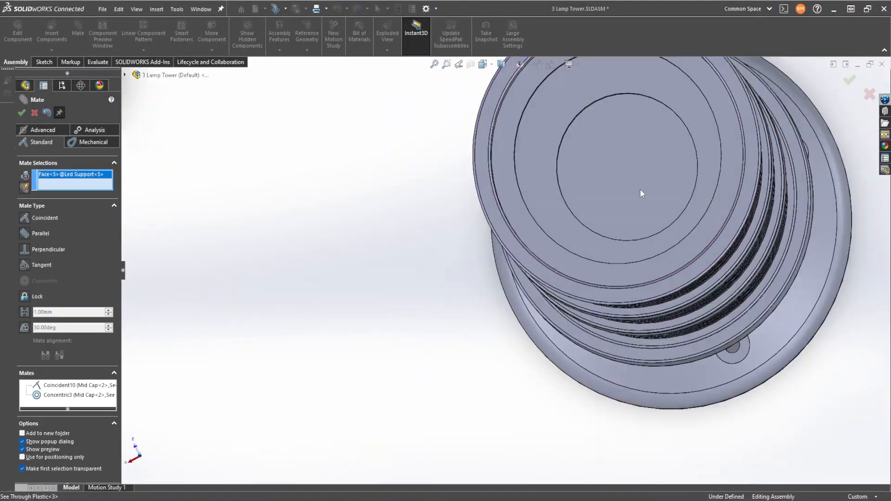
click(632, 231)
click(728, 246)
middle_drag(670, 256, 681, 177)
scroll(491, 297, up, 4)
click(518, 399)
right_click(691, 341)
click(721, 396)
middle_drag(466, 297, 458, 249)
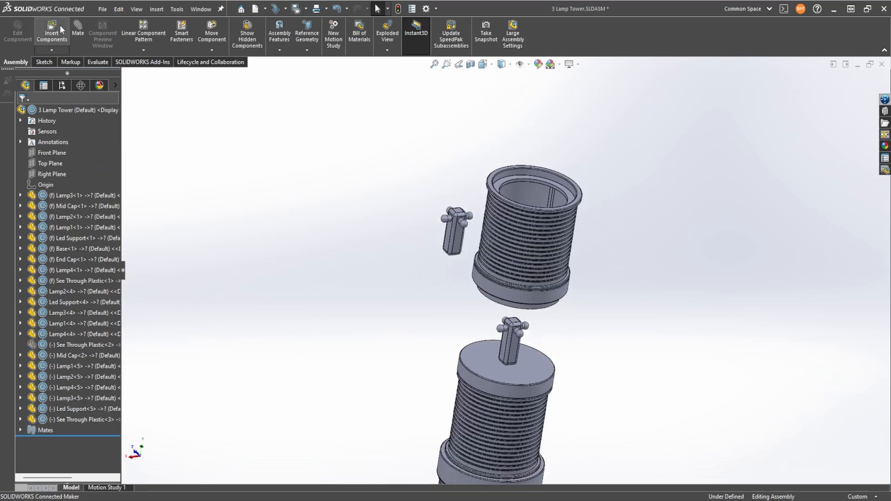
Step: Finish mating the new Led Support inside the top level and show the middle See Through Plastic again
click(78, 30)
click(454, 233)
scroll(522, 374, down, 4)
scroll(454, 160, down, 3)
middle_drag(548, 235, 352, 278)
click(455, 160)
click(327, 313)
click(569, 296)
key(Escape)
click(78, 345)
scroll(402, 227, up, 8)
Step: Copy the End Cap and place the copy in the assembly
middle_drag(445, 222, 519, 256)
click(440, 369)
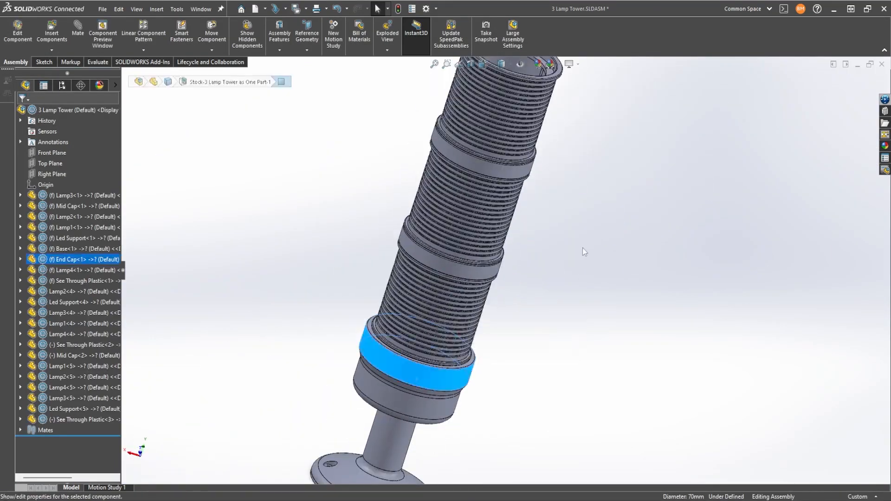
key(ctrl+c)
key(ctrl+v)
middle_drag(576, 344, 556, 269)
Step: Add a coincident mate between the copied End Cap and the top See Through Plastic
click(78, 30)
scroll(571, 367, down, 5)
click(563, 374)
middle_drag(481, 255, 455, 186)
scroll(563, 375, up, 8)
scroll(417, 223, down, 6)
click(410, 229)
click(400, 219)
Step: Mate the copied End Cap concentric with the top See Through Plastic and finish mating
middle_drag(524, 259, 534, 195)
click(624, 334)
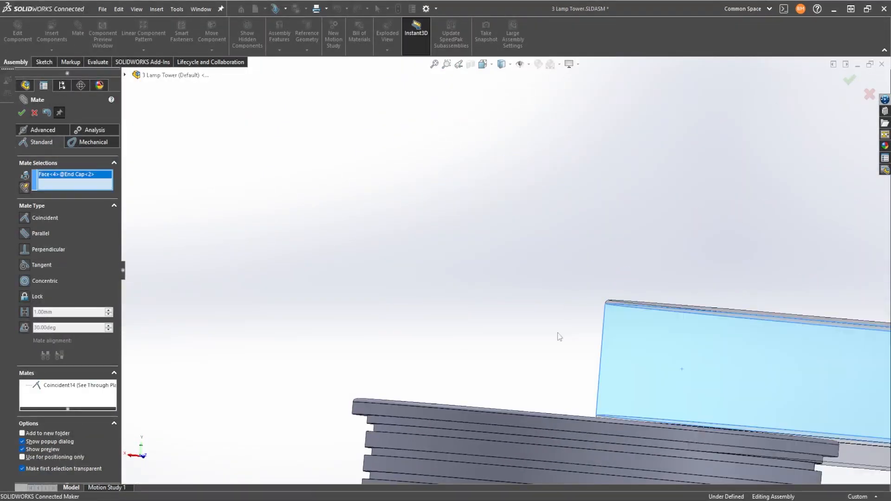
middle_drag(567, 308, 559, 371)
click(535, 279)
click(645, 288)
scroll(645, 288, up, 8)
middle_drag(646, 290, 650, 240)
scroll(525, 389, up, 6)
click(21, 112)
key(f)
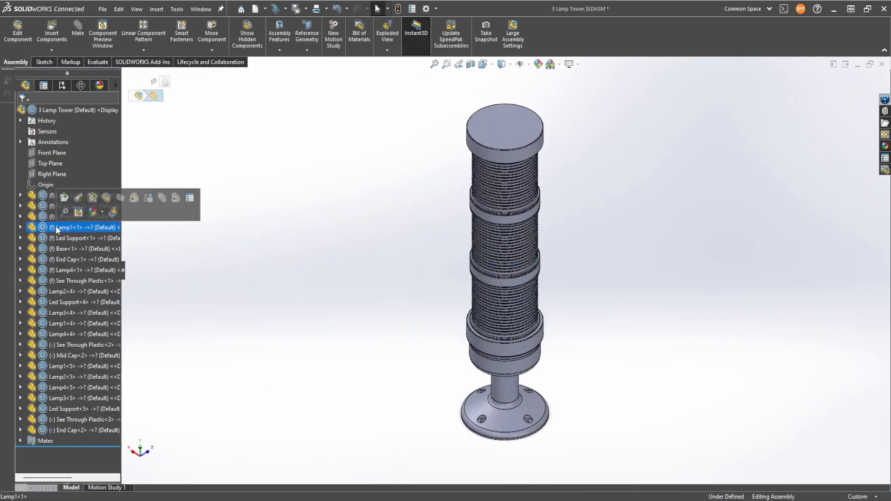
scroll(503, 348, down, 8)
click(504, 309)
right_click(52, 280)
click(134, 163)
scroll(496, 204, up, 6)
middle_drag(496, 198, 506, 172)
scroll(520, 223, down, 2)
click(529, 237)
scroll(479, 278, up, 4)
scroll(478, 392, down, 7)
click(478, 298)
right_click(55, 280)
click(134, 164)
scroll(506, 274, up, 7)
Step: Apply the green glass gloss appearance to the lower See Through Plastic
click(885, 145)
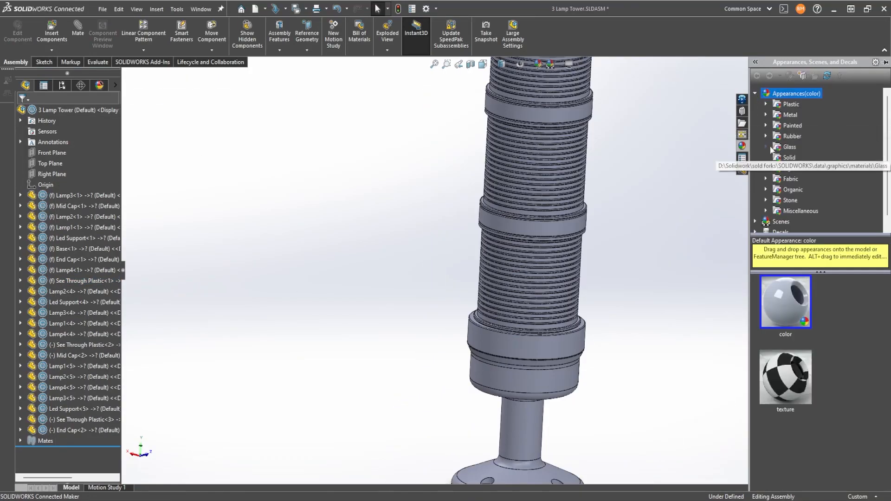
click(776, 148)
drag(786, 411, 533, 283)
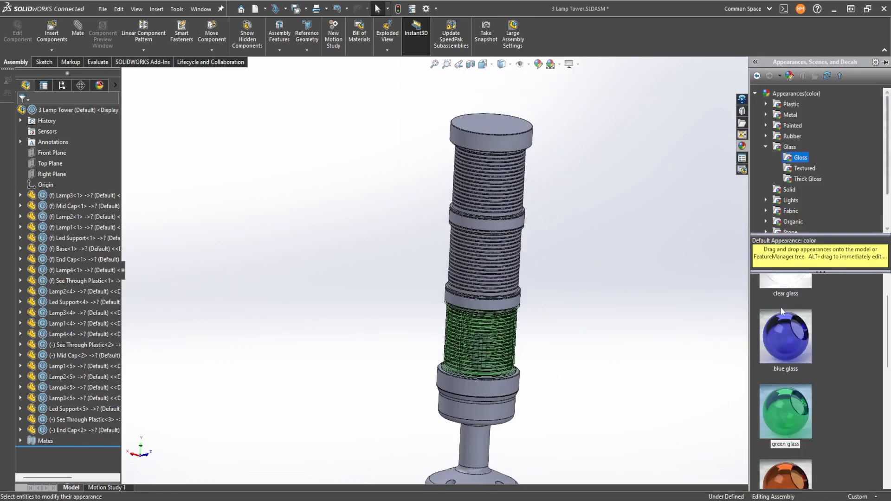
Step: Look through the clear plastic, satin finish, composite and lights appearances for other material options
scroll(780, 307, down, 3)
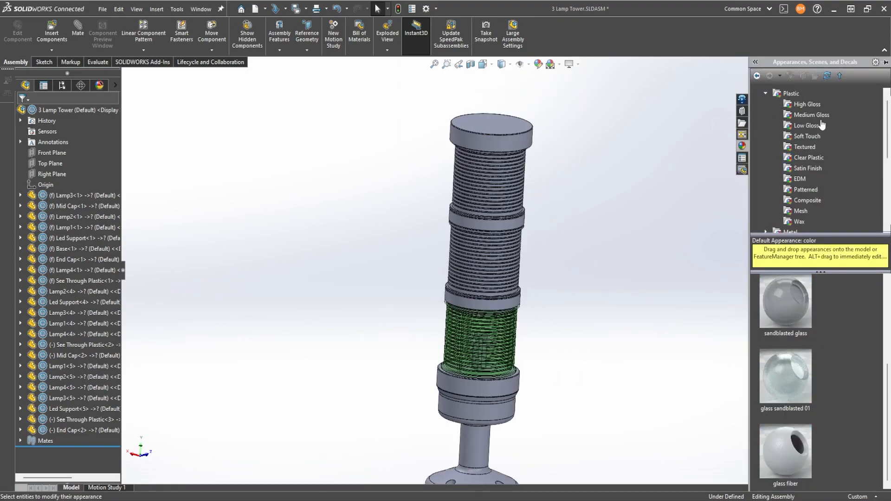
click(815, 159)
scroll(818, 325, down, 3)
click(808, 170)
click(808, 201)
scroll(820, 336, down, 3)
scroll(820, 166, down, 3)
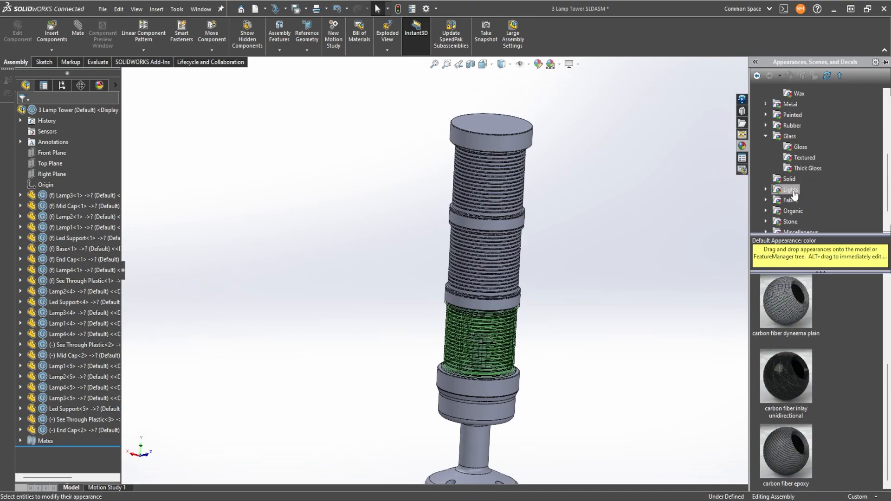
click(792, 191)
click(797, 190)
click(804, 212)
click(805, 201)
Step: Apply the blue glass appearance to the middle See Through Plastic component
click(802, 148)
click(799, 137)
scroll(818, 318, down, 3)
scroll(818, 316, down, 1)
drag(789, 369, 488, 193)
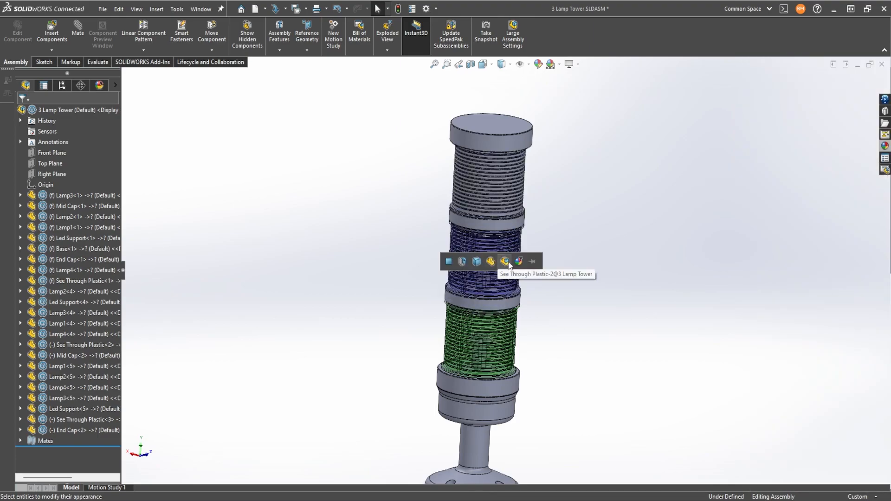
click(506, 263)
Step: Apply the orange-brown glass appearance to the top See Through Plastic component
click(885, 146)
drag(790, 413, 482, 191)
click(493, 190)
scroll(513, 297, up, 2)
scroll(513, 320, down, 1)
ctrl+middle_drag(513, 320, 496, 323)
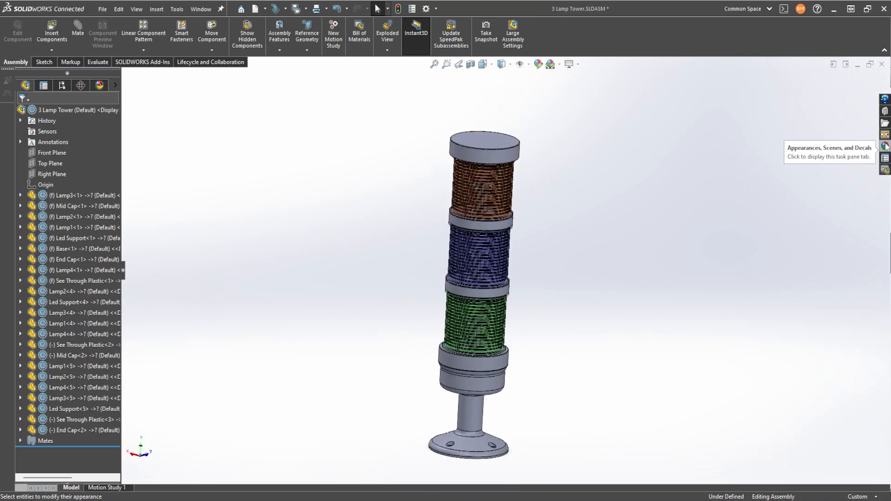
Step: Apply a light grey plastic appearance to the top End Cap and the upper Mid Cap
click(886, 146)
drag(879, 172, 880, 114)
click(812, 139)
scroll(575, 93, down, 2)
drag(793, 371, 440, 196)
click(459, 194)
click(885, 146)
drag(800, 316, 429, 293)
click(444, 292)
scroll(520, 209, up, 2)
scroll(503, 371, down, 3)
Step: Apply the same light grey plastic appearance to the lower Mid Cap, the lower End Cap and the Base
click(885, 146)
drag(792, 302, 444, 307)
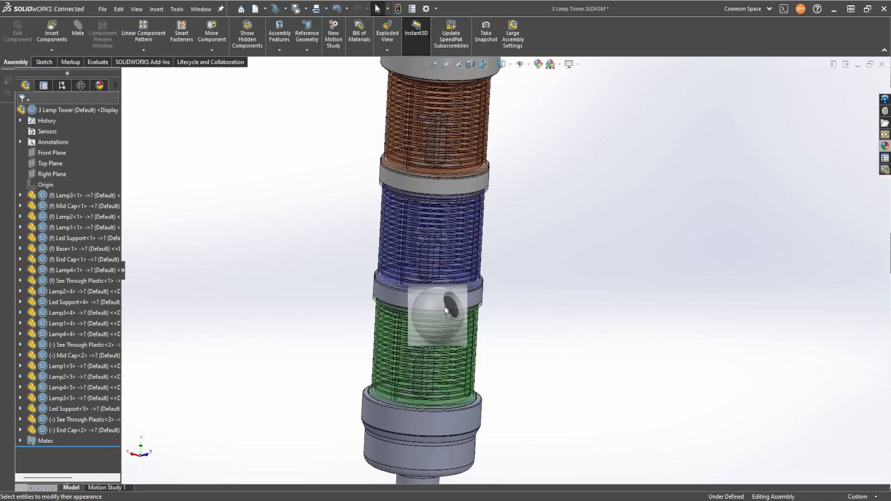
click(885, 146)
drag(790, 303, 391, 425)
click(413, 428)
click(885, 146)
drag(791, 303, 411, 455)
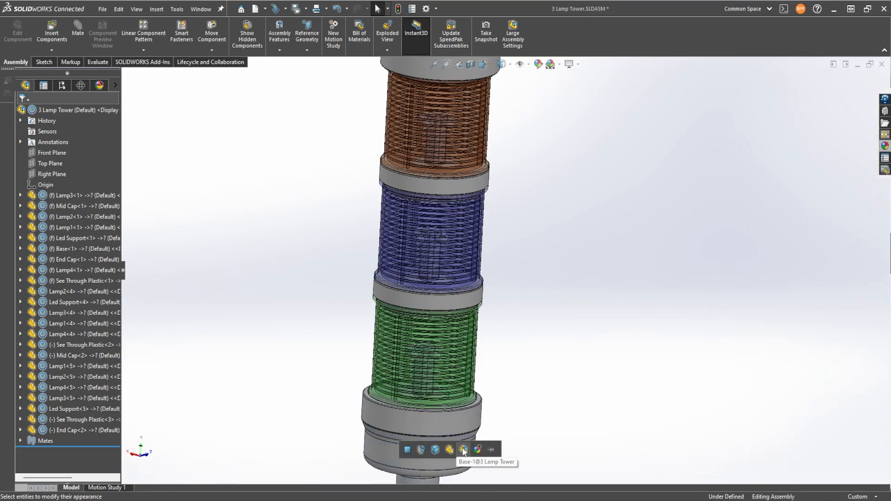
click(463, 450)
scroll(490, 358, up, 3)
middle_drag(490, 359, 413, 288)
key(ctrl+7)
click(884, 158)
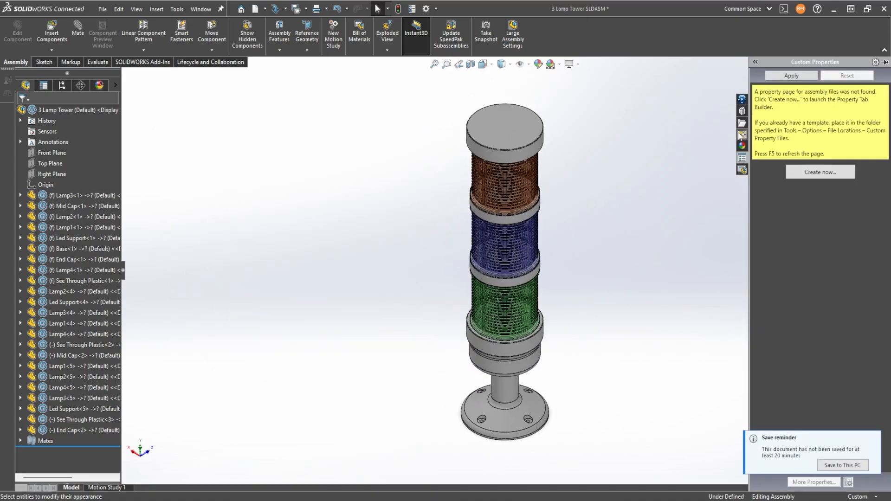
click(741, 135)
click(742, 123)
click(741, 112)
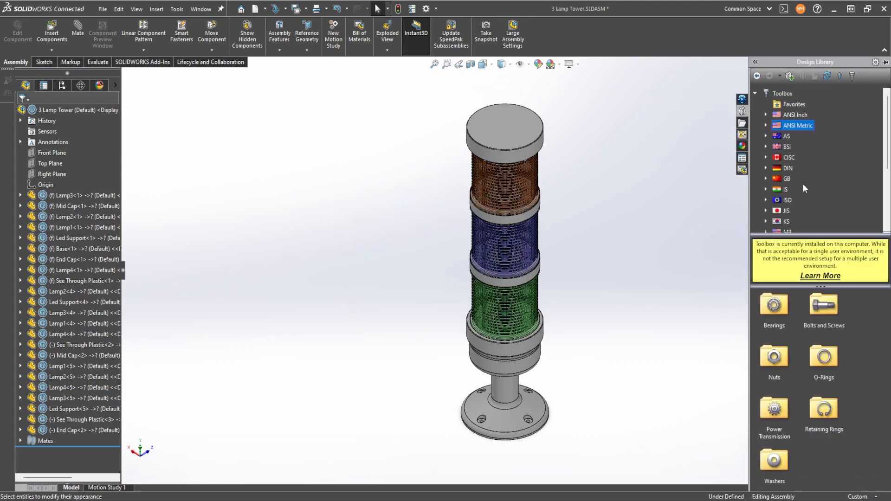
click(851, 181)
scroll(487, 402, down, 10)
drag(774, 308, 479, 354)
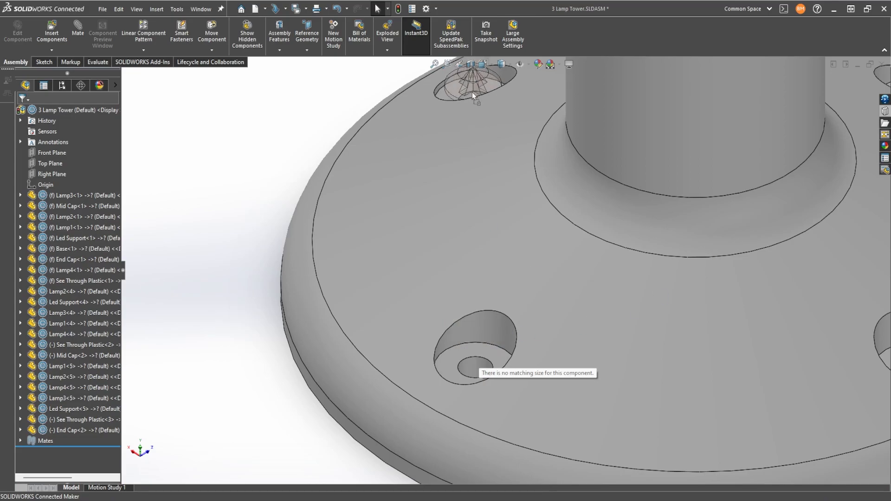
drag(880, 125, 341, 394)
scroll(152, 230, up, 5)
click(34, 113)
Step: Insert an ANSI Metric cross-recessed machine screw, size M3 and length 16, into one of the base's mounting holes
click(885, 111)
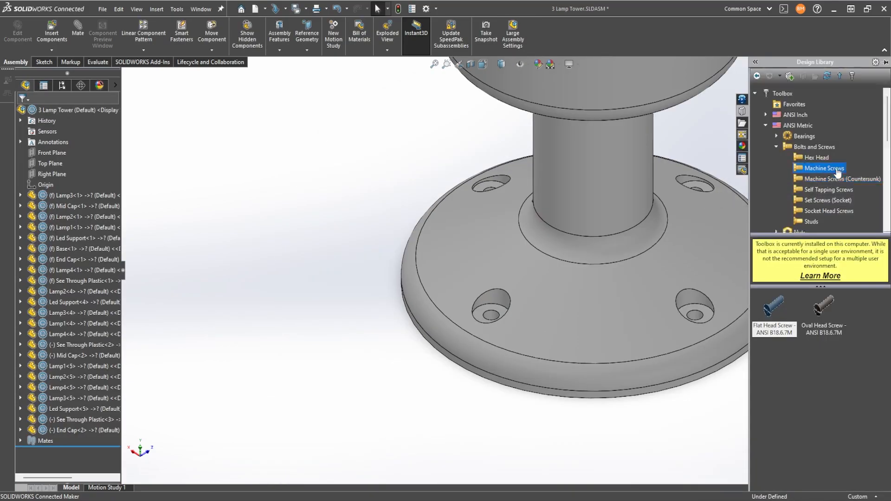
click(837, 171)
scroll(492, 320, down, 6)
drag(784, 361, 490, 292)
scroll(514, 288, up, 6)
middle_drag(514, 288, 503, 223)
drag(487, 367, 486, 414)
scroll(492, 306, up, 3)
middle_drag(492, 306, 483, 356)
scroll(483, 355, down, 6)
click(577, 219)
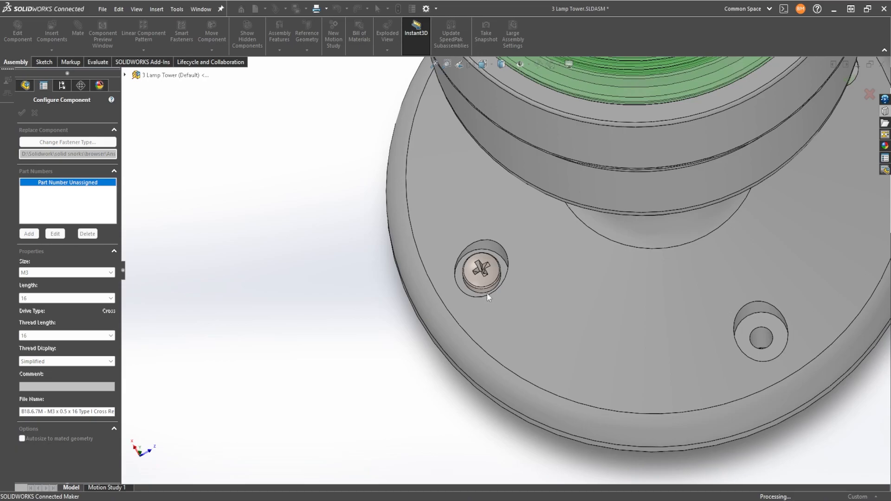
scroll(536, 324, up, 3)
scroll(670, 298, down, 1)
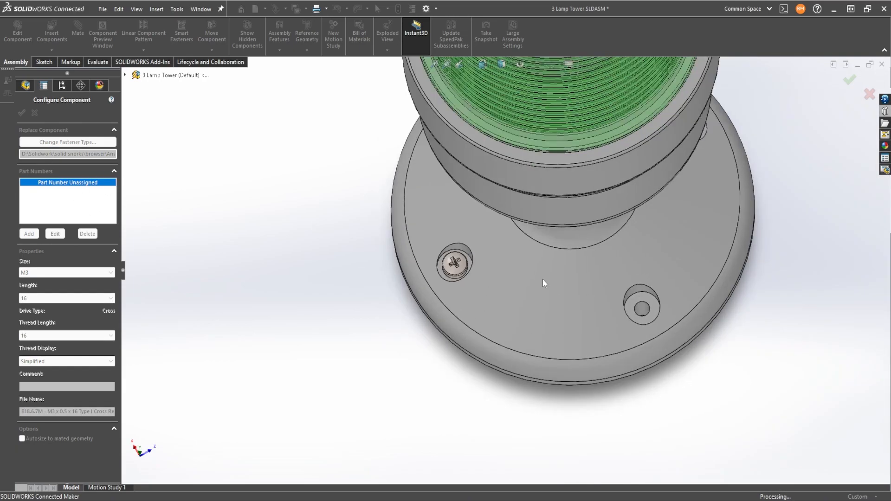
Step: Place copies of the M3 machine screw in the base's remaining mounting holes and finish the insertion
middle_drag(529, 282, 629, 241)
click(641, 299)
scroll(645, 288, up, 3)
scroll(672, 232, down, 7)
click(434, 227)
scroll(434, 227, up, 6)
middle_drag(433, 227, 279, 253)
scroll(227, 258, down, 8)
click(306, 259)
scroll(308, 258, up, 5)
click(23, 114)
Step: Delete the four M3 screws from the base's mounting holes
scroll(390, 239, up, 4)
middle_drag(389, 238, 394, 199)
scroll(483, 329, down, 3)
click(467, 351)
scroll(75, 420, down, 2)
key(Delete)
click(397, 299)
key(Delete)
click(550, 396)
key(Delete)
click(625, 443)
key(Delete)
Step: Insert a different cross-recessed machine screw, size M3 with length and thread length 16, into one of the base's mounting holes
click(885, 111)
drag(772, 366, 671, 324)
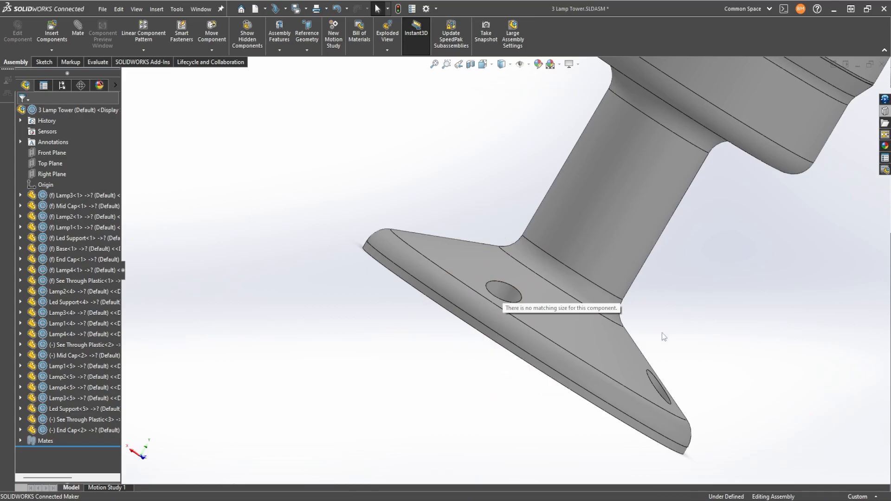
middle_drag(672, 324, 580, 260)
scroll(544, 215, down, 5)
drag(772, 365, 546, 225)
scroll(546, 224, up, 3)
middle_drag(546, 224, 559, 195)
drag(402, 343, 353, 399)
scroll(478, 368, up, 2)
middle_drag(478, 369, 436, 385)
scroll(436, 385, up, 2)
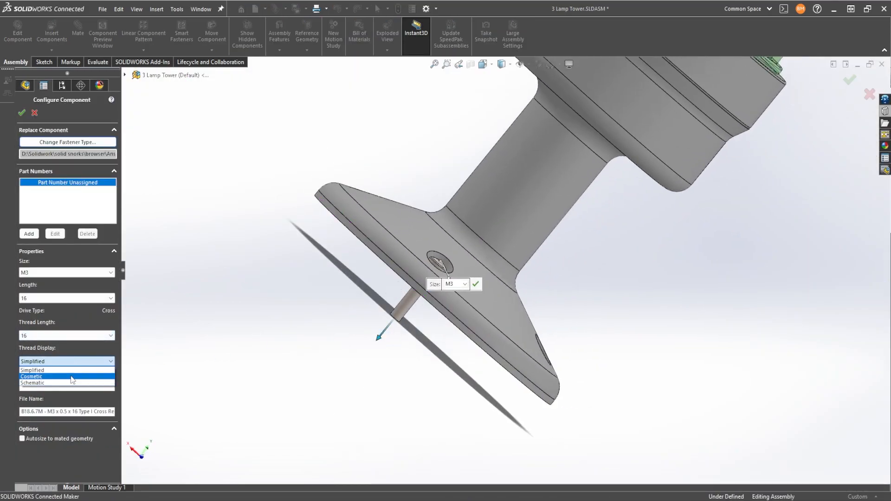
Step: Place copies of the new M3 x 16 screw in the base's other three mounting holes and end the insertion
middle_drag(466, 317, 524, 393)
click(587, 306)
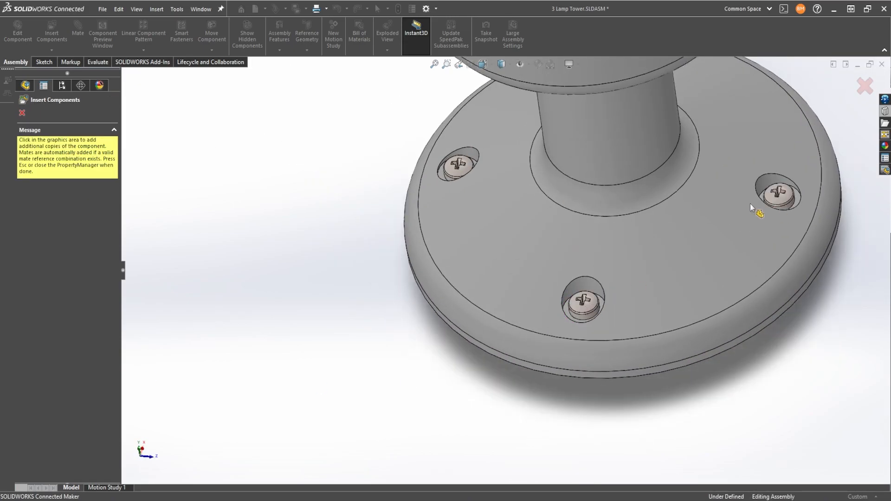
click(775, 203)
middle_drag(775, 203, 622, 195)
scroll(624, 167, down, 1)
click(626, 161)
key(Escape)
Step: Show the whole lamp tower in the isometric view
scroll(397, 166, up, 4)
key(space)
click(388, 384)
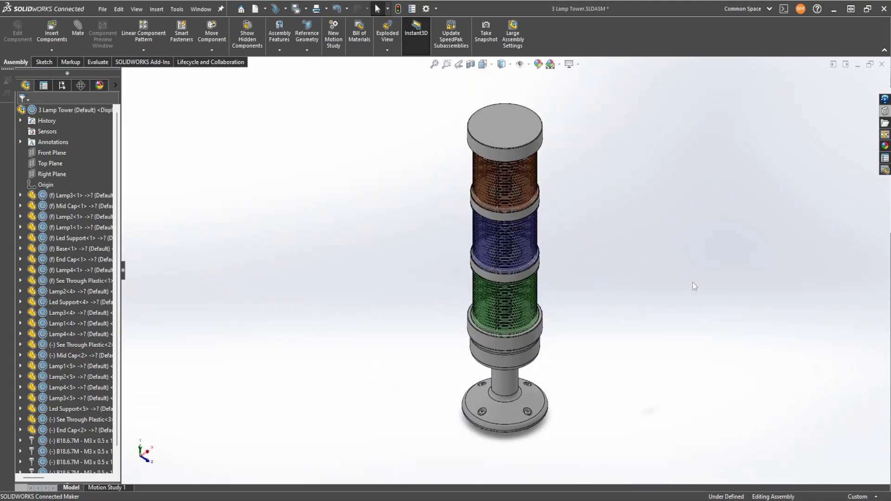